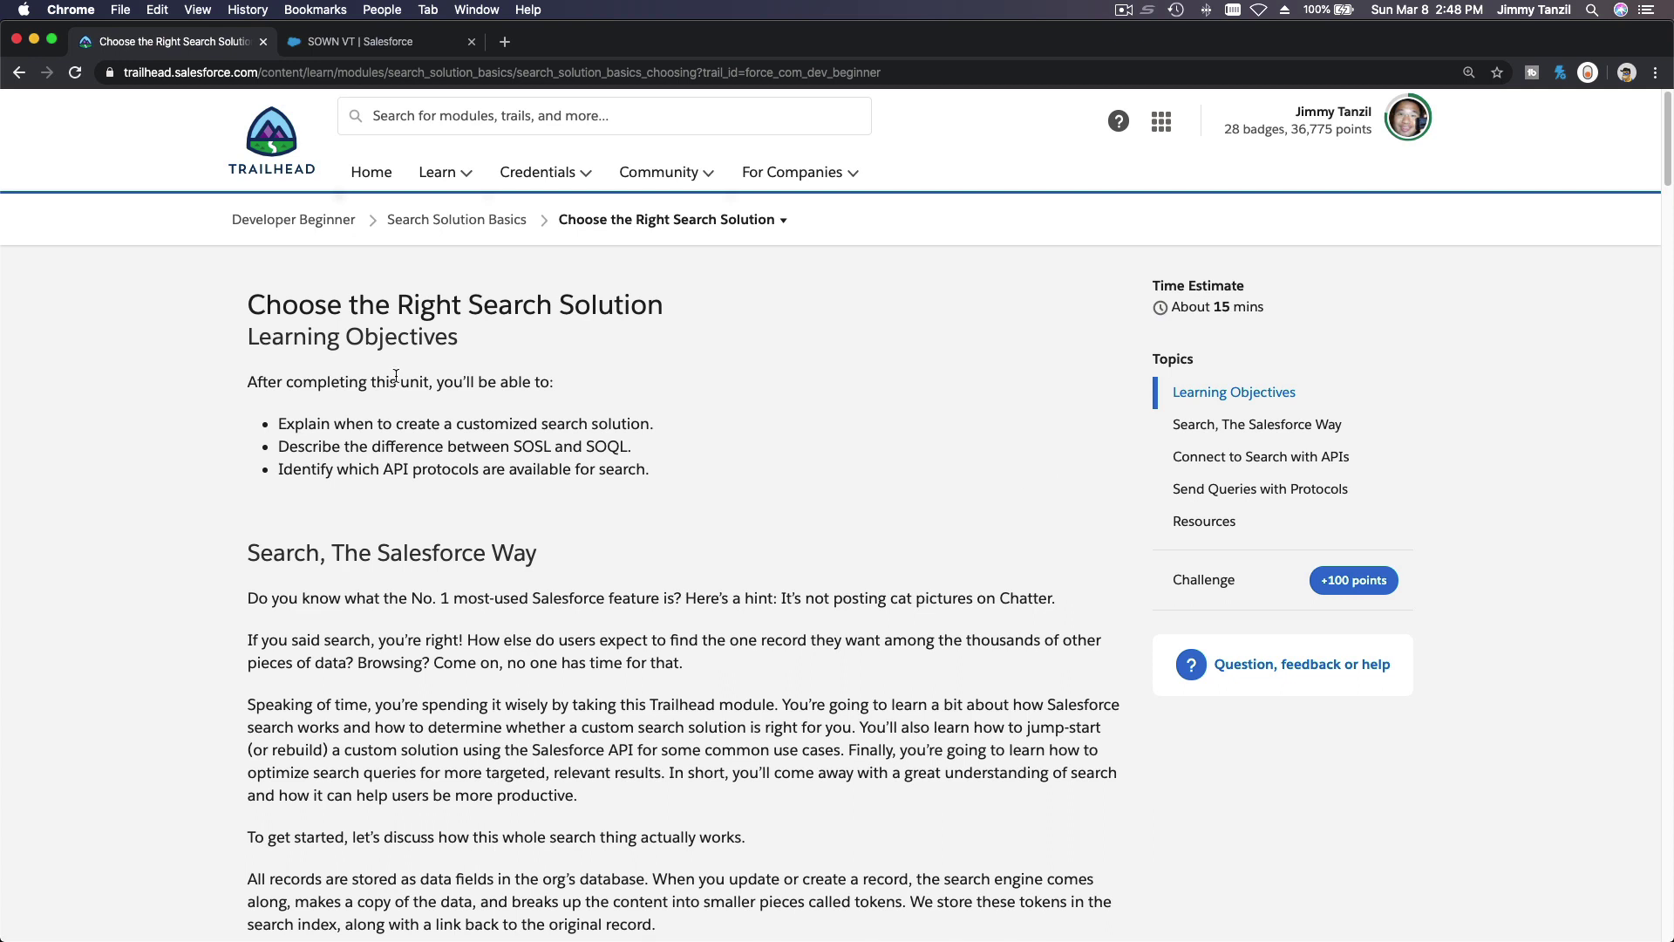
Step: Skim the Trailhead unit, briefly highlighting 'Search' in its title
{"action": "double_click", "coordinate": [529, 317]}
{"action": "left_click", "coordinate": [616, 325]}
{"action": "scroll", "coordinate": [687, 407], "scroll_direction": "down", "scroll_amount": 3}
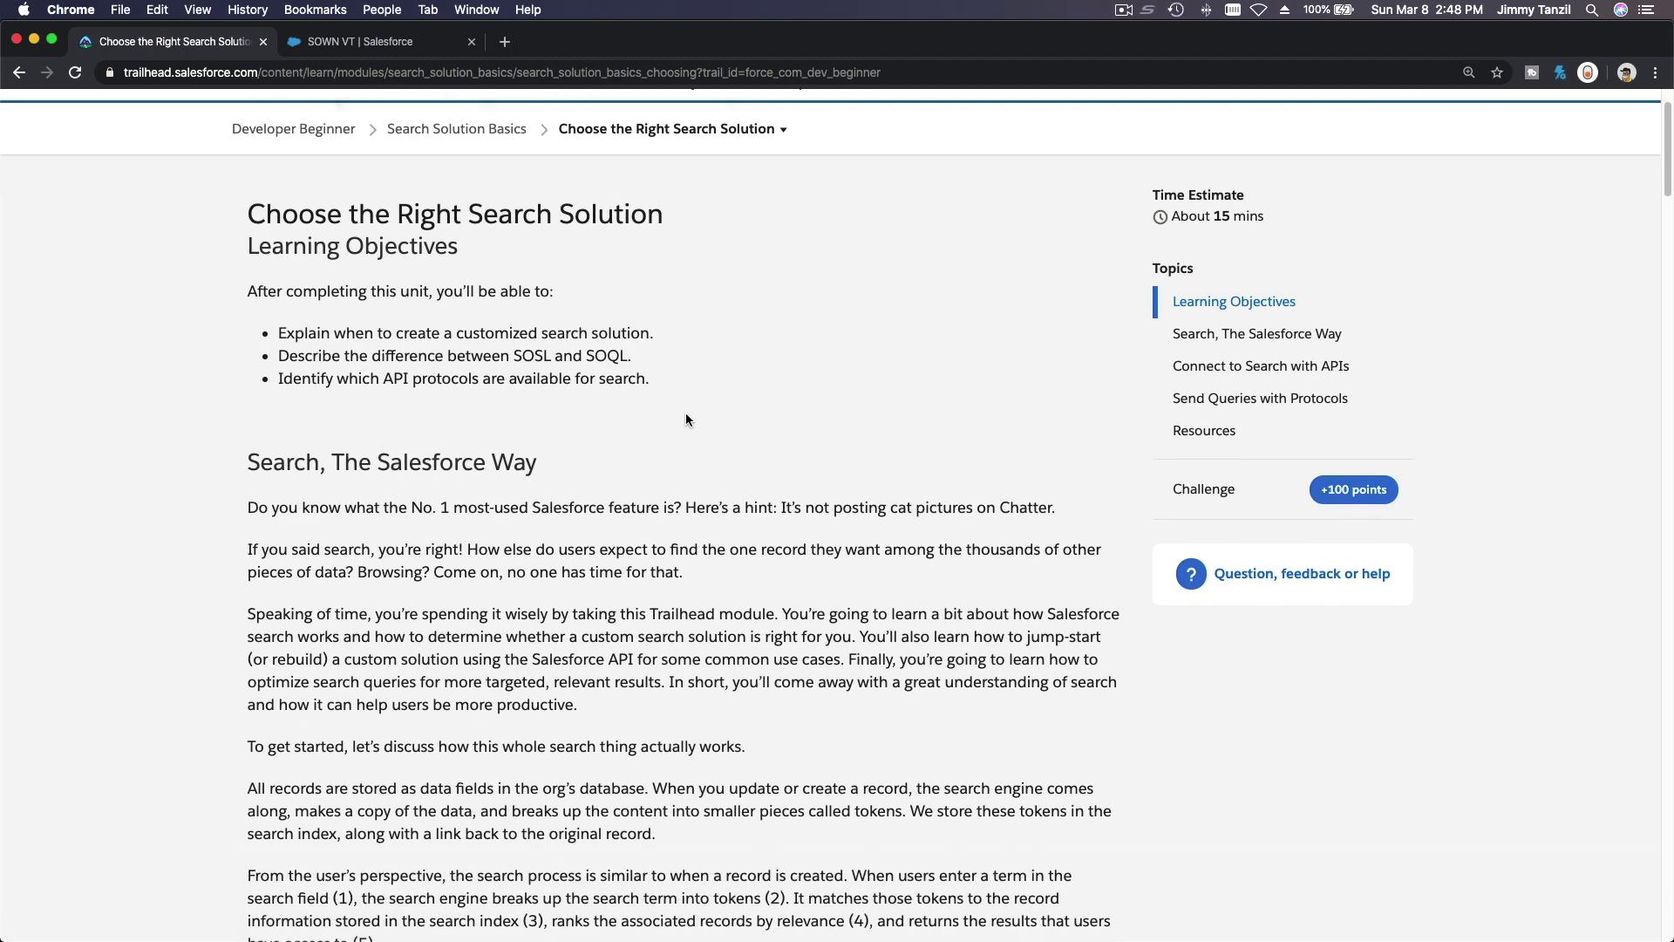
{"action": "scroll", "coordinate": [685, 415], "scroll_direction": "down", "scroll_amount": 2}
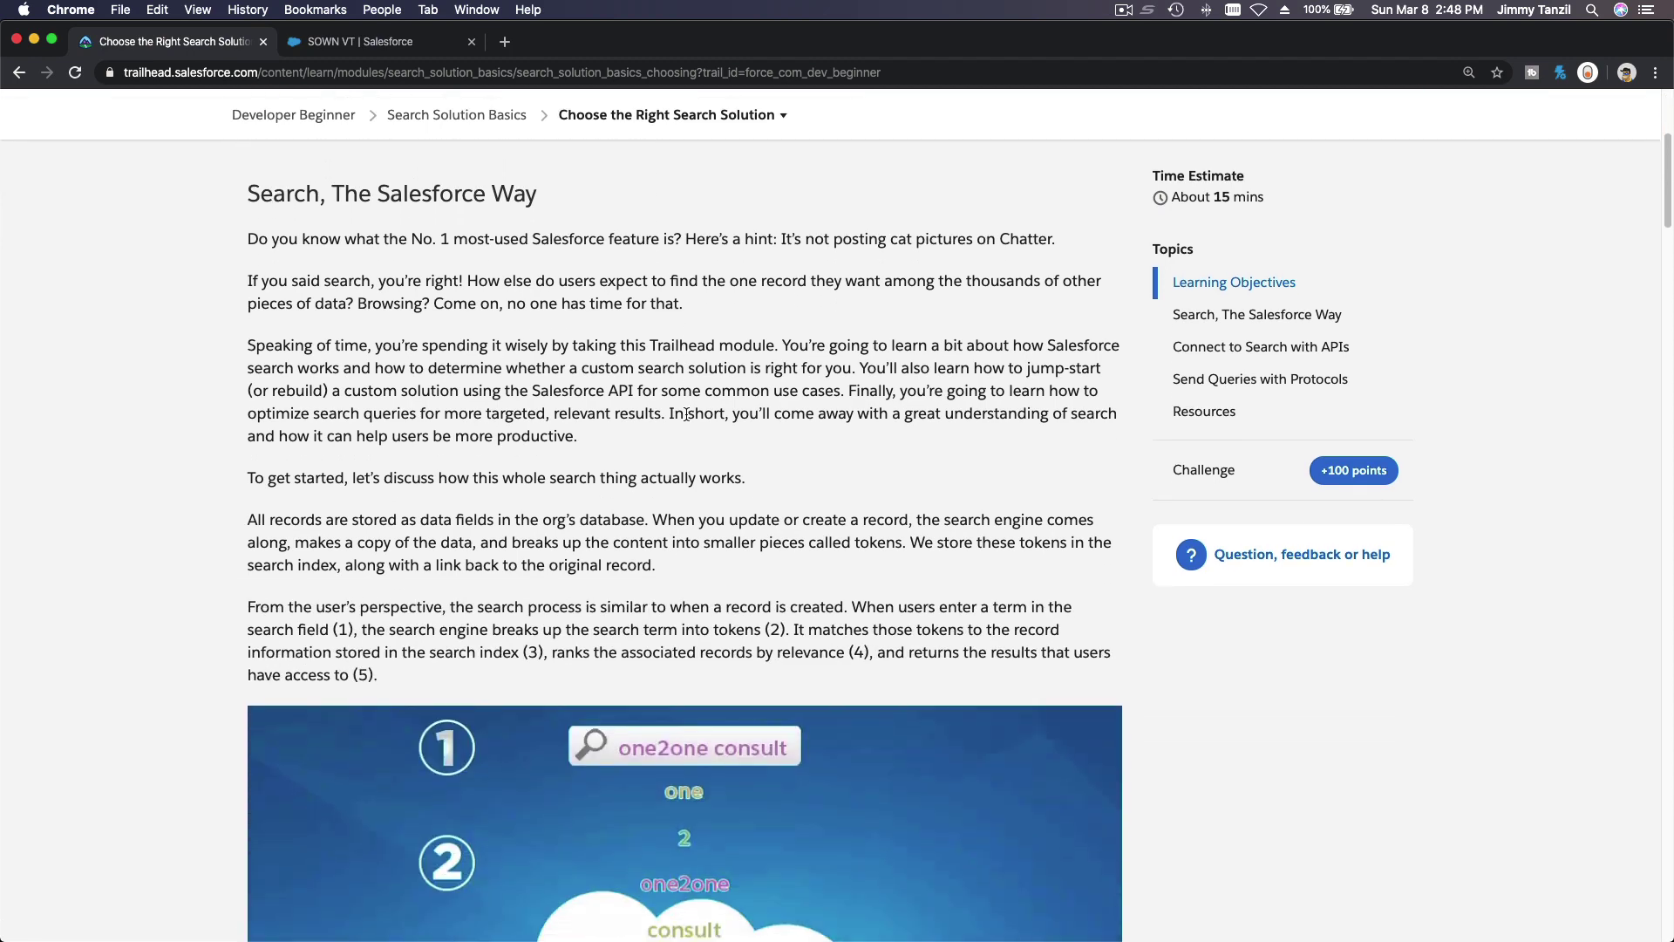
{"action": "scroll", "coordinate": [752, 463], "scroll_direction": "down", "scroll_amount": 1}
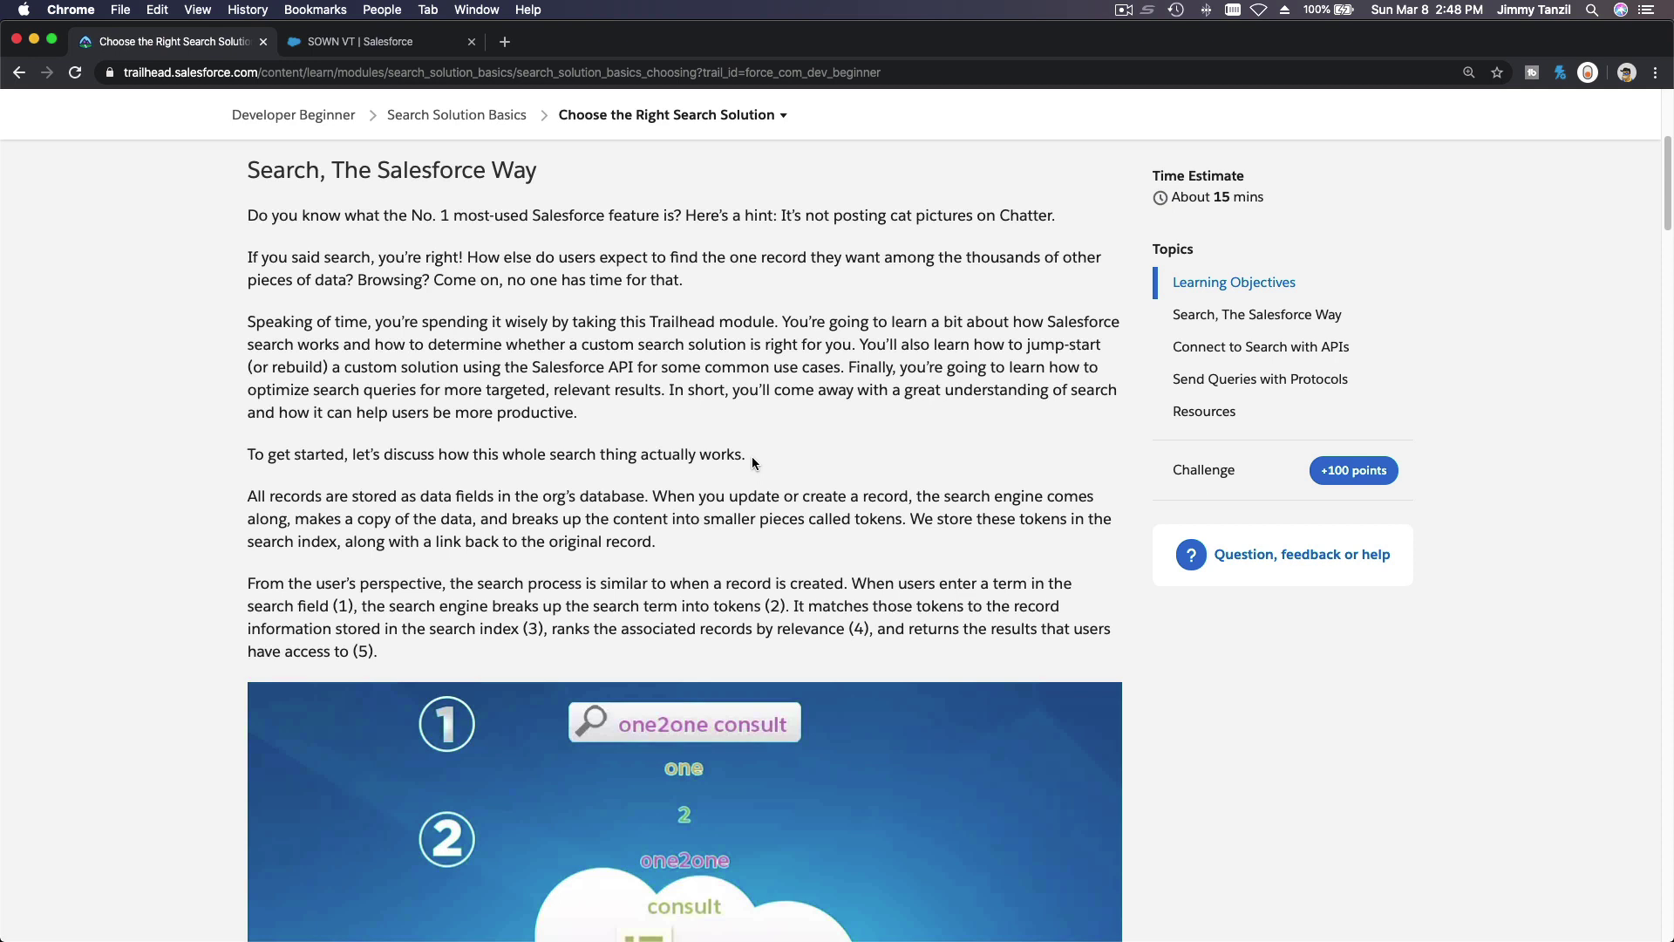
{"action": "scroll", "coordinate": [822, 484], "scroll_direction": "up", "scroll_amount": 8}
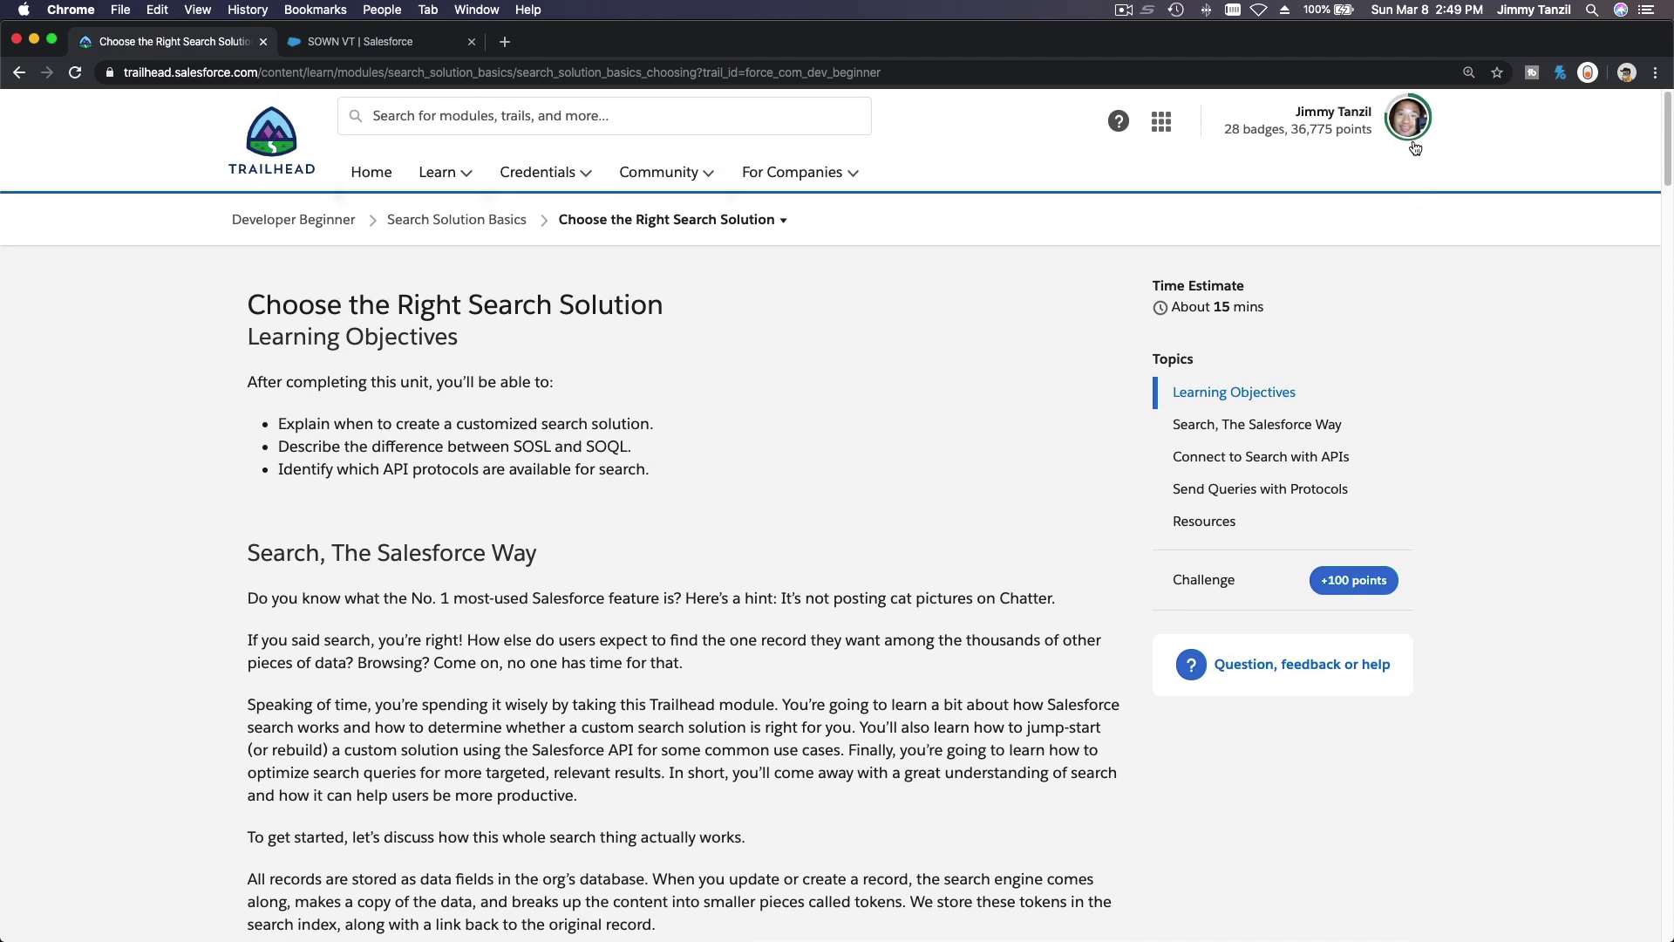
Step: Open the Hands-on Orgs list from the profile menu in a new tab
{"action": "left_click", "coordinate": [1415, 148]}
{"action": "left_click", "coordinate": [1263, 374], "text": "super"}
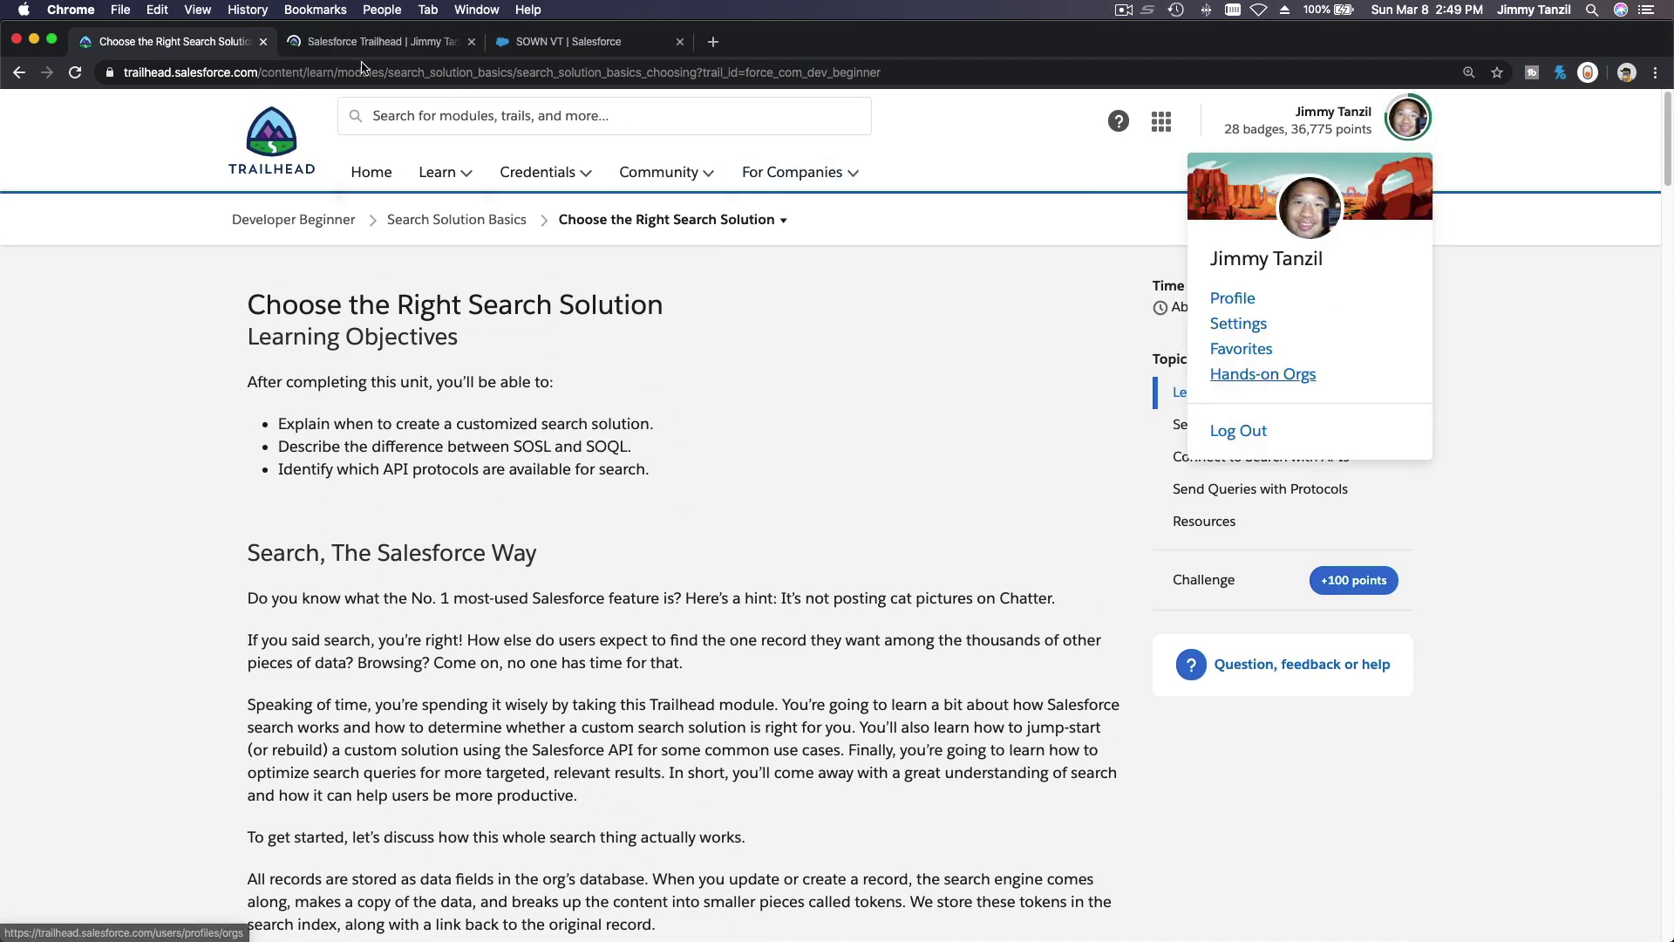
{"action": "left_click", "coordinate": [325, 42]}
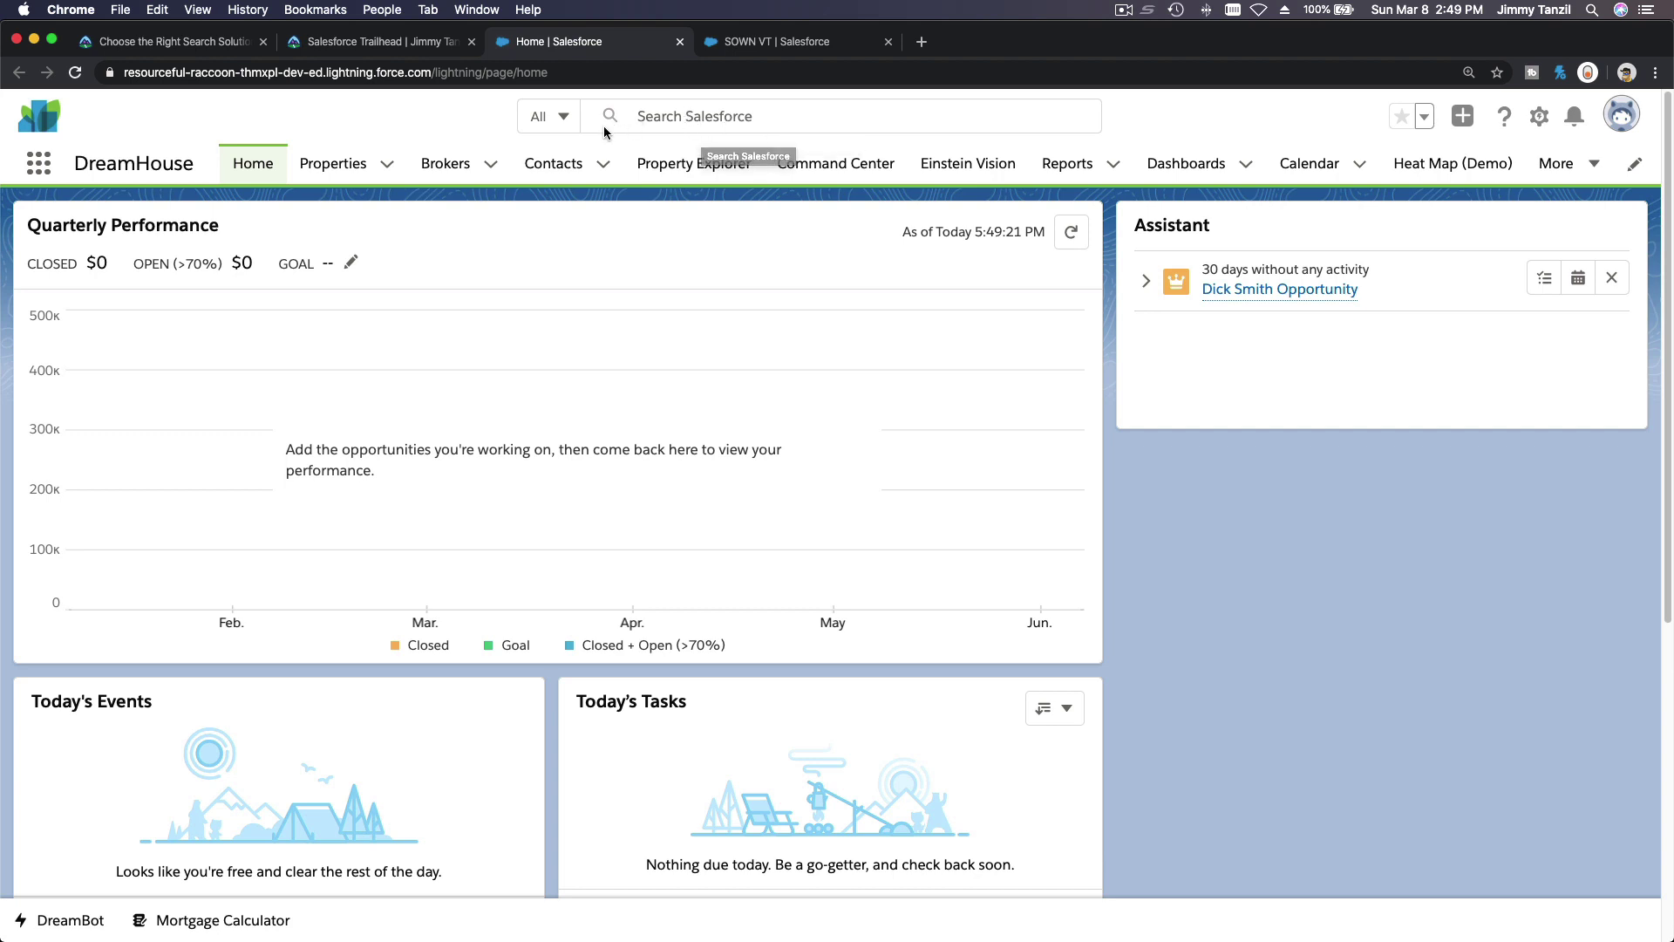
Step: Check the DreamHouse org's search scope list and its global search recent items
{"action": "left_click", "coordinate": [561, 114]}
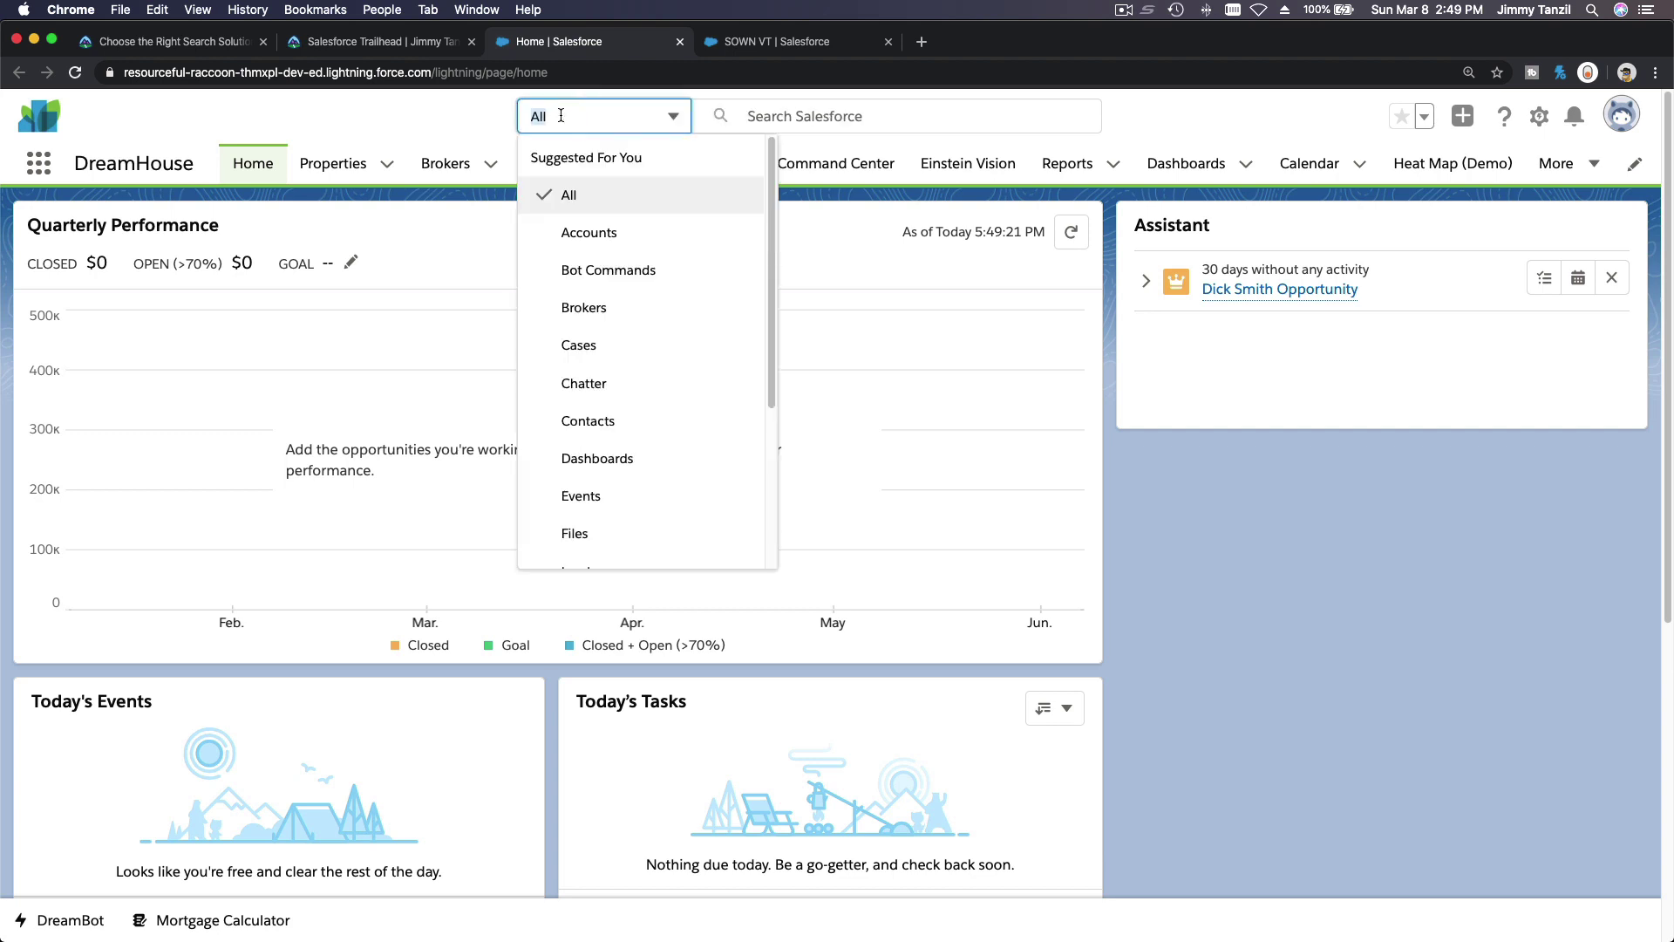
{"action": "scroll", "coordinate": [645, 336], "scroll_direction": "down", "scroll_amount": 5}
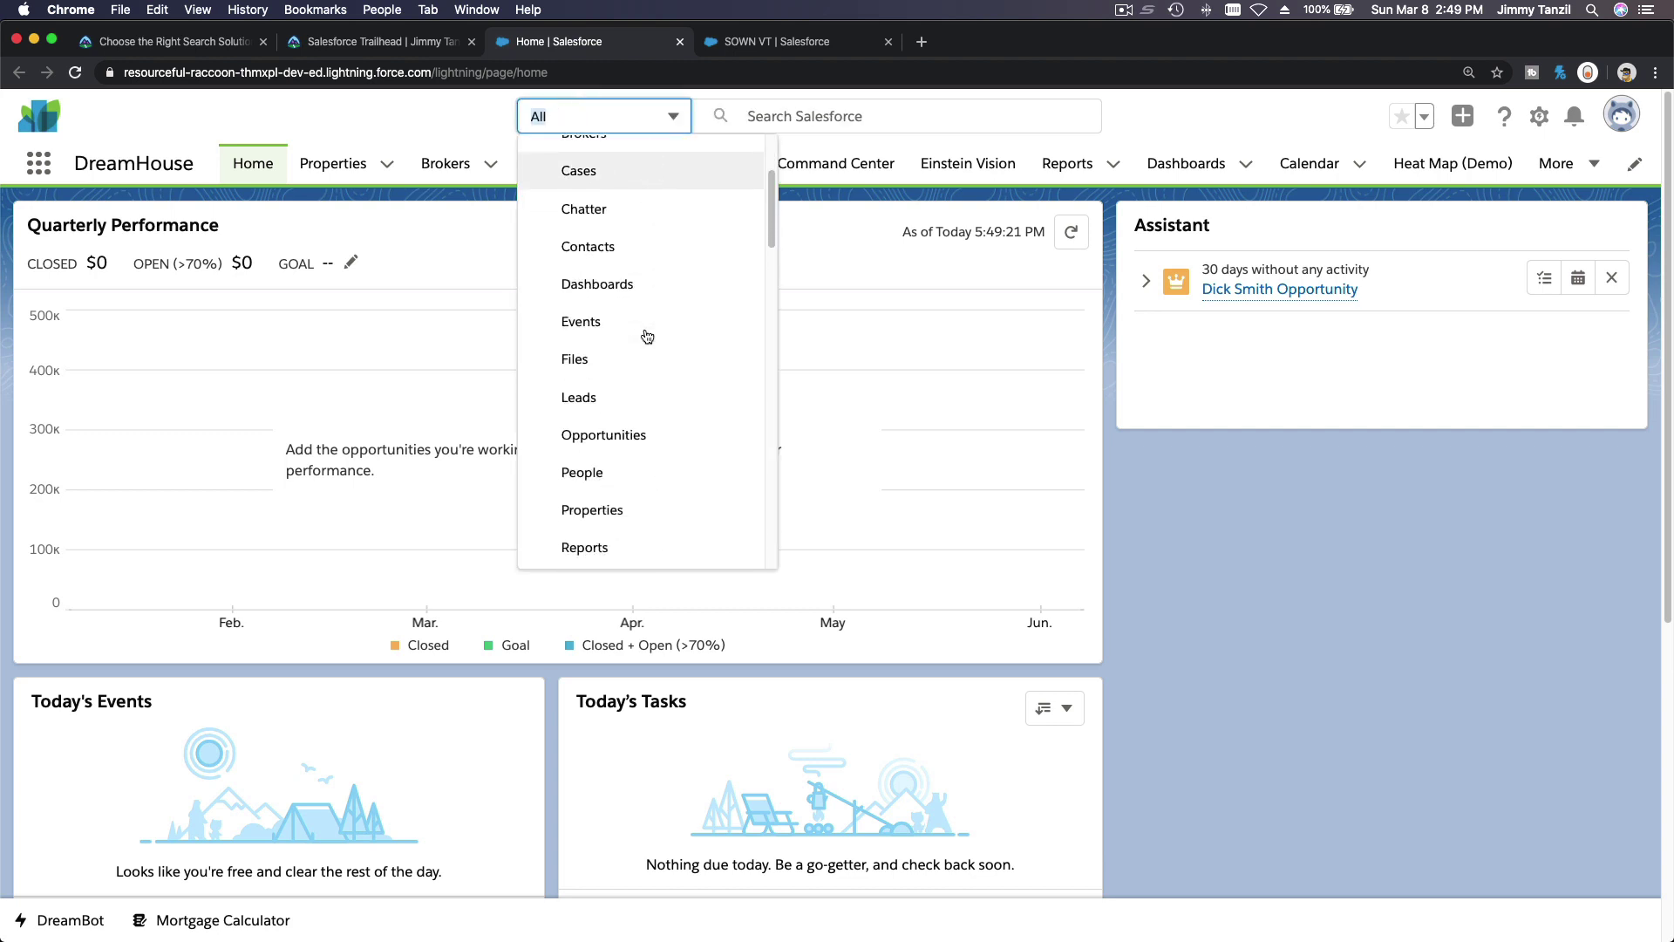
{"action": "scroll", "coordinate": [643, 270], "scroll_direction": "up", "scroll_amount": 5}
{"action": "left_click", "coordinate": [909, 122]}
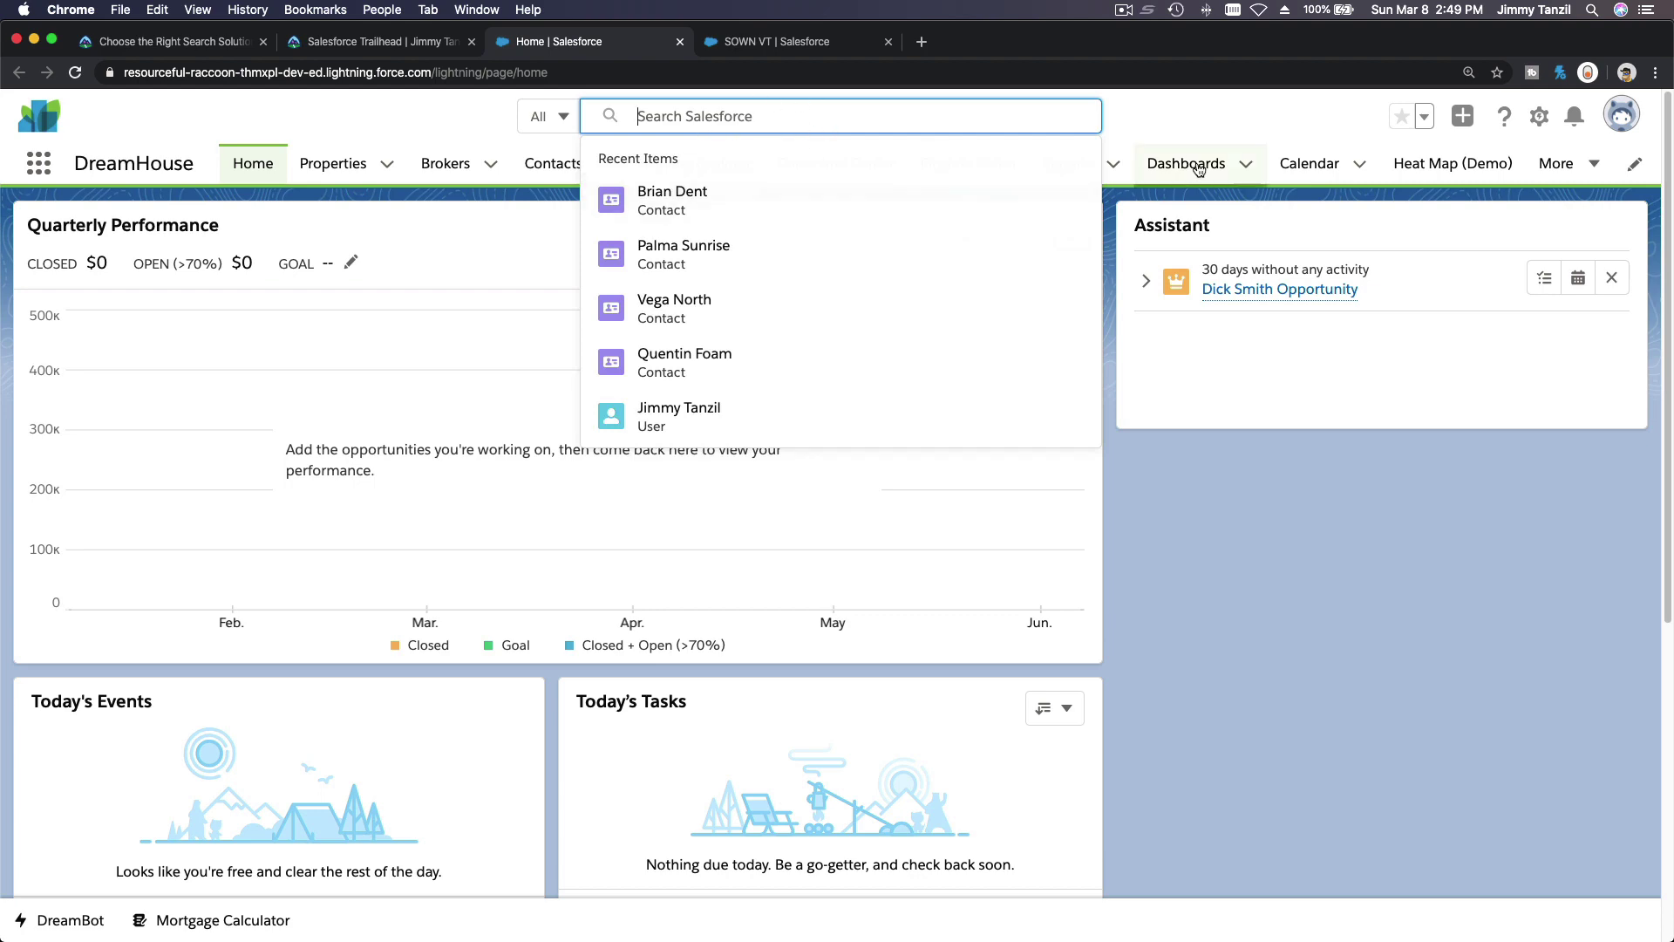
{"action": "left_click", "coordinate": [1162, 114]}
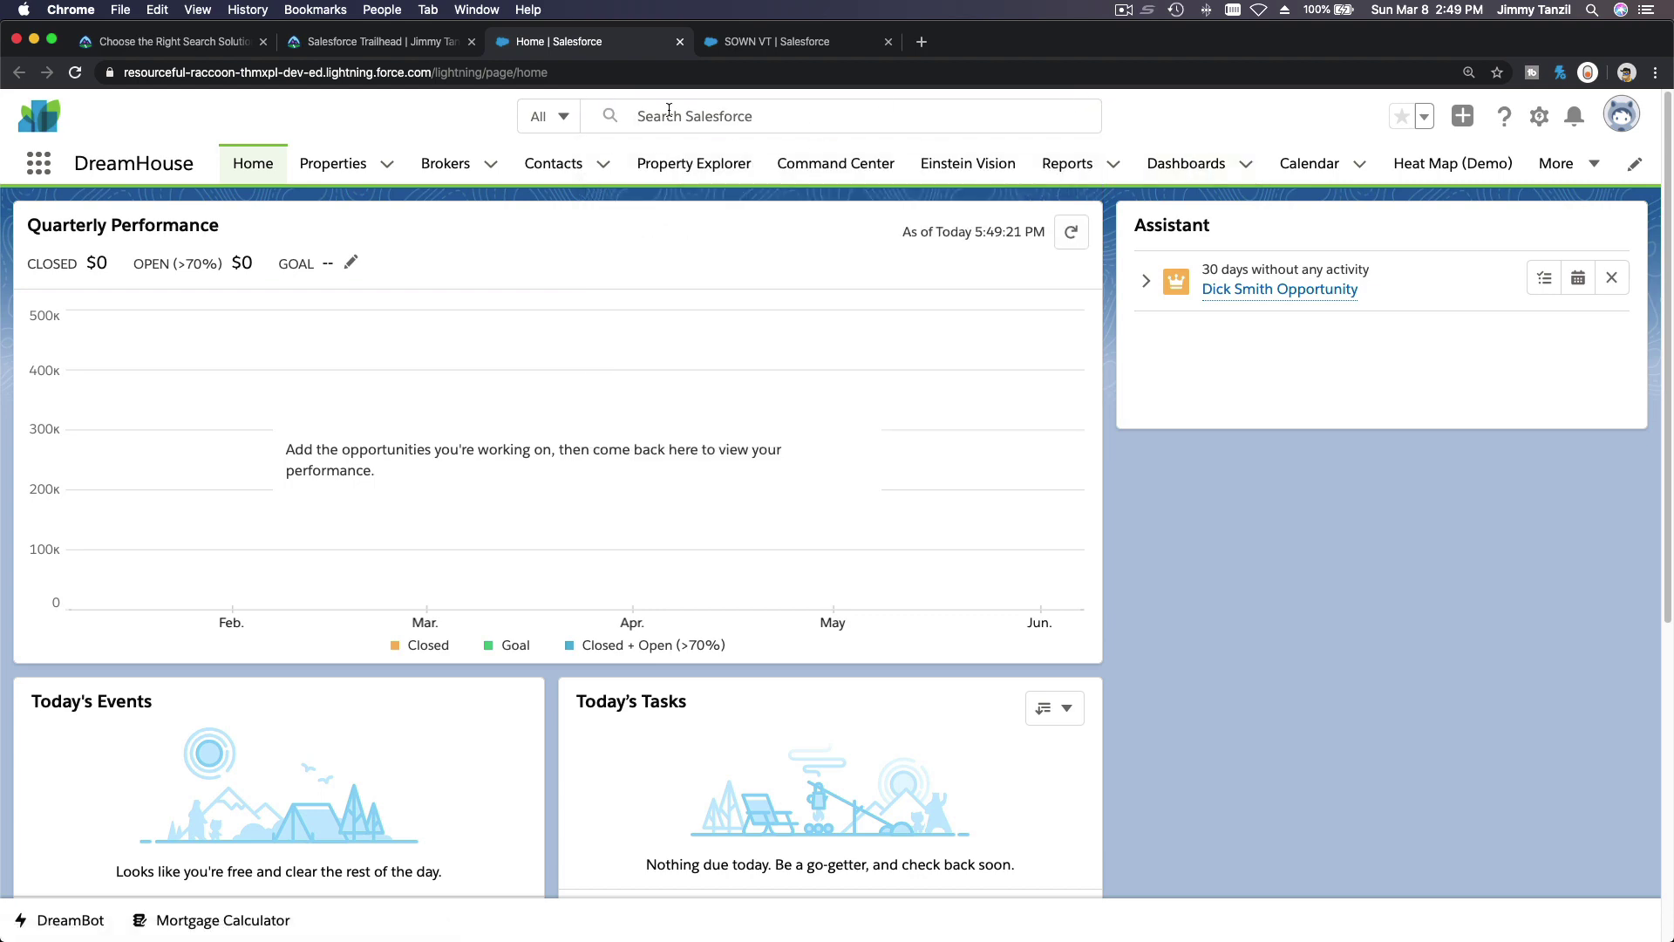
Step: Return to the Trailhead unit and highlight the 'Search, The Salesforce Way' heading
{"action": "left_click", "coordinate": [194, 41]}
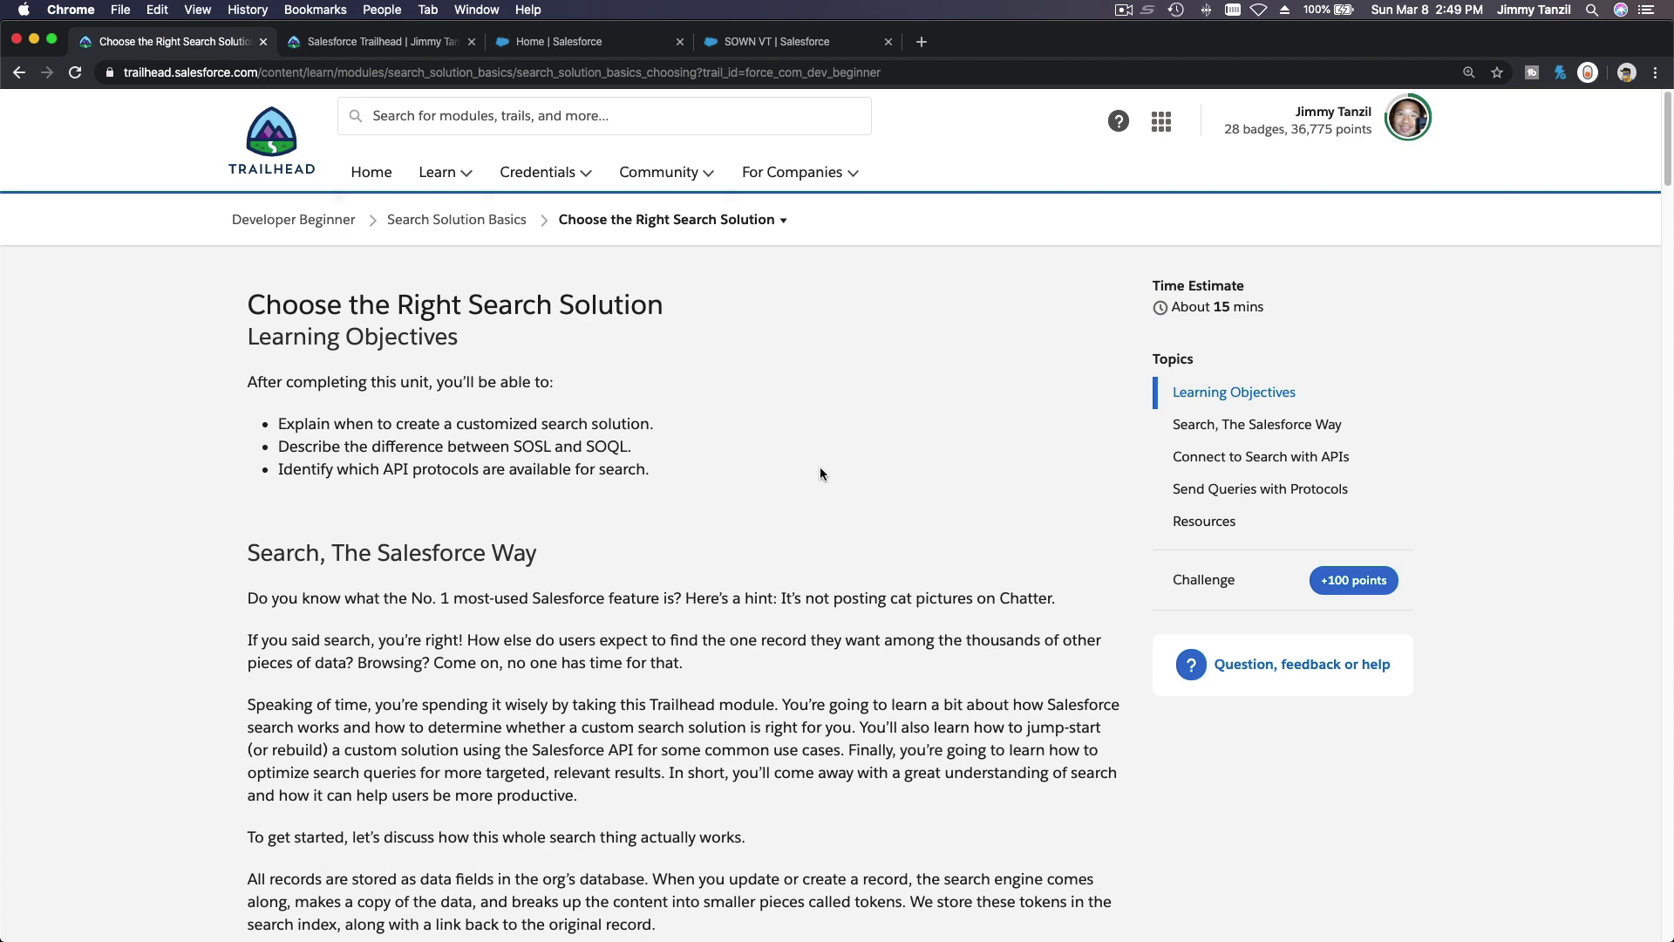
{"action": "scroll", "coordinate": [820, 468], "scroll_direction": "down", "scroll_amount": 3}
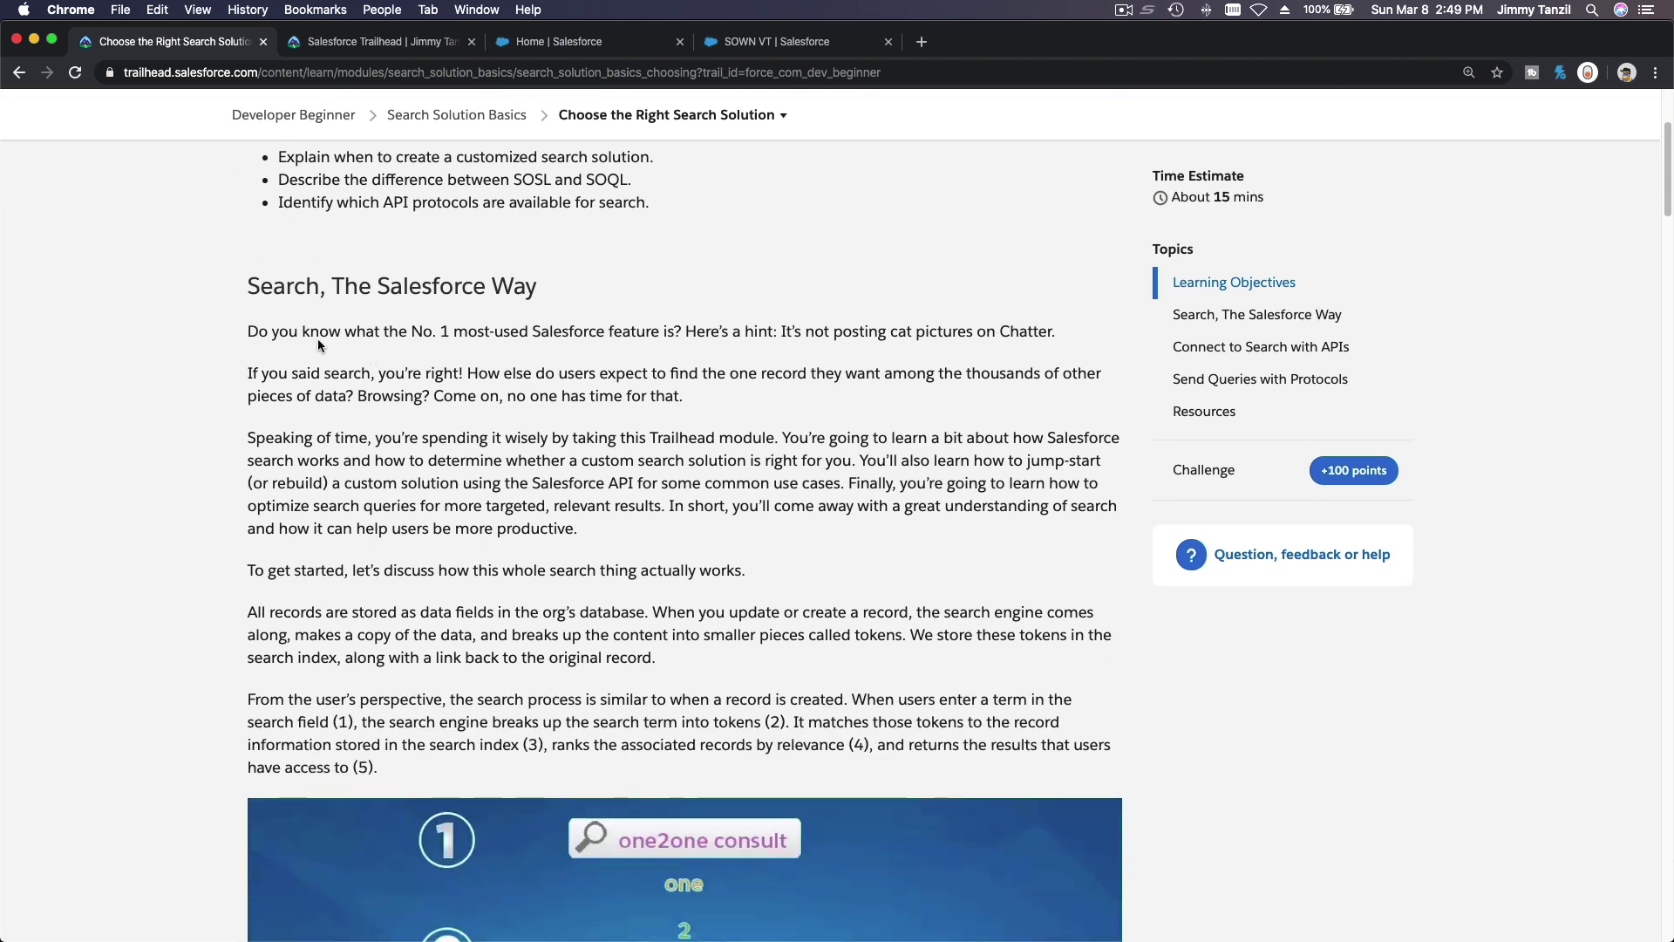
{"action": "left_click_drag", "start_coordinate": [245, 288], "coordinate": [527, 282]}
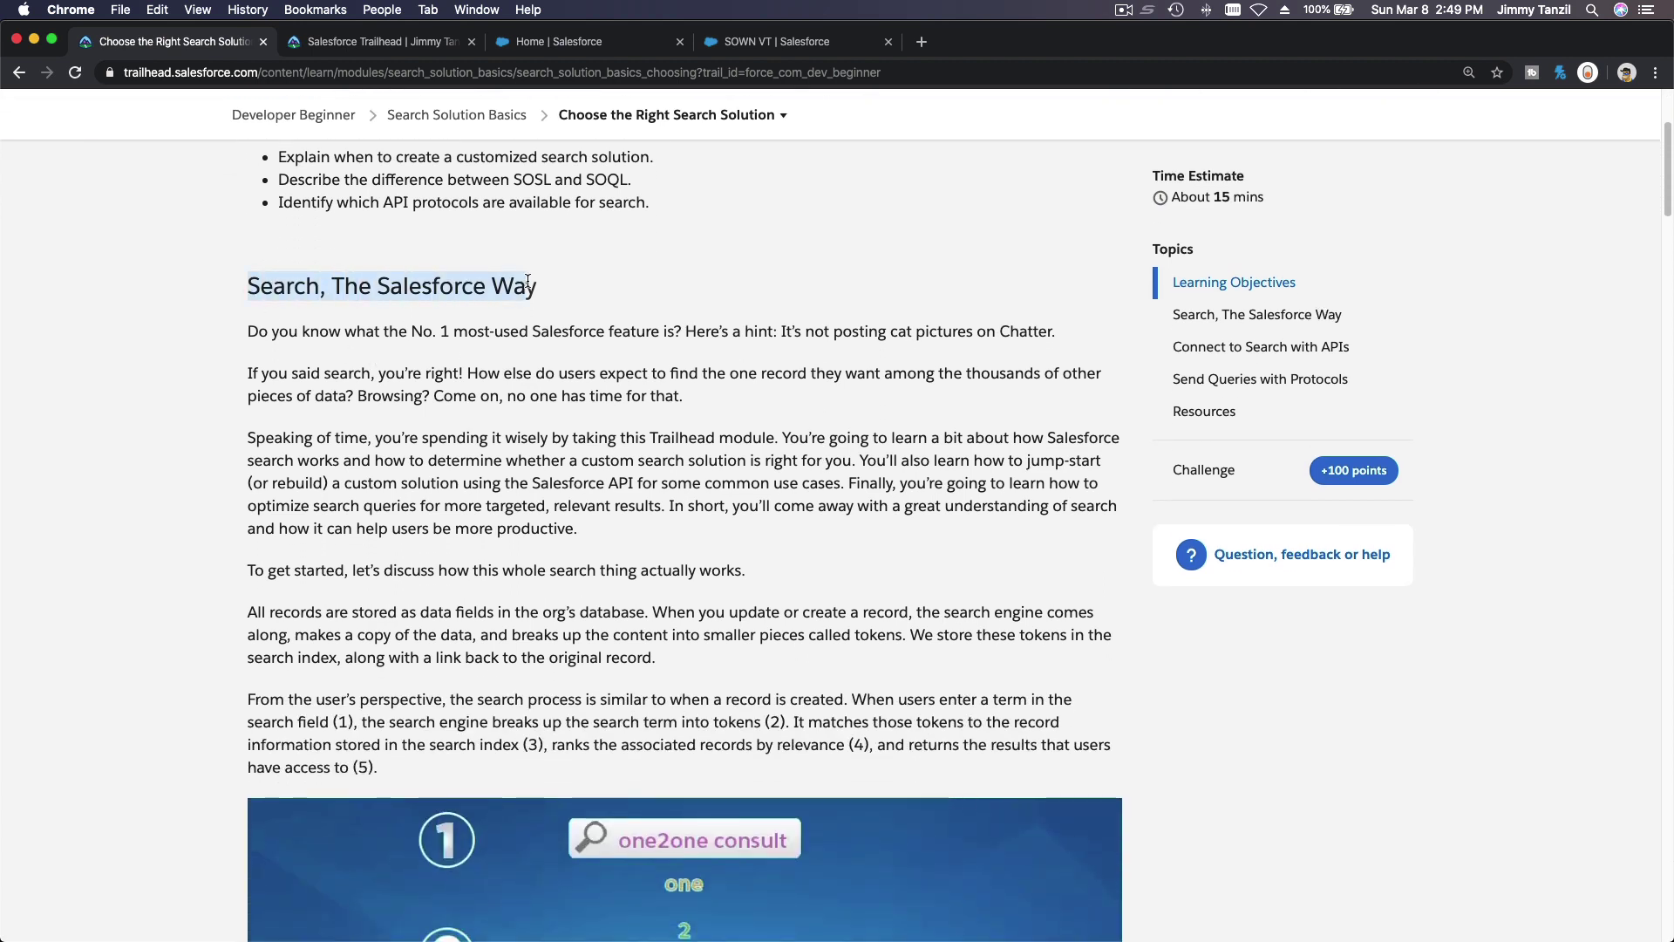
{"action": "scroll", "coordinate": [541, 287], "scroll_direction": "down", "scroll_amount": 1}
{"action": "left_click", "coordinate": [579, 321]}
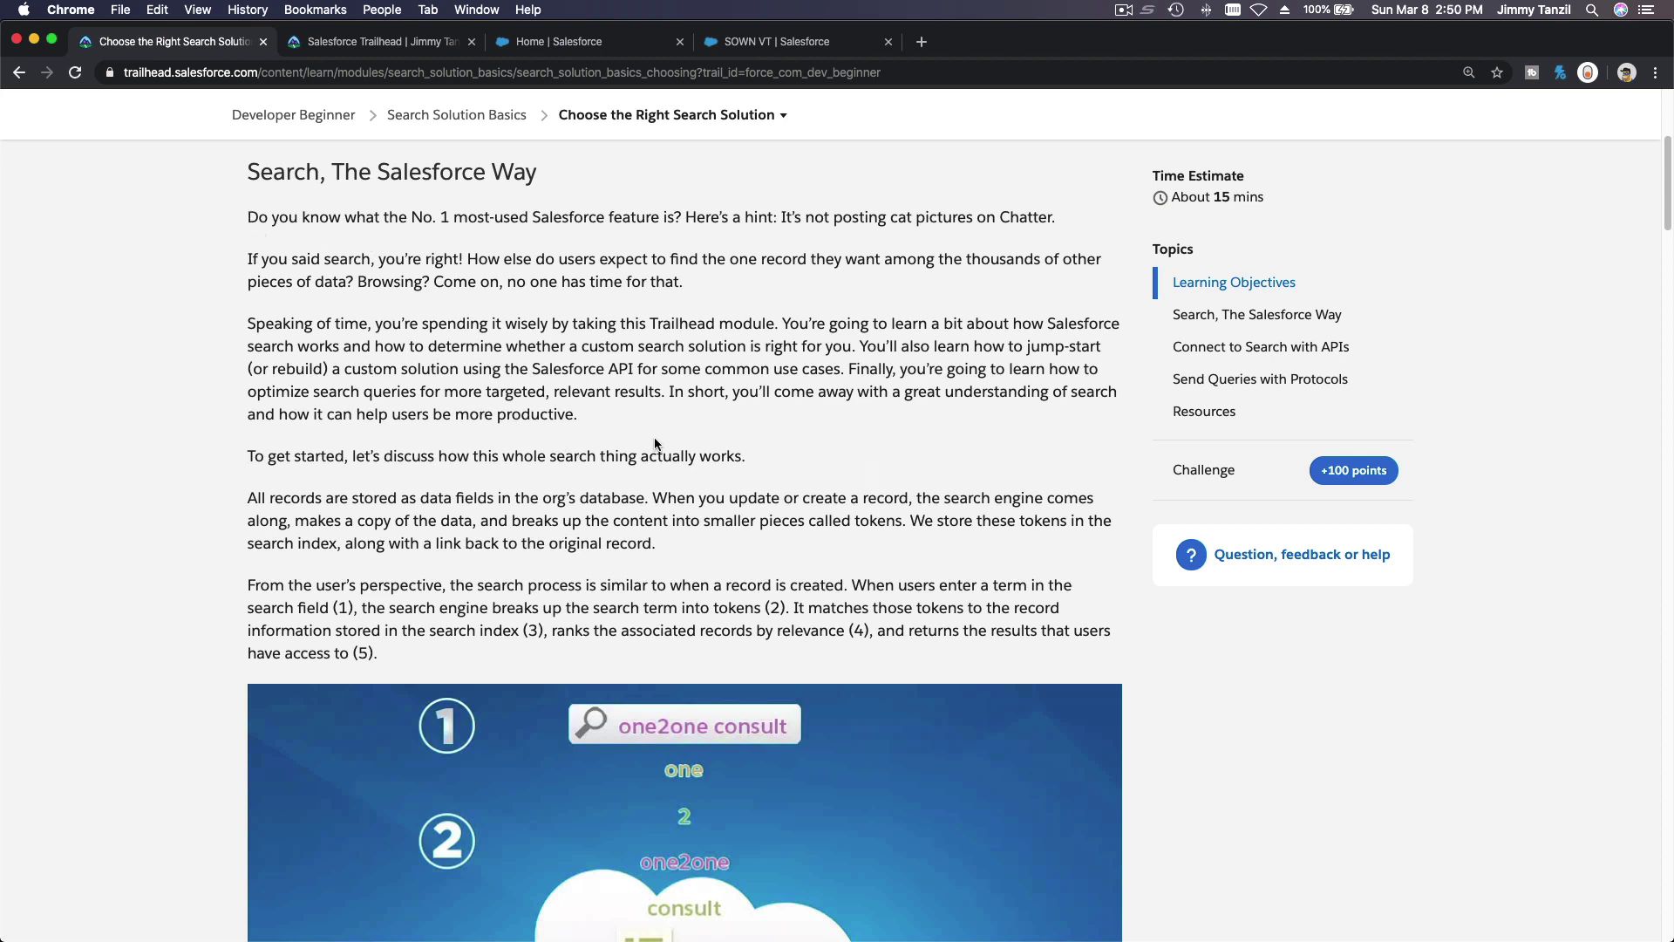
Step: Read through the section's explanation of how the search index works
{"action": "scroll", "coordinate": [656, 443], "scroll_direction": "down", "scroll_amount": 3}
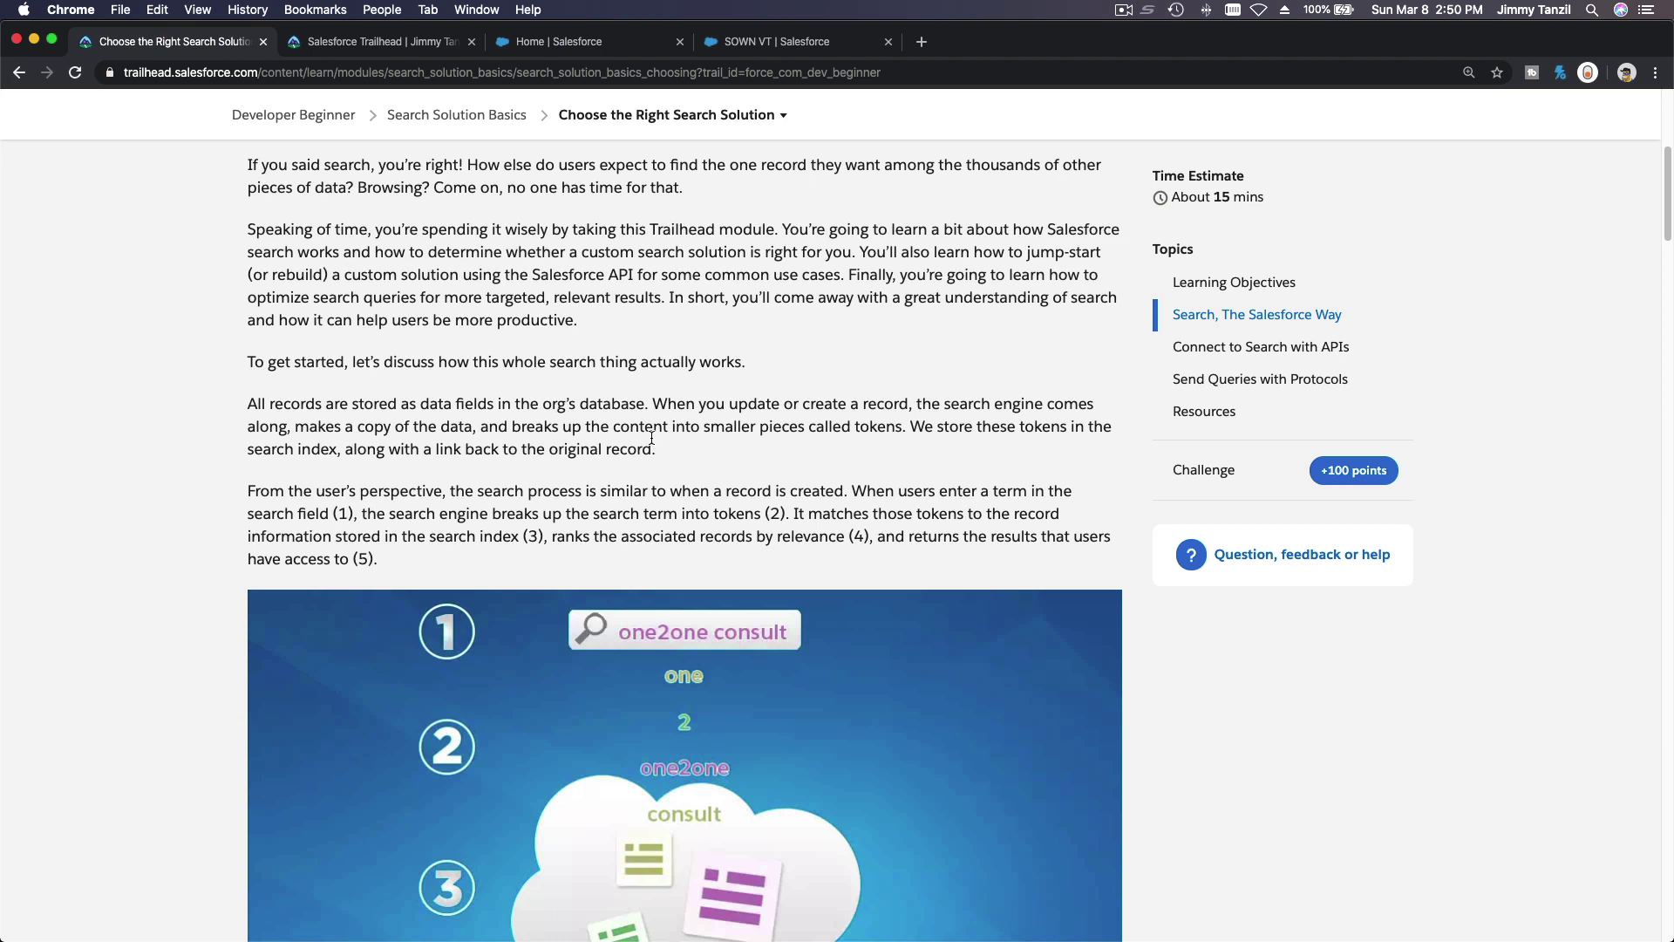
{"action": "scroll", "coordinate": [709, 484], "scroll_direction": "down", "scroll_amount": 4}
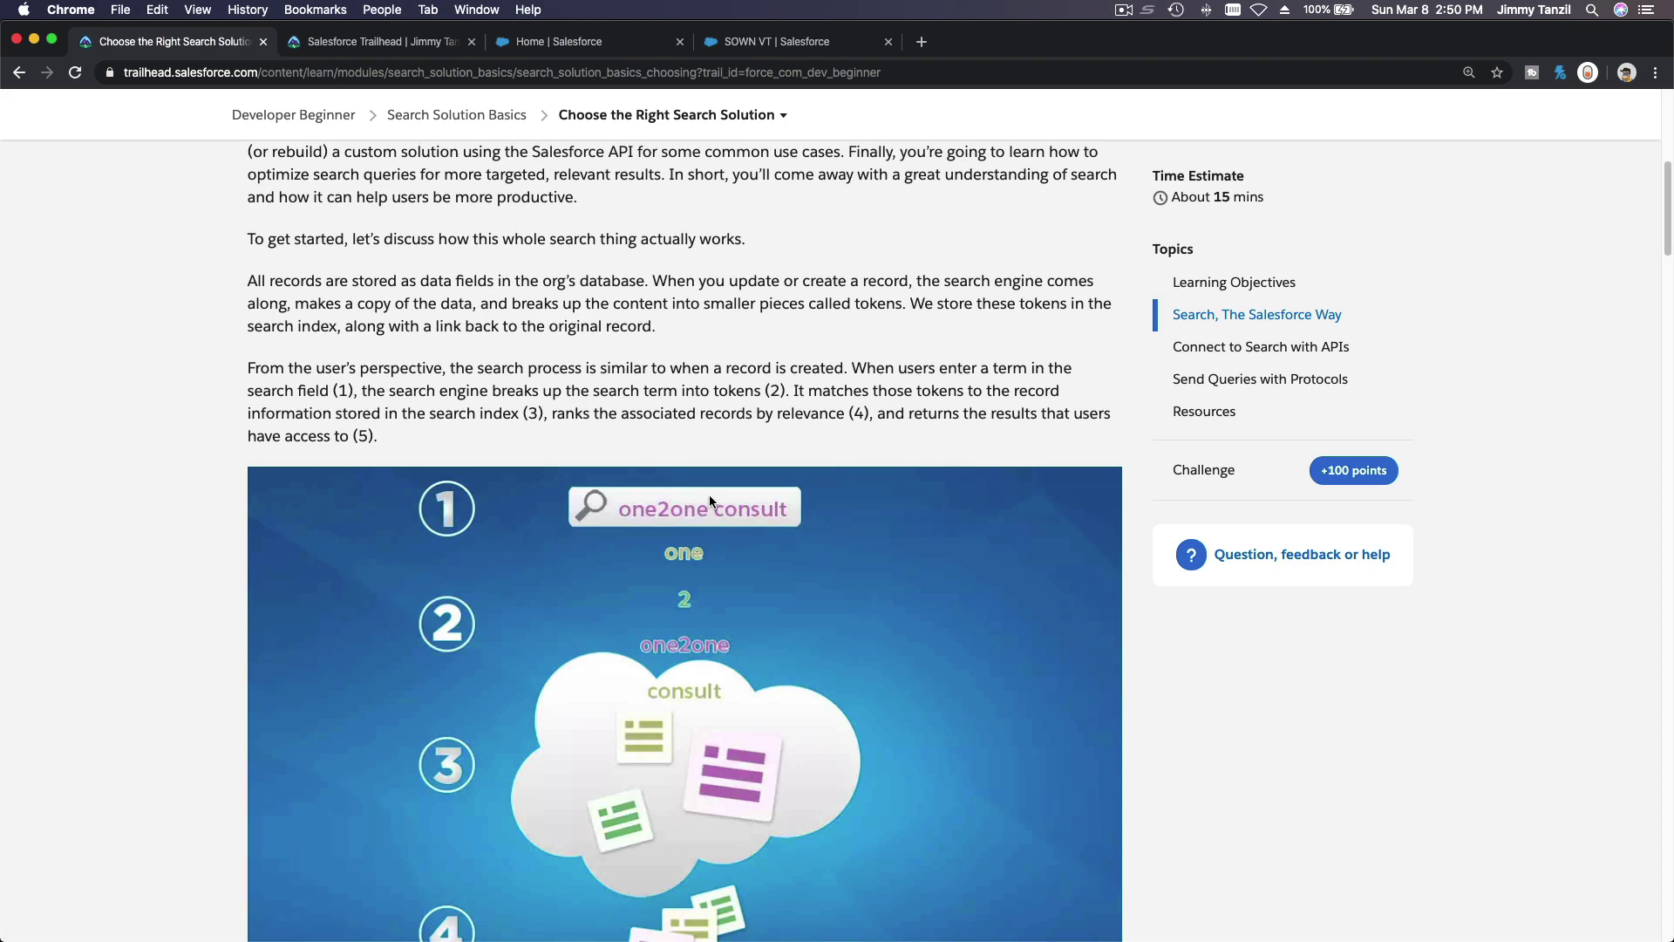
{"action": "scroll", "coordinate": [709, 494], "scroll_direction": "down", "scroll_amount": 4}
{"action": "scroll", "coordinate": [687, 392], "scroll_direction": "up", "scroll_amount": 4}
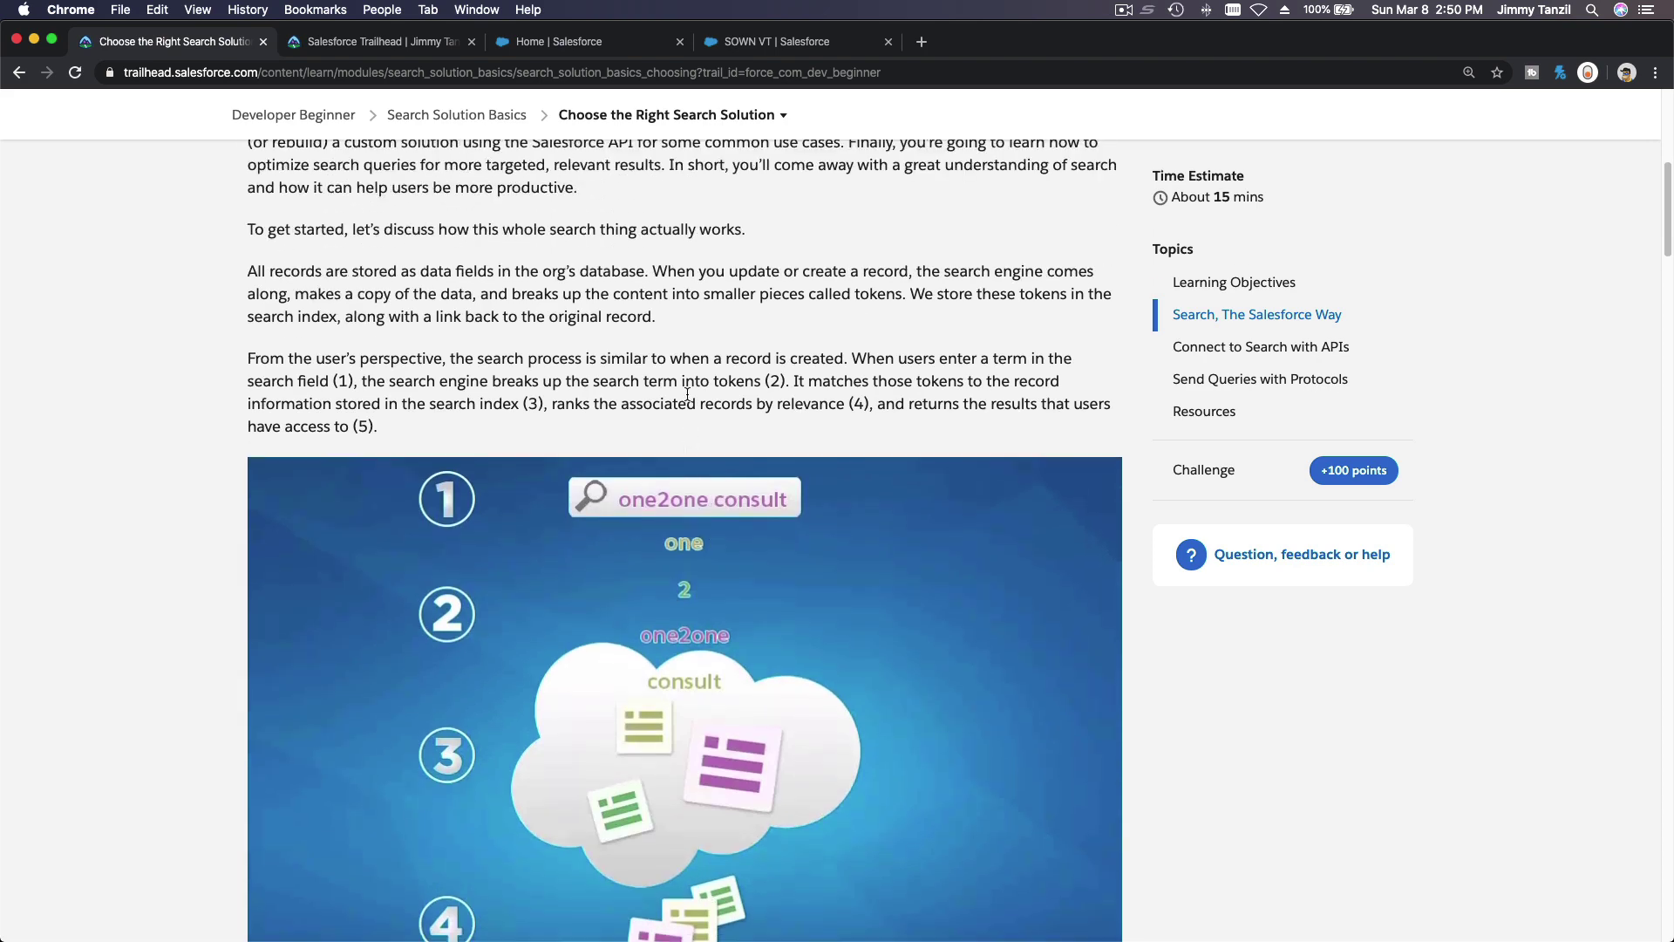
{"action": "scroll", "coordinate": [687, 392], "scroll_direction": "up", "scroll_amount": 4}
{"action": "scroll", "coordinate": [491, 307], "scroll_direction": "down", "scroll_amount": 10}
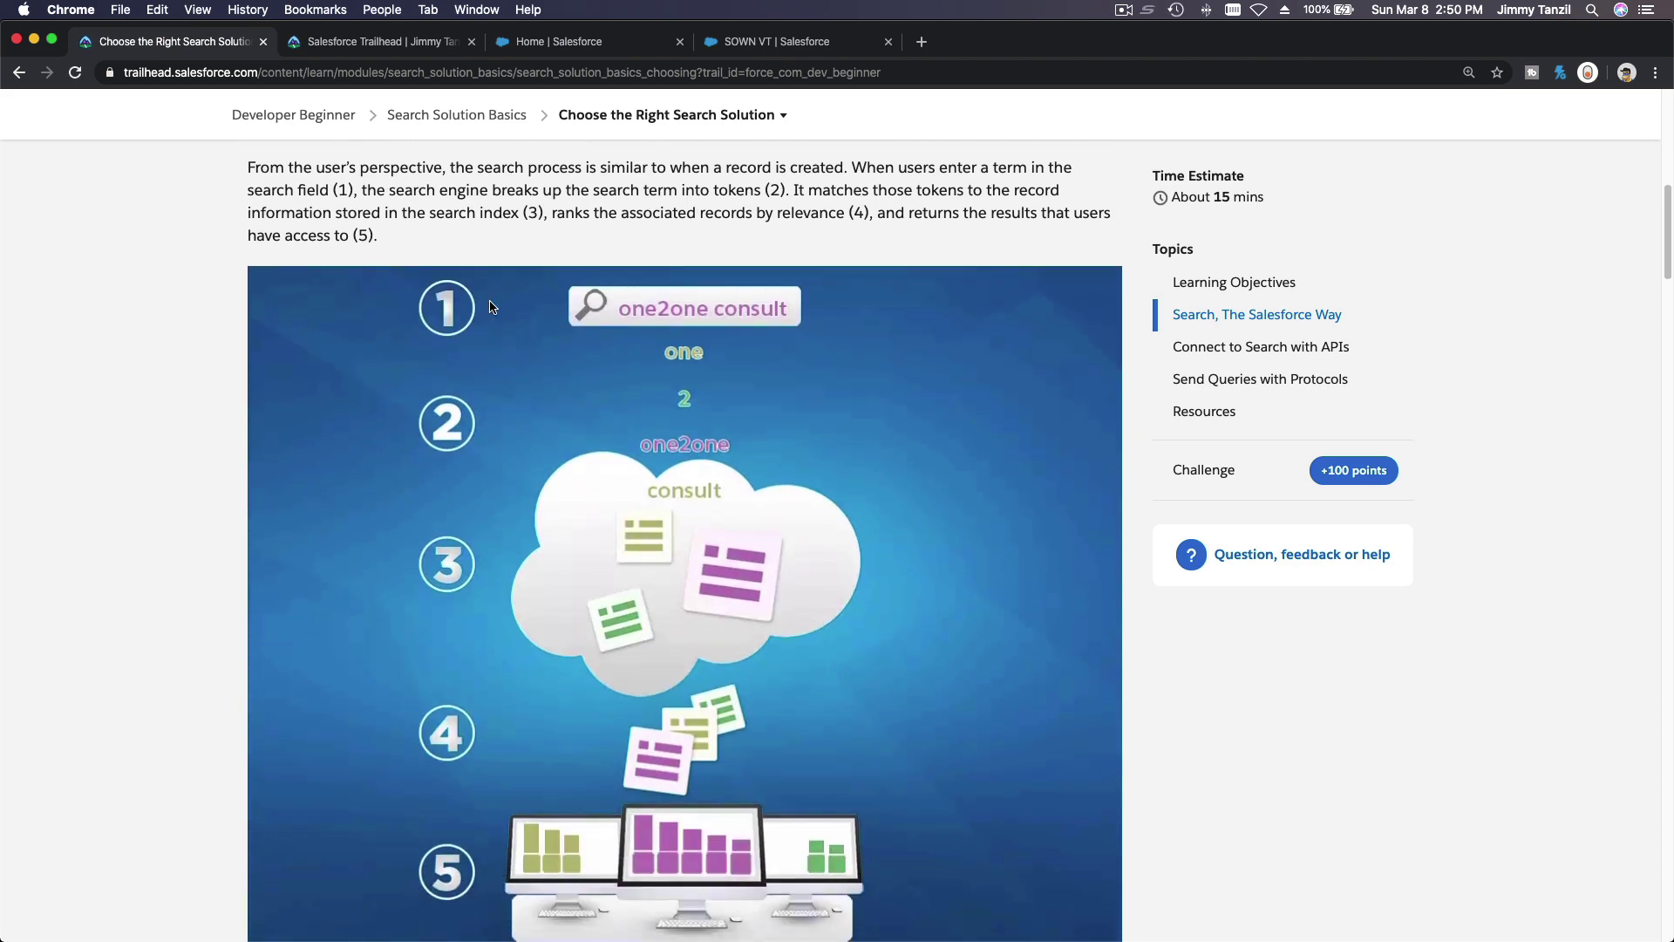
{"action": "scroll", "coordinate": [565, 399], "scroll_direction": "down", "scroll_amount": 10}
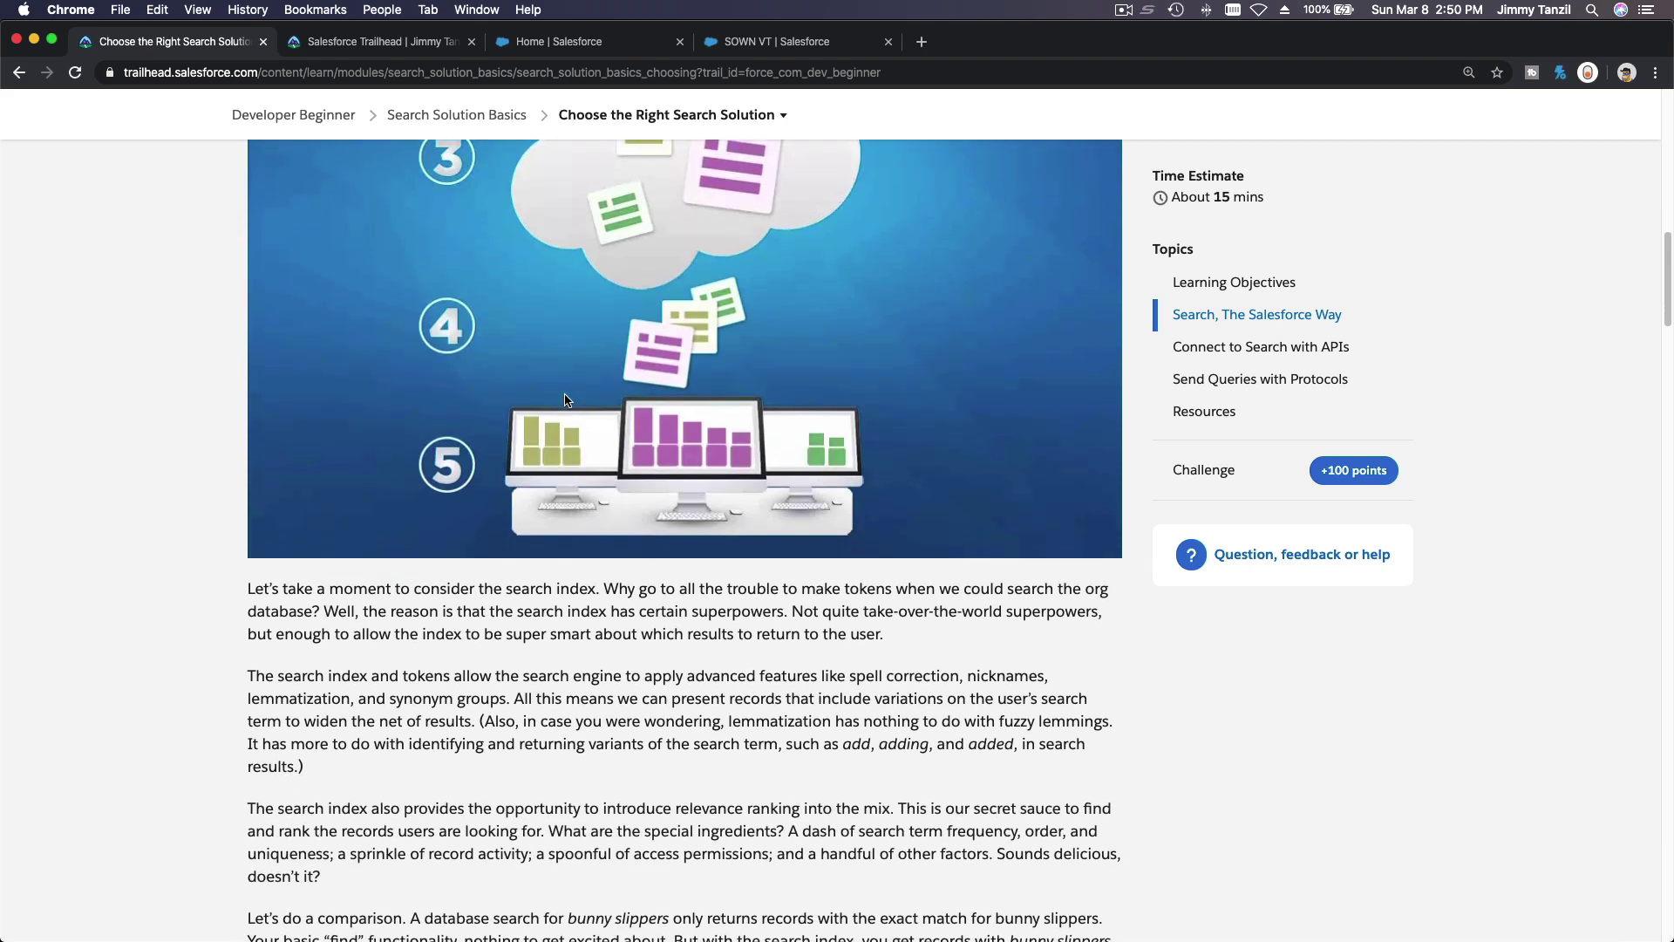
{"action": "scroll", "coordinate": [565, 400], "scroll_direction": "down", "scroll_amount": 1}
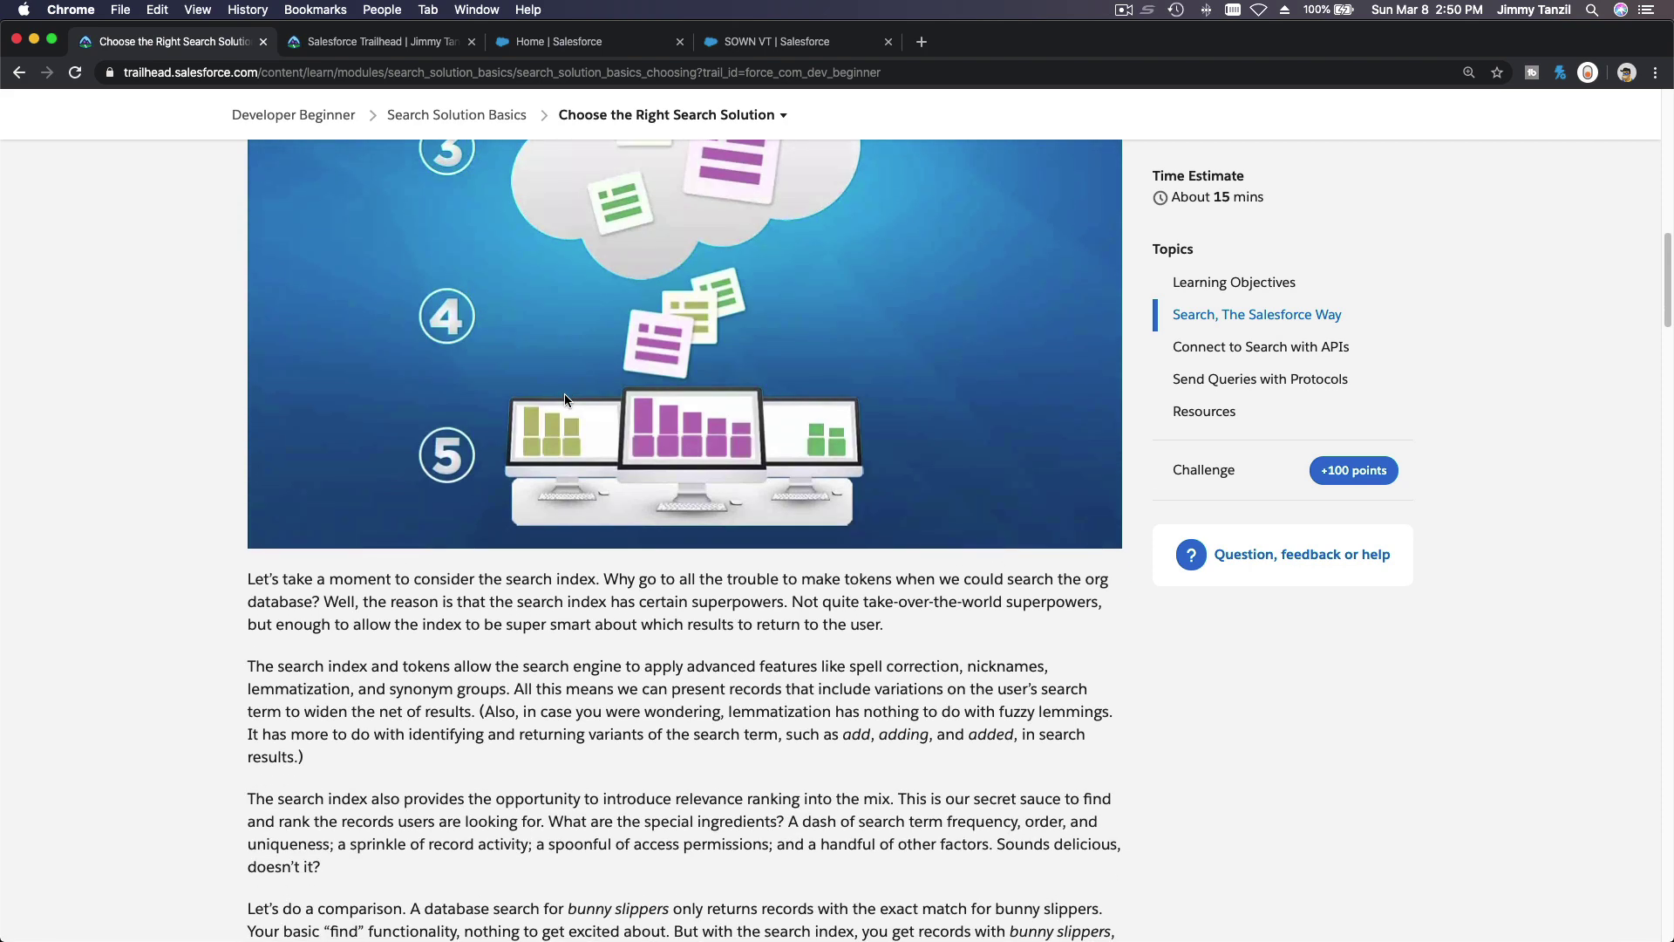
{"action": "scroll", "coordinate": [584, 417], "scroll_direction": "down", "scroll_amount": 6}
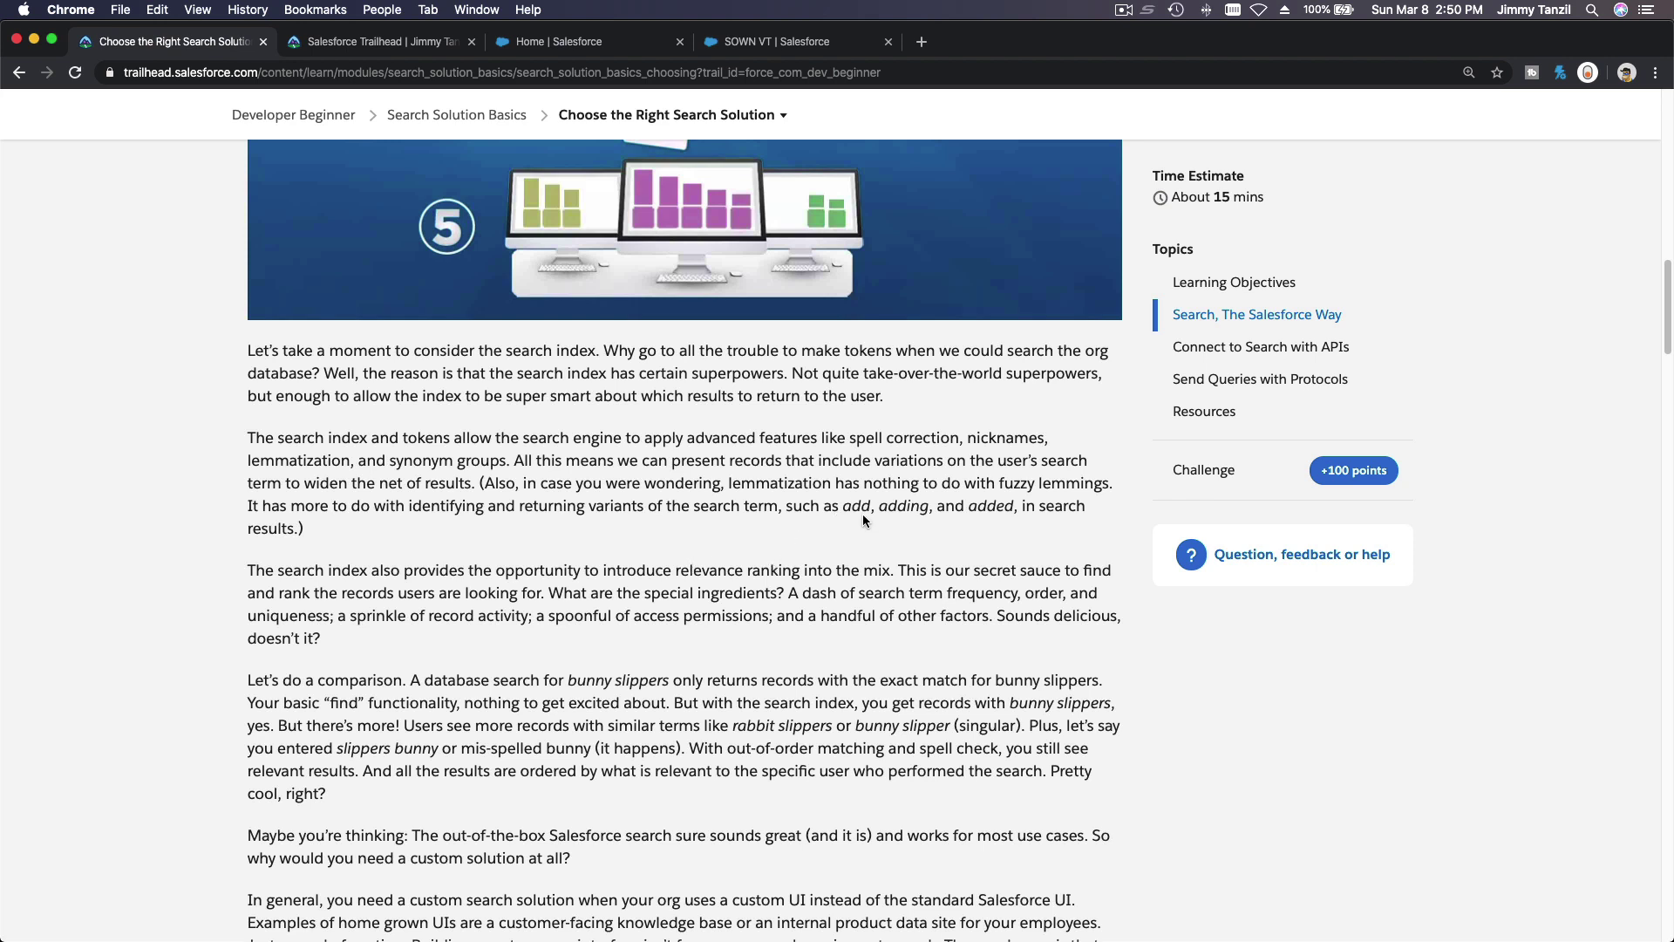
{"action": "scroll", "coordinate": [877, 509], "scroll_direction": "down", "scroll_amount": 1}
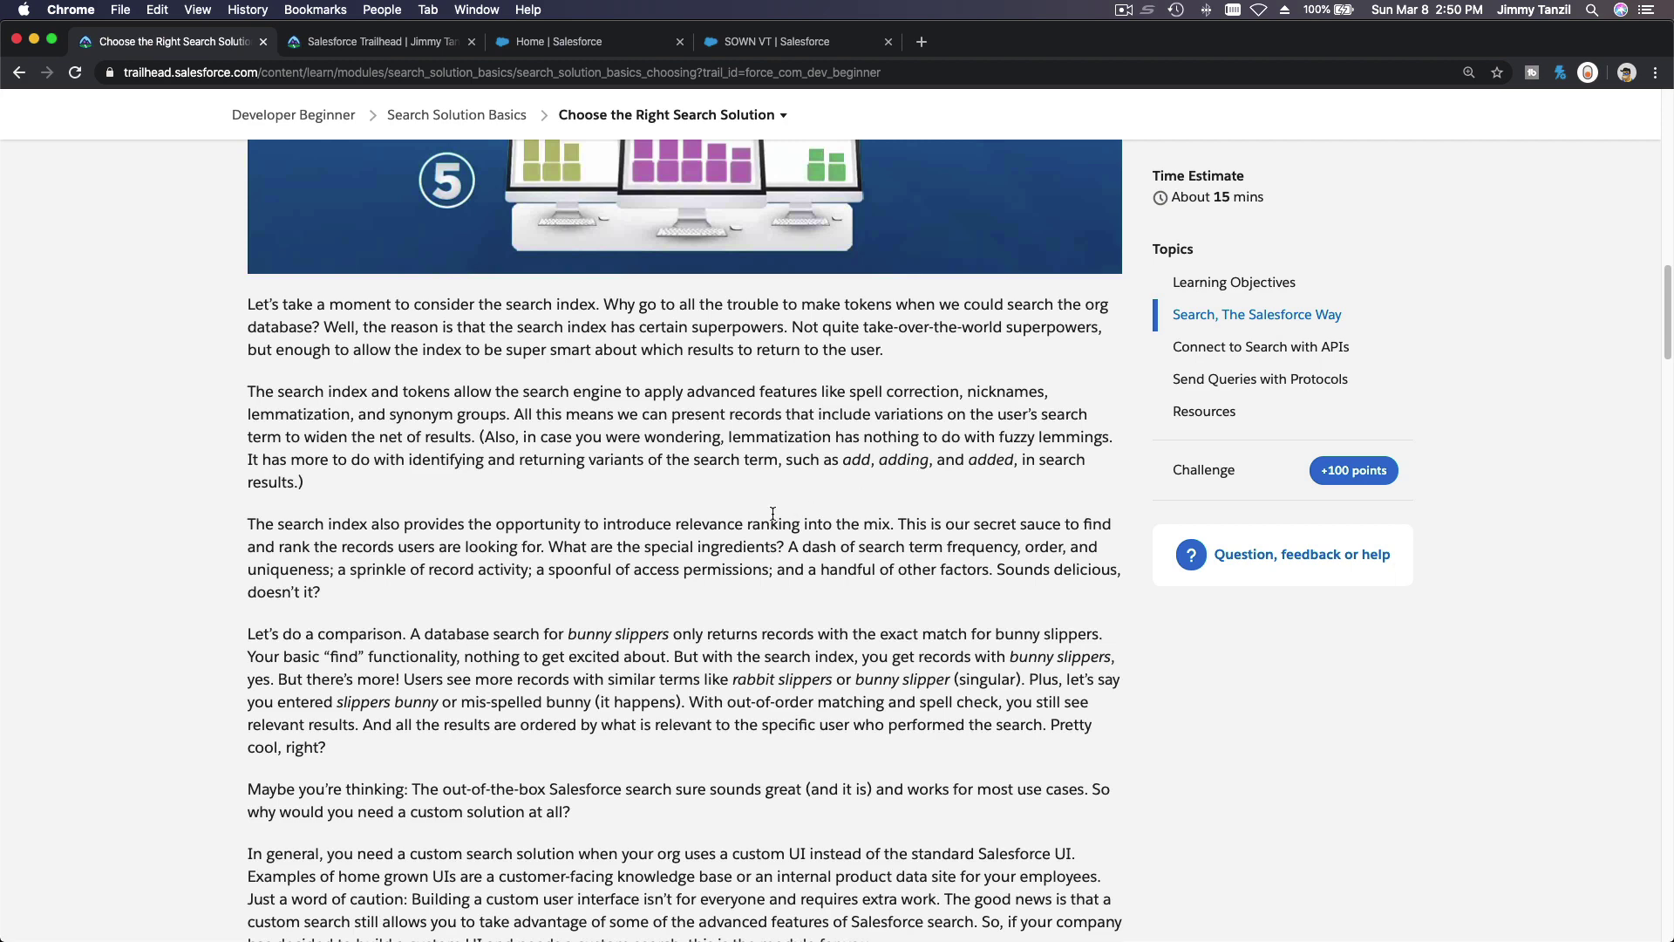
{"action": "scroll", "coordinate": [773, 513], "scroll_direction": "down", "scroll_amount": 3}
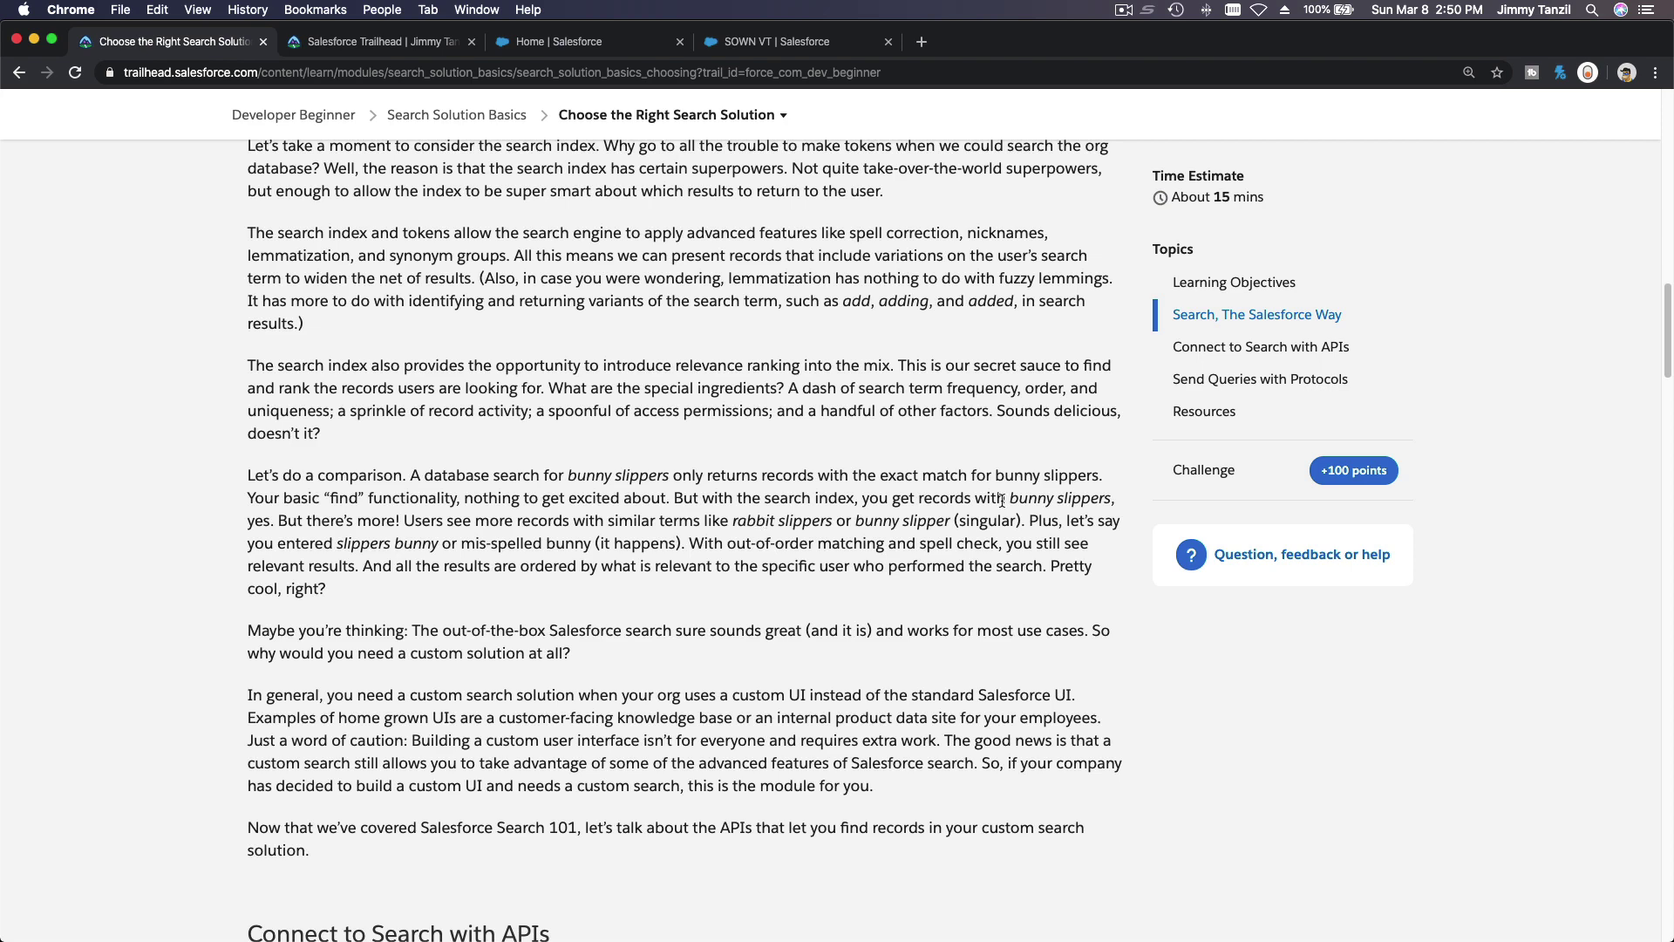
{"action": "left_click_drag", "start_coordinate": [1010, 499], "coordinate": [1111, 502]}
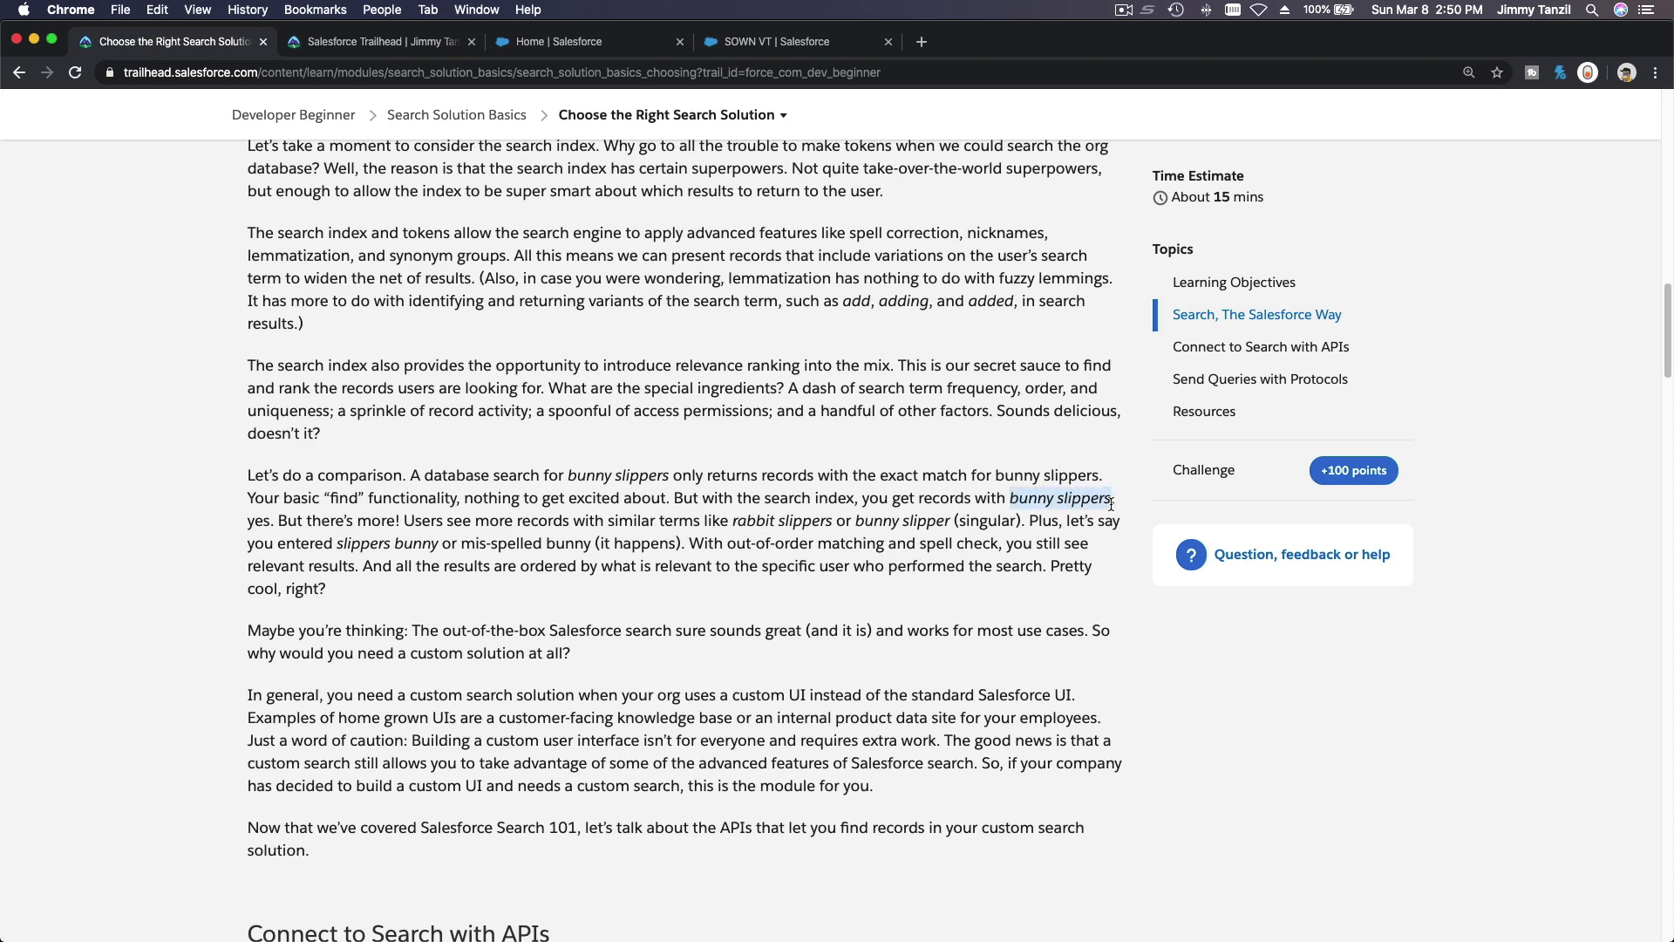
{"action": "double_click", "coordinate": [755, 523]}
{"action": "double_click", "coordinate": [808, 523]}
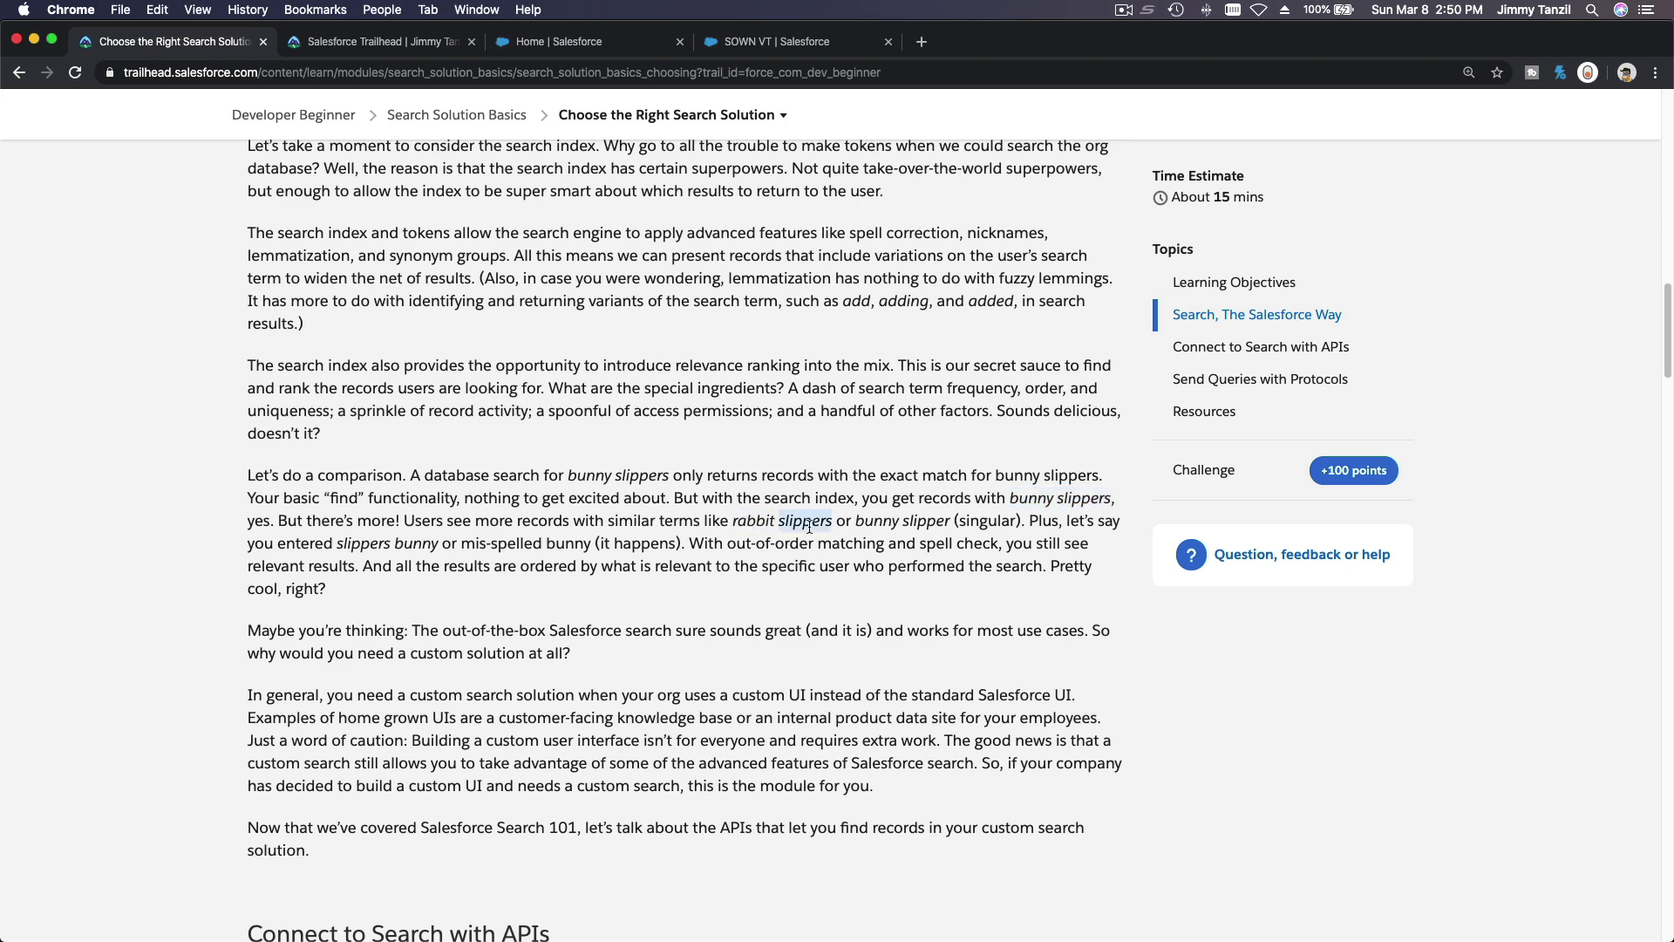
{"action": "left_click", "coordinate": [885, 536]}
{"action": "triple_click", "coordinate": [913, 527]}
{"action": "left_click", "coordinate": [987, 528]}
{"action": "scroll", "coordinate": [907, 471], "scroll_direction": "down", "scroll_amount": 1}
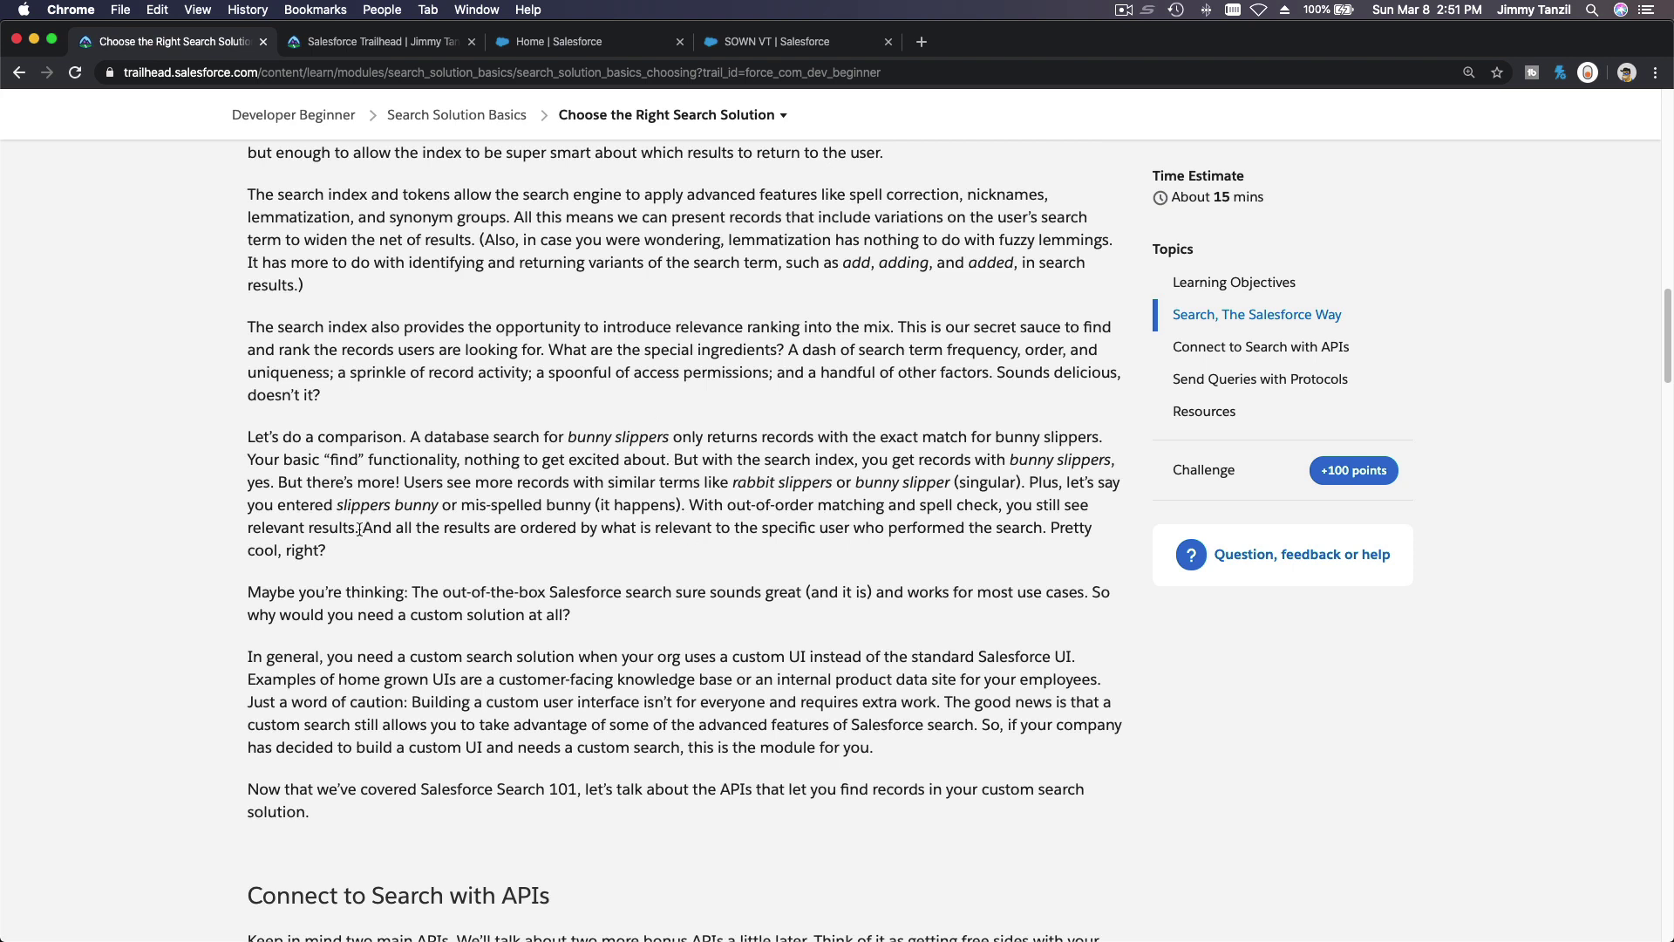
{"action": "left_click_drag", "start_coordinate": [348, 551], "coordinate": [239, 434]}
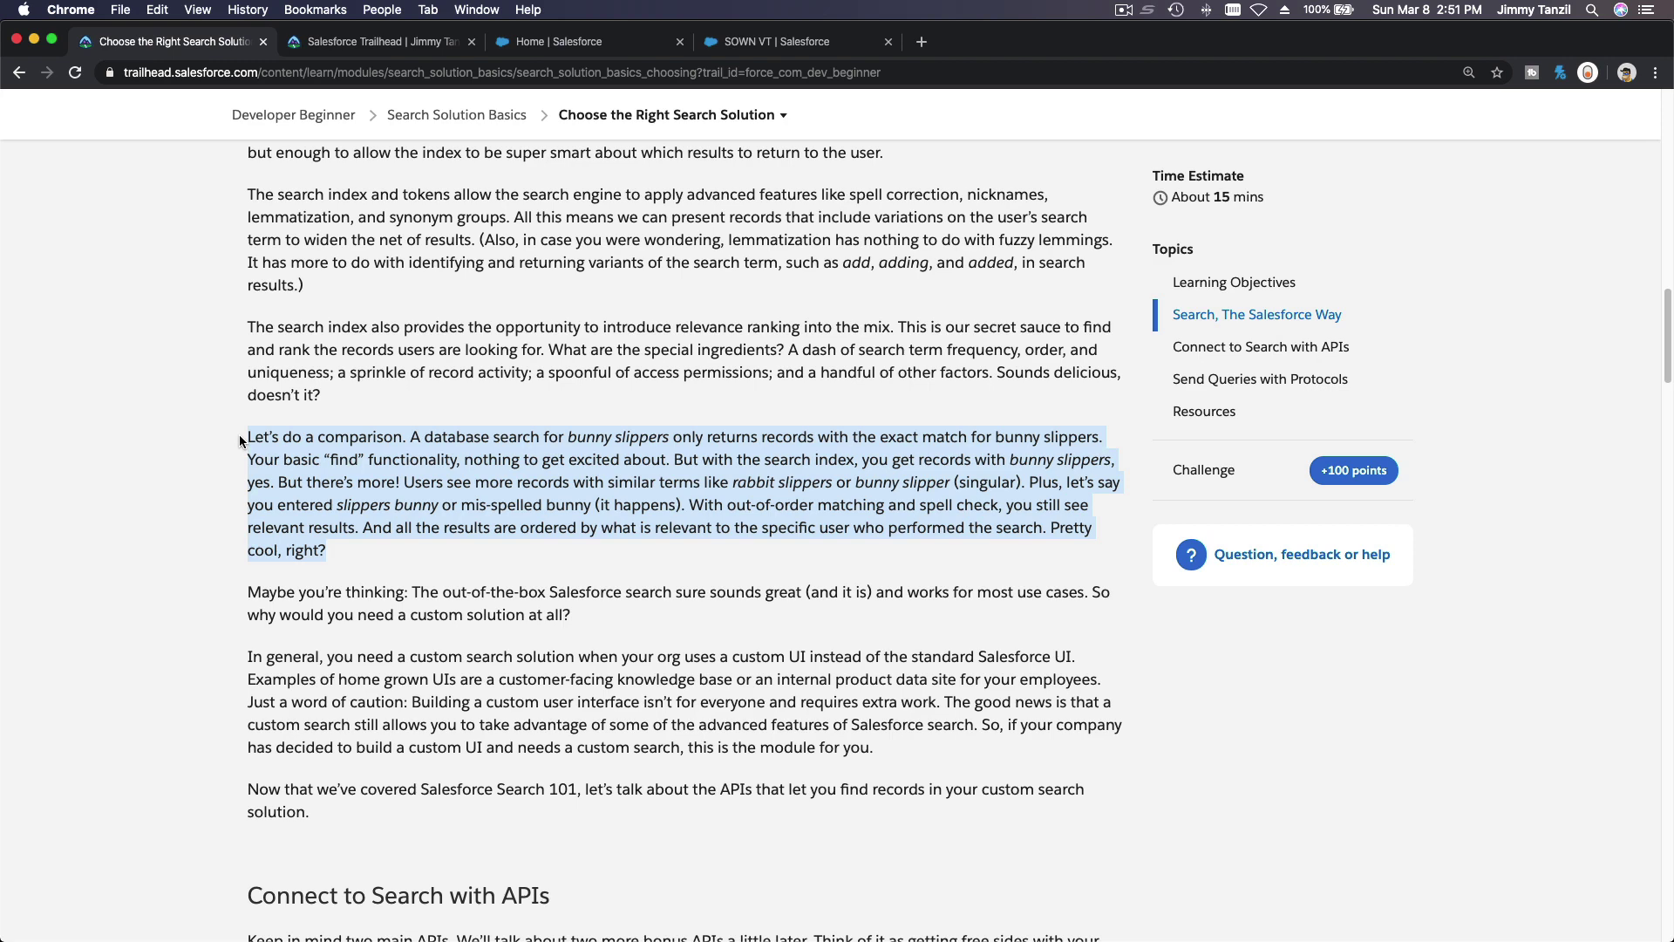
{"action": "left_click", "coordinate": [404, 461]}
{"action": "scroll", "coordinate": [405, 464], "scroll_direction": "down", "scroll_amount": 2}
{"action": "scroll", "coordinate": [405, 464], "scroll_direction": "down", "scroll_amount": 6}
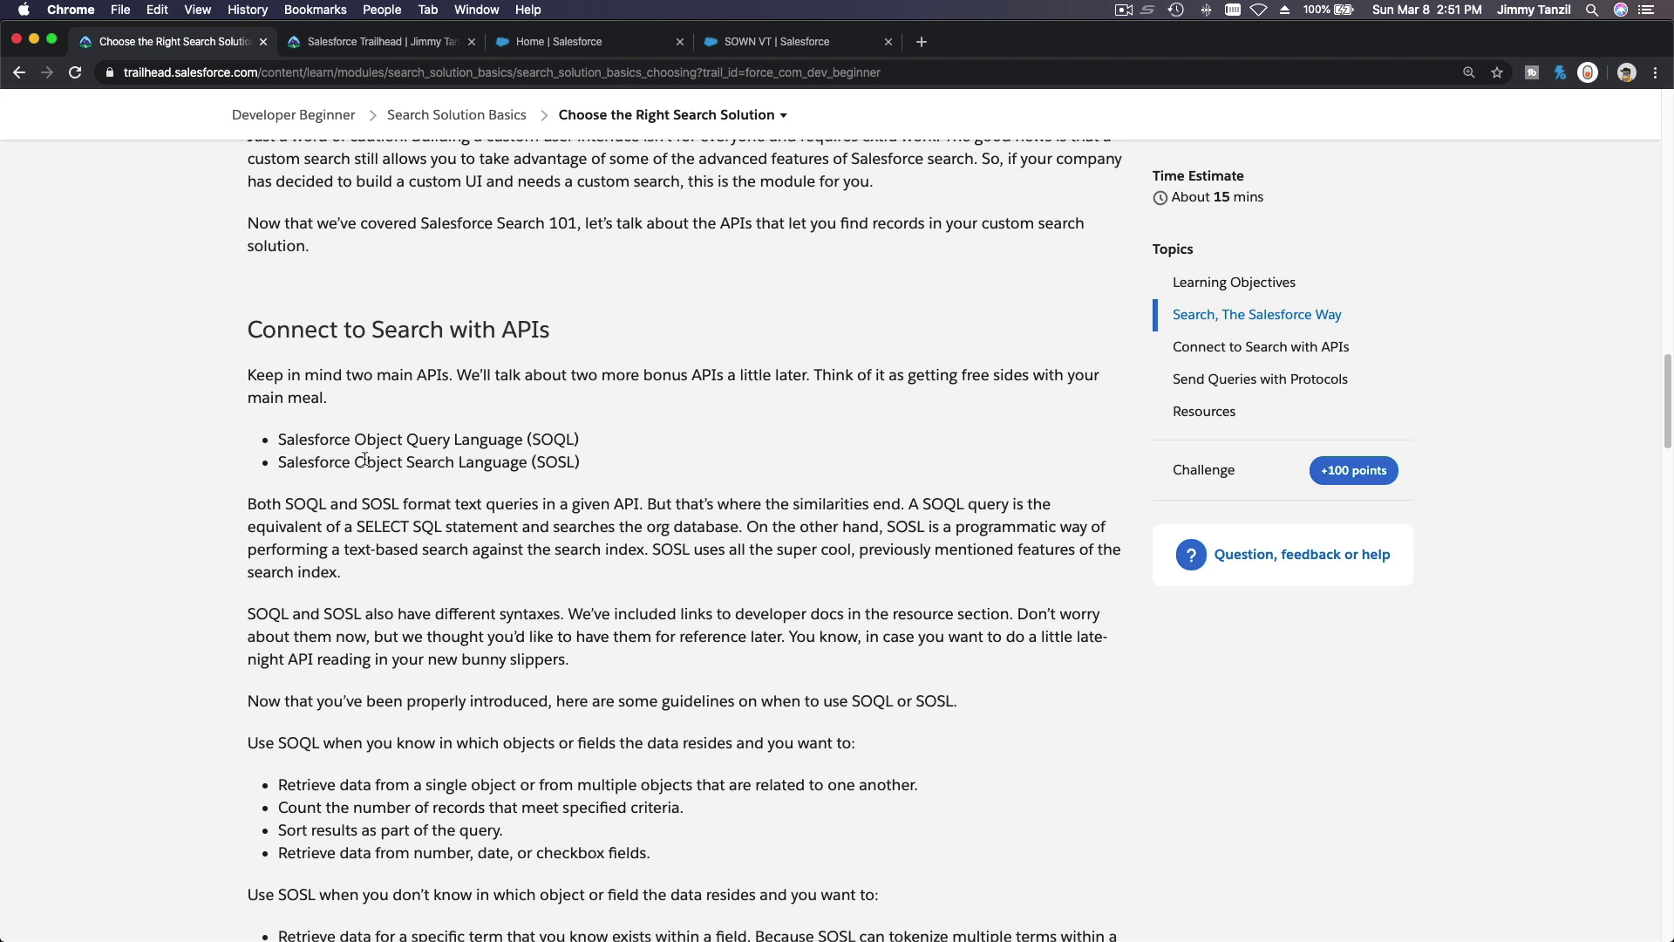
{"action": "double_click", "coordinate": [291, 439]}
{"action": "double_click", "coordinate": [377, 441]}
{"action": "double_click", "coordinate": [427, 441]}
{"action": "double_click", "coordinate": [499, 441]}
{"action": "double_click", "coordinate": [316, 463]}
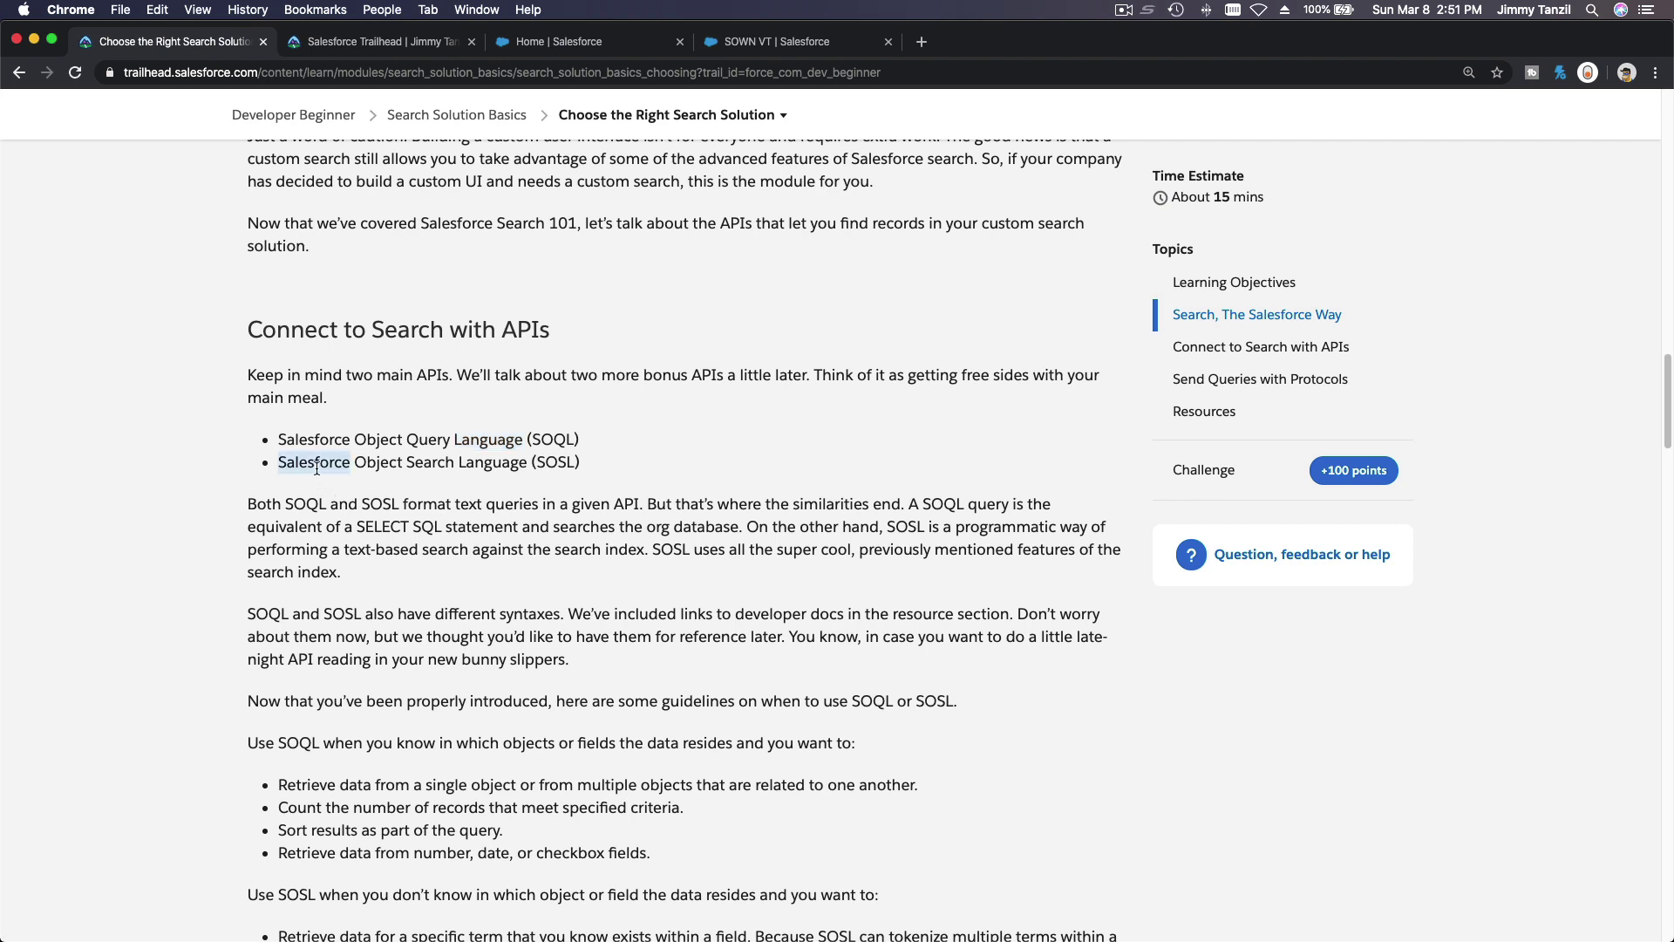
{"action": "double_click", "coordinate": [378, 464]}
{"action": "double_click", "coordinate": [436, 464]}
{"action": "double_click", "coordinate": [537, 463]}
{"action": "left_click_drag", "start_coordinate": [581, 464], "coordinate": [277, 440]}
{"action": "scroll", "coordinate": [527, 474], "scroll_direction": "up", "scroll_amount": 5}
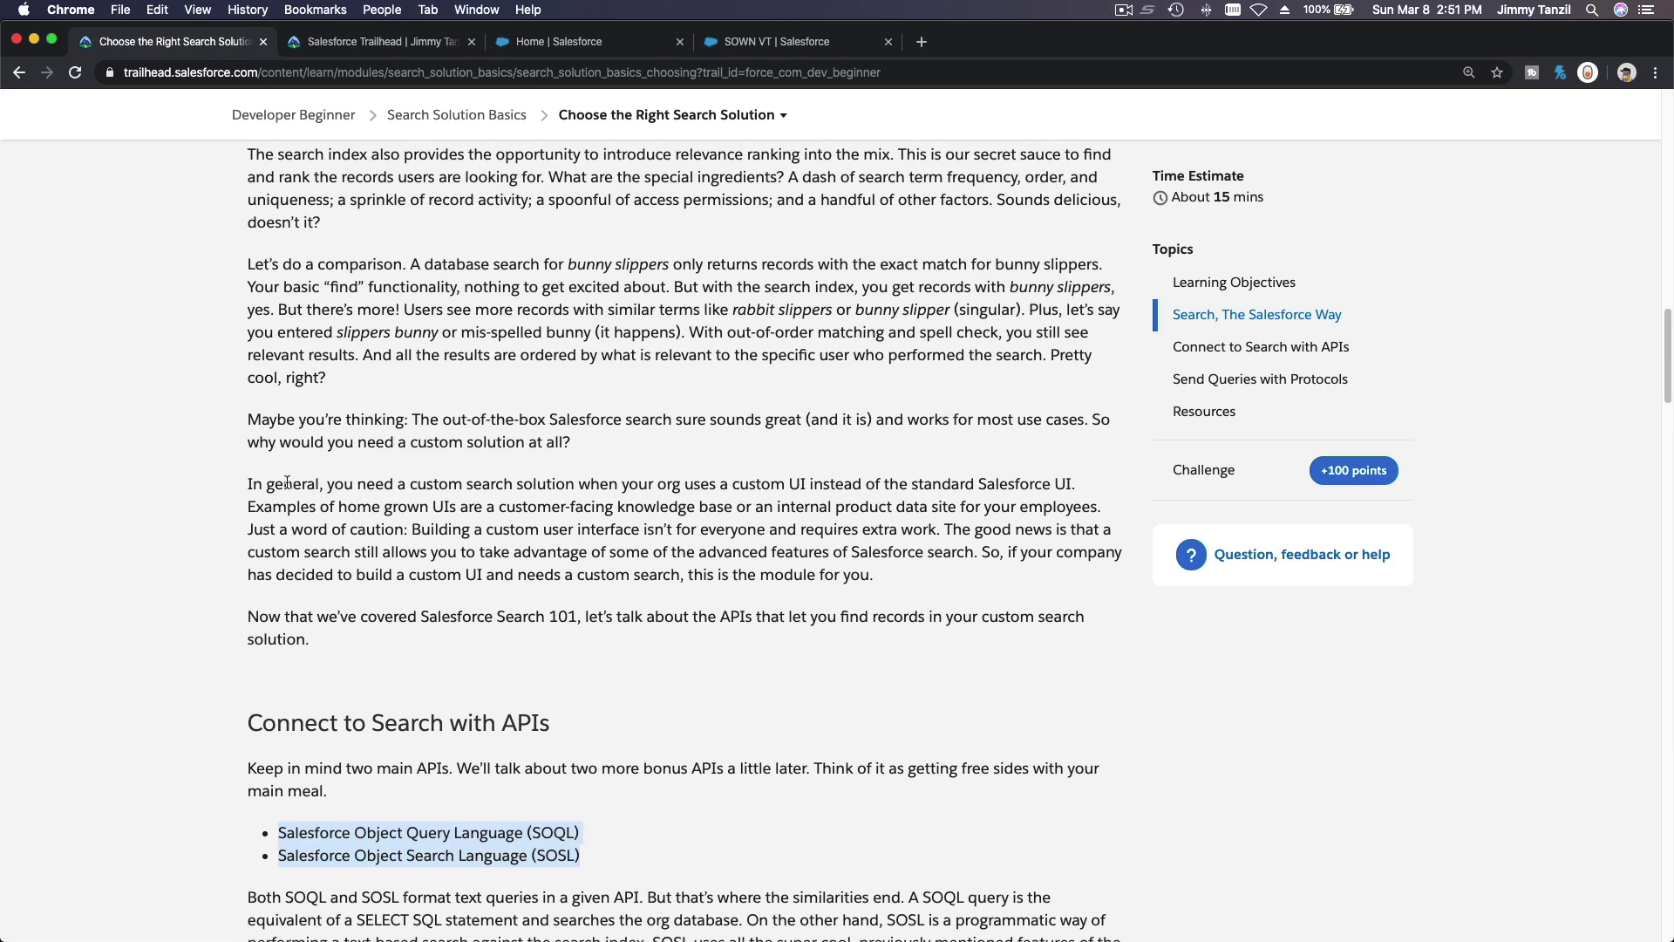
{"action": "mouse_move", "coordinate": [249, 263]}
{"action": "left_mouse_down"}
{"action": "mouse_move", "coordinate": [785, 319]}
{"action": "mouse_move", "coordinate": [305, 423]}
{"action": "mouse_move", "coordinate": [398, 332]}
{"action": "mouse_move", "coordinate": [251, 259]}
{"action": "left_mouse_up"}
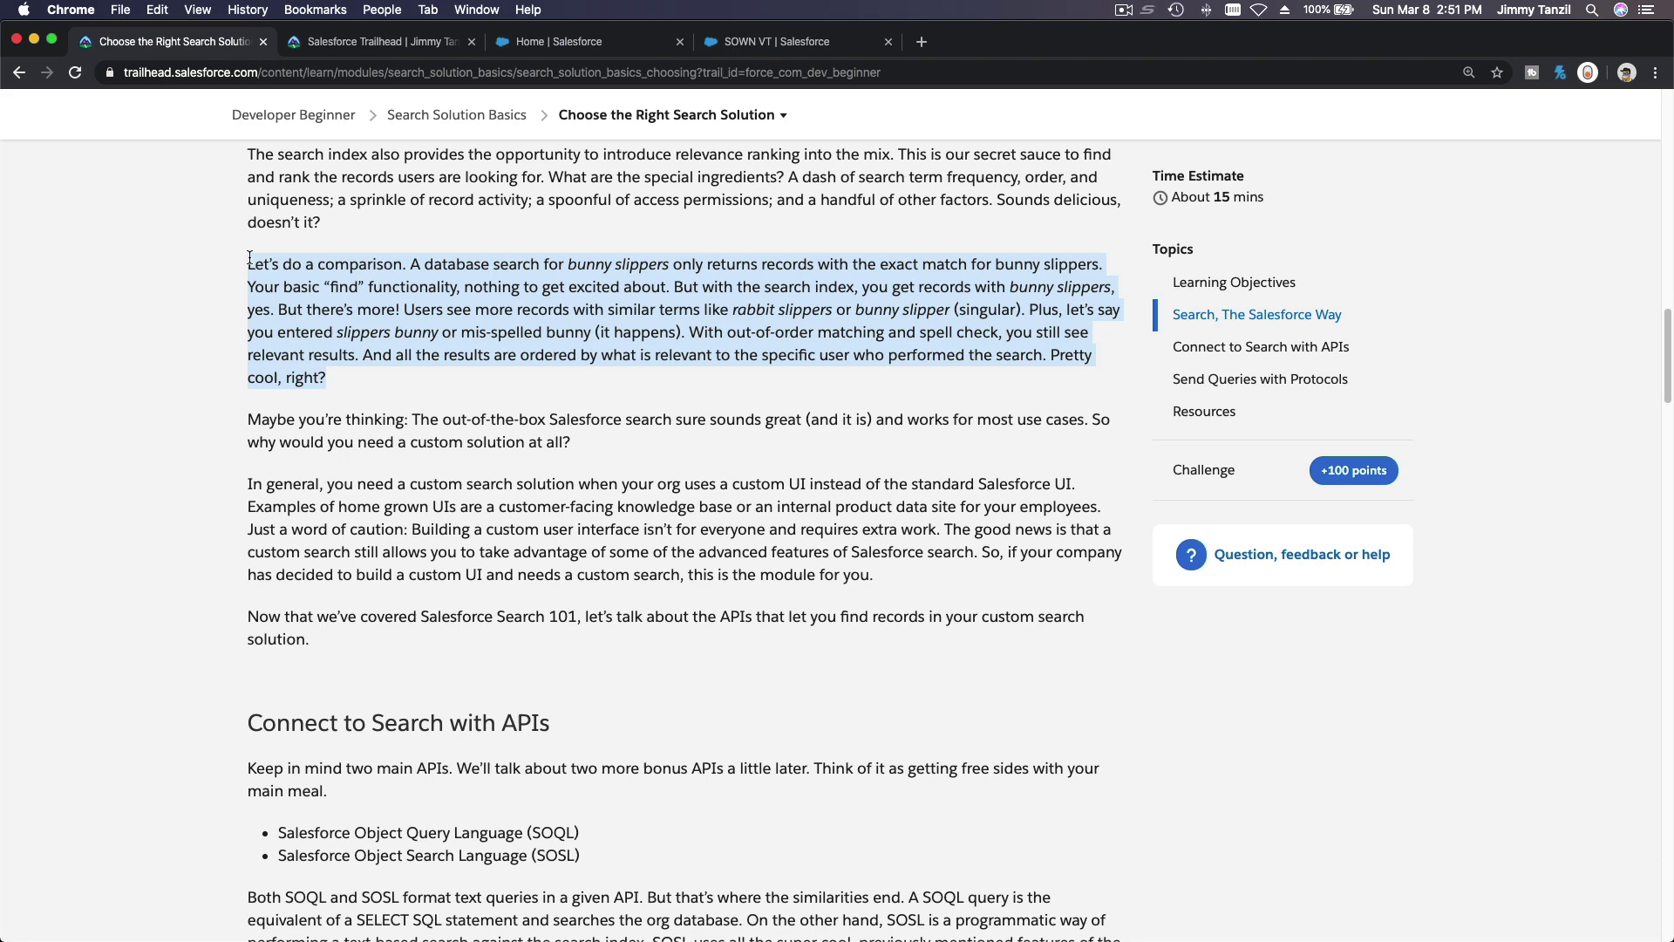
Step: Highlight SOQL and SOSL and their full Object Query and Object Search Language names
{"action": "scroll", "coordinate": [330, 451], "scroll_direction": "down", "scroll_amount": 5}
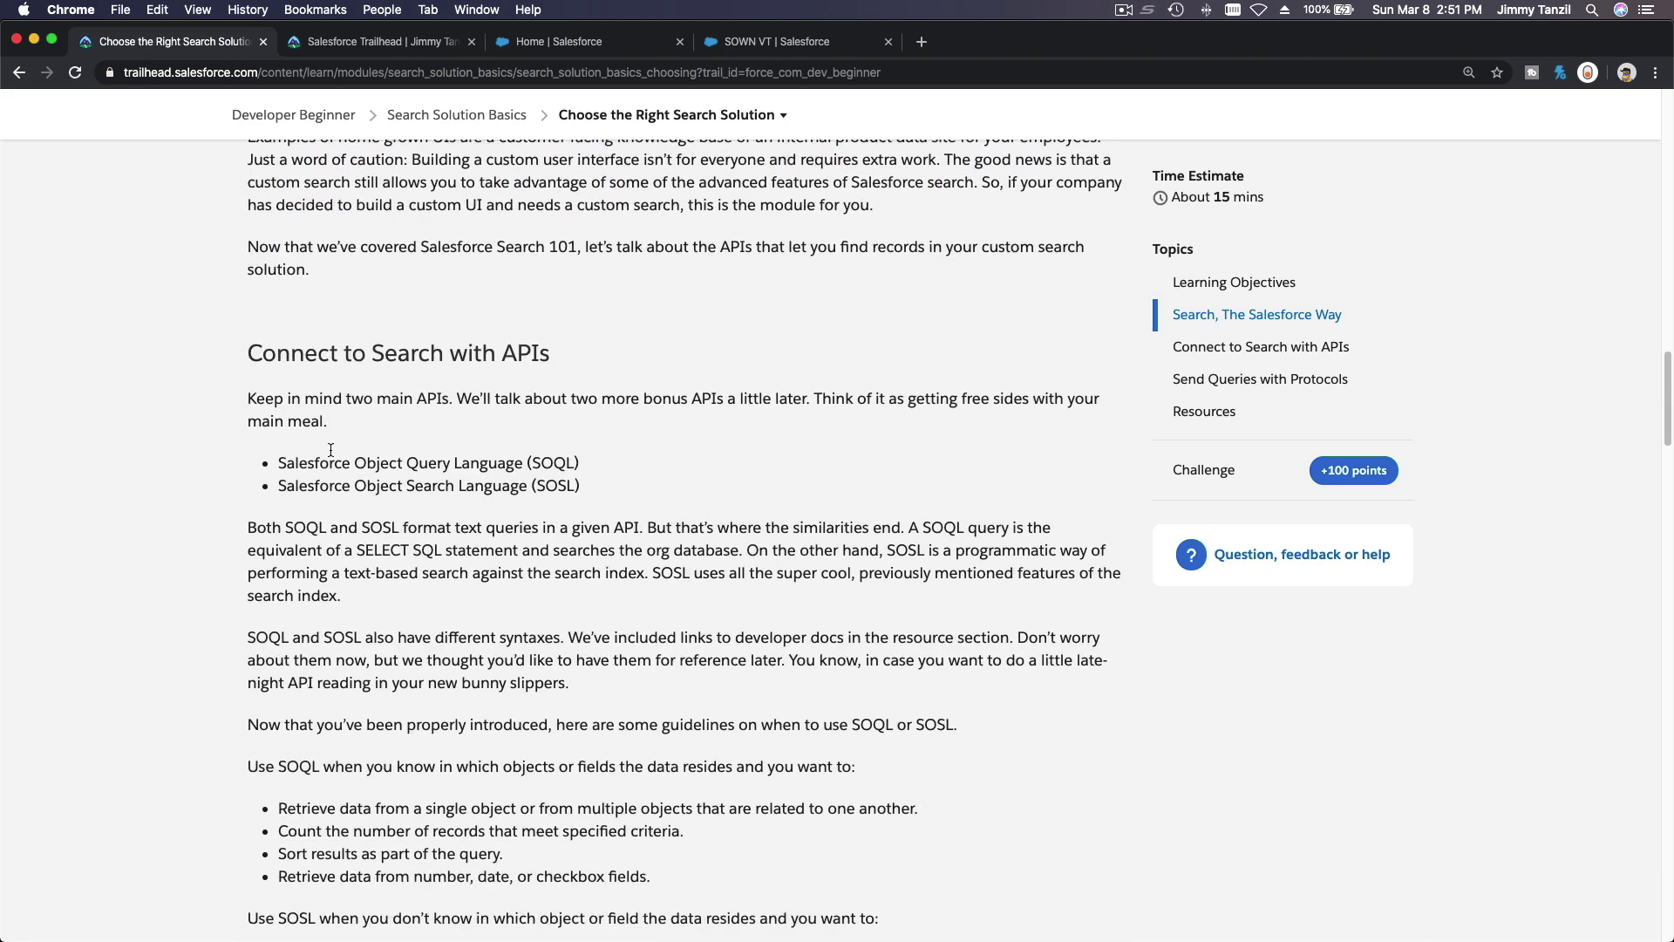
{"action": "double_click", "coordinate": [547, 368]}
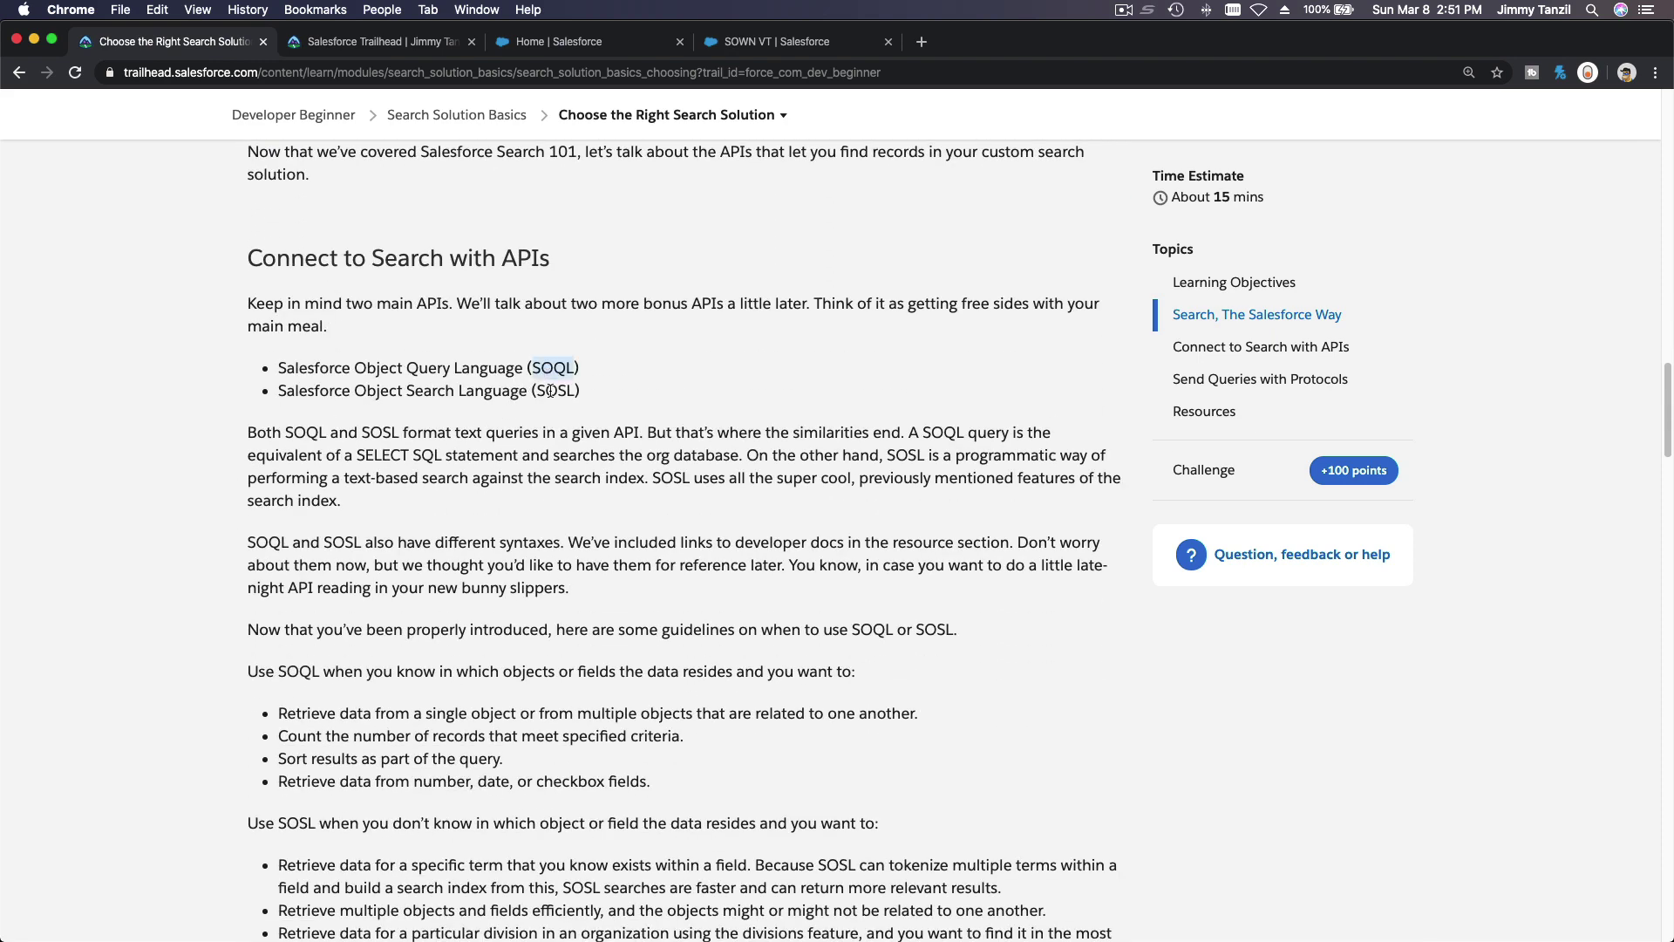
{"action": "double_click", "coordinate": [554, 391]}
{"action": "left_click", "coordinate": [627, 399]}
{"action": "scroll", "coordinate": [626, 400], "scroll_direction": "down", "scroll_amount": 1}
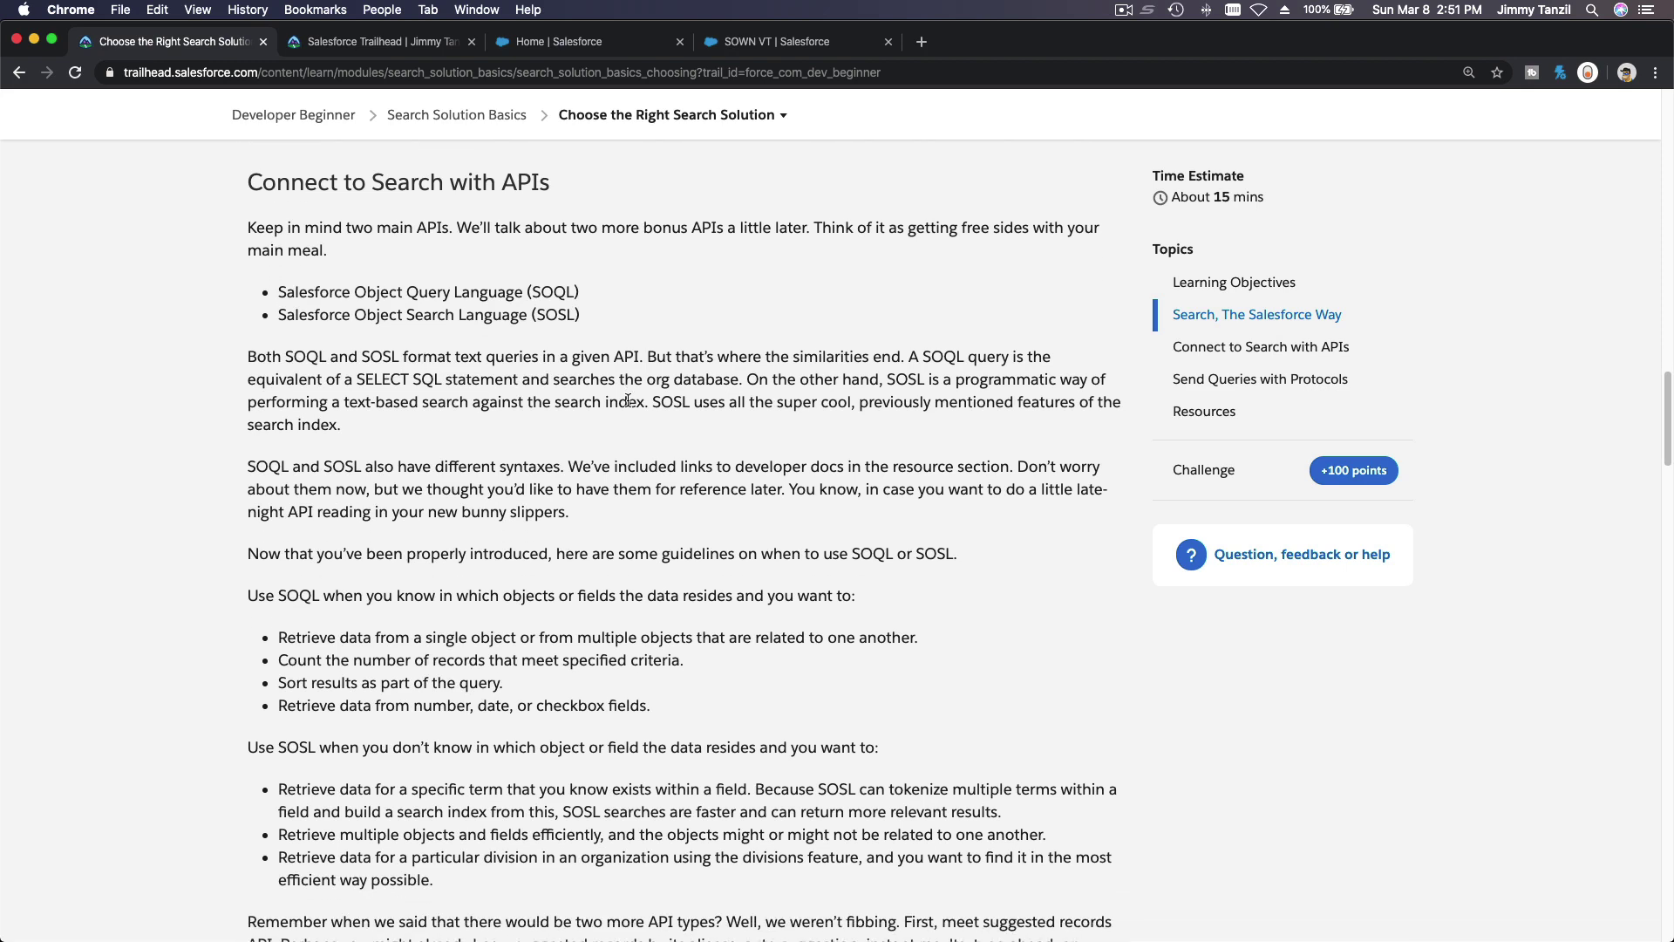
{"action": "scroll", "coordinate": [628, 399], "scroll_direction": "down", "scroll_amount": 2}
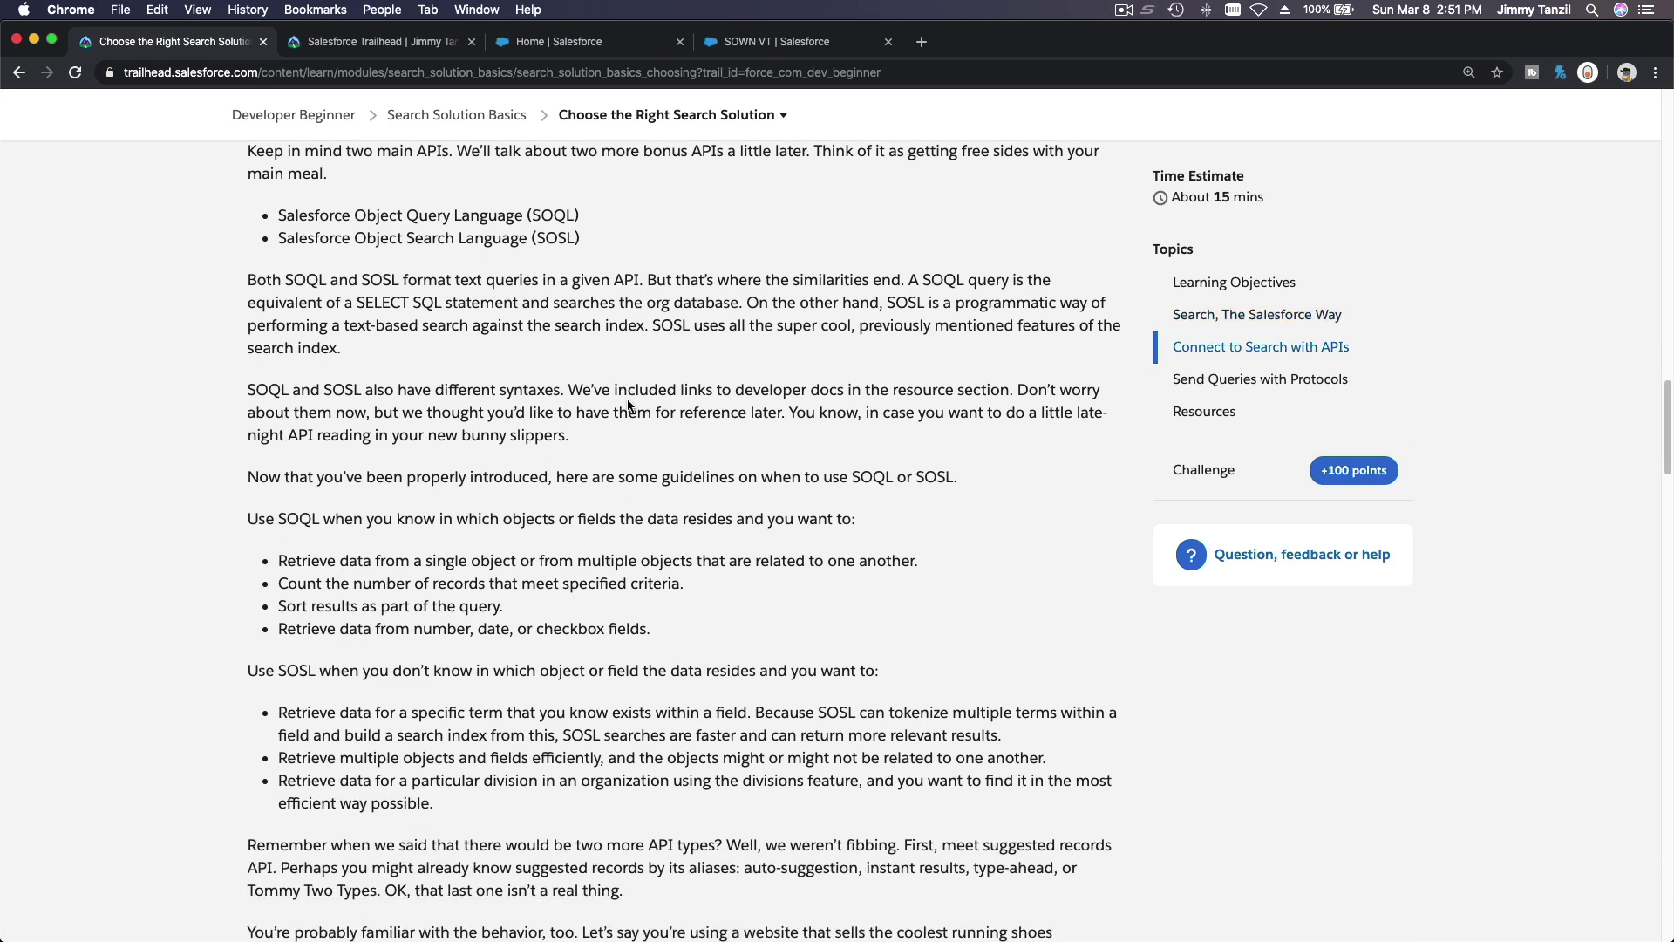
{"action": "triple_click", "coordinate": [540, 220]}
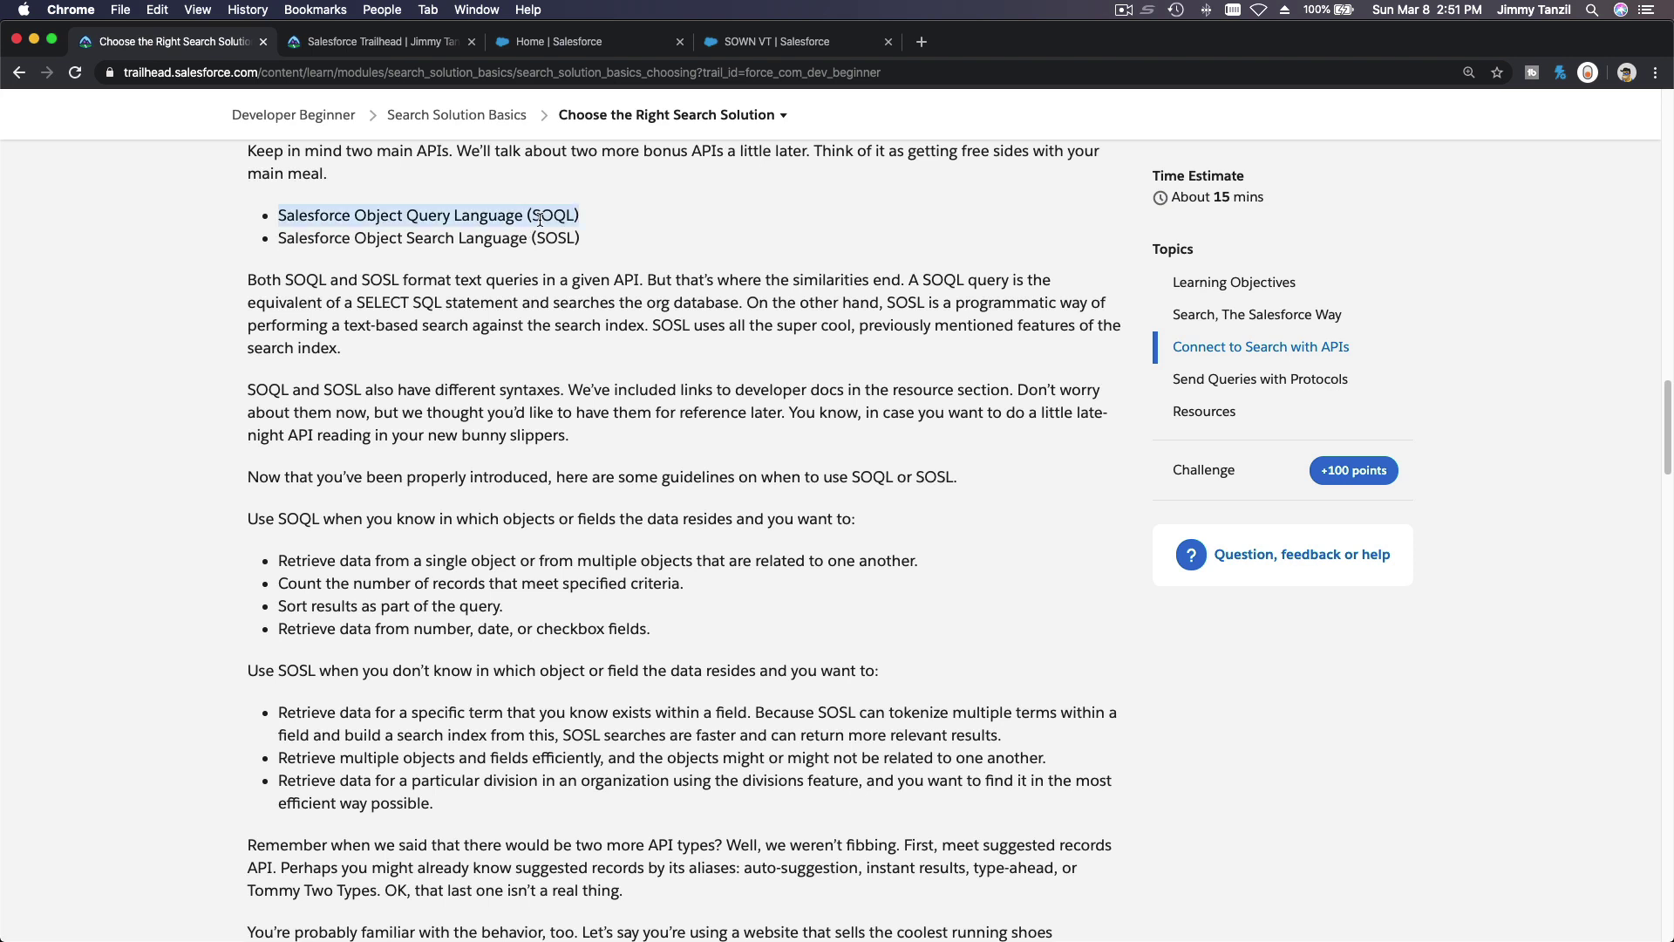
{"action": "triple_click", "coordinate": [544, 242]}
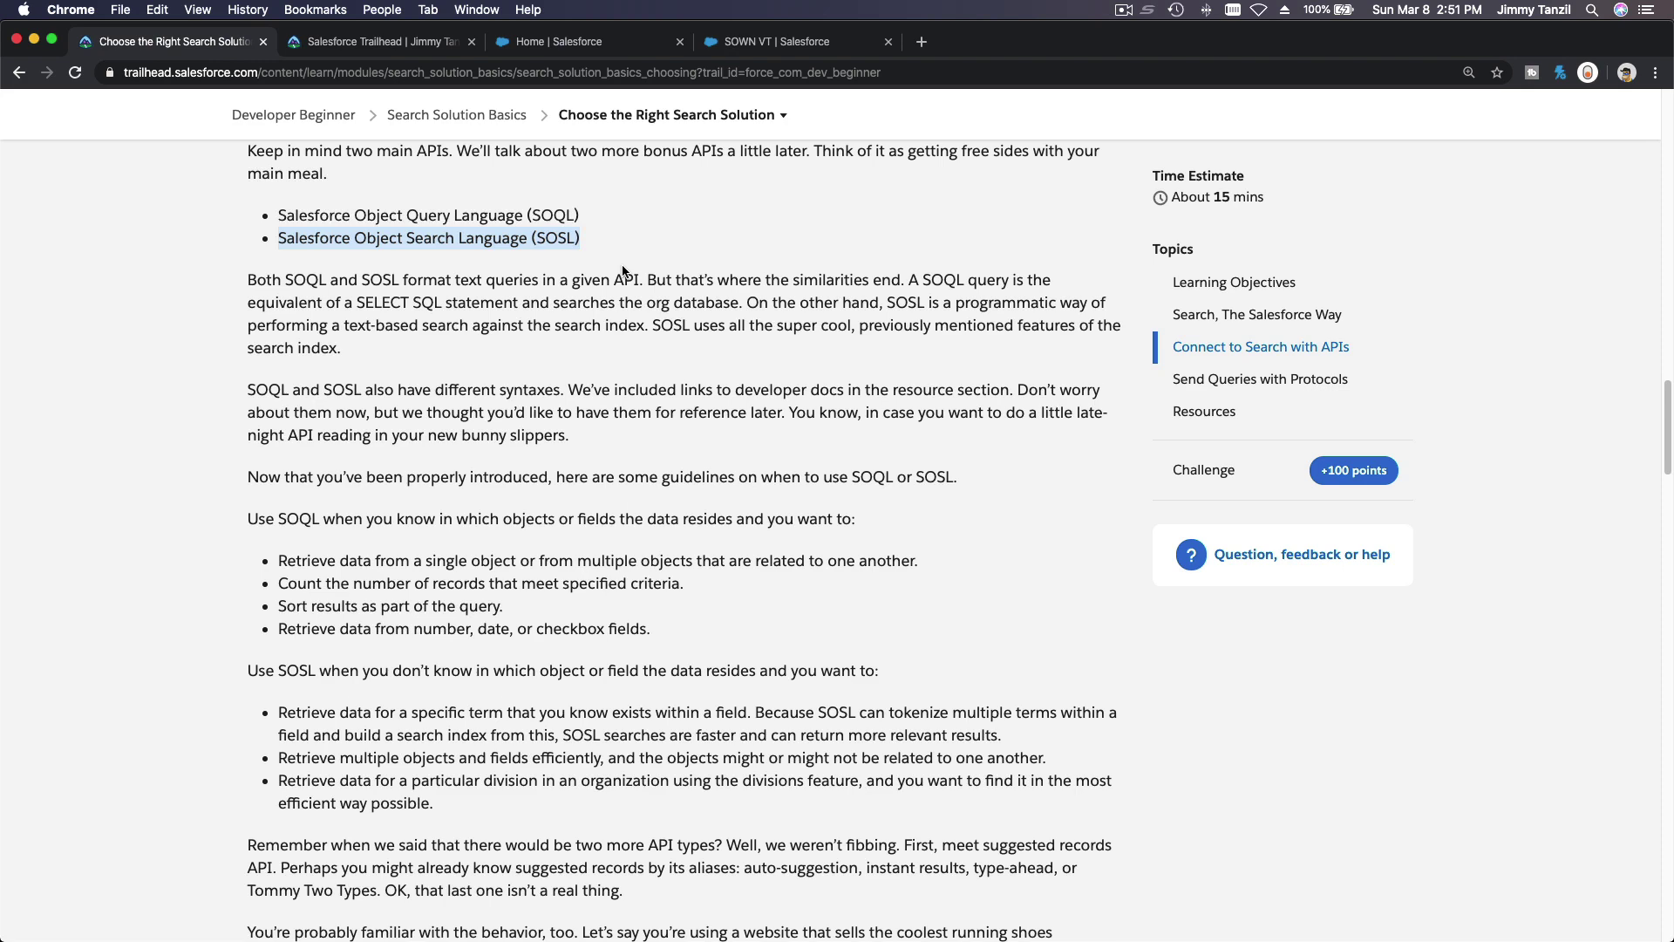
Step: Highlight SOQL and SOSL in the when-to-use guidelines
{"action": "scroll", "coordinate": [624, 272], "scroll_direction": "down", "scroll_amount": 1}
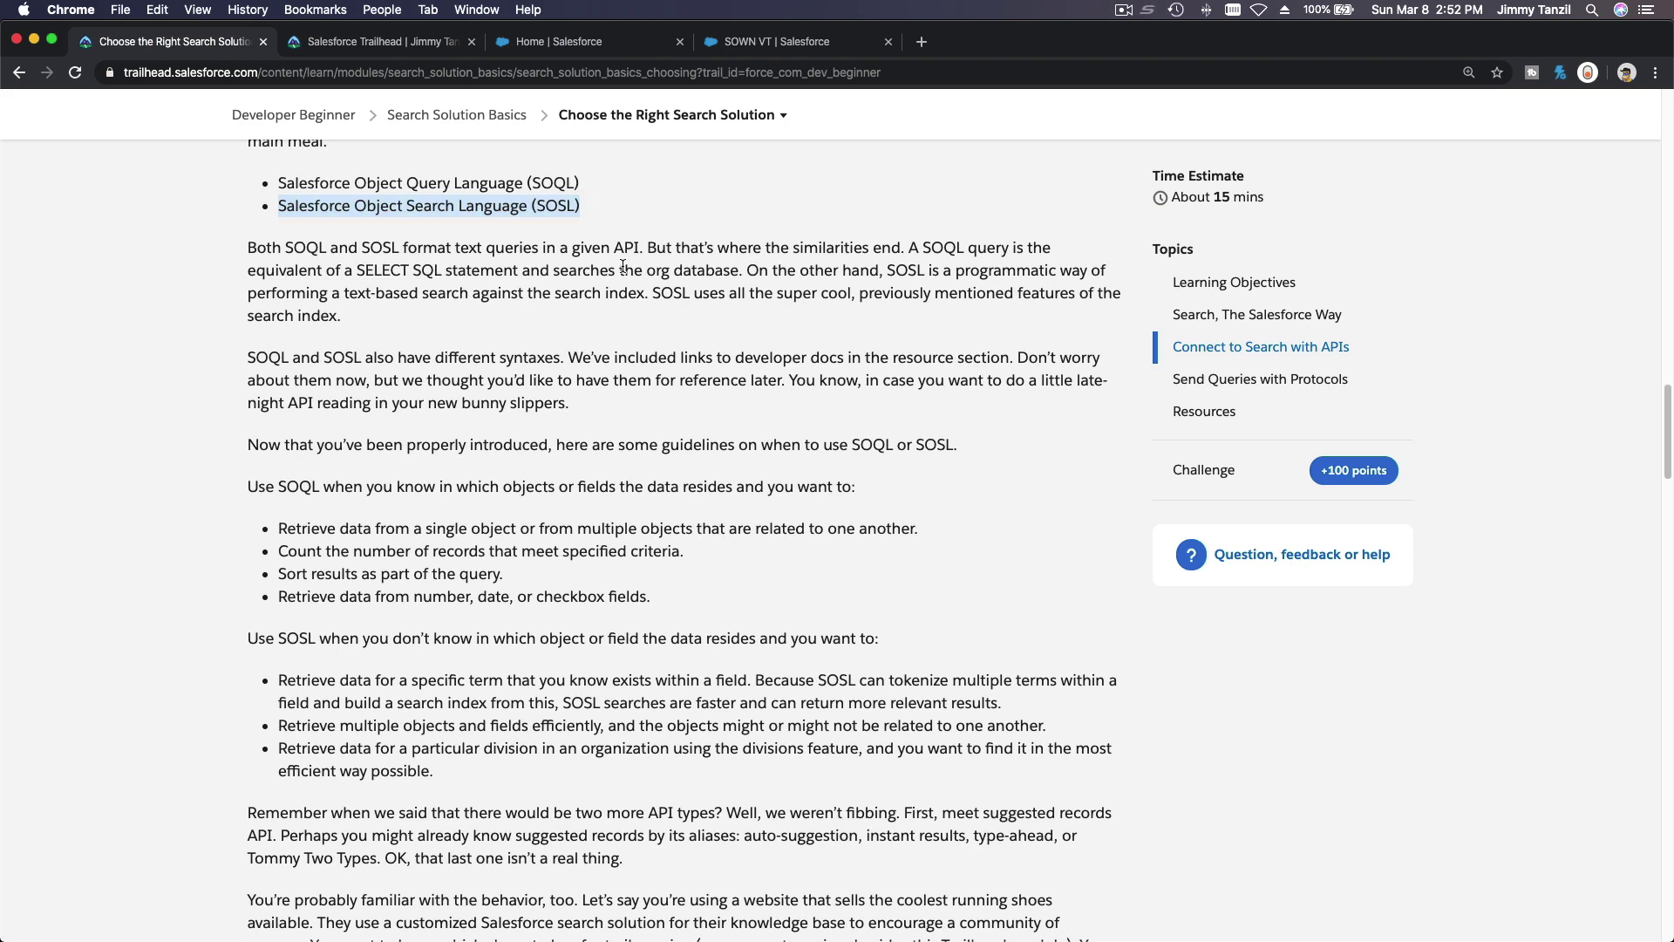
{"action": "scroll", "coordinate": [624, 266], "scroll_direction": "down", "scroll_amount": 6}
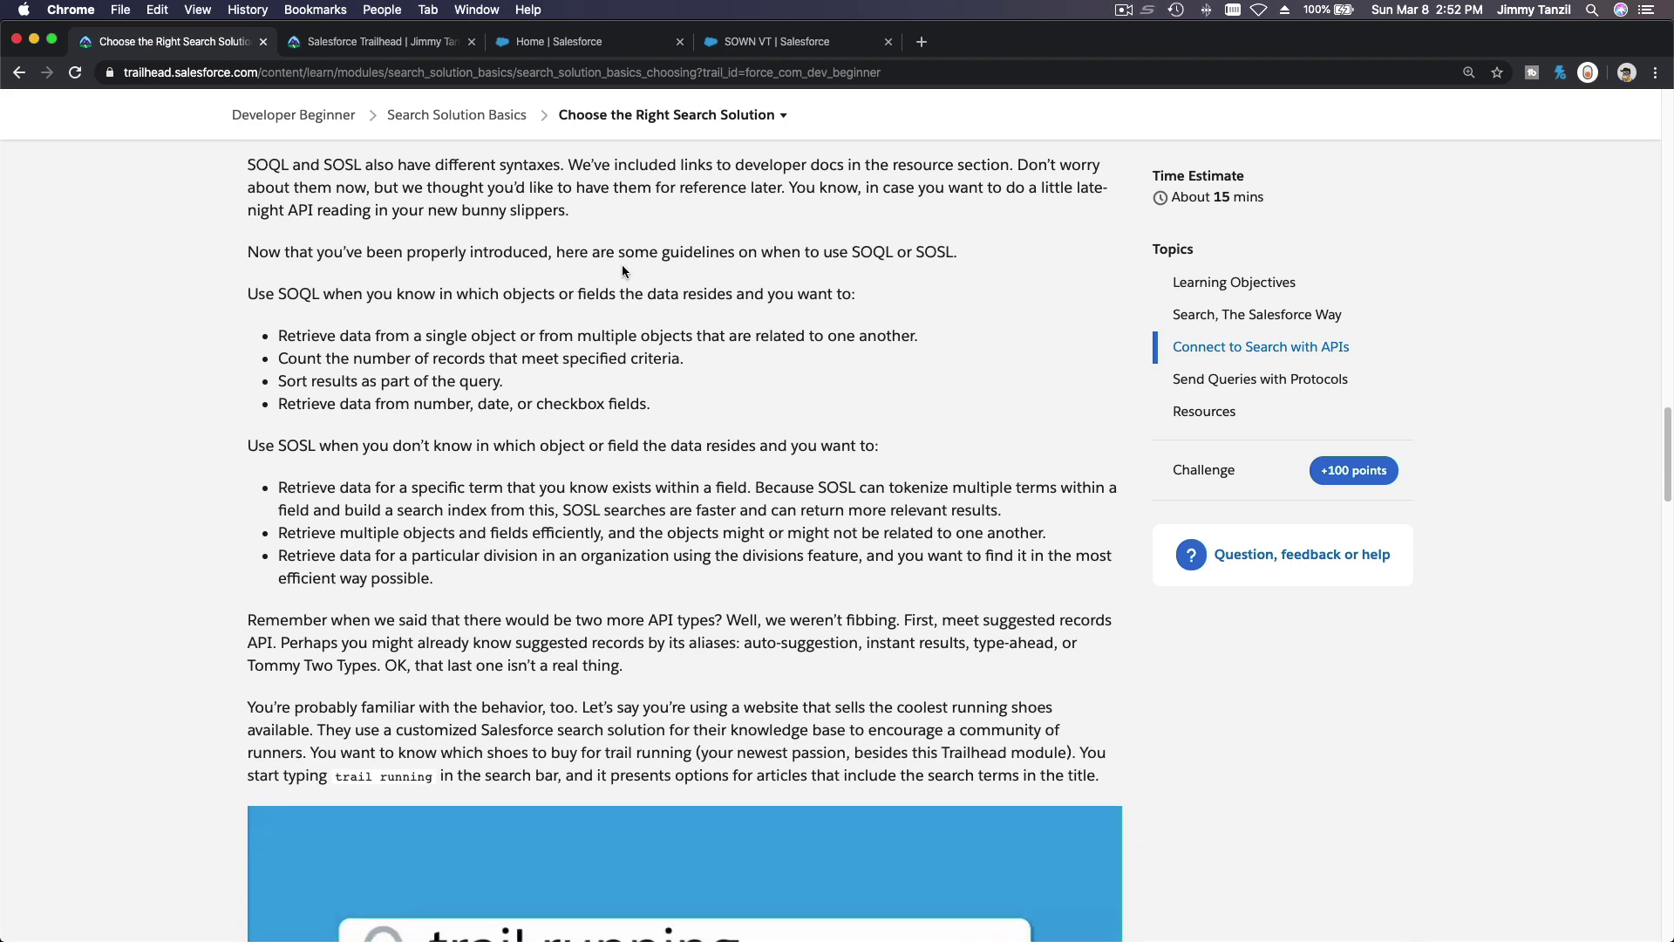
{"action": "double_click", "coordinate": [298, 295]}
{"action": "double_click", "coordinate": [296, 446]}
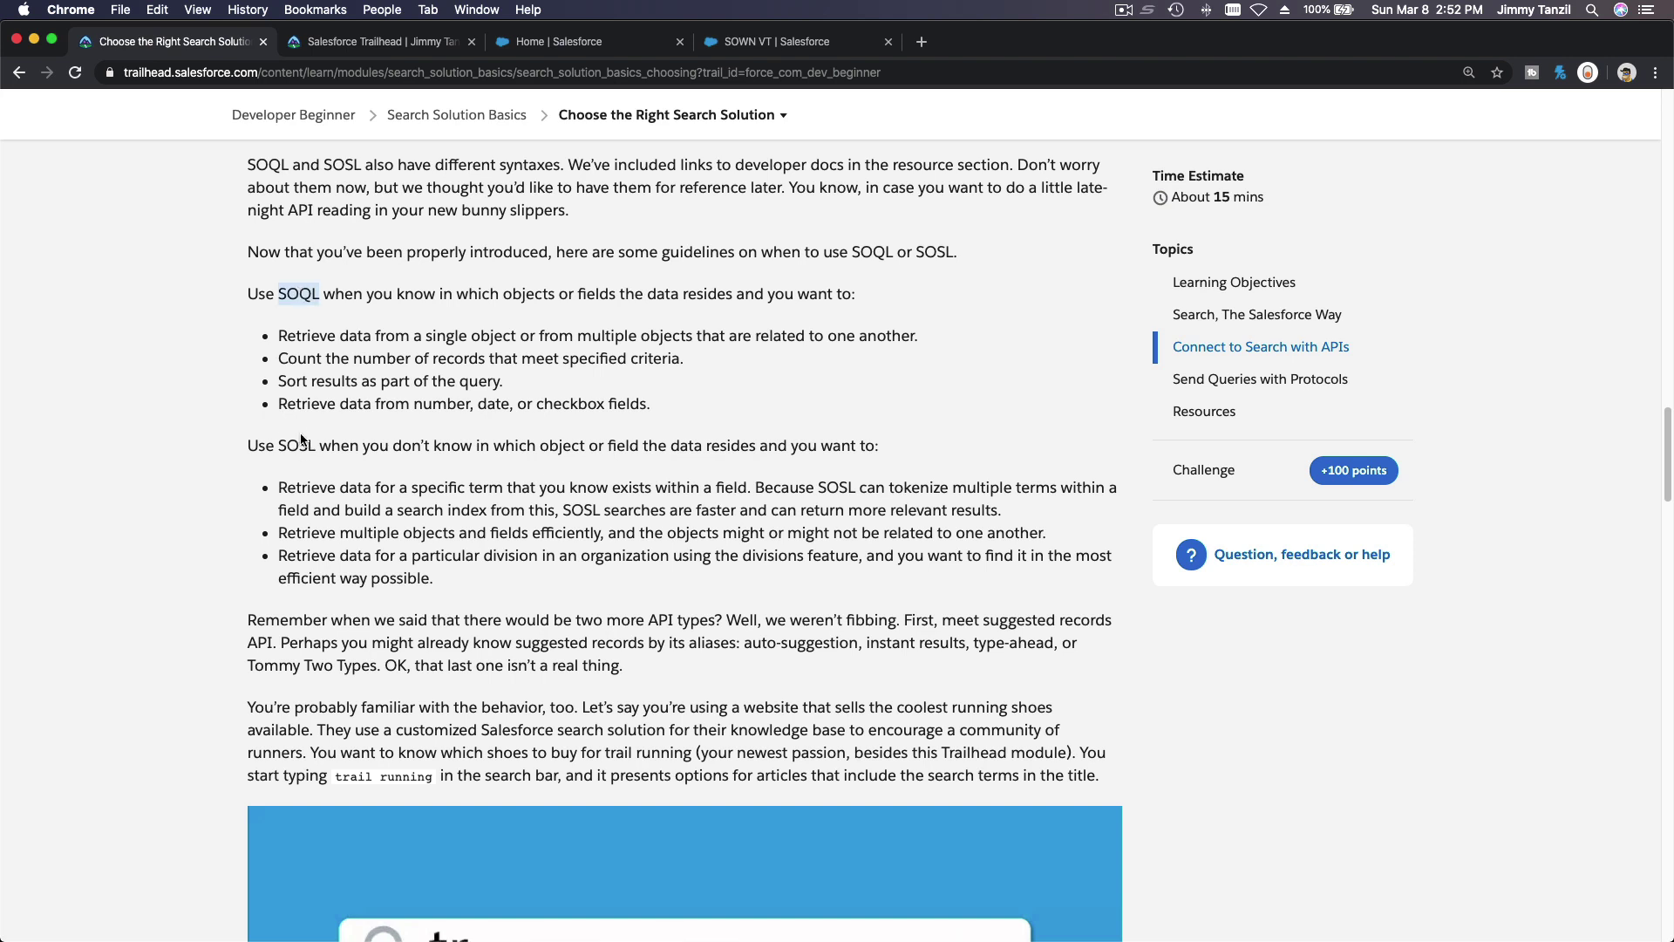
{"action": "double_click", "coordinate": [303, 296]}
{"action": "scroll", "coordinate": [348, 324], "scroll_direction": "up", "scroll_amount": 1}
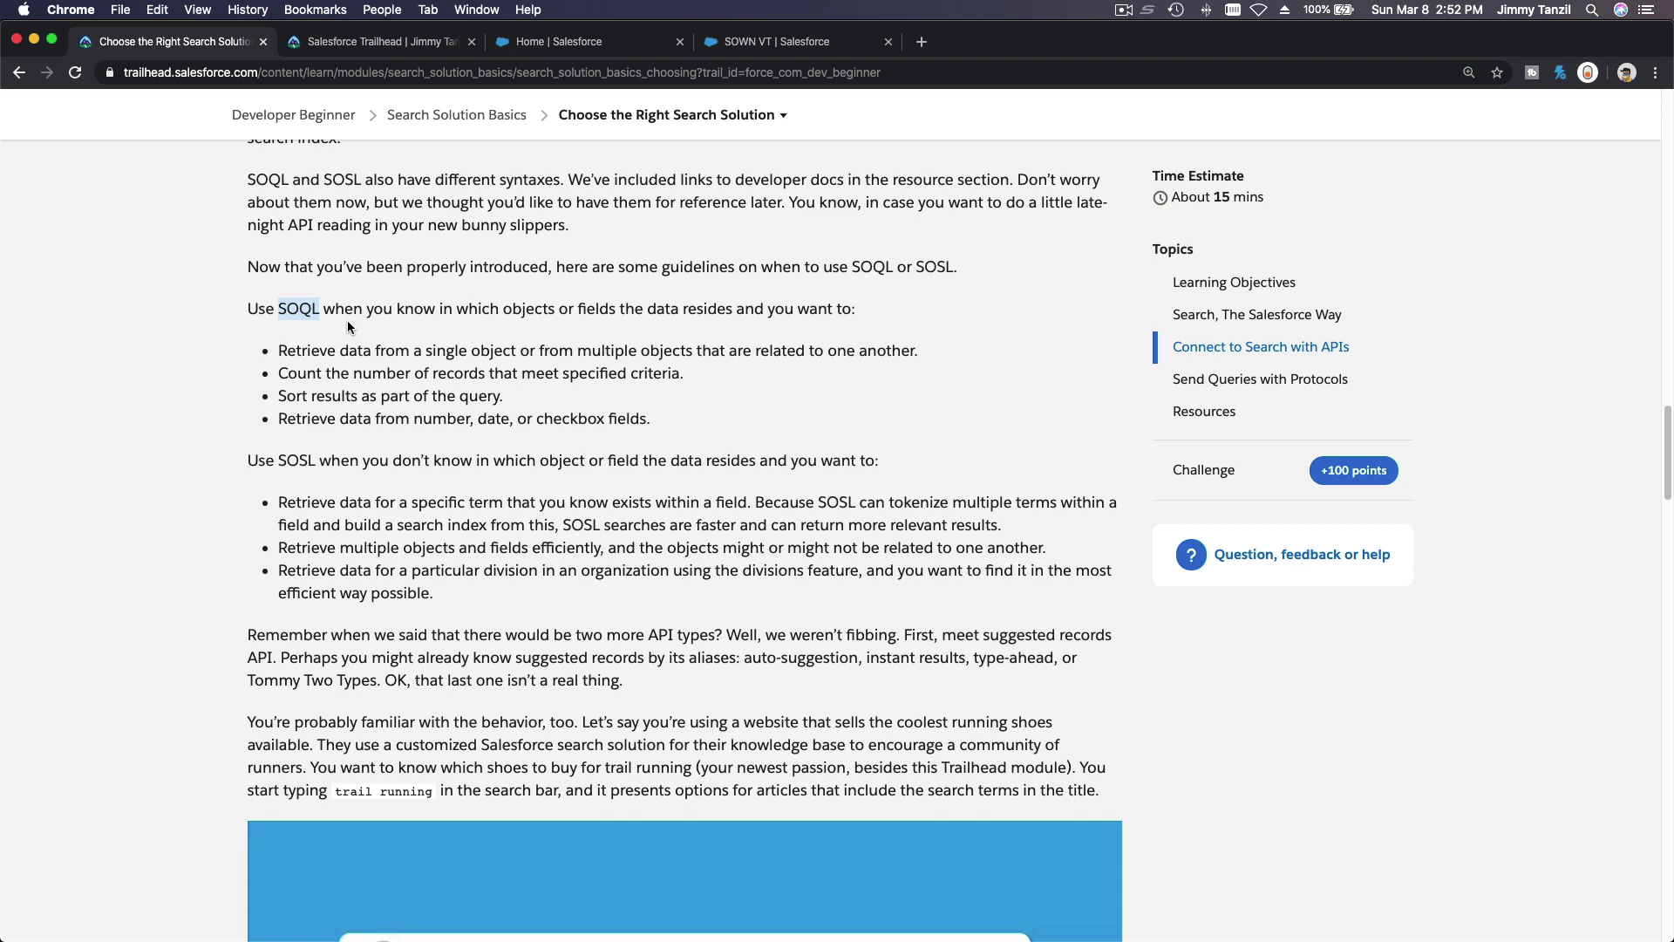
{"action": "left_click", "coordinate": [348, 321]}
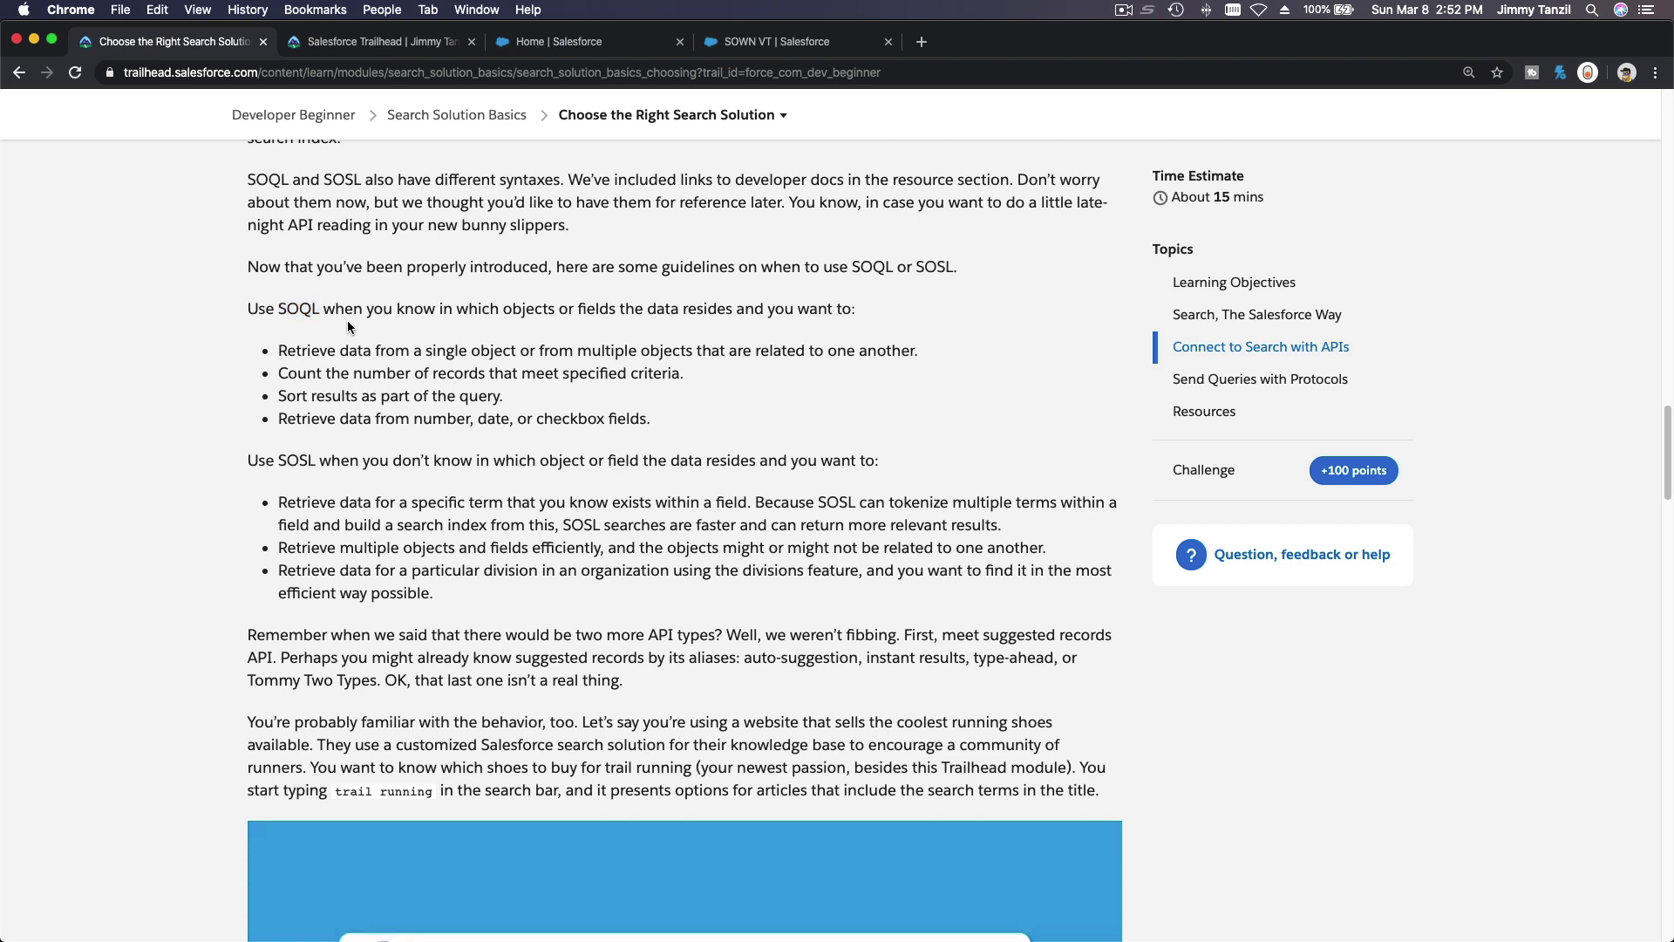
{"action": "double_click", "coordinate": [298, 311]}
{"action": "double_click", "coordinate": [297, 461]}
{"action": "left_click", "coordinate": [758, 385]}
Step: Scroll to Send Queries with Protocols and highlight the Query (REST) / query() (SOAP) bullet
{"action": "scroll", "coordinate": [802, 374], "scroll_direction": "down", "scroll_amount": 5}
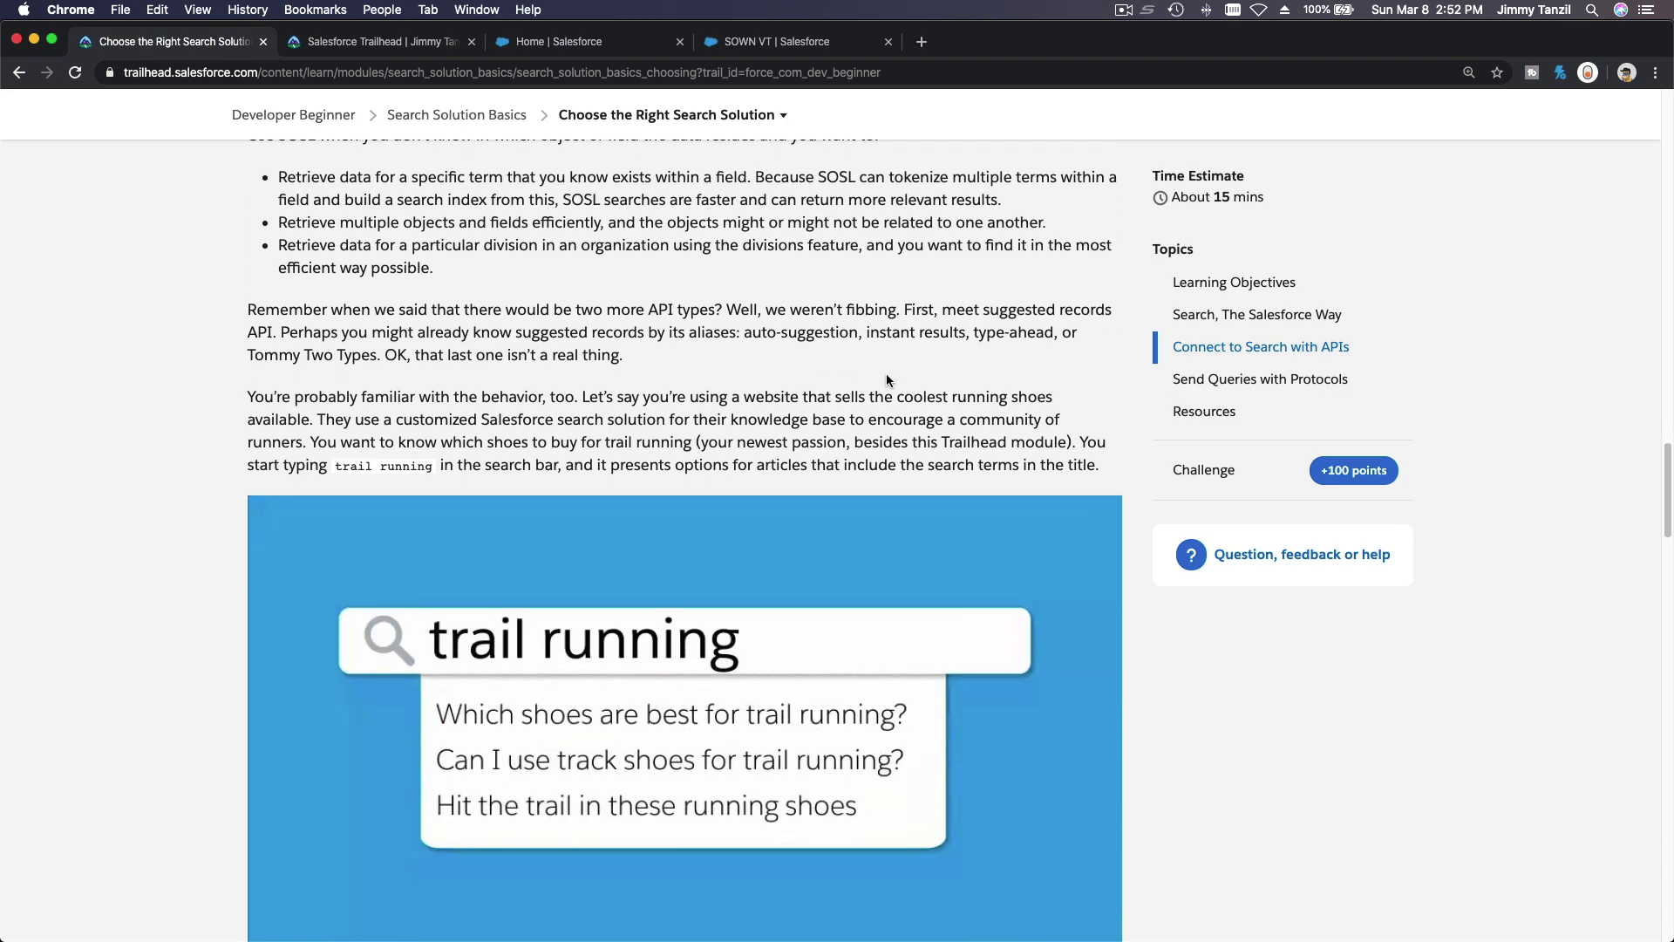
{"action": "scroll", "coordinate": [886, 380], "scroll_direction": "down", "scroll_amount": 10}
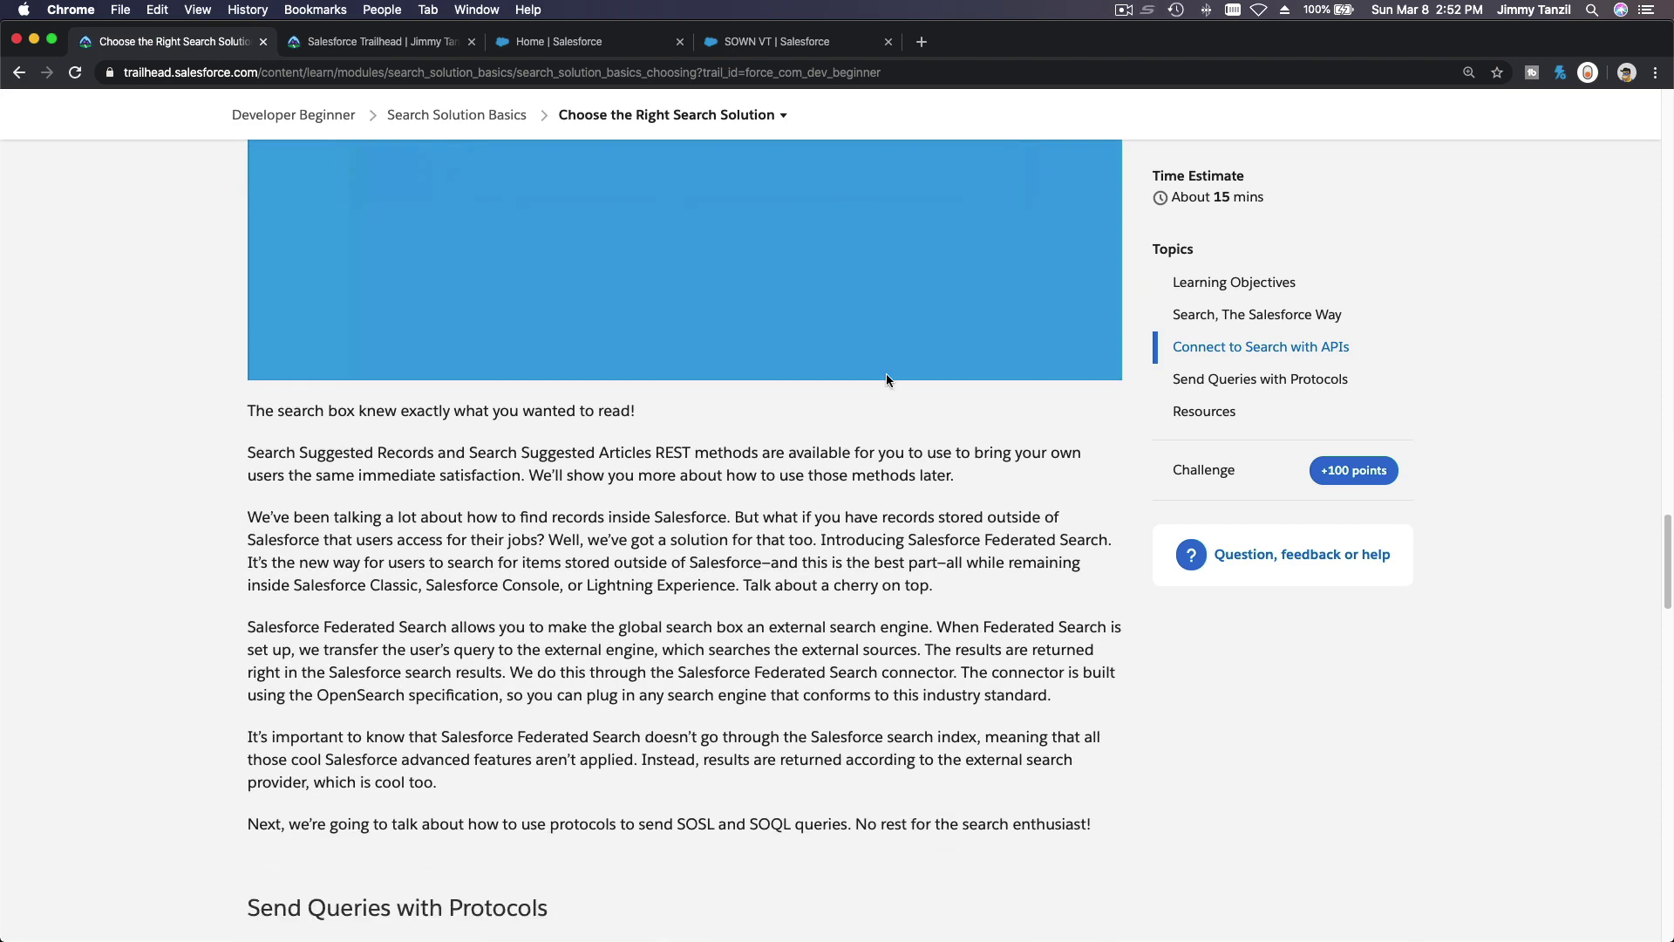
{"action": "scroll", "coordinate": [886, 380], "scroll_direction": "down", "scroll_amount": 7}
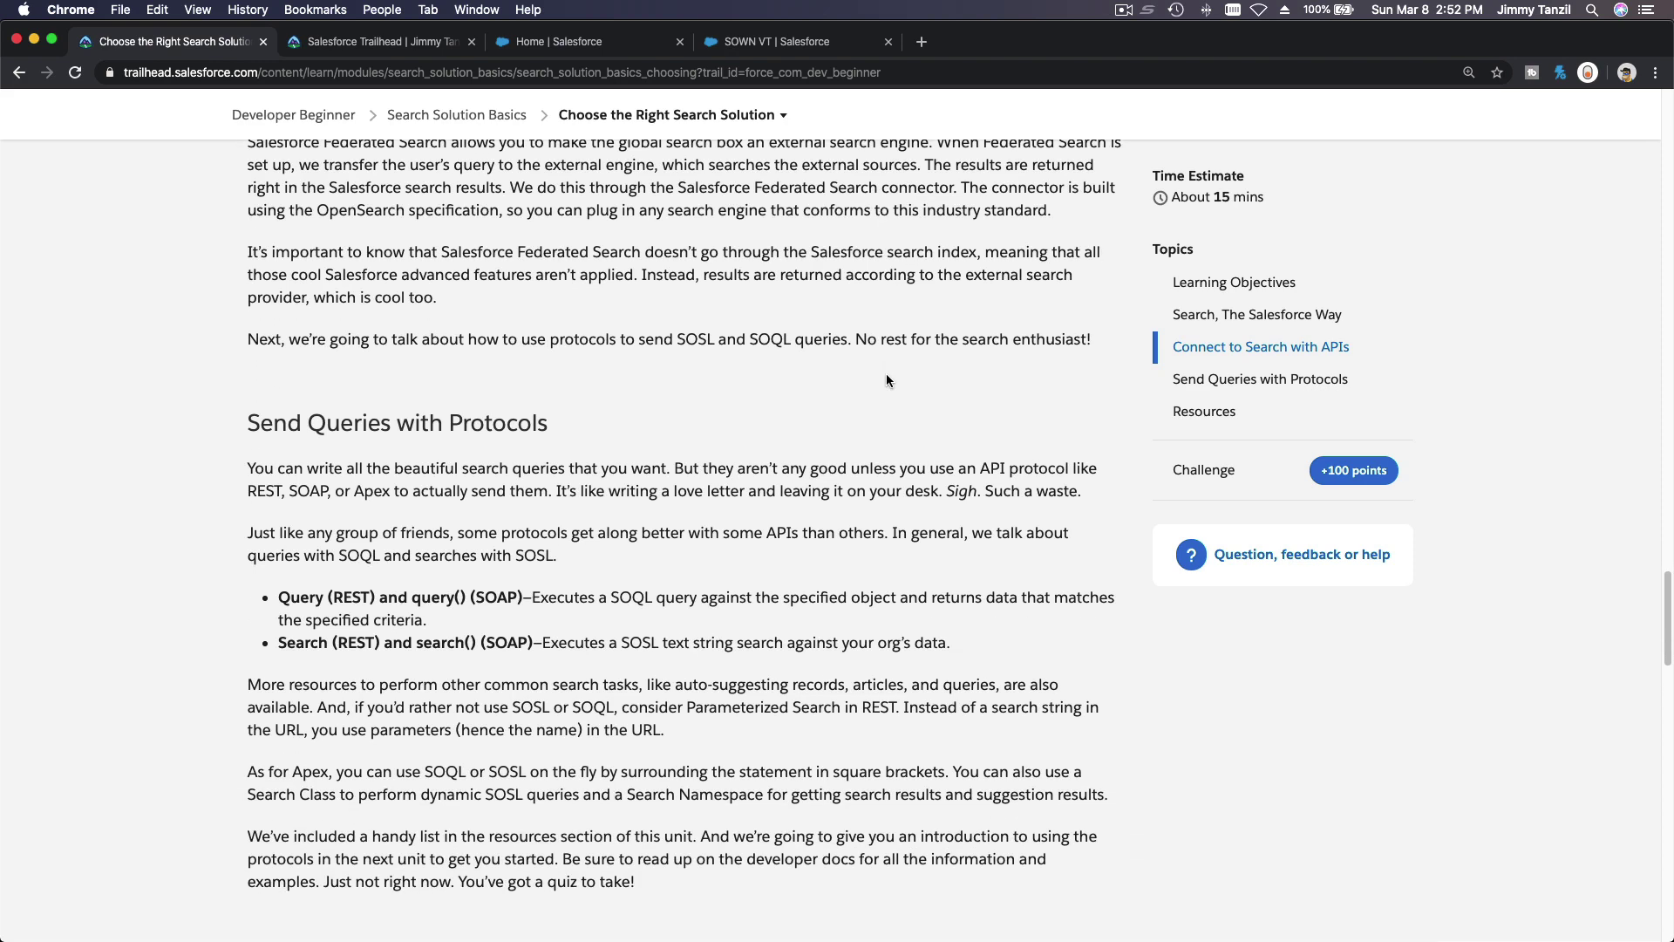
{"action": "scroll", "coordinate": [886, 380], "scroll_direction": "down", "scroll_amount": 3}
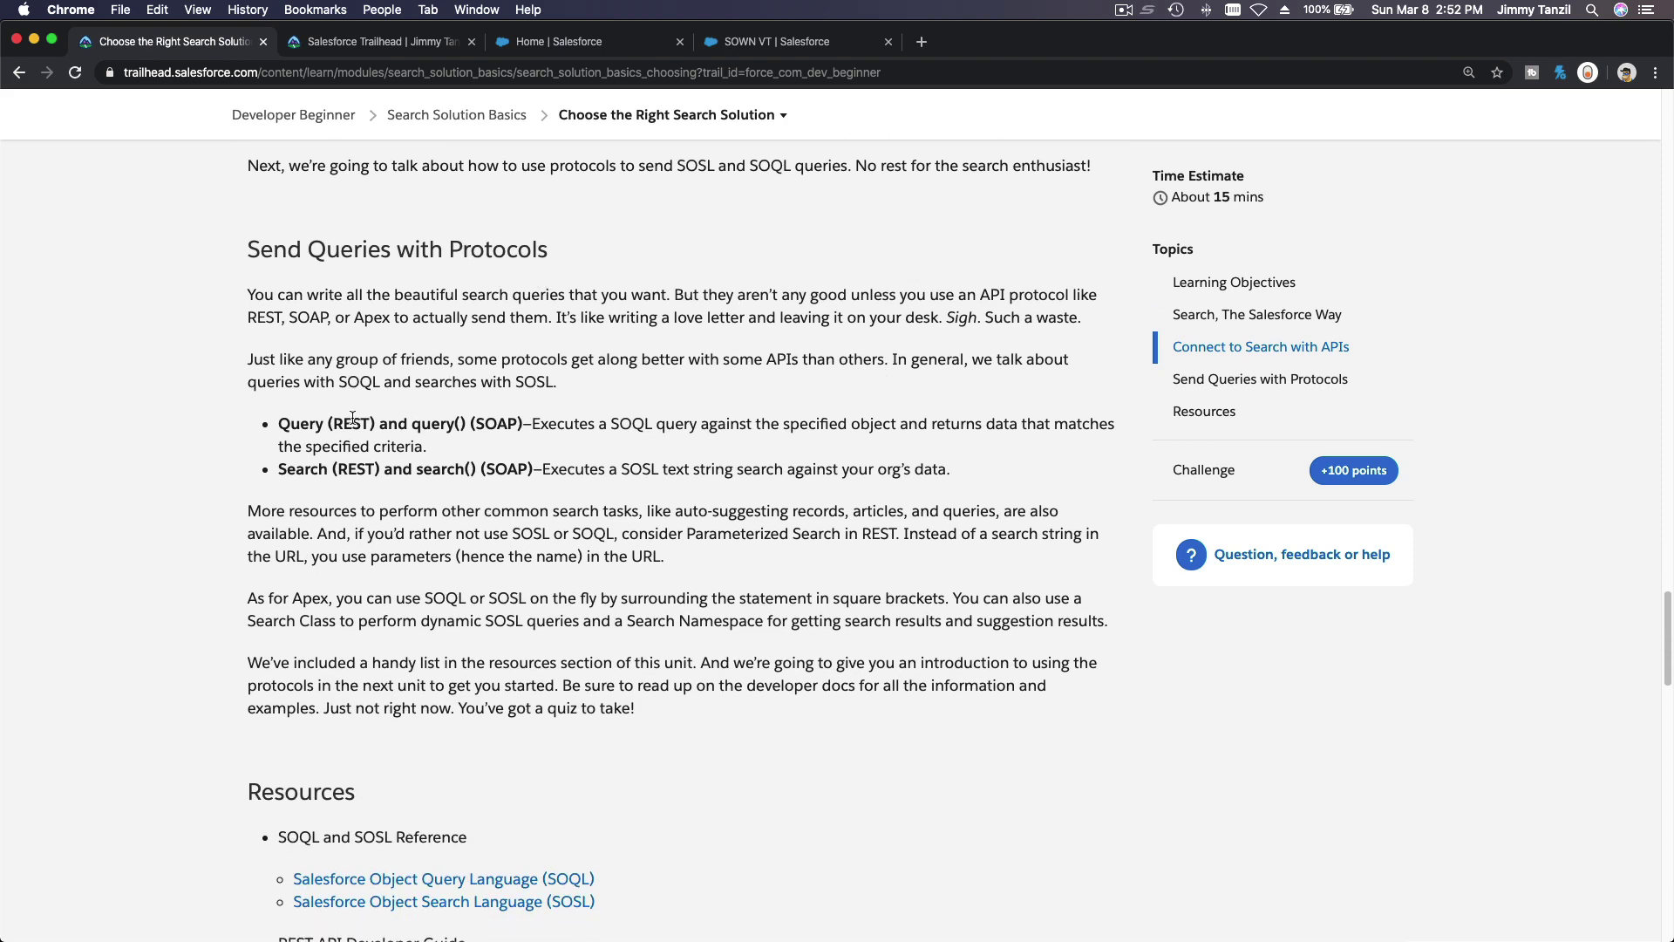
{"action": "triple_click", "coordinate": [503, 426]}
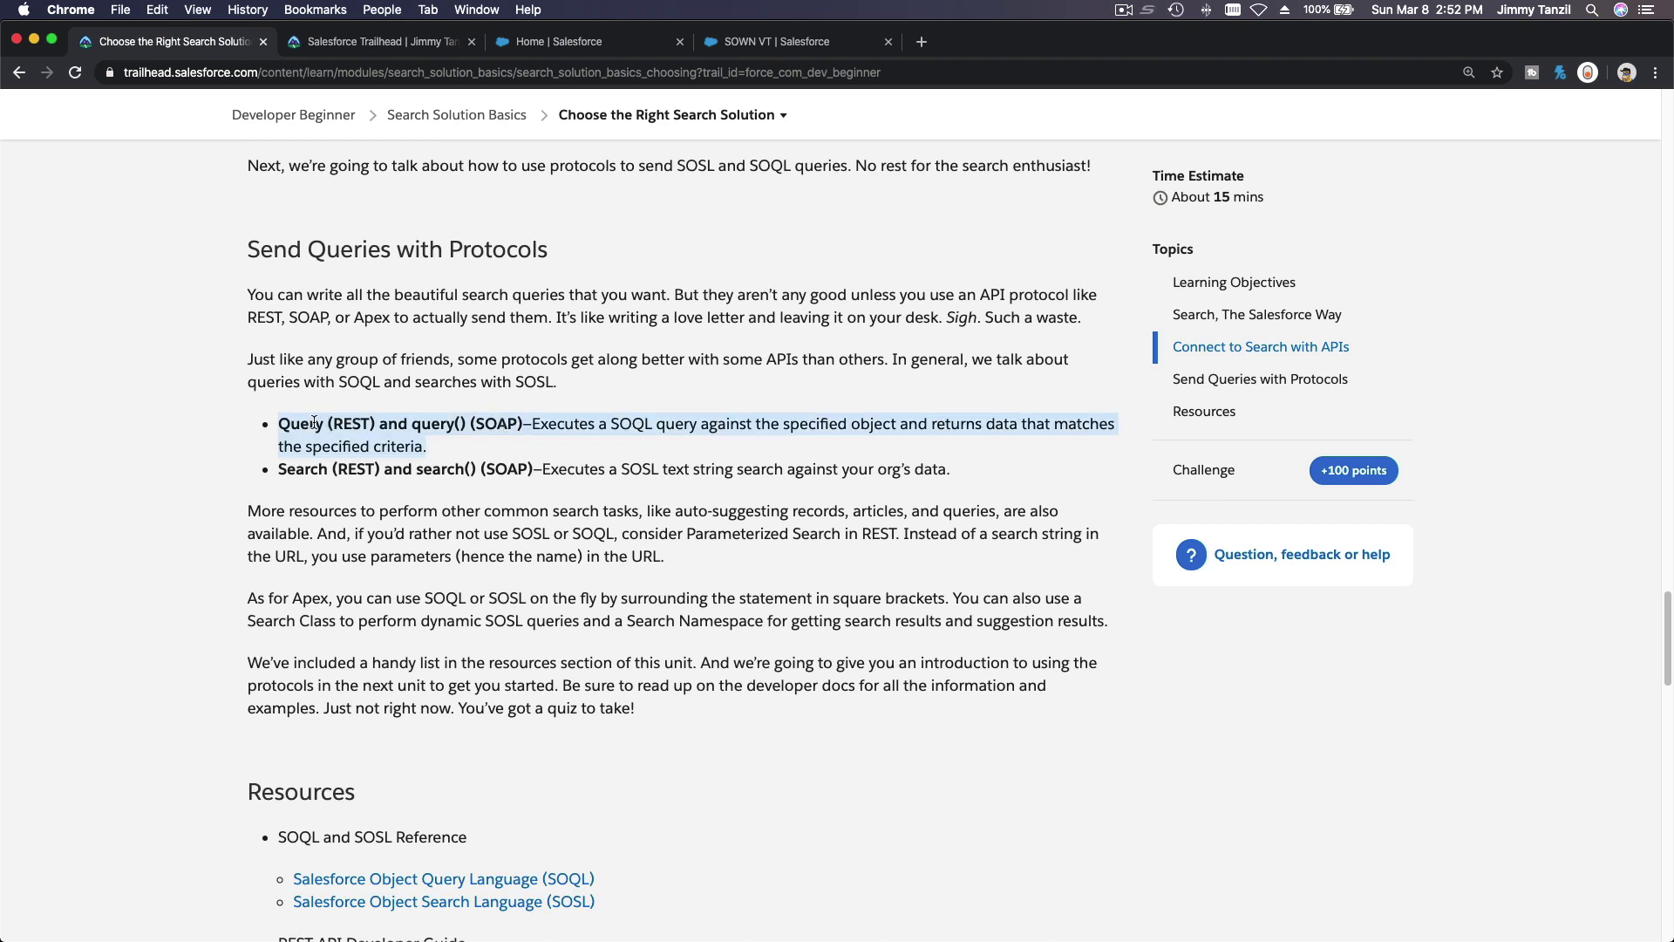
{"action": "double_click", "coordinate": [361, 427]}
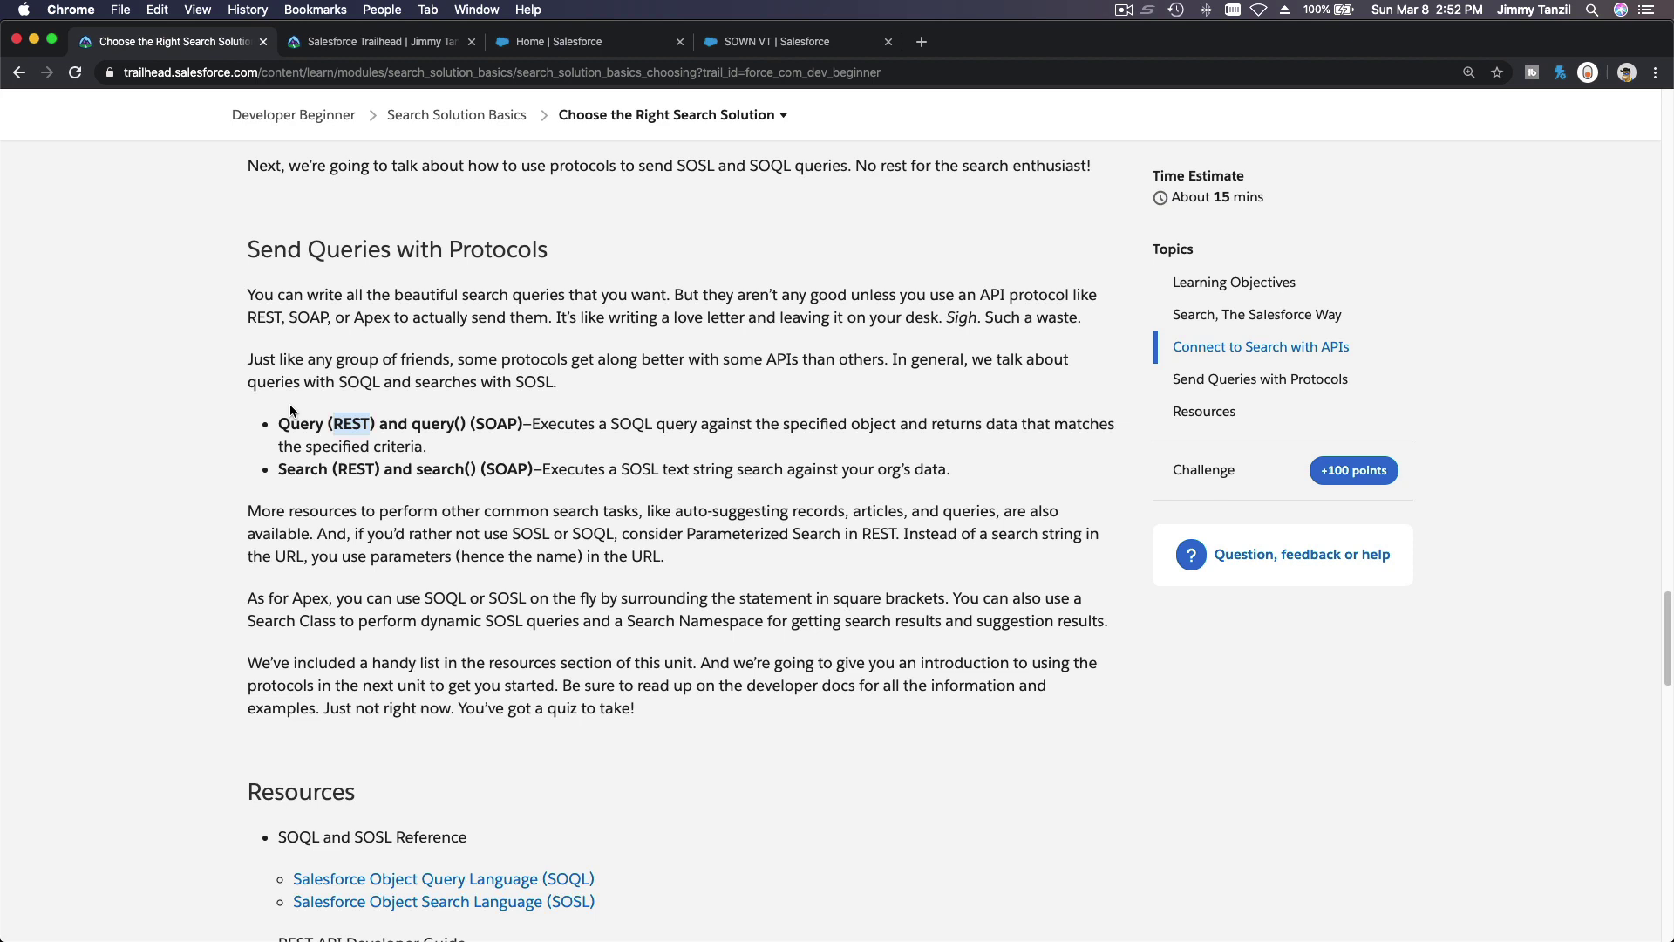
{"action": "left_click", "coordinate": [372, 427]}
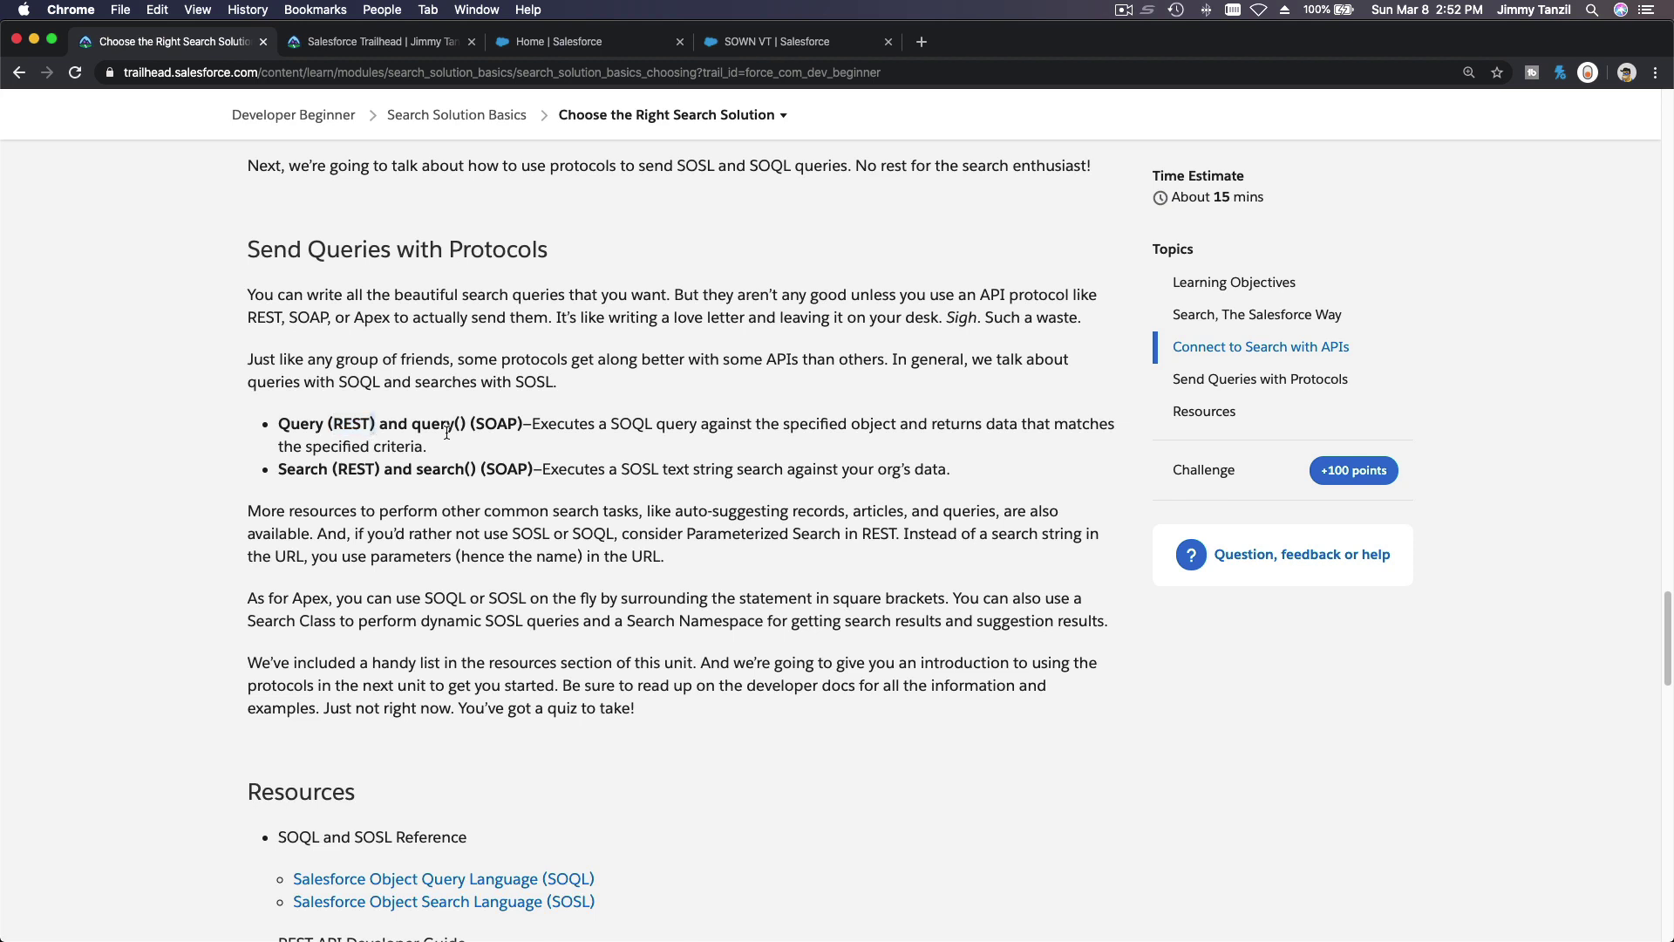
Step: Highlight SOAP, SOQL and the Search (REST) / search() (SOAP) bullet, then reach Resources
{"action": "double_click", "coordinate": [504, 422]}
{"action": "double_click", "coordinate": [626, 428]}
{"action": "triple_click", "coordinate": [639, 467]}
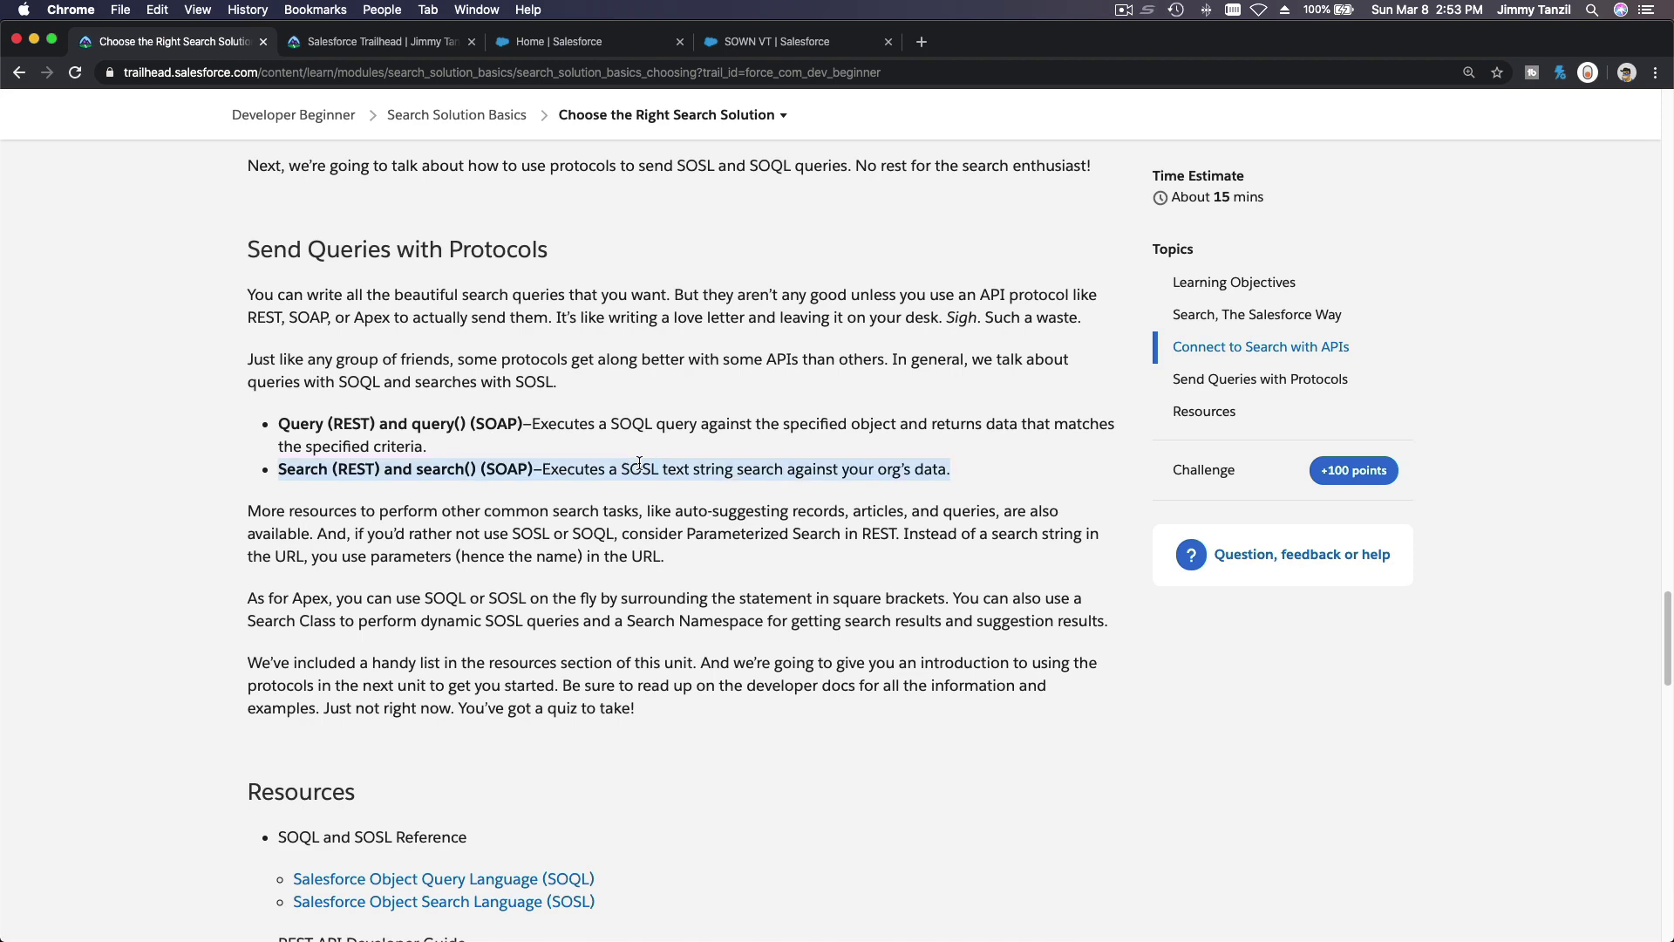
{"action": "left_click", "coordinate": [661, 529]}
{"action": "scroll", "coordinate": [661, 532], "scroll_direction": "down", "scroll_amount": 1}
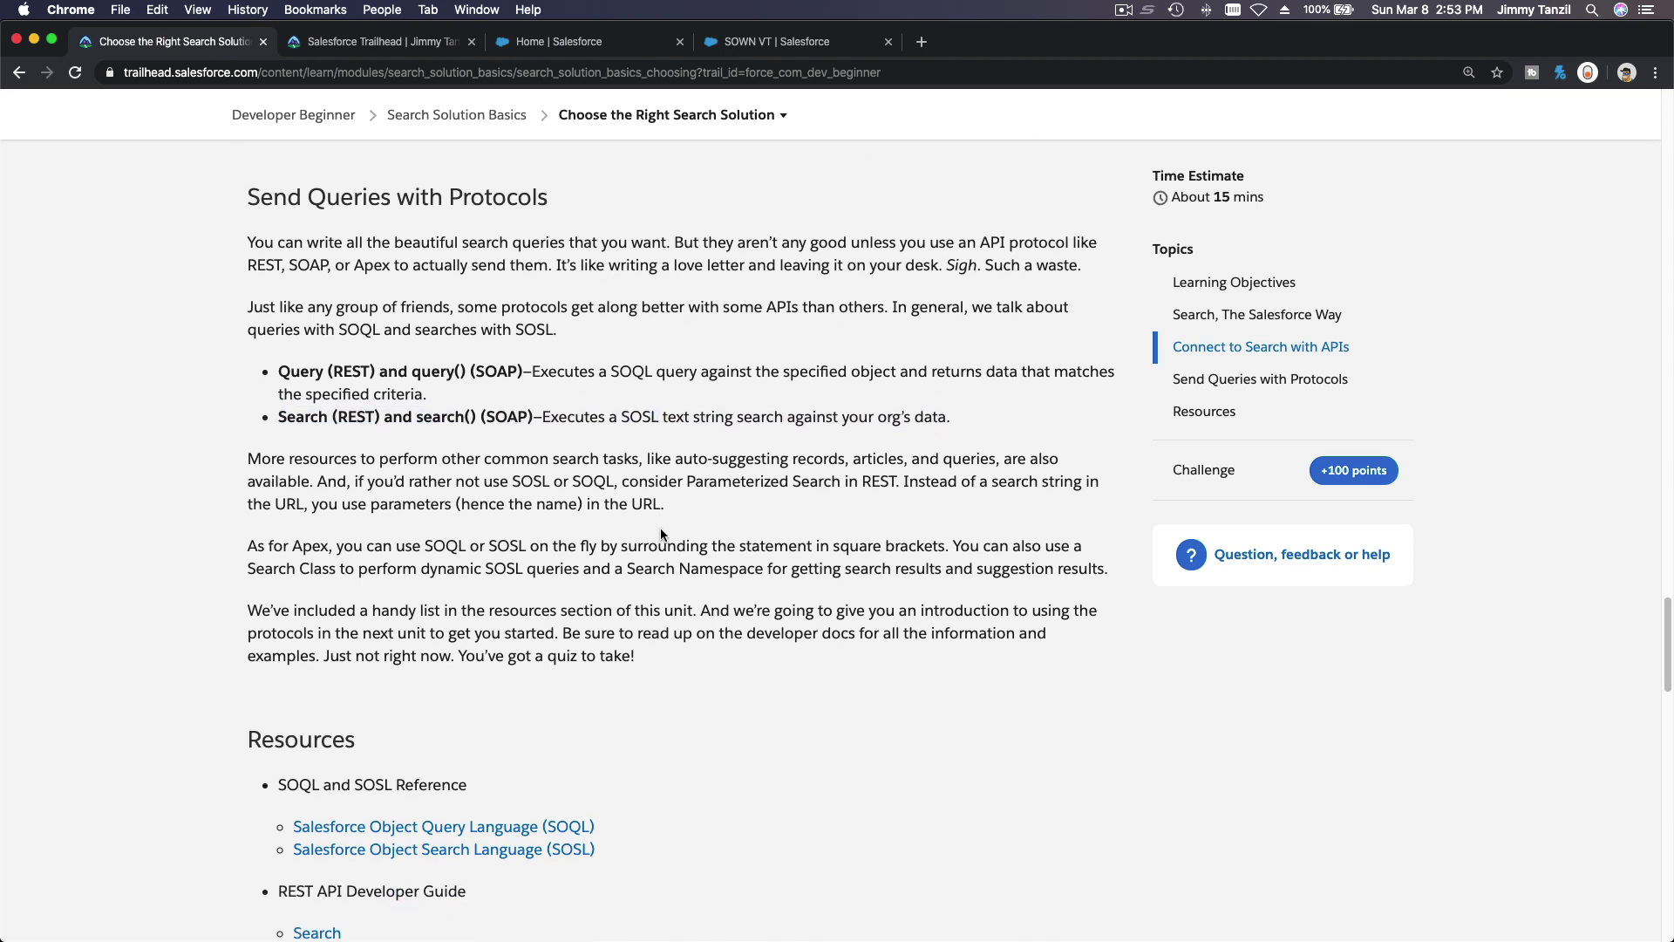
{"action": "scroll", "coordinate": [661, 534], "scroll_direction": "up", "scroll_amount": 10}
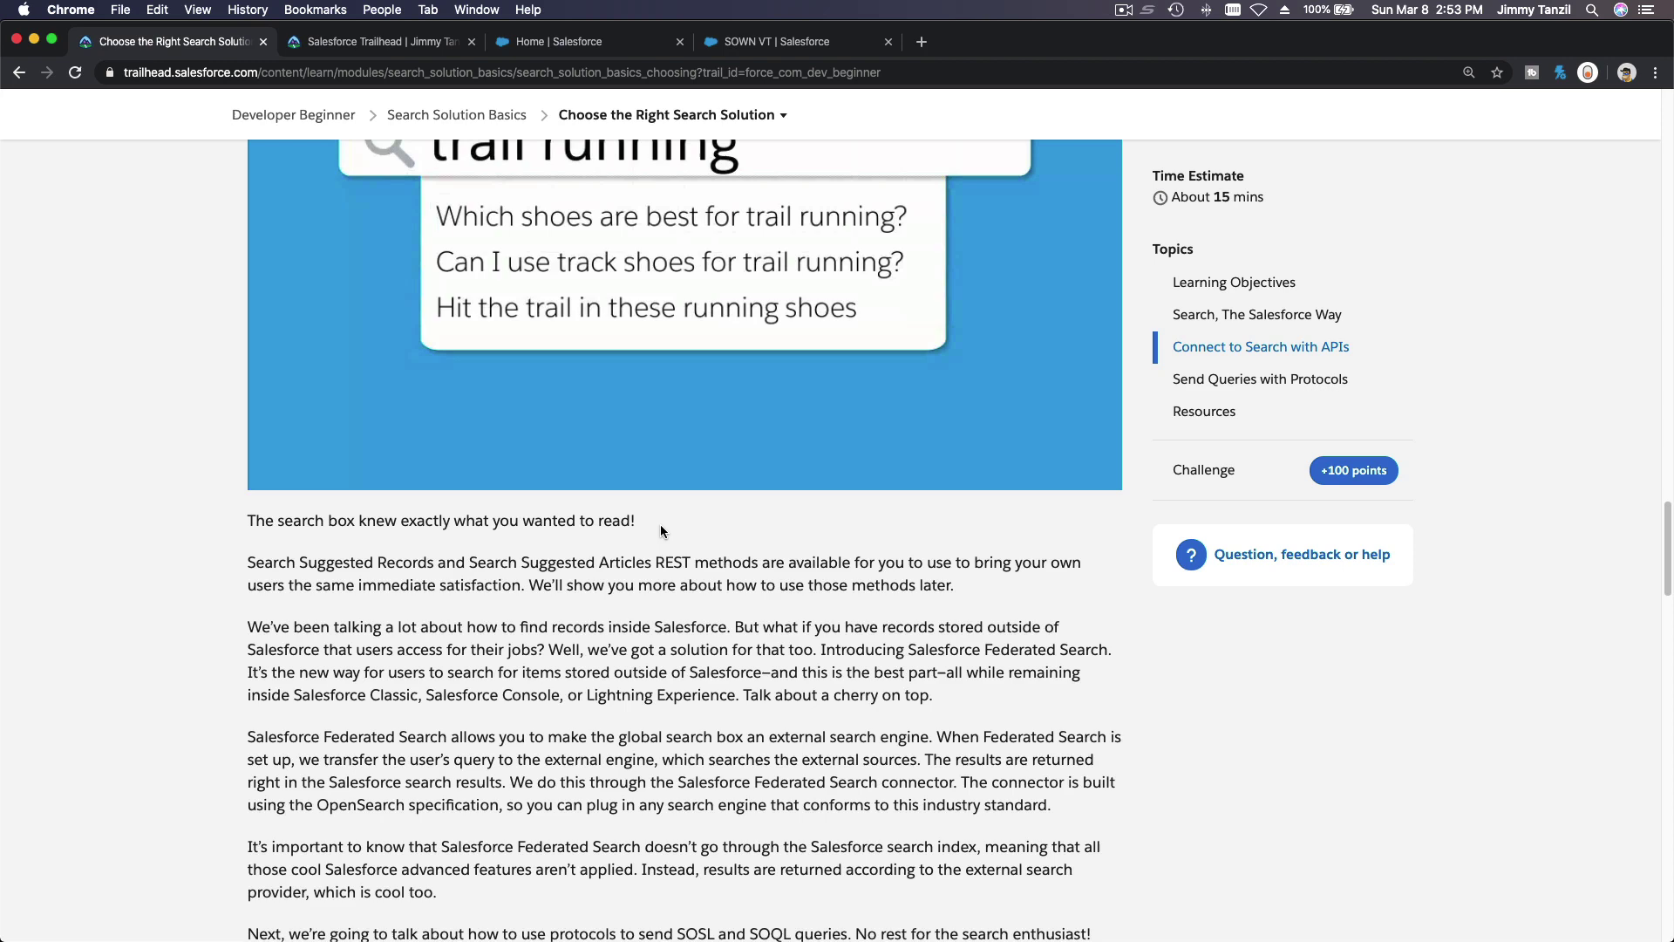
{"action": "scroll", "coordinate": [661, 525], "scroll_direction": "down", "scroll_amount": 4}
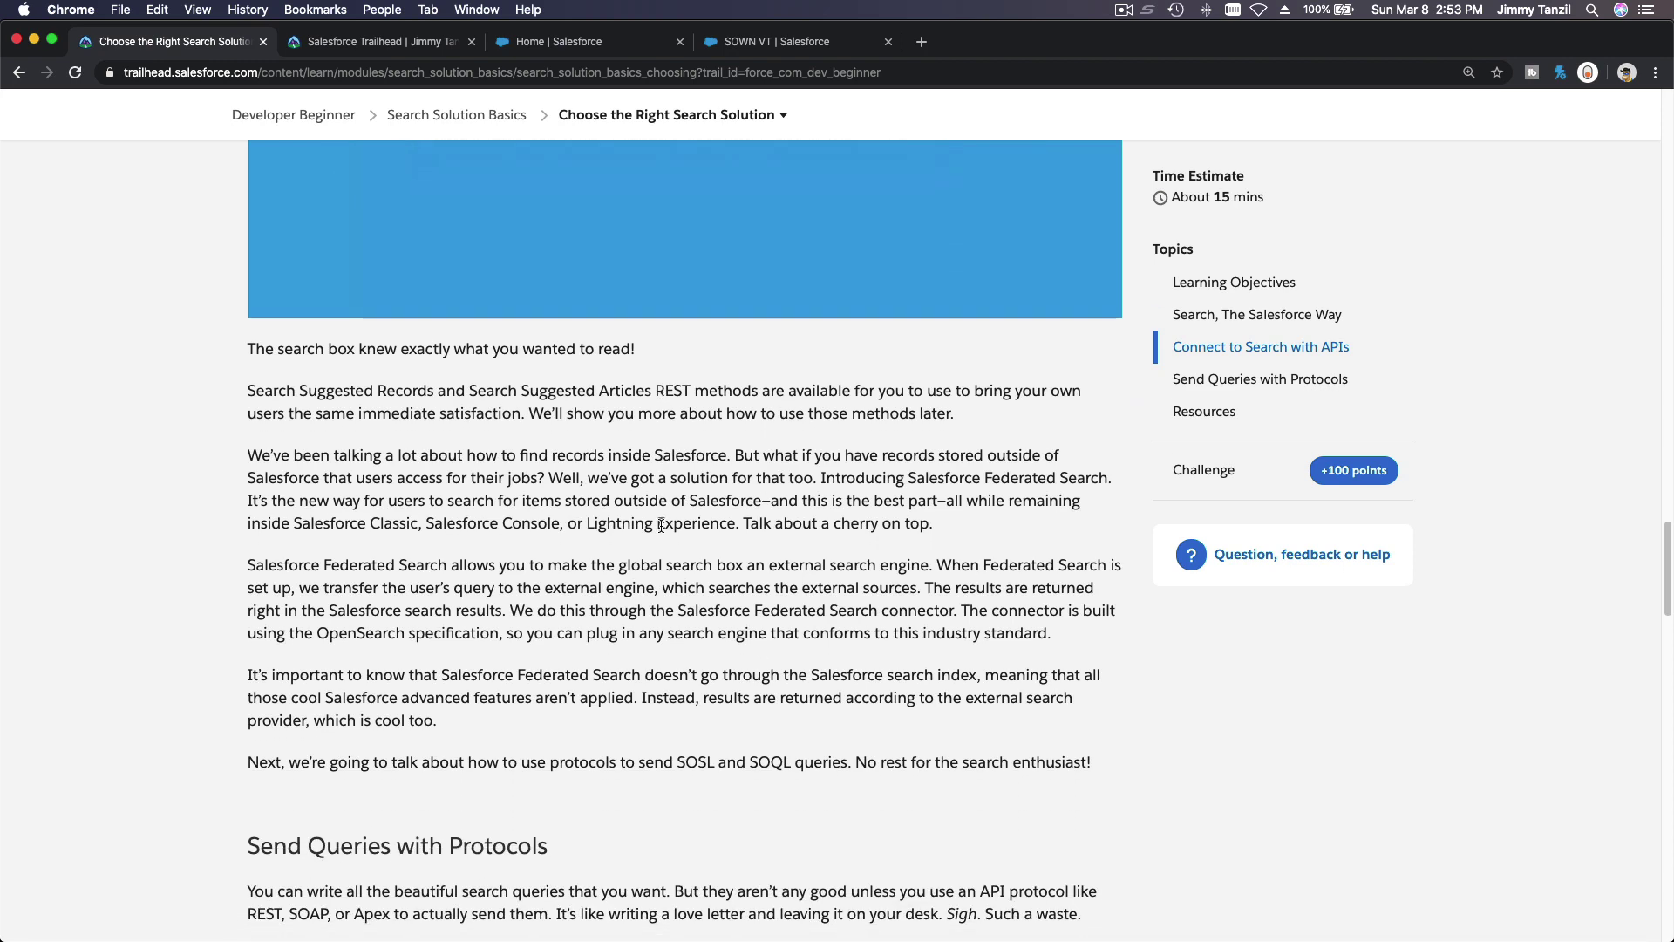
{"action": "scroll", "coordinate": [662, 525], "scroll_direction": "down", "scroll_amount": 20}
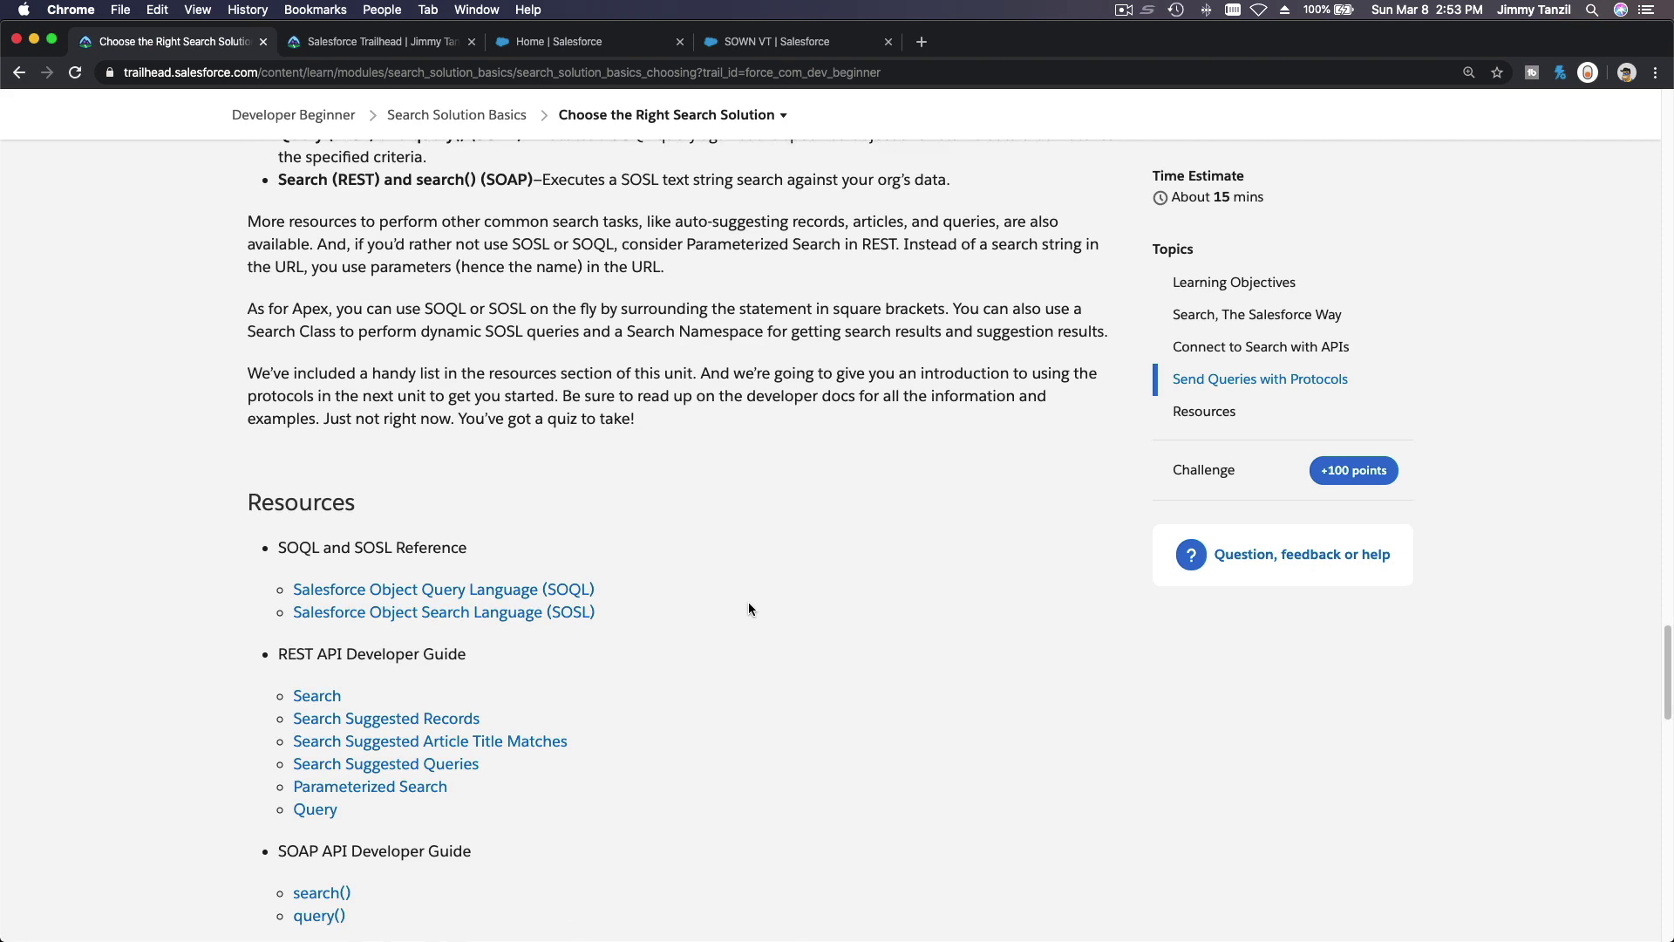
Step: Pick A (external knowledge base), D (All of the above) and C (REST, SOAP, and Apex)
{"action": "scroll", "coordinate": [749, 608], "scroll_direction": "down", "scroll_amount": 18}
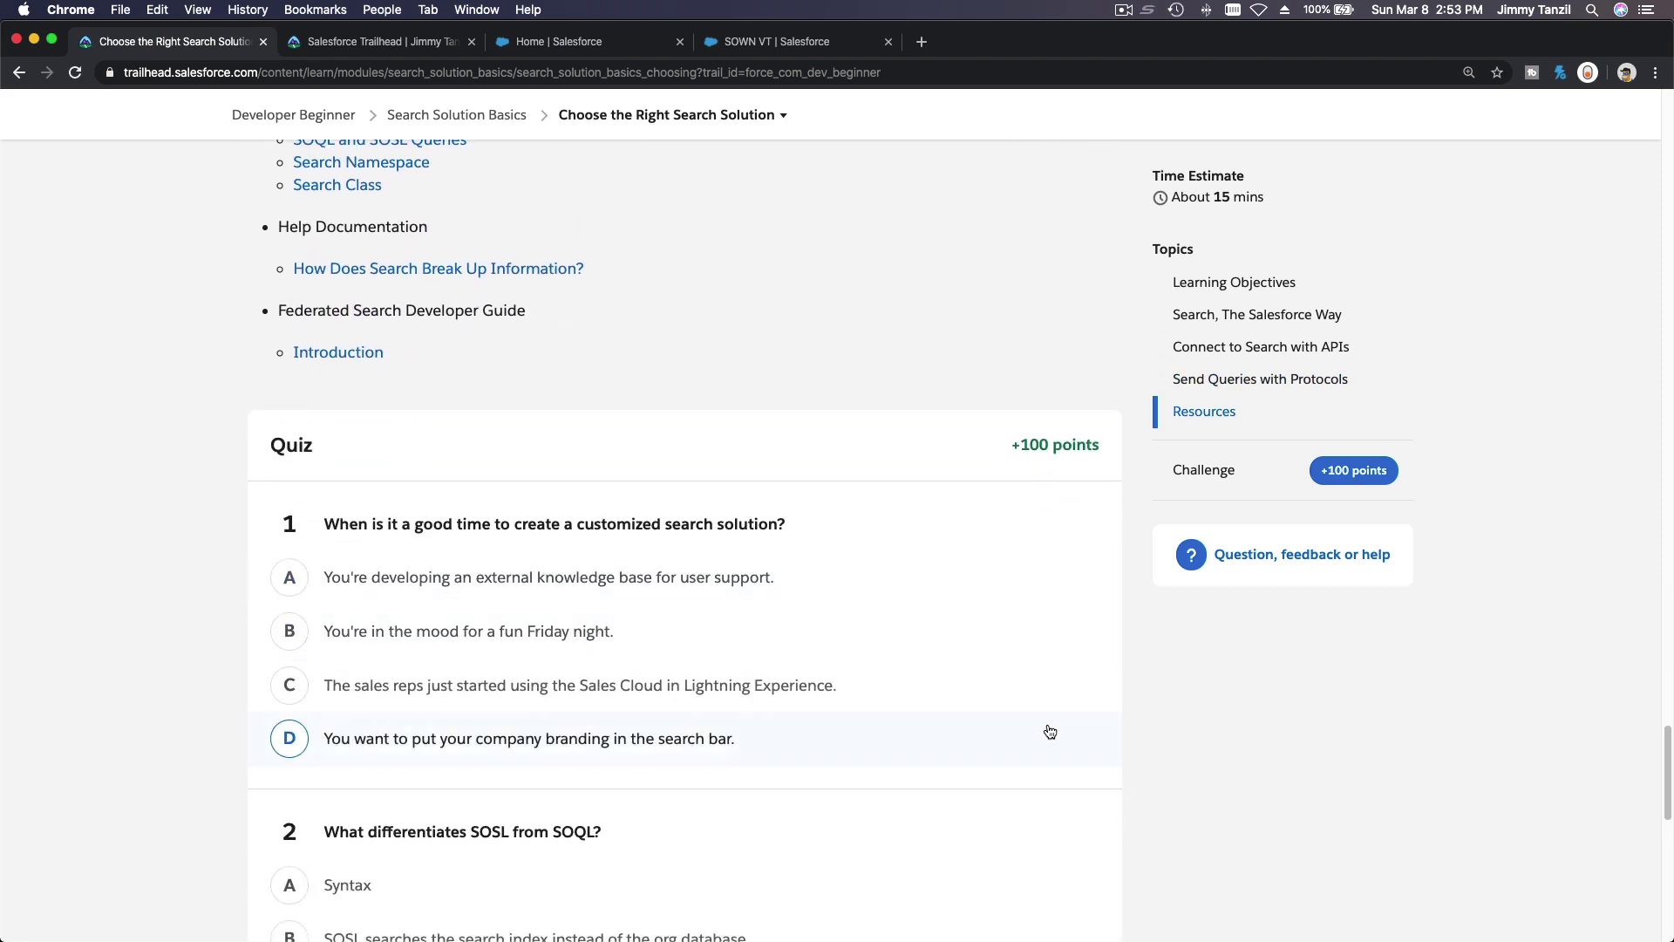
{"action": "scroll", "coordinate": [1249, 764], "scroll_direction": "down", "scroll_amount": 3}
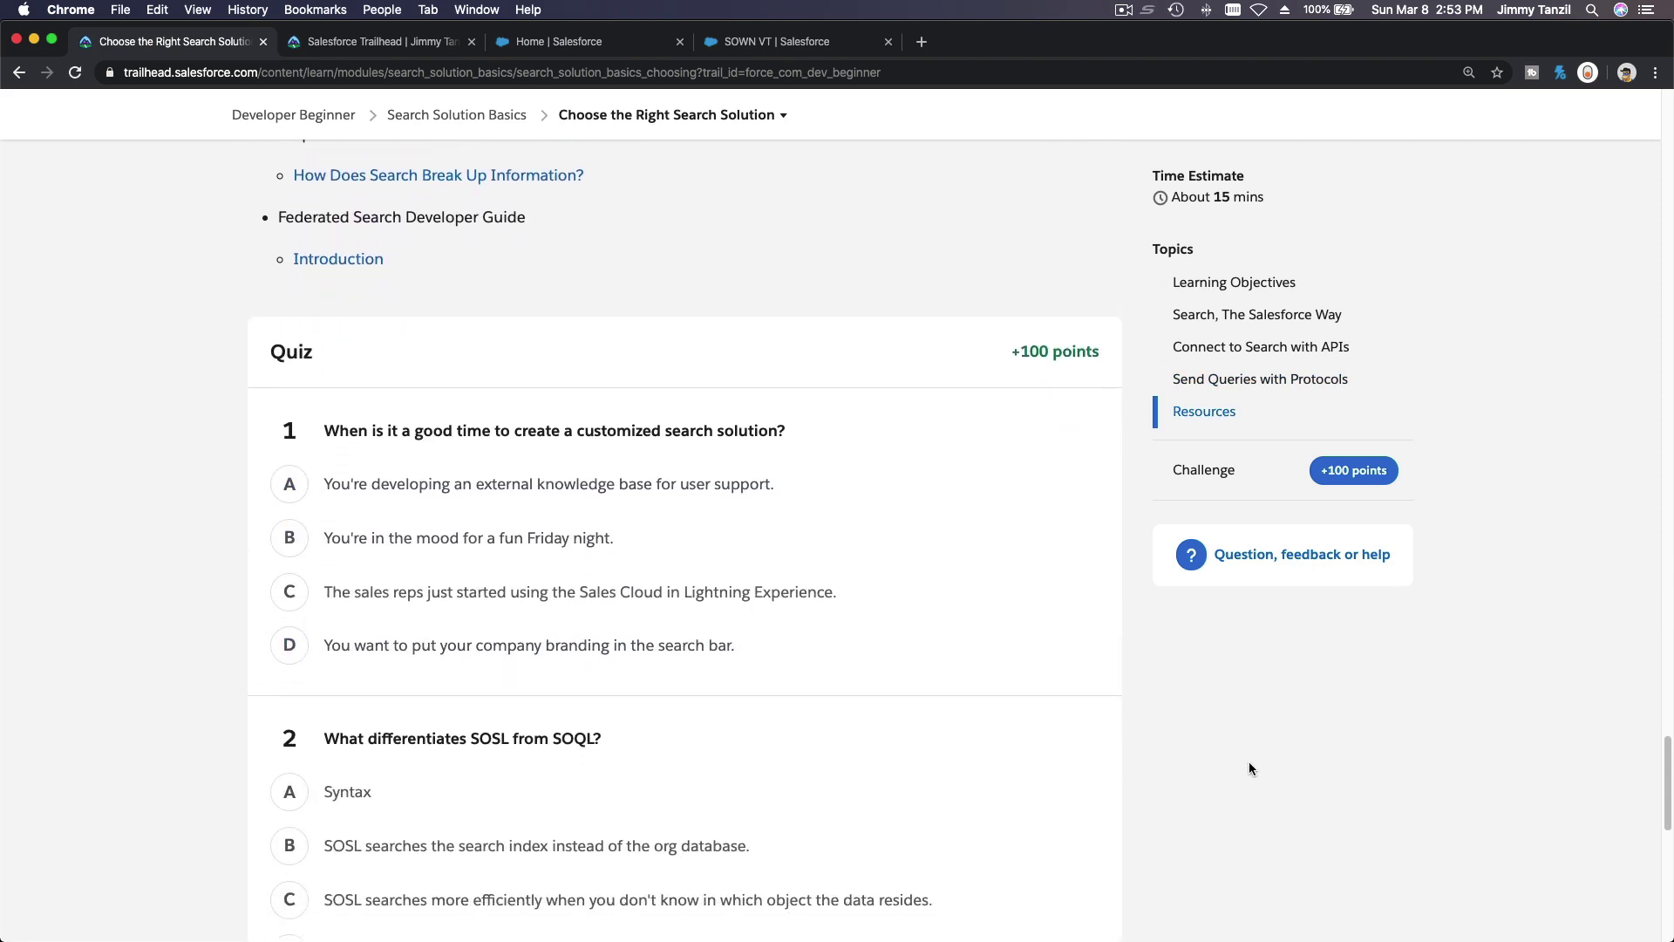
{"action": "scroll", "coordinate": [1248, 761], "scroll_direction": "down", "scroll_amount": 3}
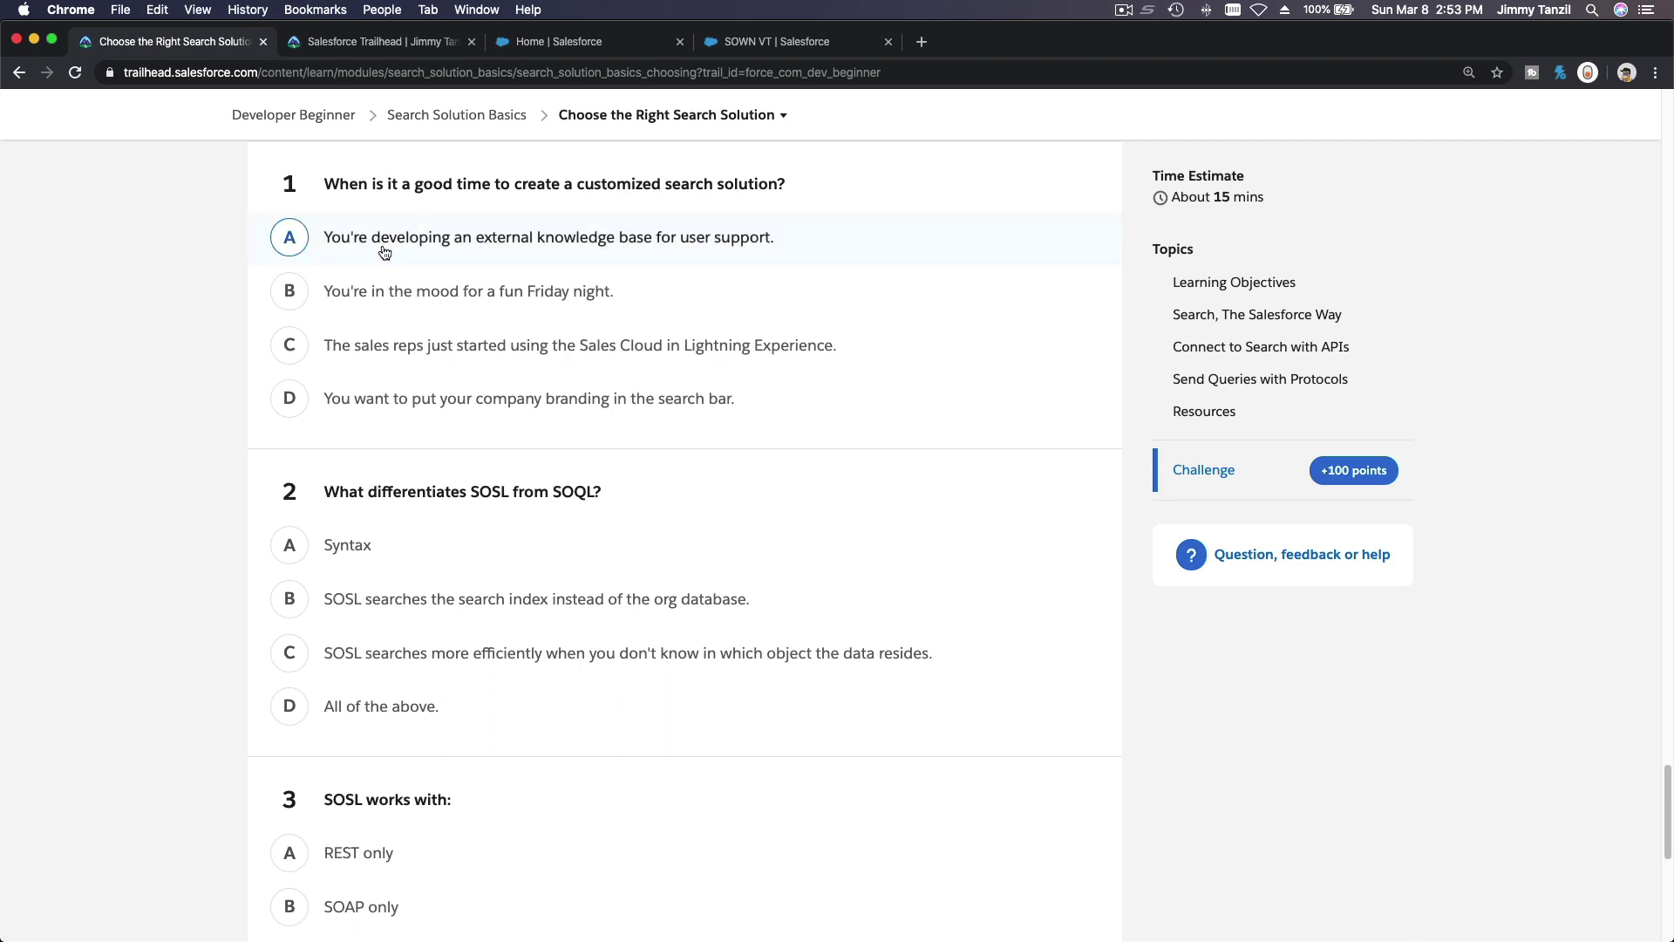
{"action": "left_click", "coordinate": [384, 253]}
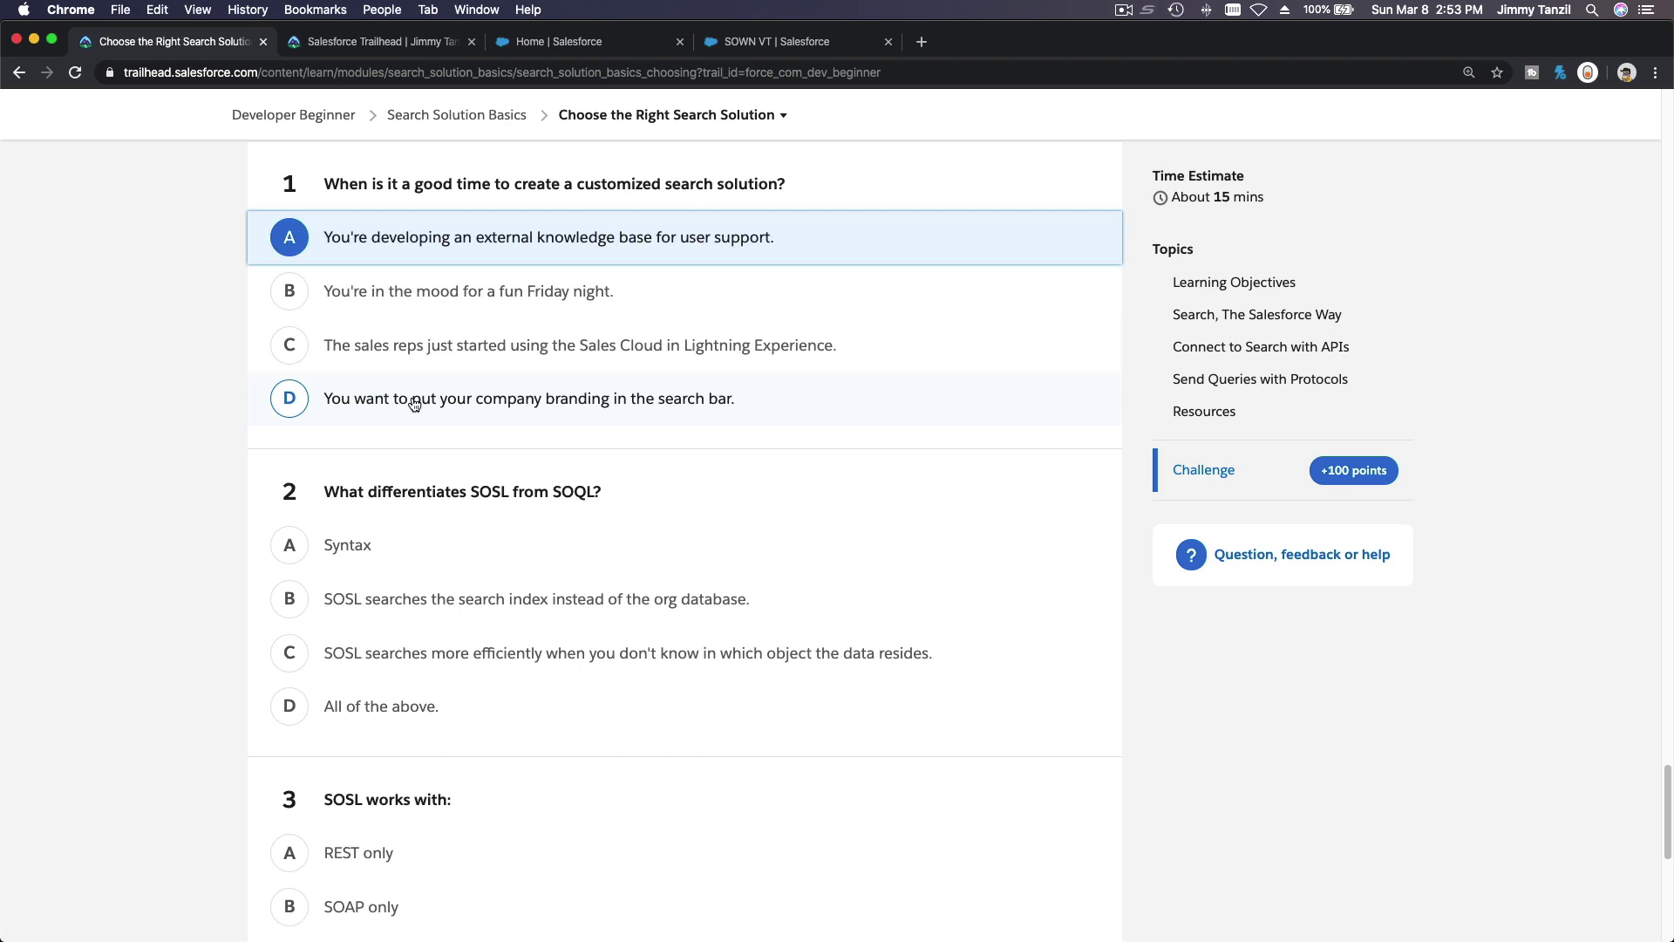
{"action": "scroll", "coordinate": [216, 431], "scroll_direction": "down", "scroll_amount": 3}
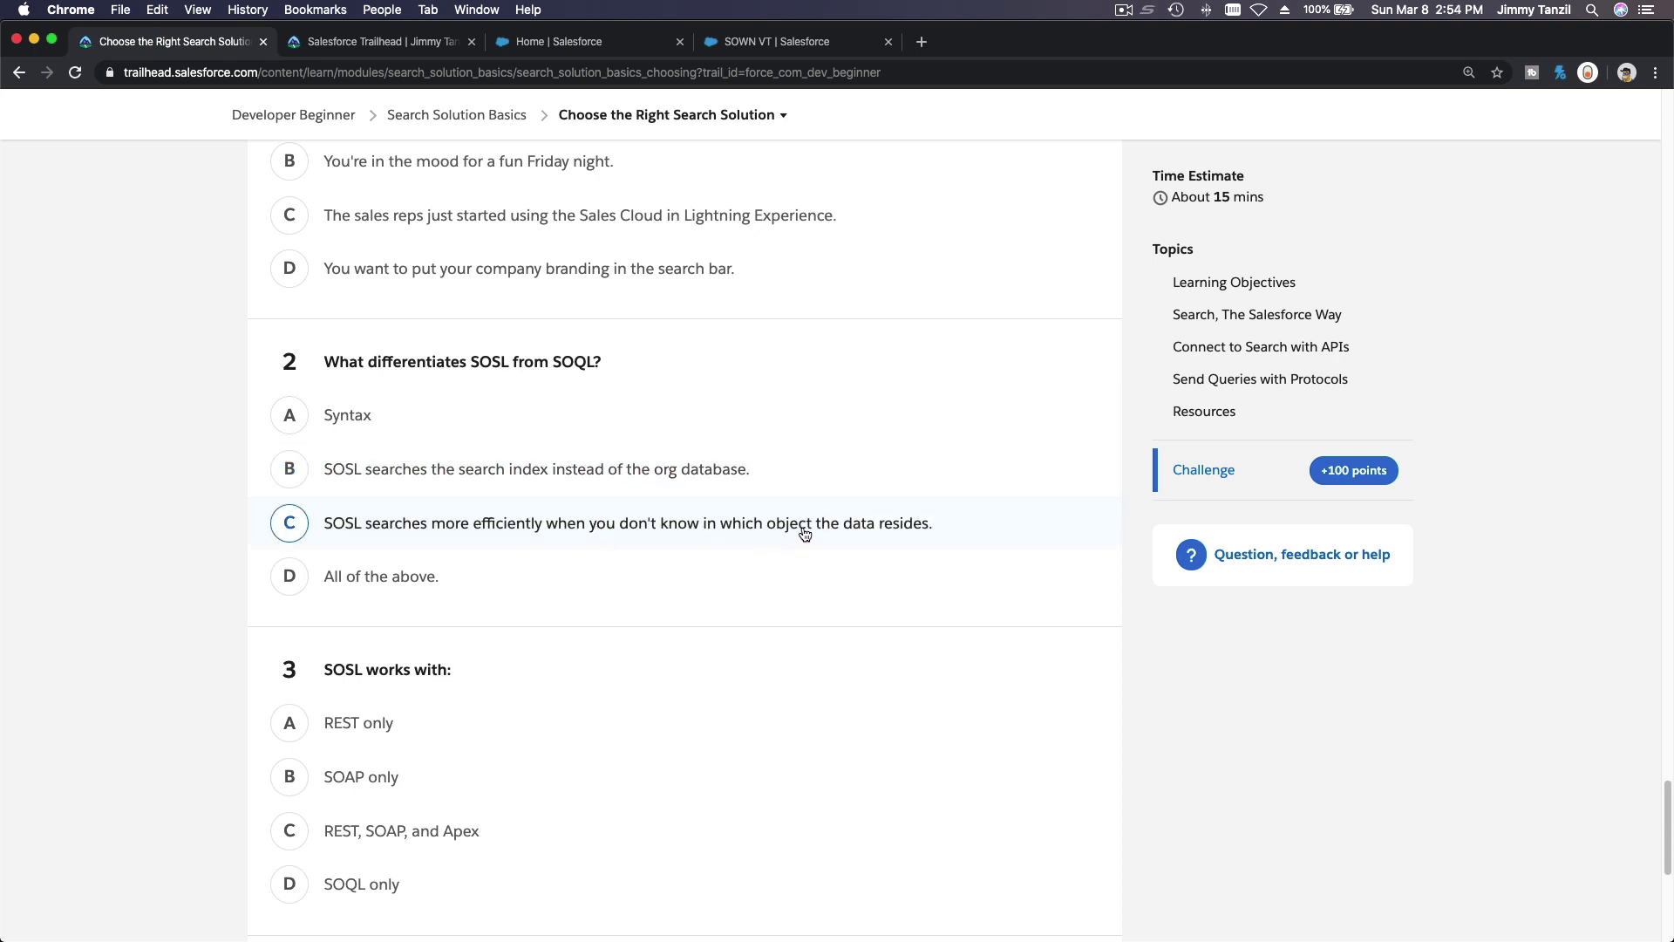
{"action": "left_click", "coordinate": [439, 577]}
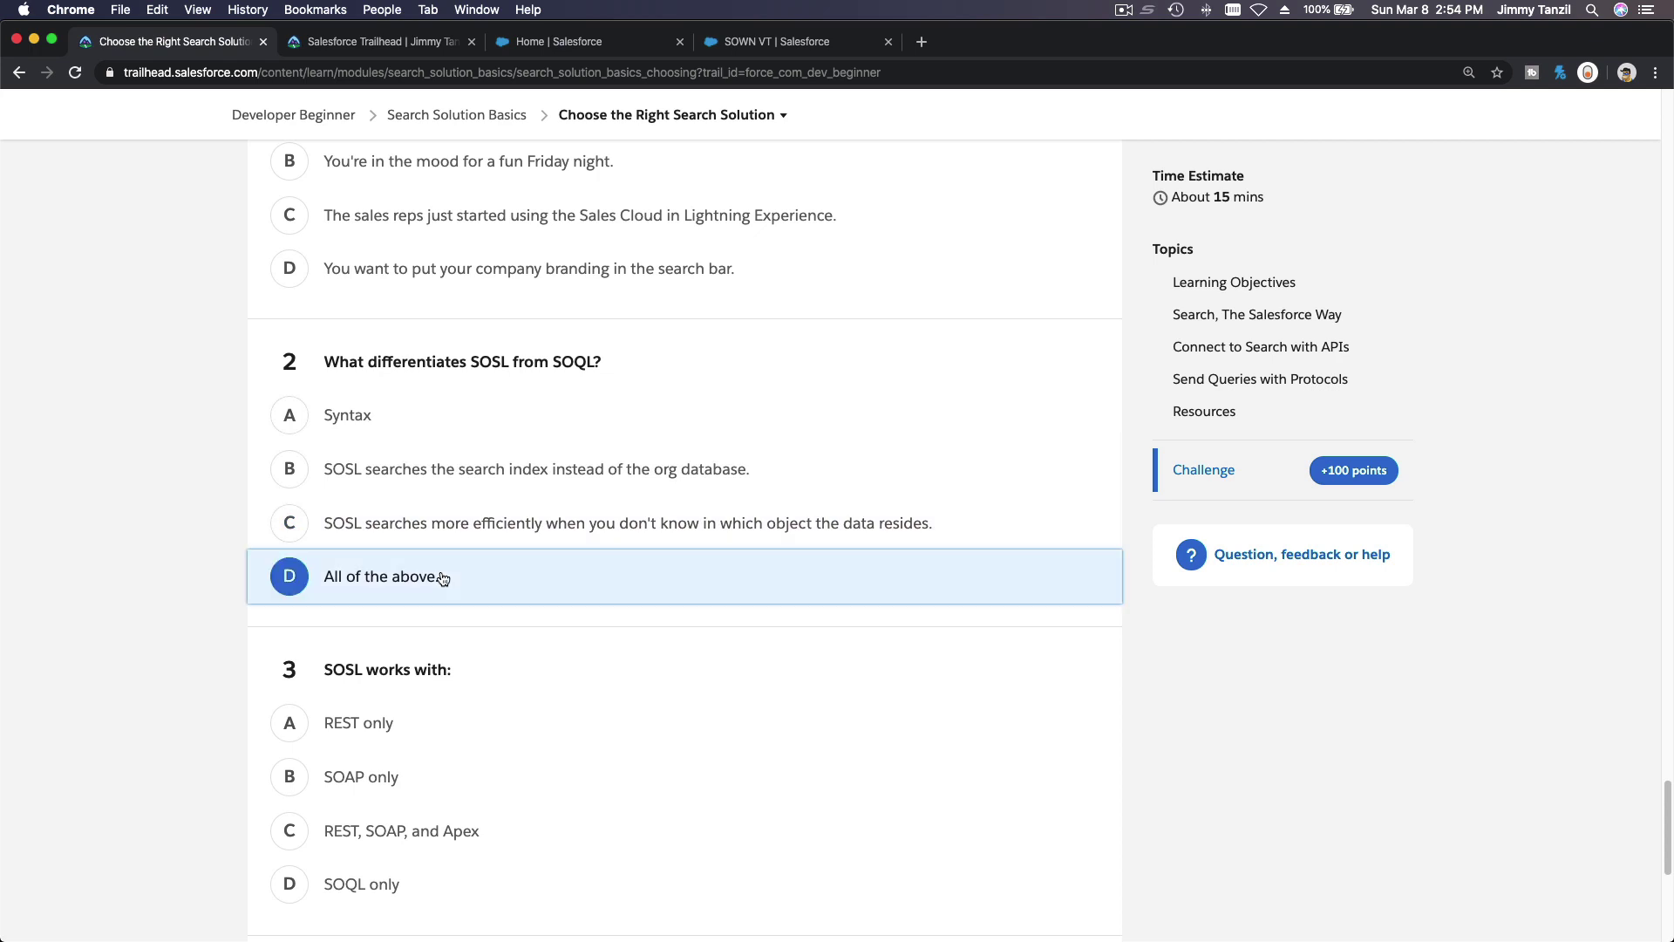
{"action": "scroll", "coordinate": [581, 467], "scroll_direction": "down", "scroll_amount": 3}
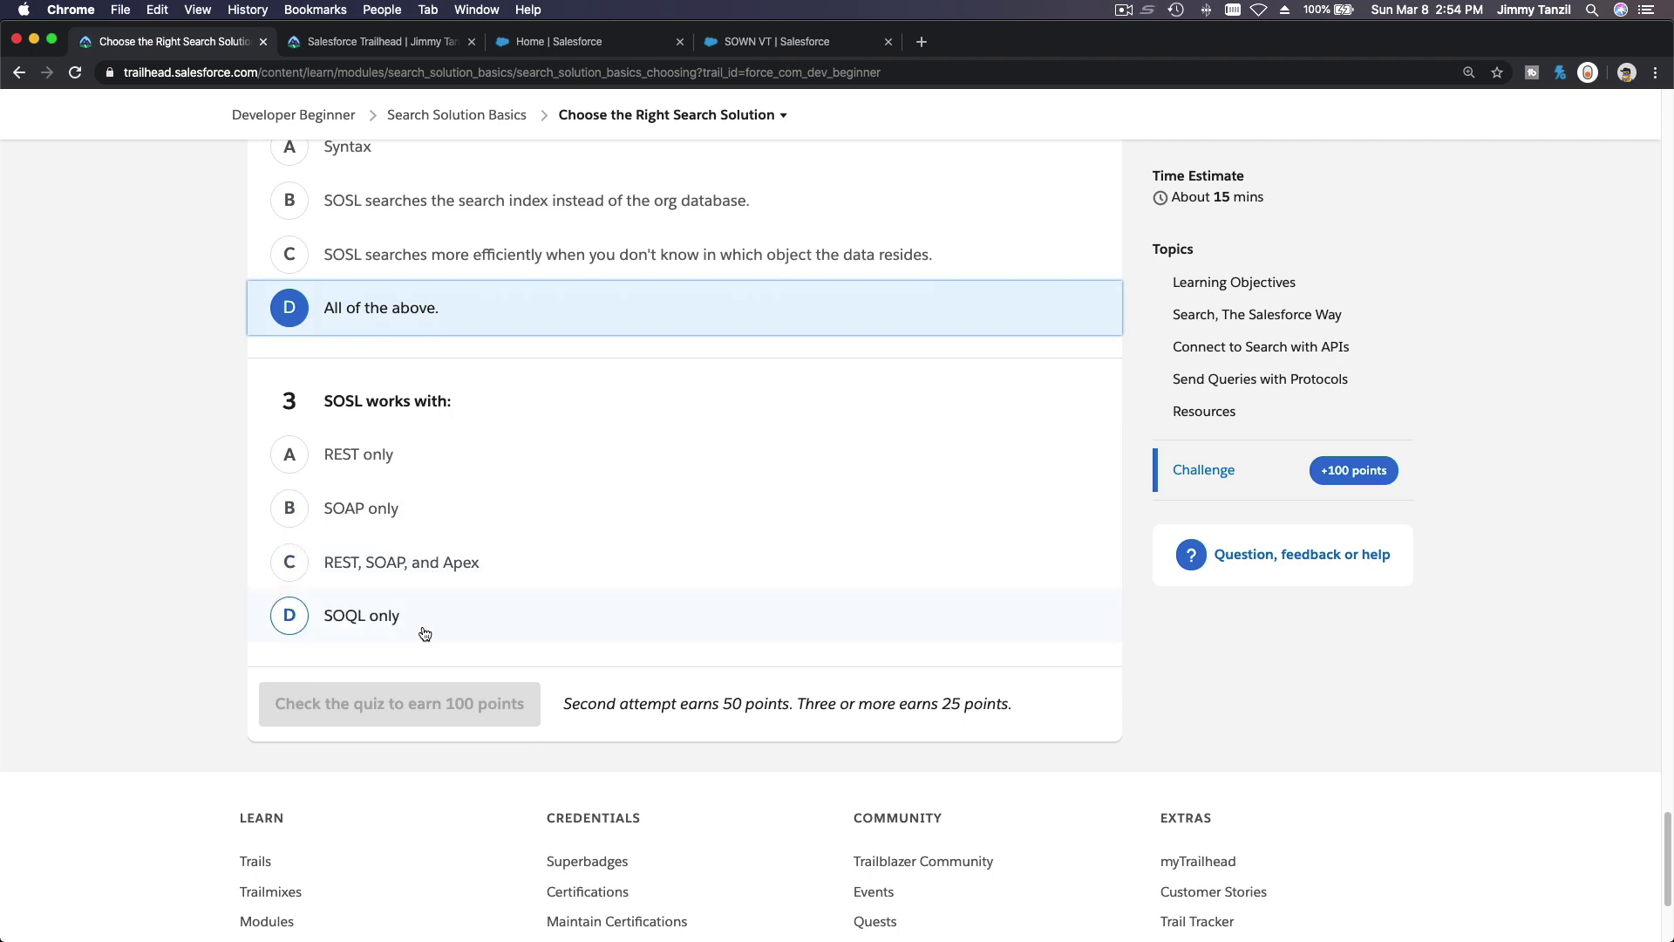
{"action": "left_click", "coordinate": [443, 582]}
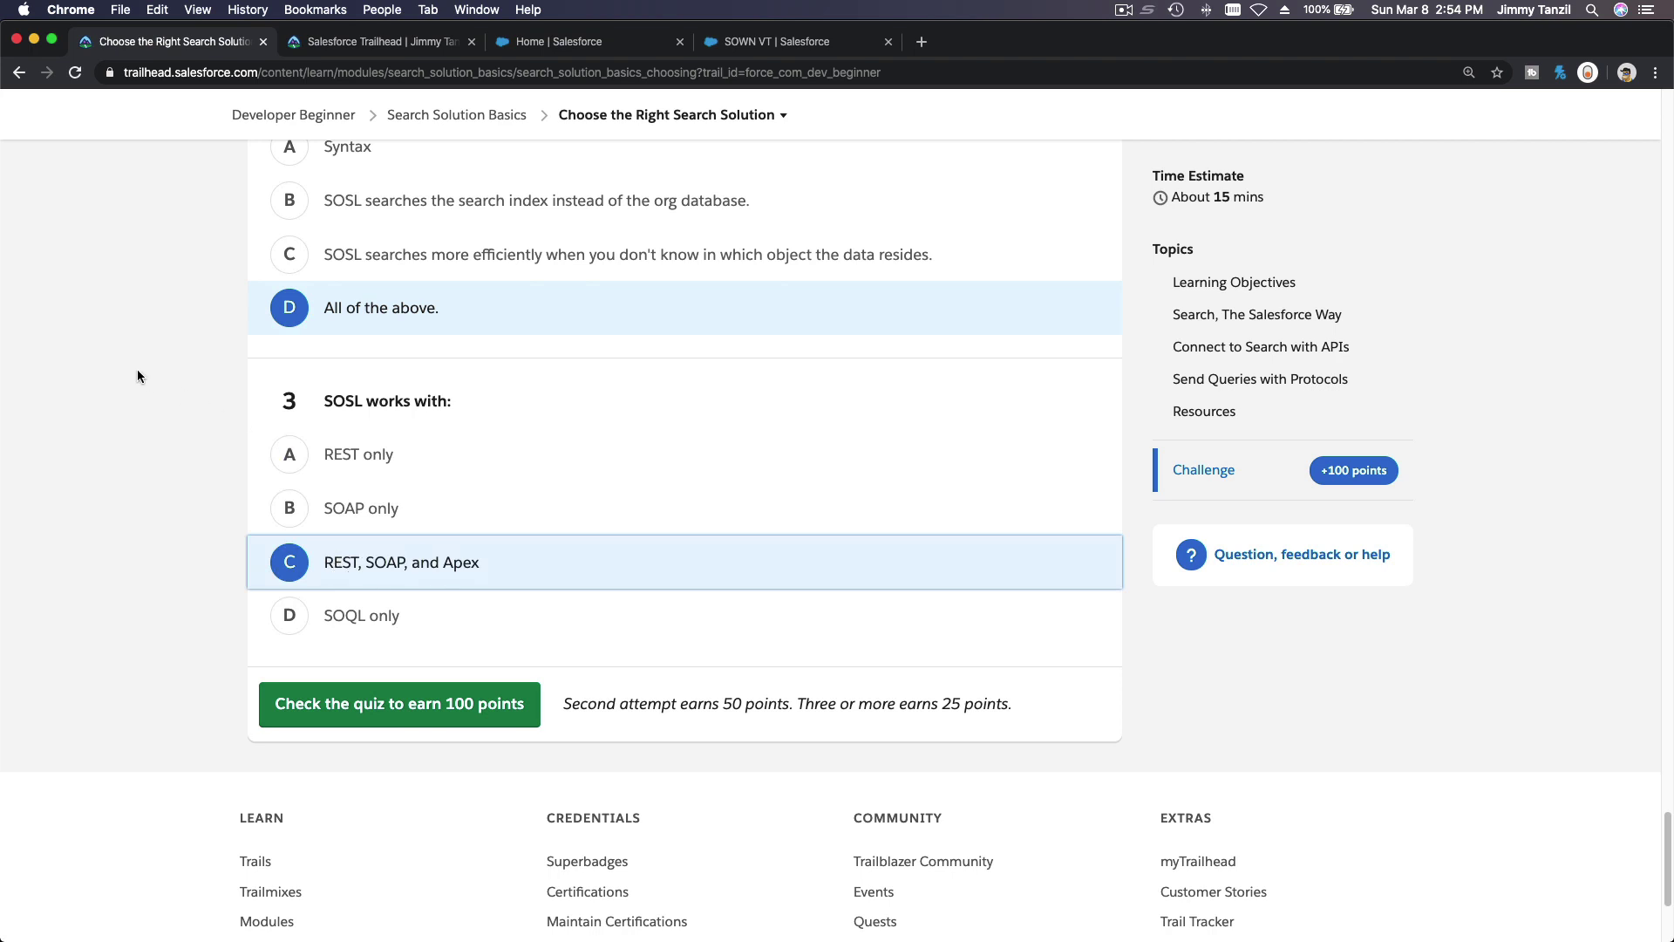
{"action": "scroll", "coordinate": [138, 369], "scroll_direction": "up", "scroll_amount": 4}
{"action": "scroll", "coordinate": [137, 376], "scroll_direction": "up", "scroll_amount": 1}
{"action": "left_click", "coordinate": [611, 119]}
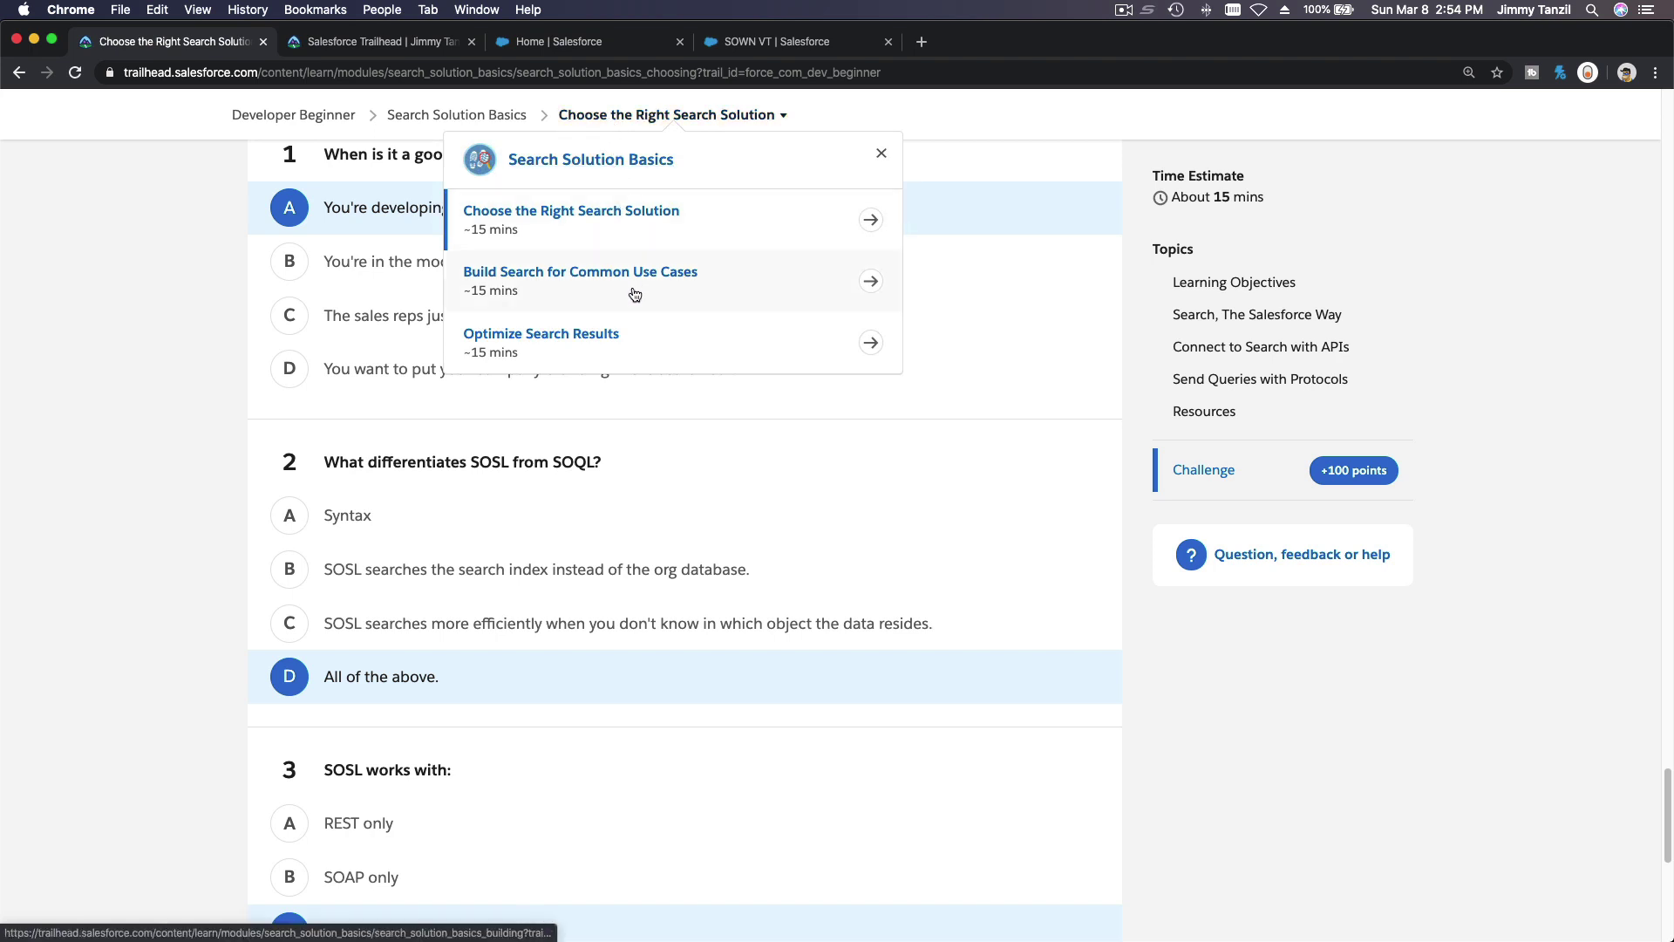
Step: Look over the module's unit list, close it, and scroll back up the lesson
{"action": "left_click", "coordinate": [1242, 728]}
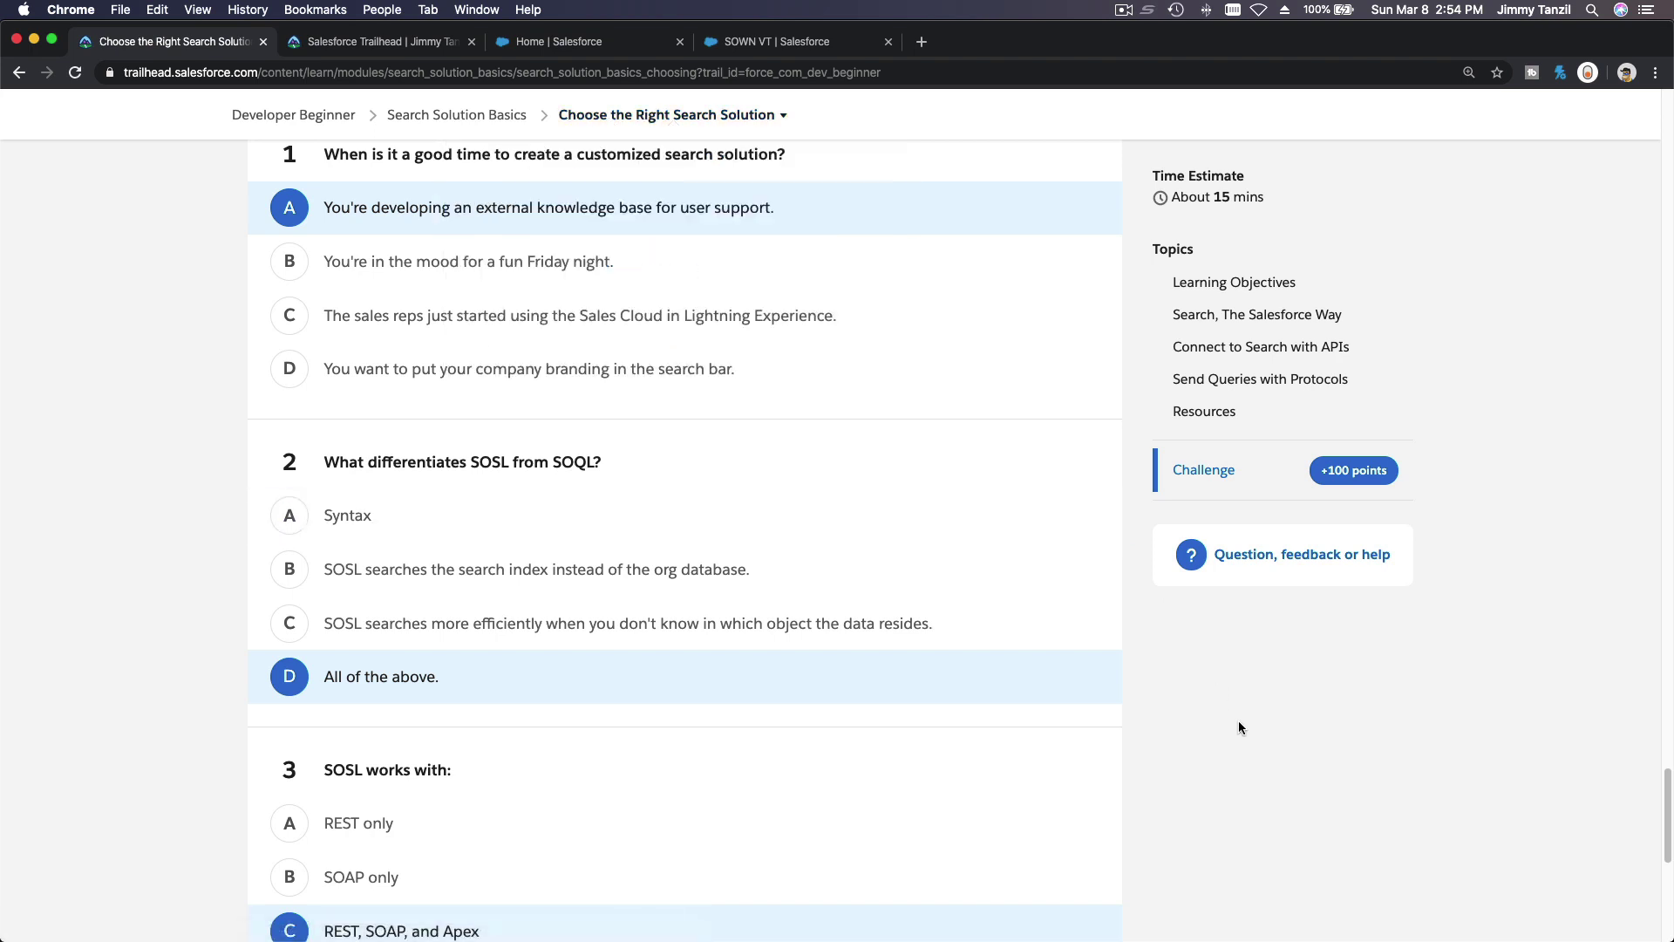
{"action": "left_click", "coordinate": [741, 116]}
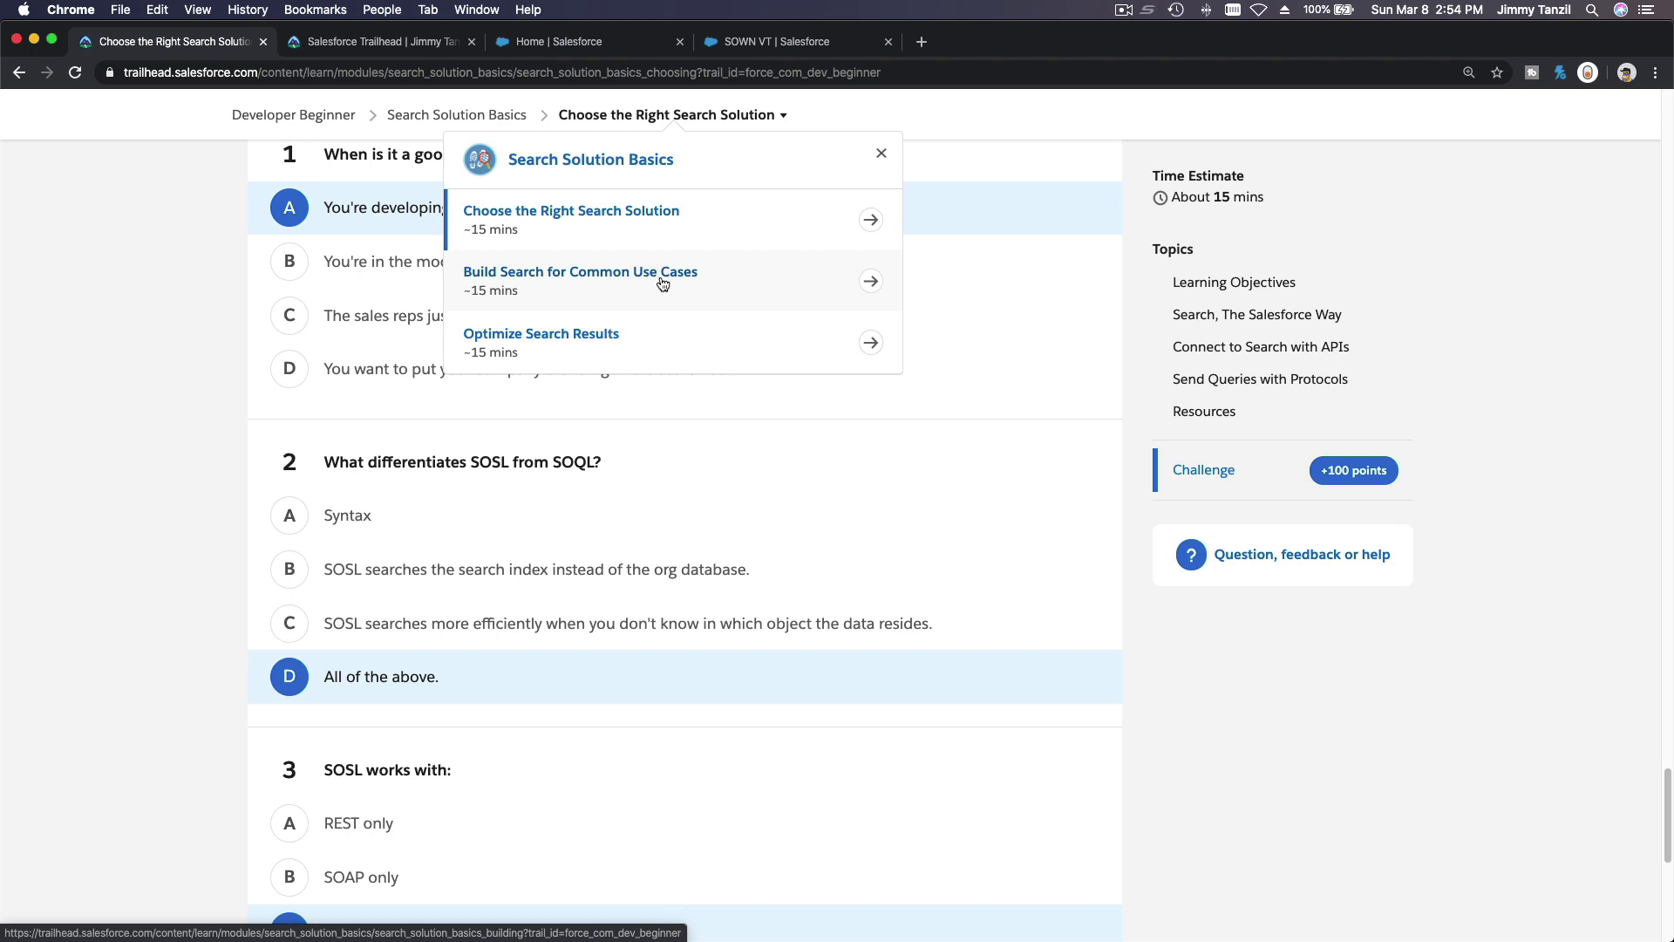
{"action": "left_click", "coordinate": [1387, 879]}
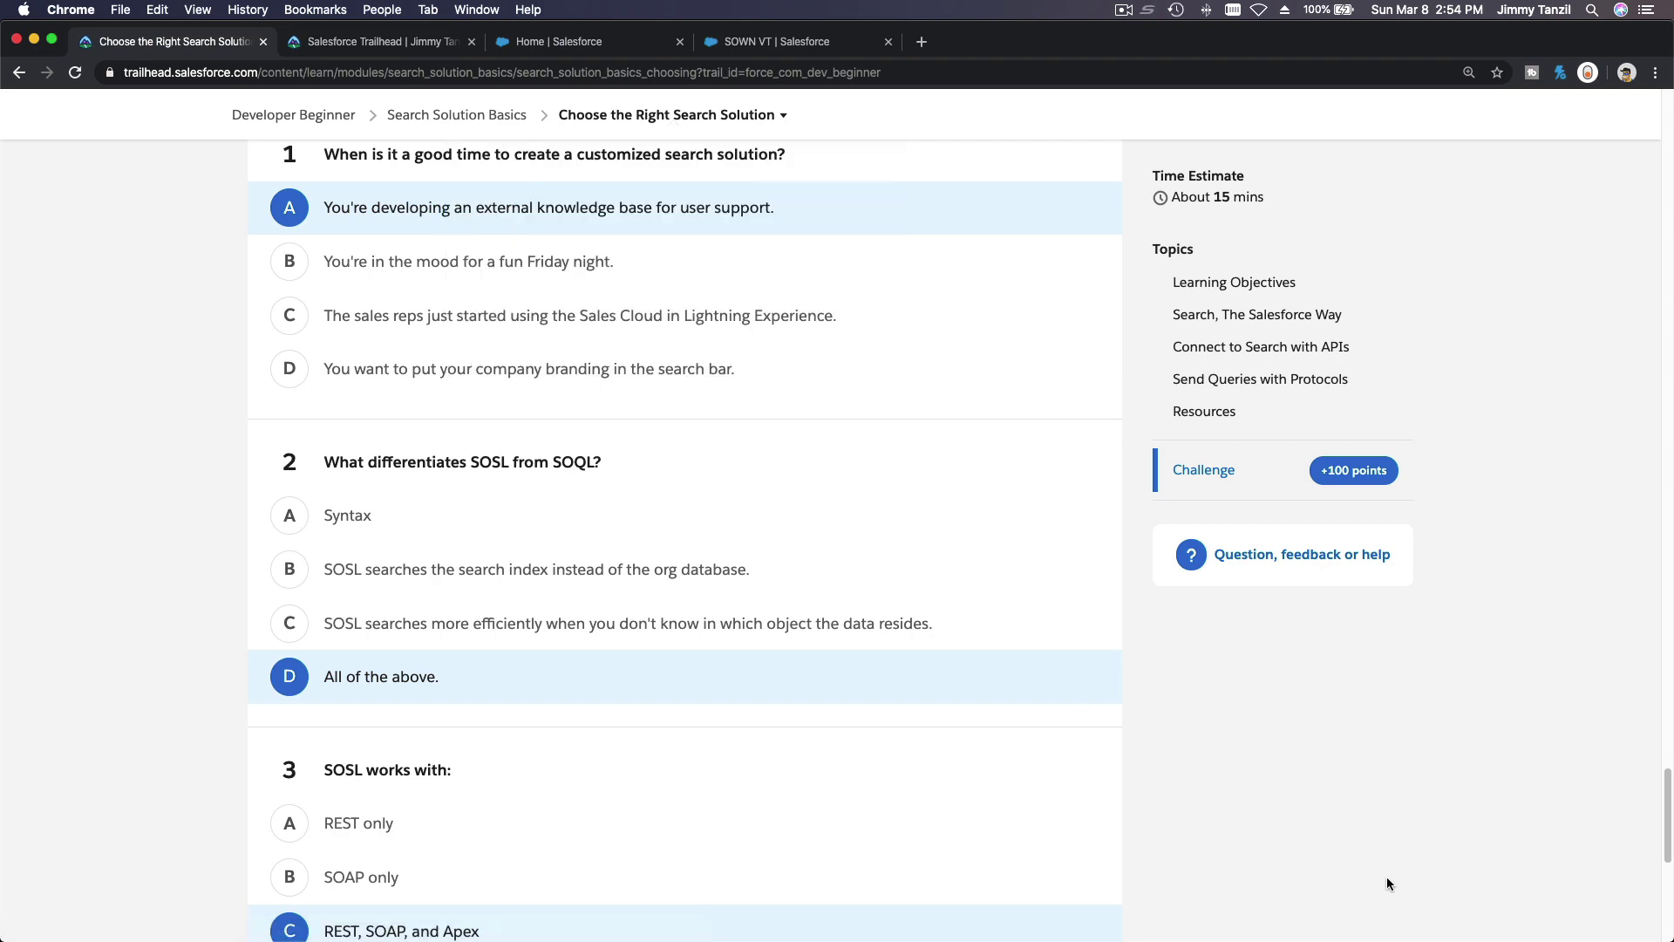
{"action": "scroll", "coordinate": [1388, 882], "scroll_direction": "up", "scroll_amount": 3}
{"action": "scroll", "coordinate": [1386, 883], "scroll_direction": "up", "scroll_amount": 12}
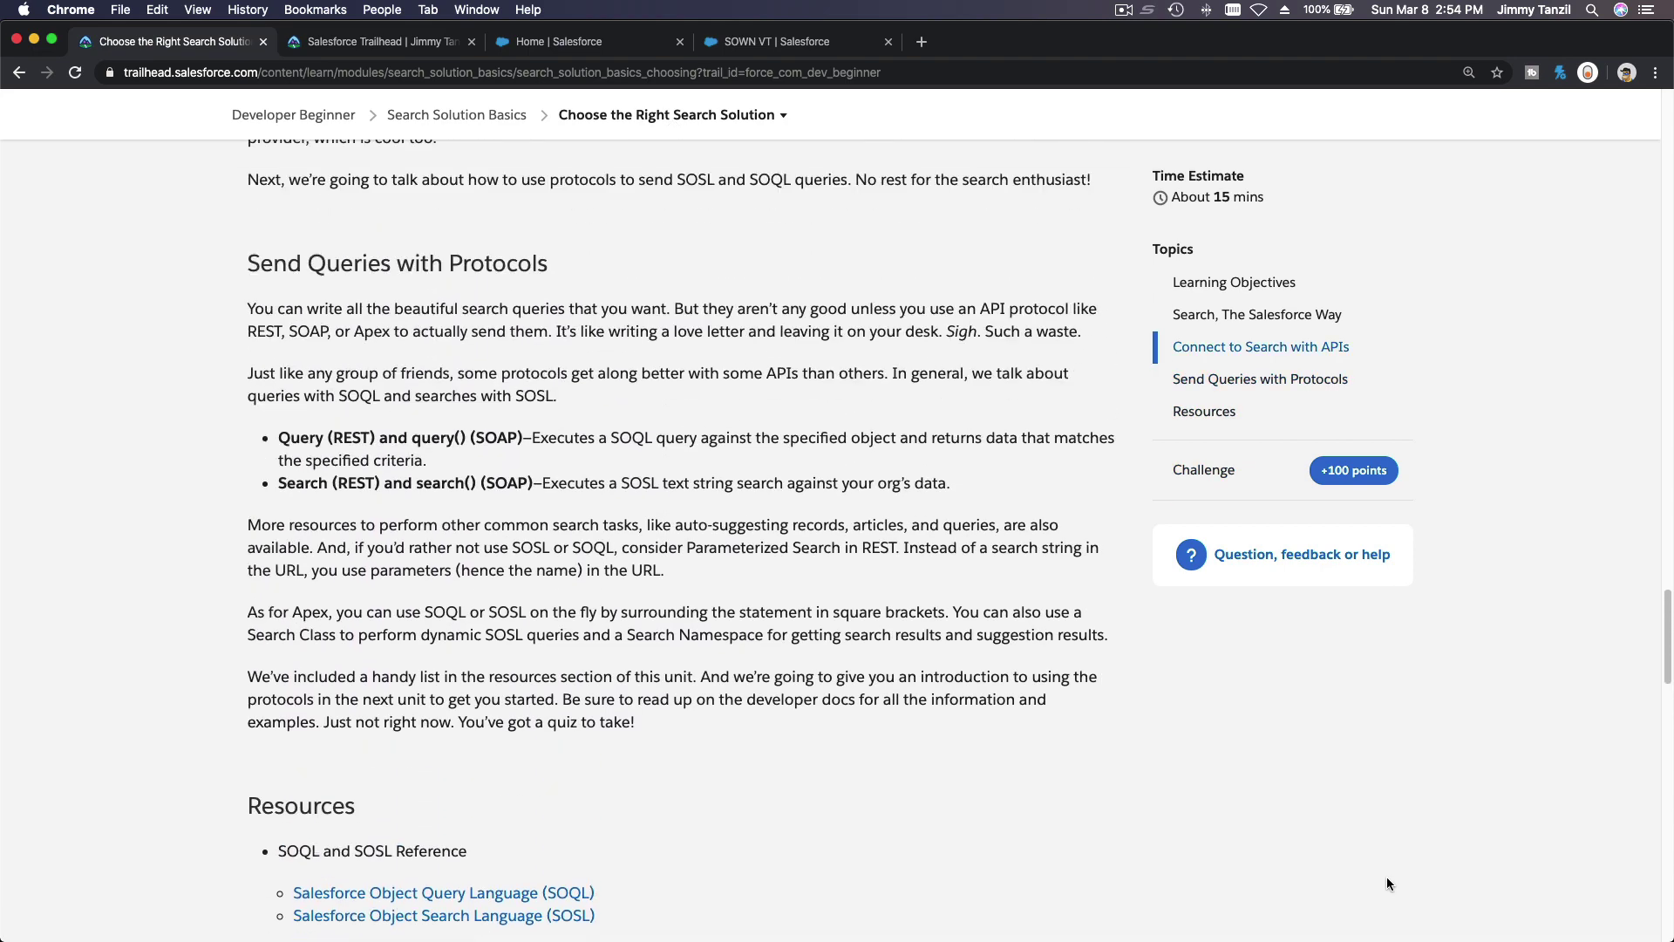
{"action": "scroll", "coordinate": [1097, 719], "scroll_direction": "up", "scroll_amount": 1}
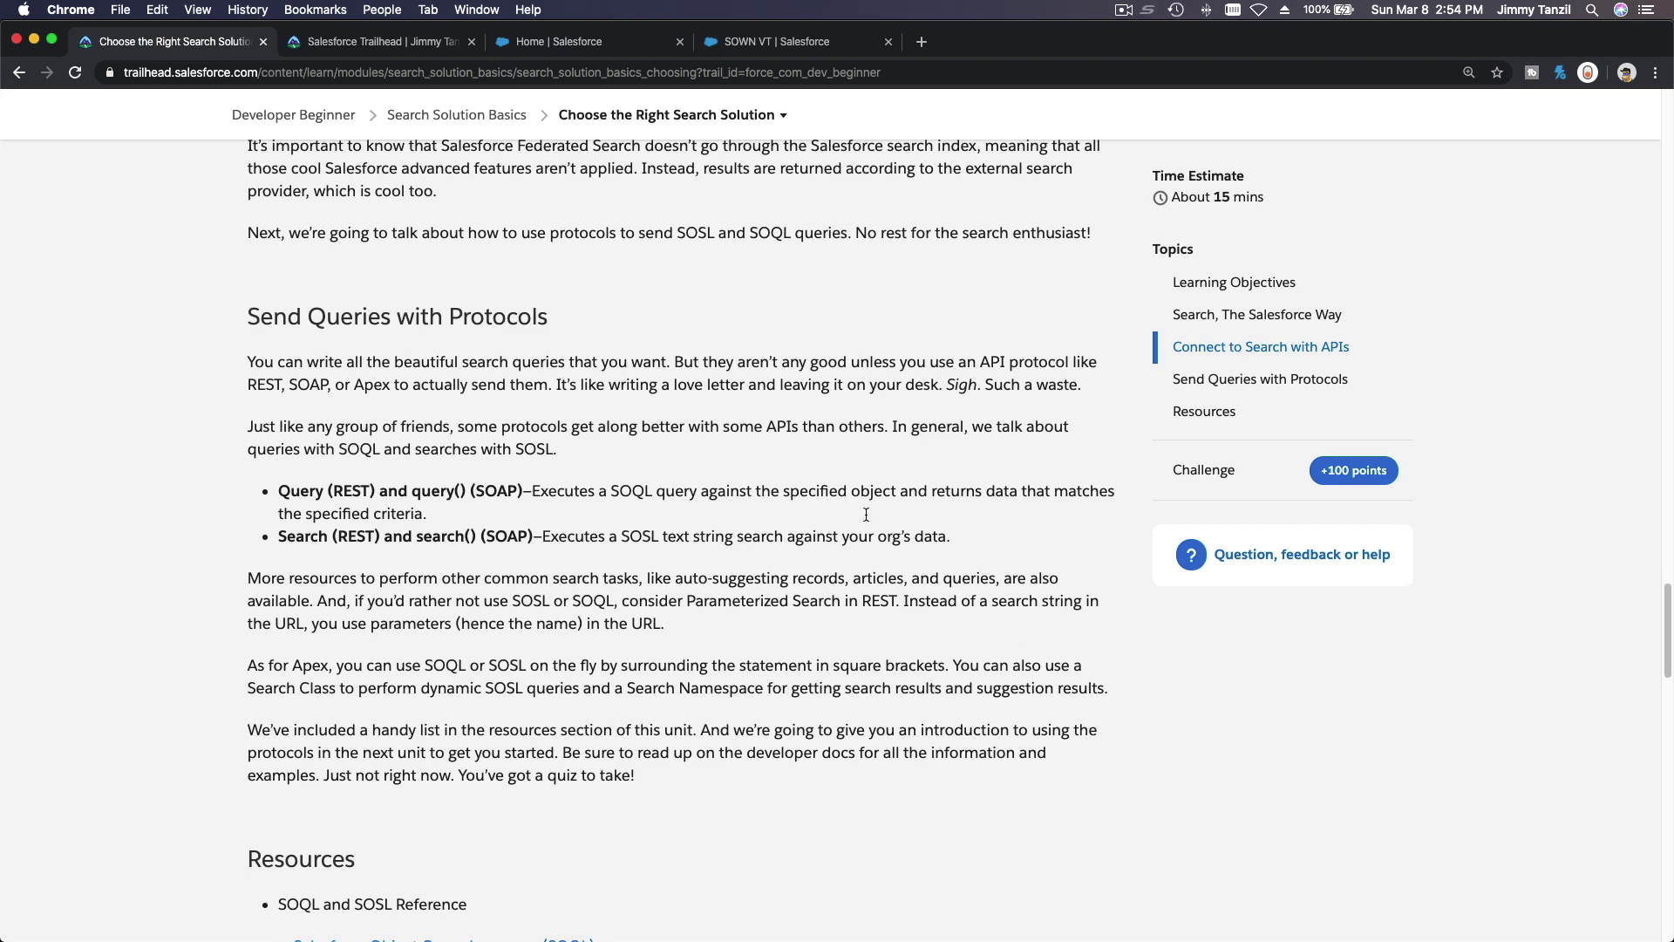
{"action": "scroll", "coordinate": [746, 410], "scroll_direction": "up", "scroll_amount": 2}
{"action": "scroll", "coordinate": [747, 410], "scroll_direction": "up", "scroll_amount": 8}
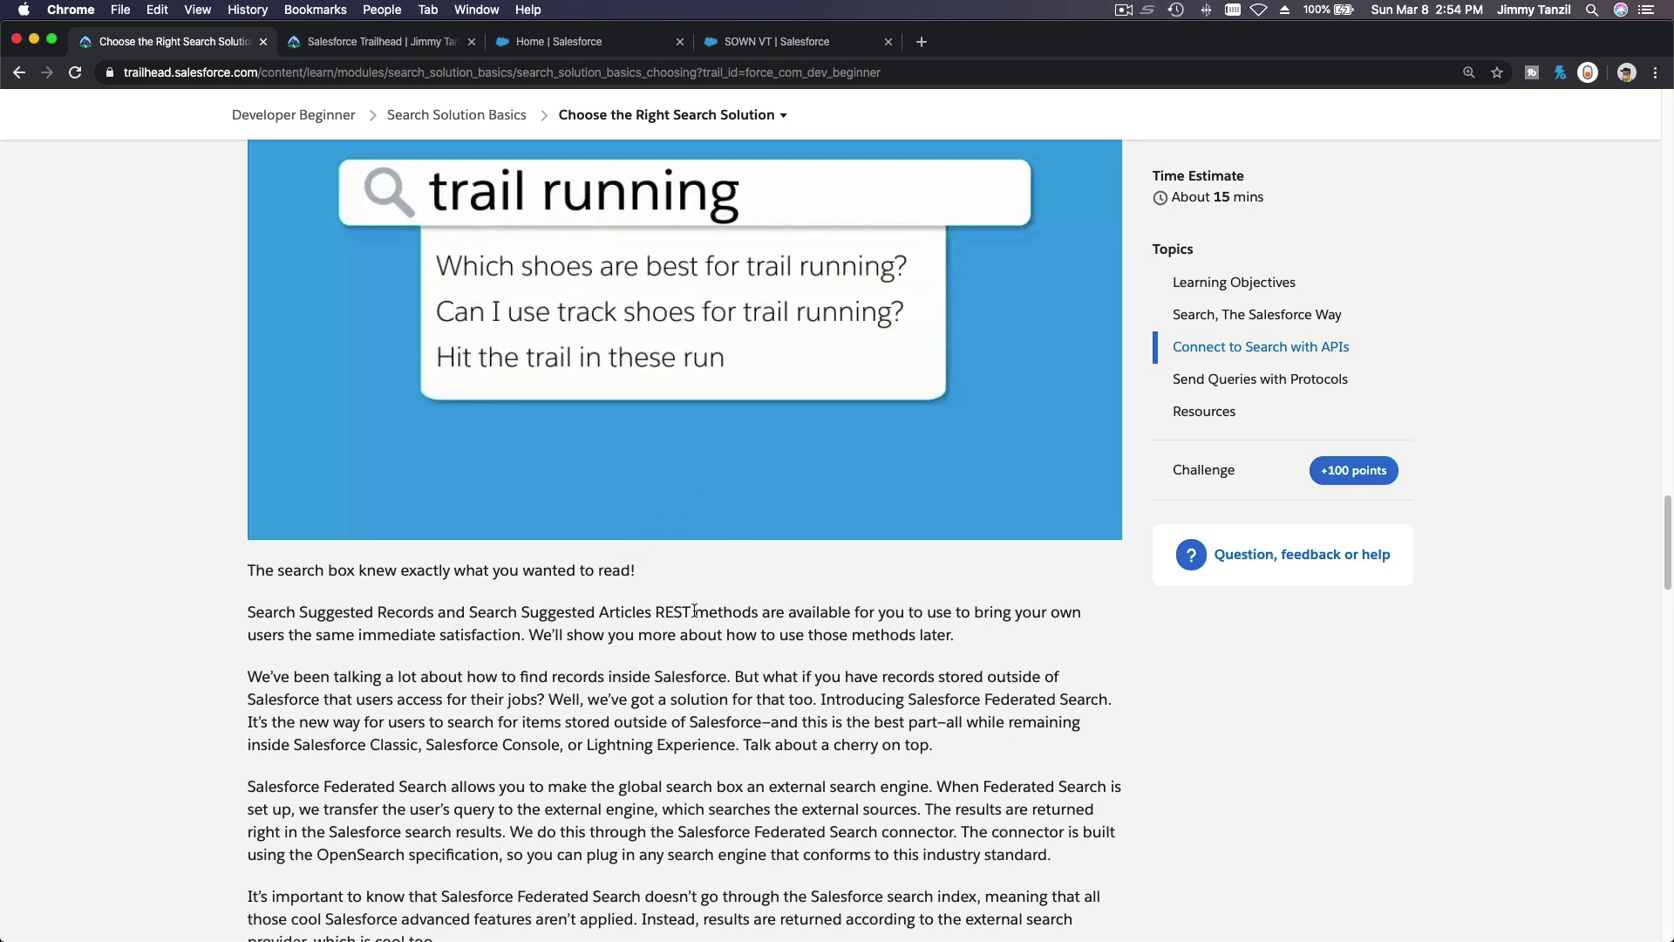
Step: Review the Search Suggested Records paragraph and the lesson content above it
{"action": "triple_click", "coordinate": [669, 618]}
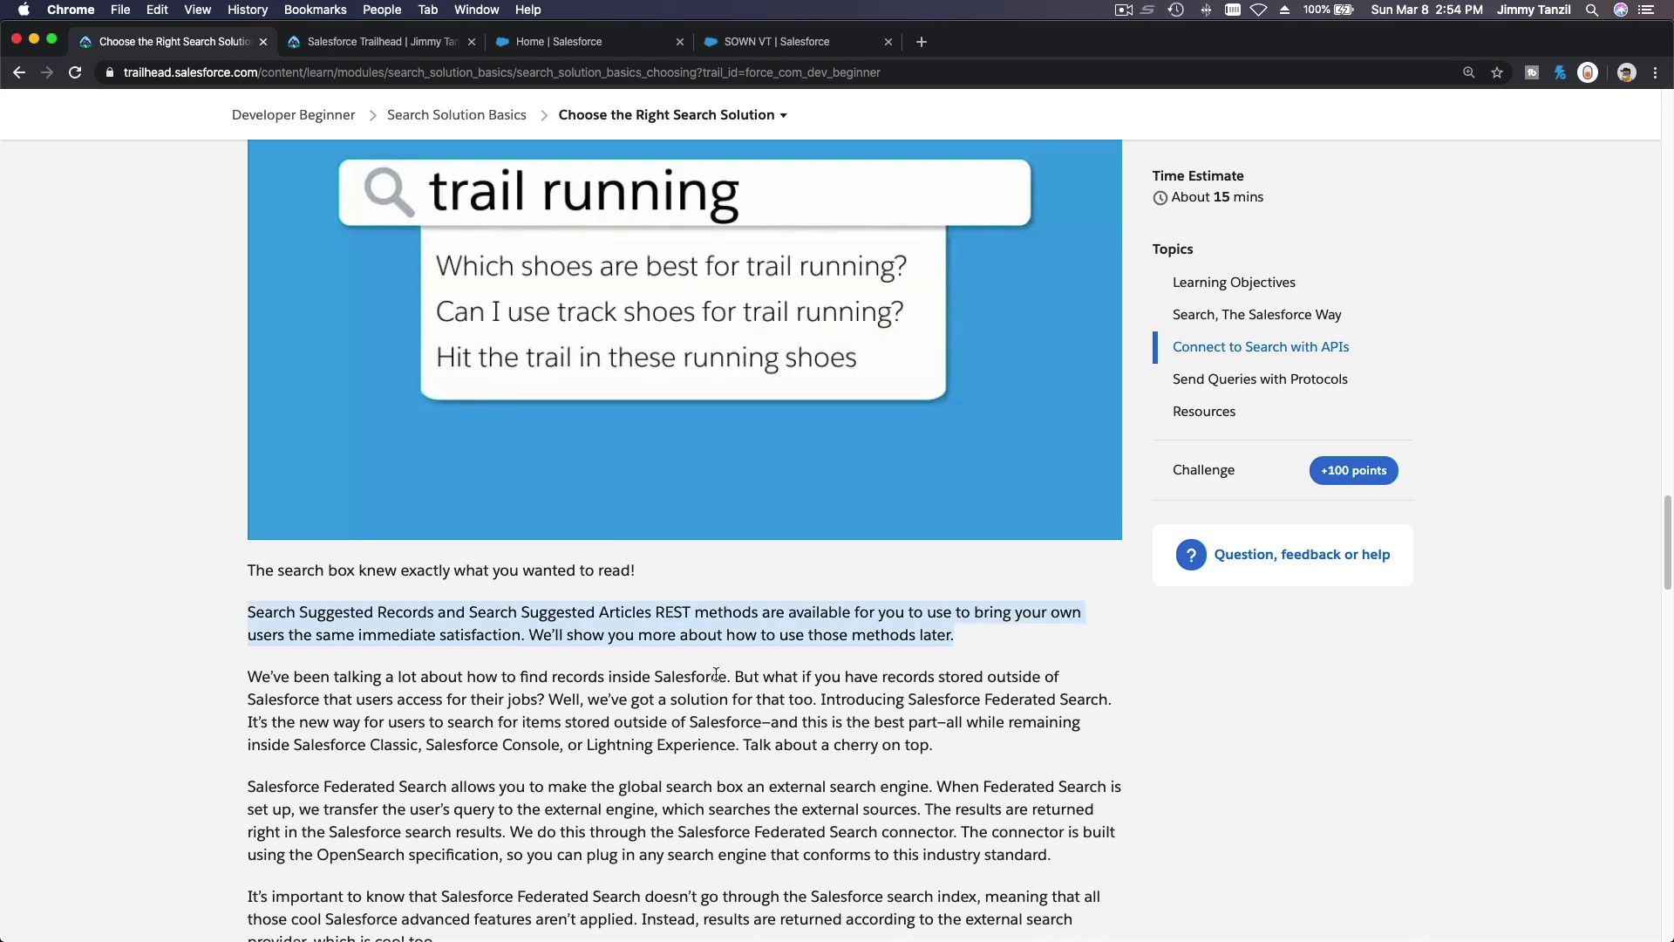
{"action": "scroll", "coordinate": [714, 624], "scroll_direction": "up", "scroll_amount": 1}
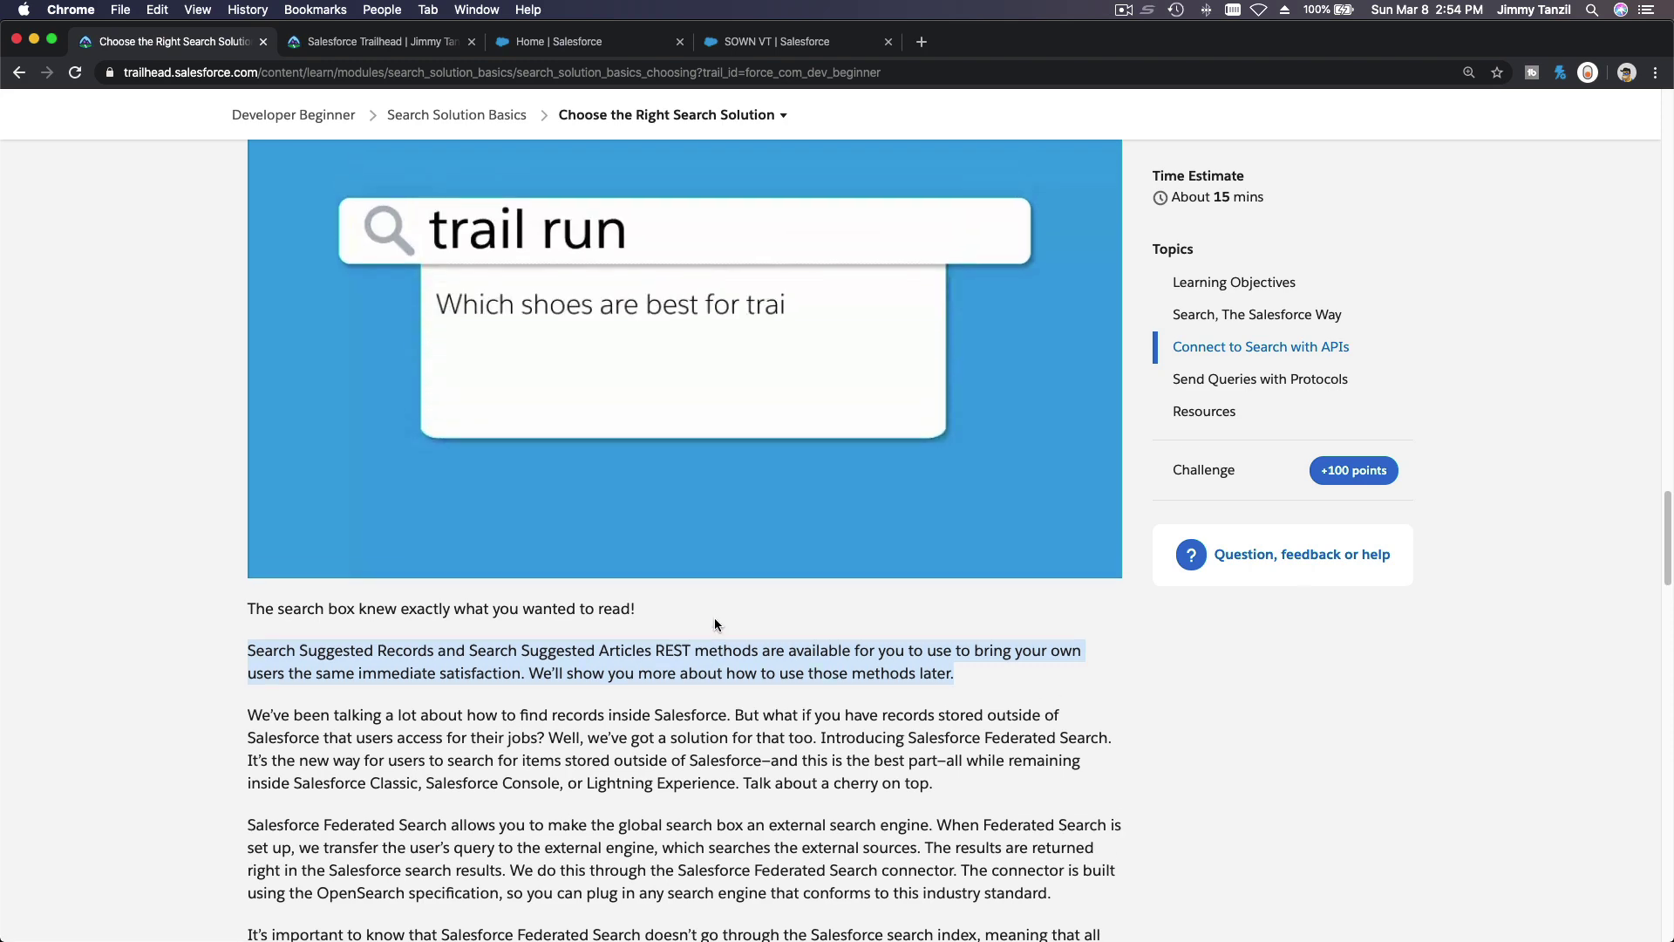
{"action": "scroll", "coordinate": [660, 379], "scroll_direction": "up", "scroll_amount": 2}
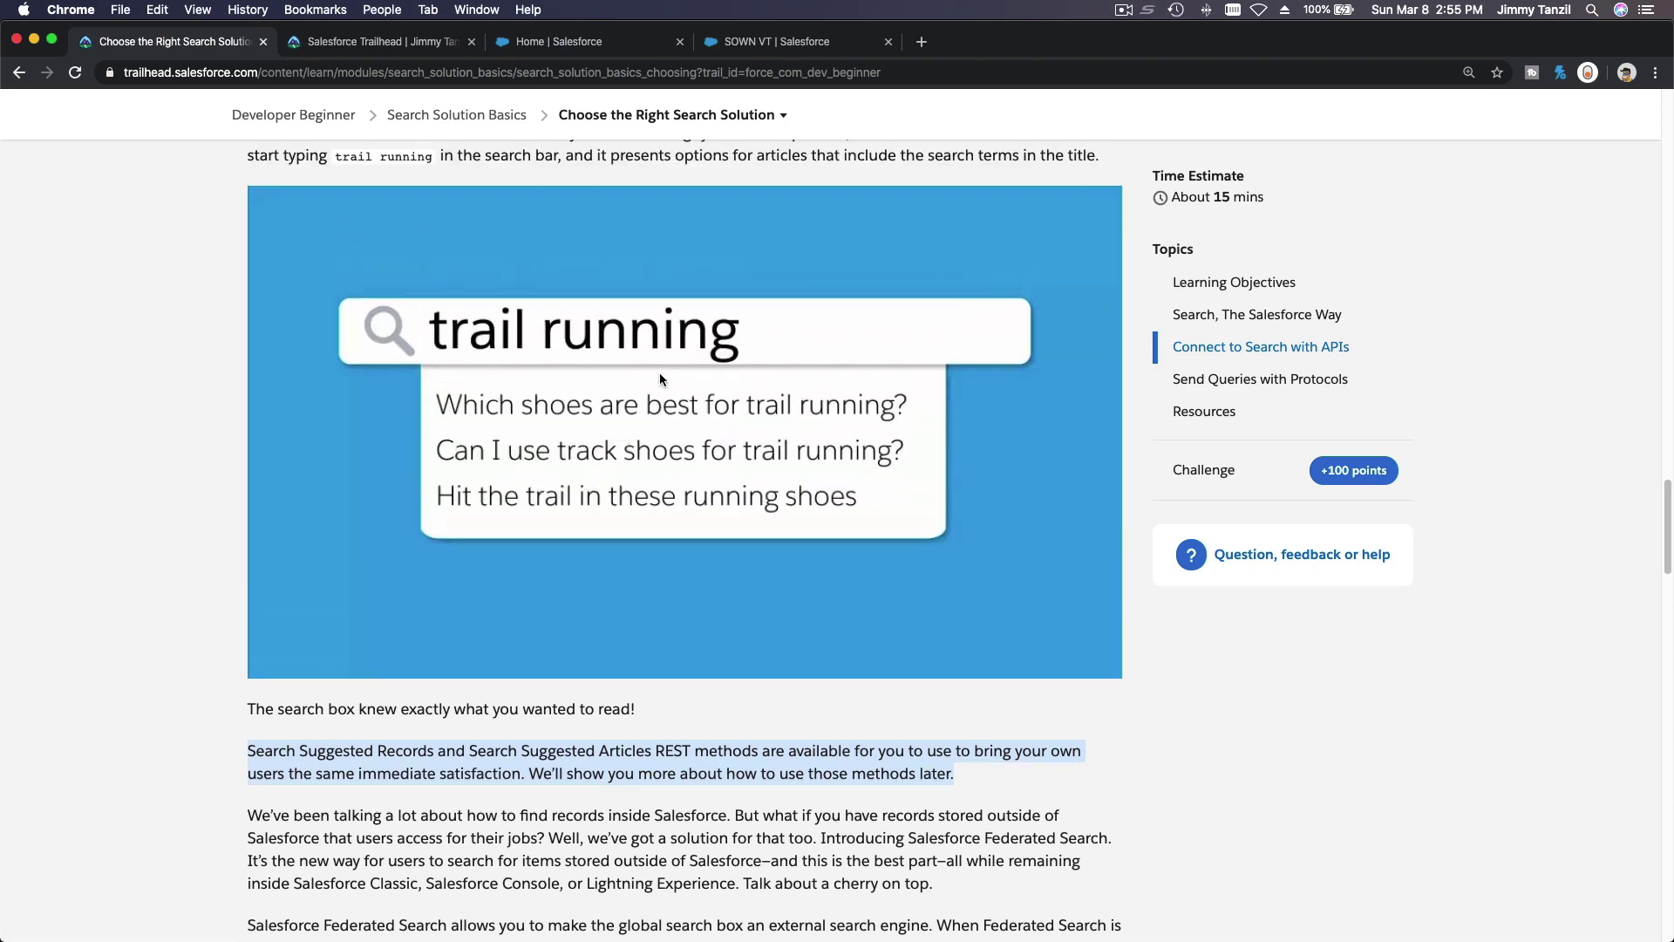
{"action": "scroll", "coordinate": [659, 380], "scroll_direction": "up", "scroll_amount": 5}
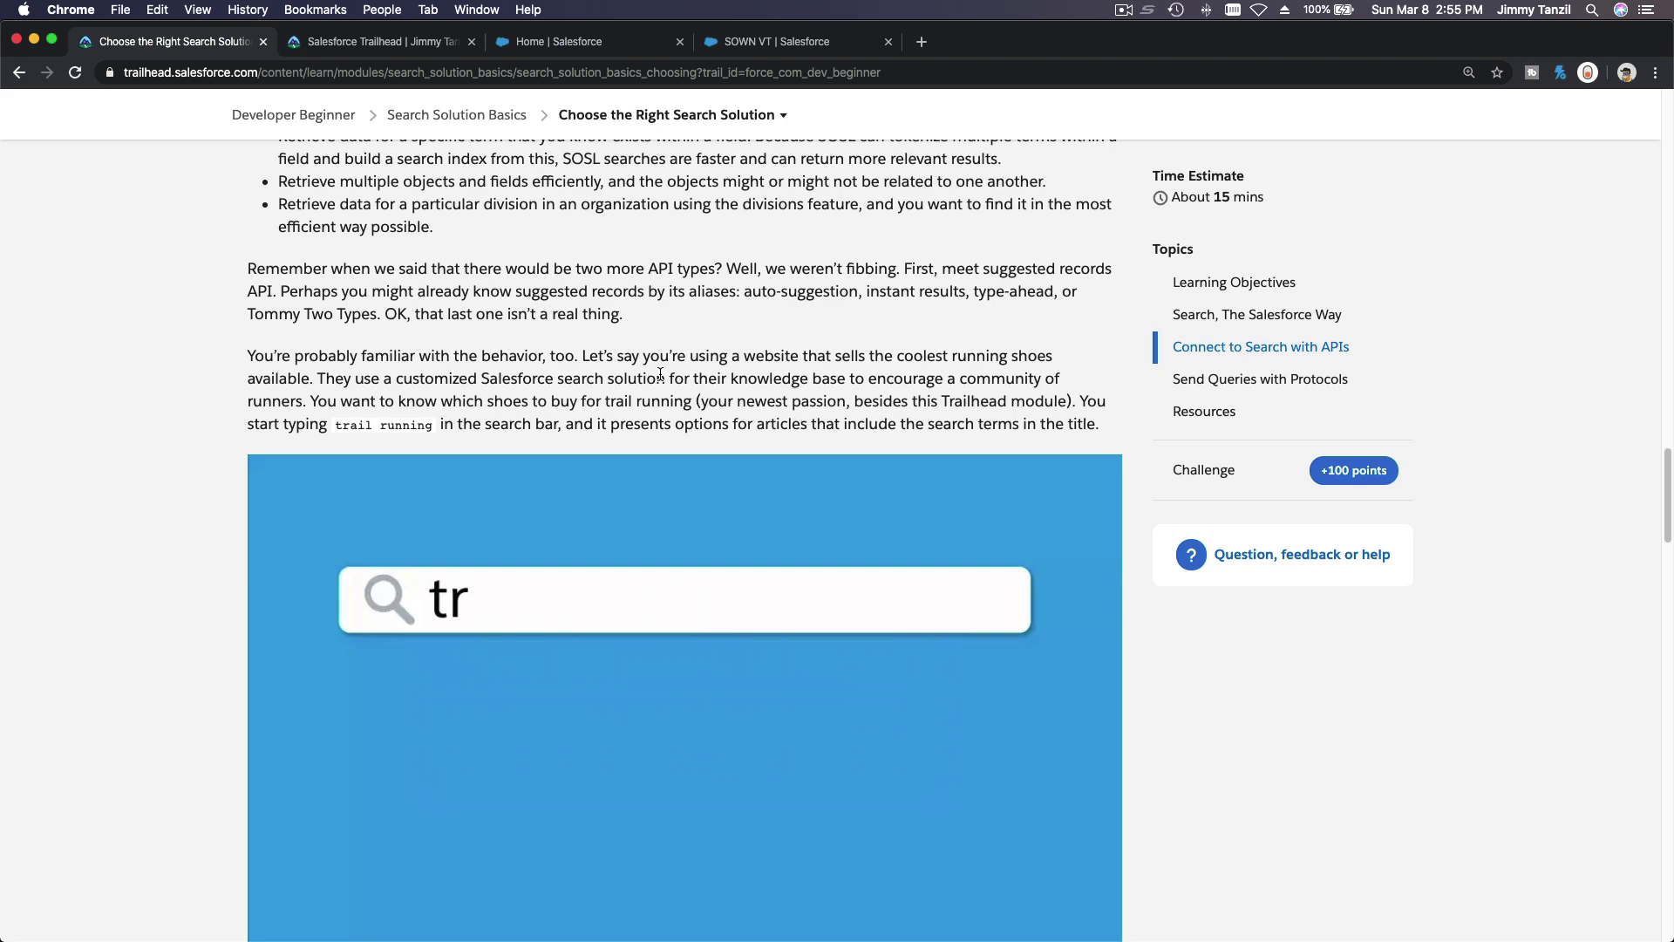
{"action": "scroll", "coordinate": [661, 373], "scroll_direction": "up", "scroll_amount": 10}
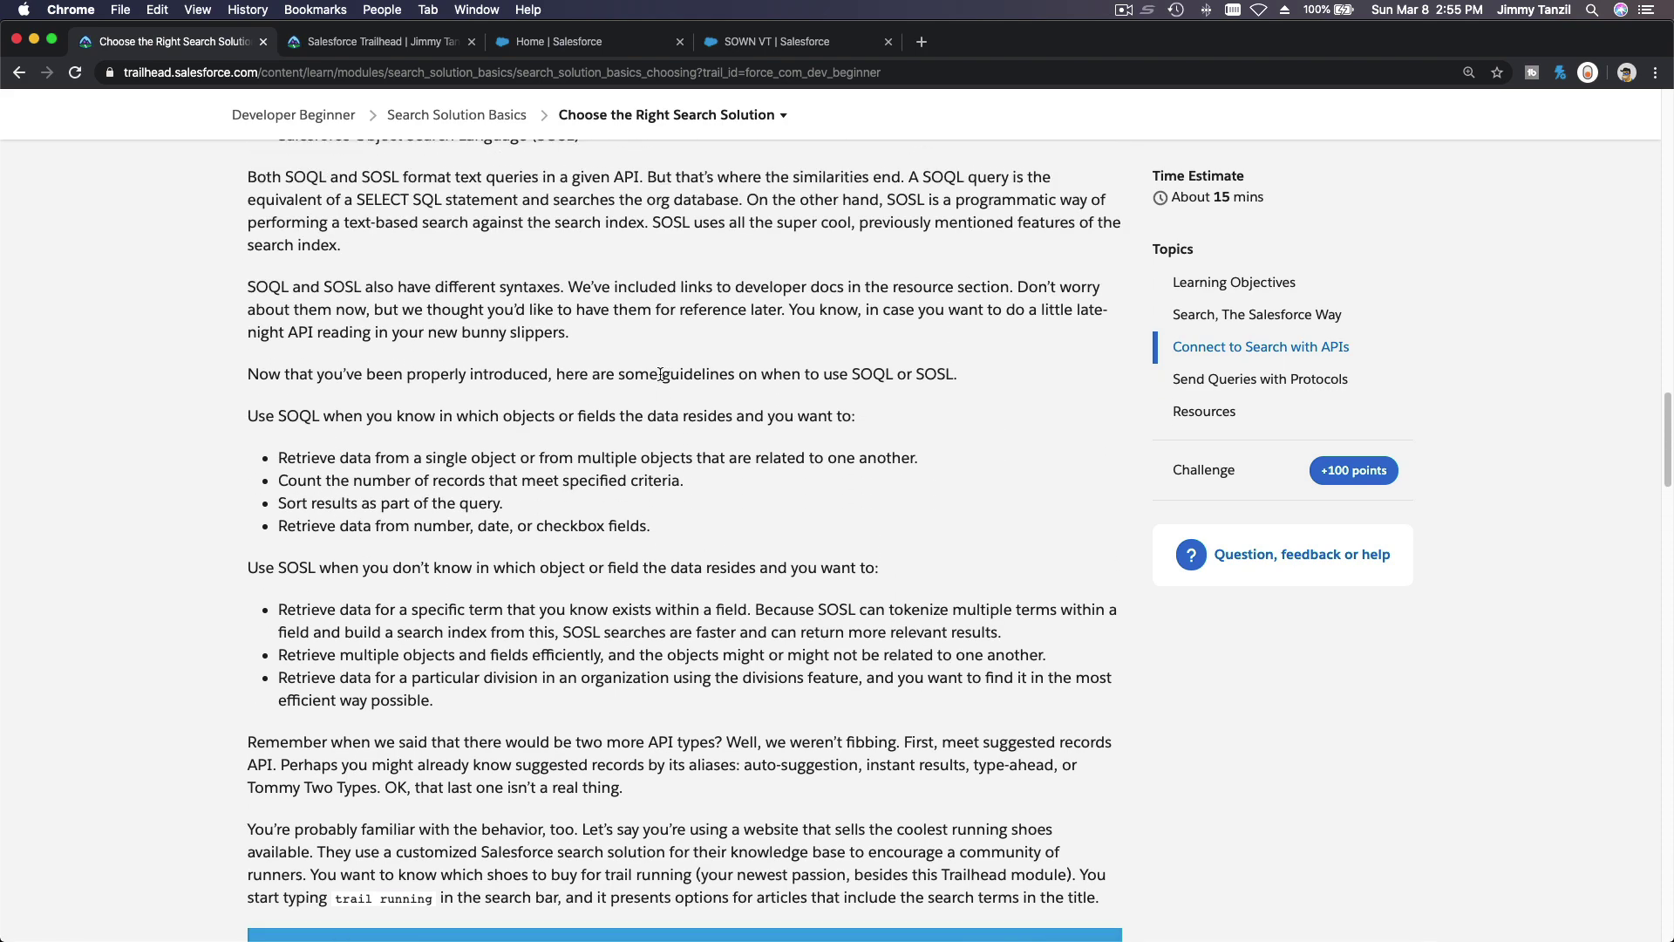
{"action": "scroll", "coordinate": [660, 373], "scroll_direction": "up", "scroll_amount": 10}
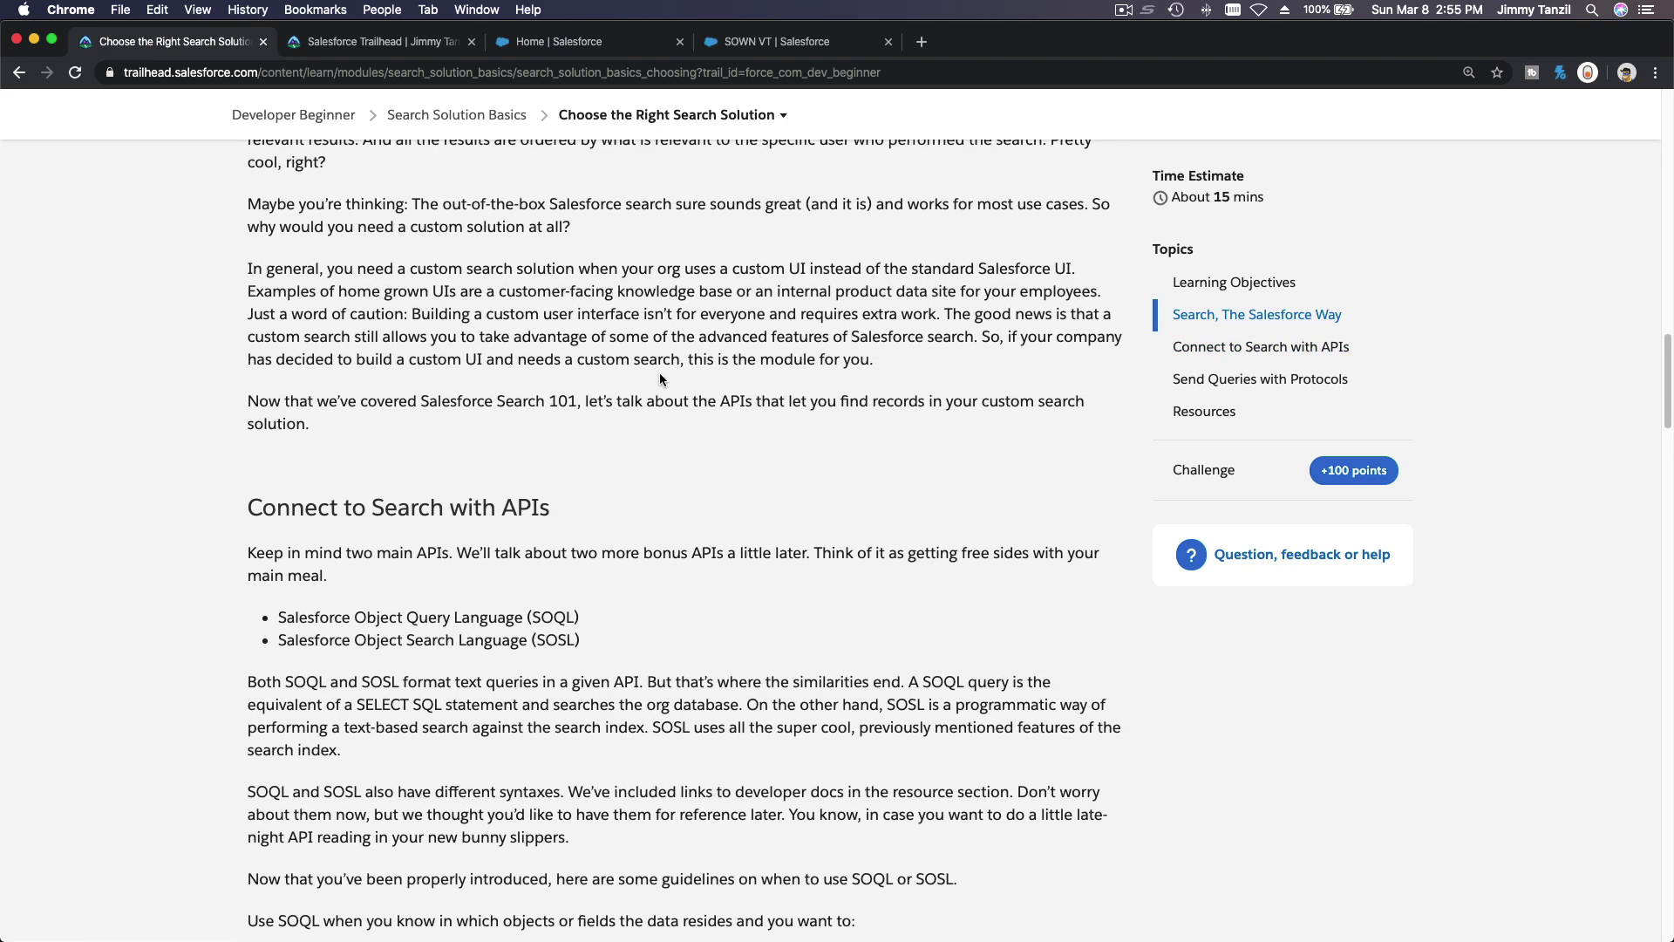
{"action": "scroll", "coordinate": [661, 375], "scroll_direction": "up", "scroll_amount": 15}
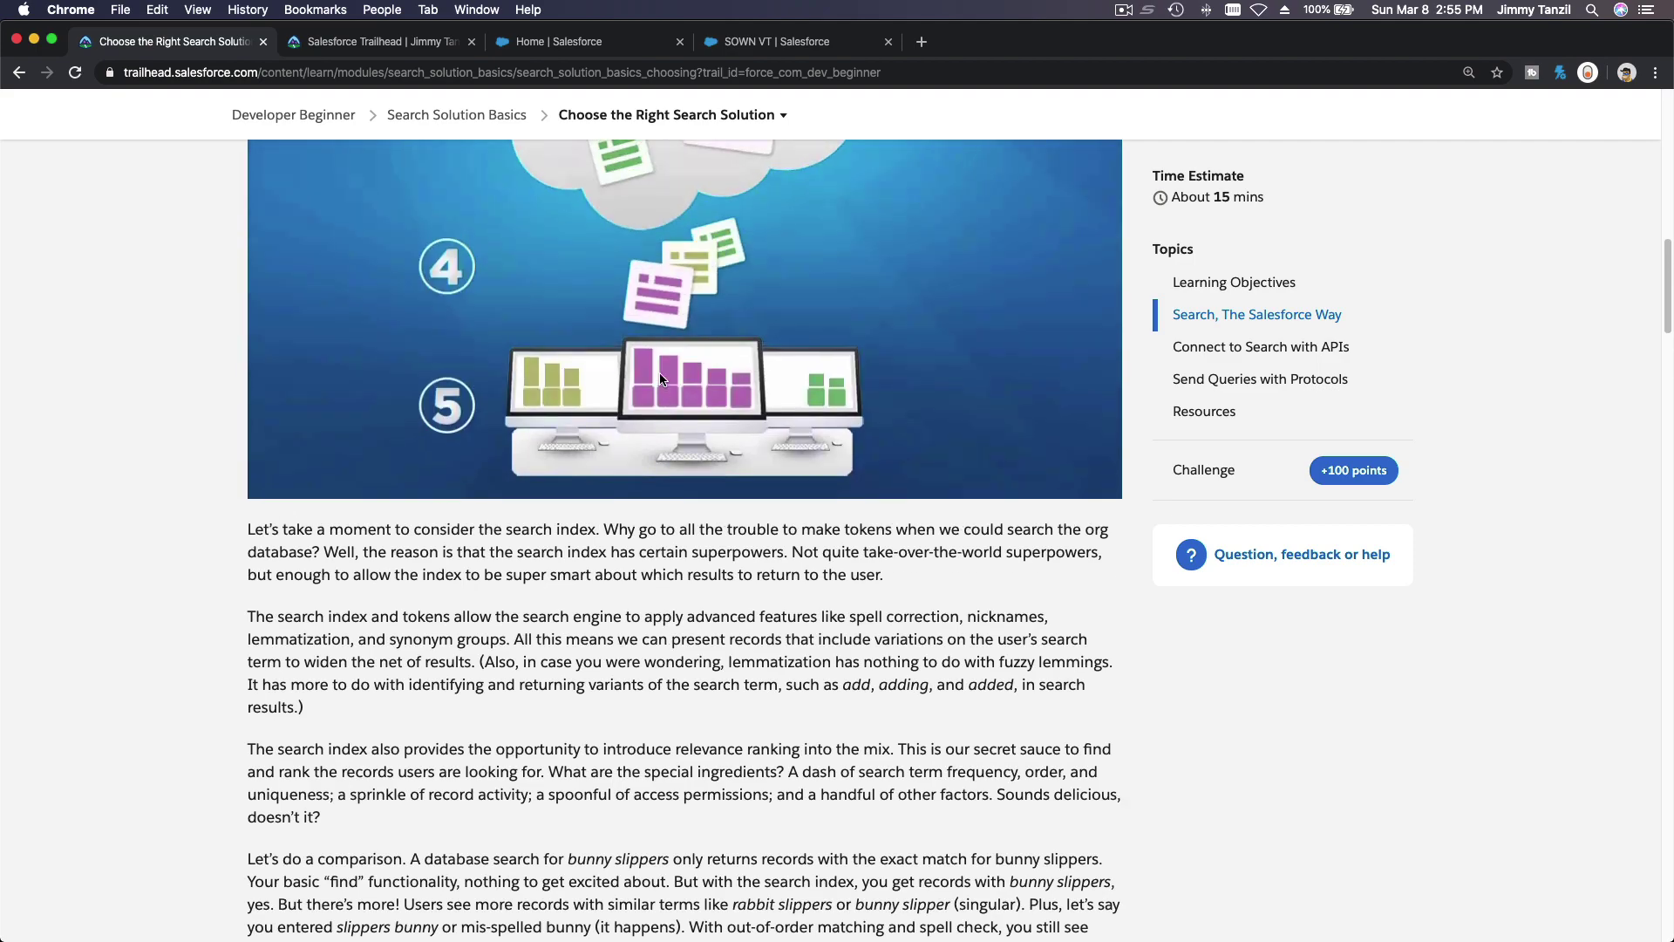
{"action": "scroll", "coordinate": [660, 379], "scroll_direction": "up", "scroll_amount": 15}
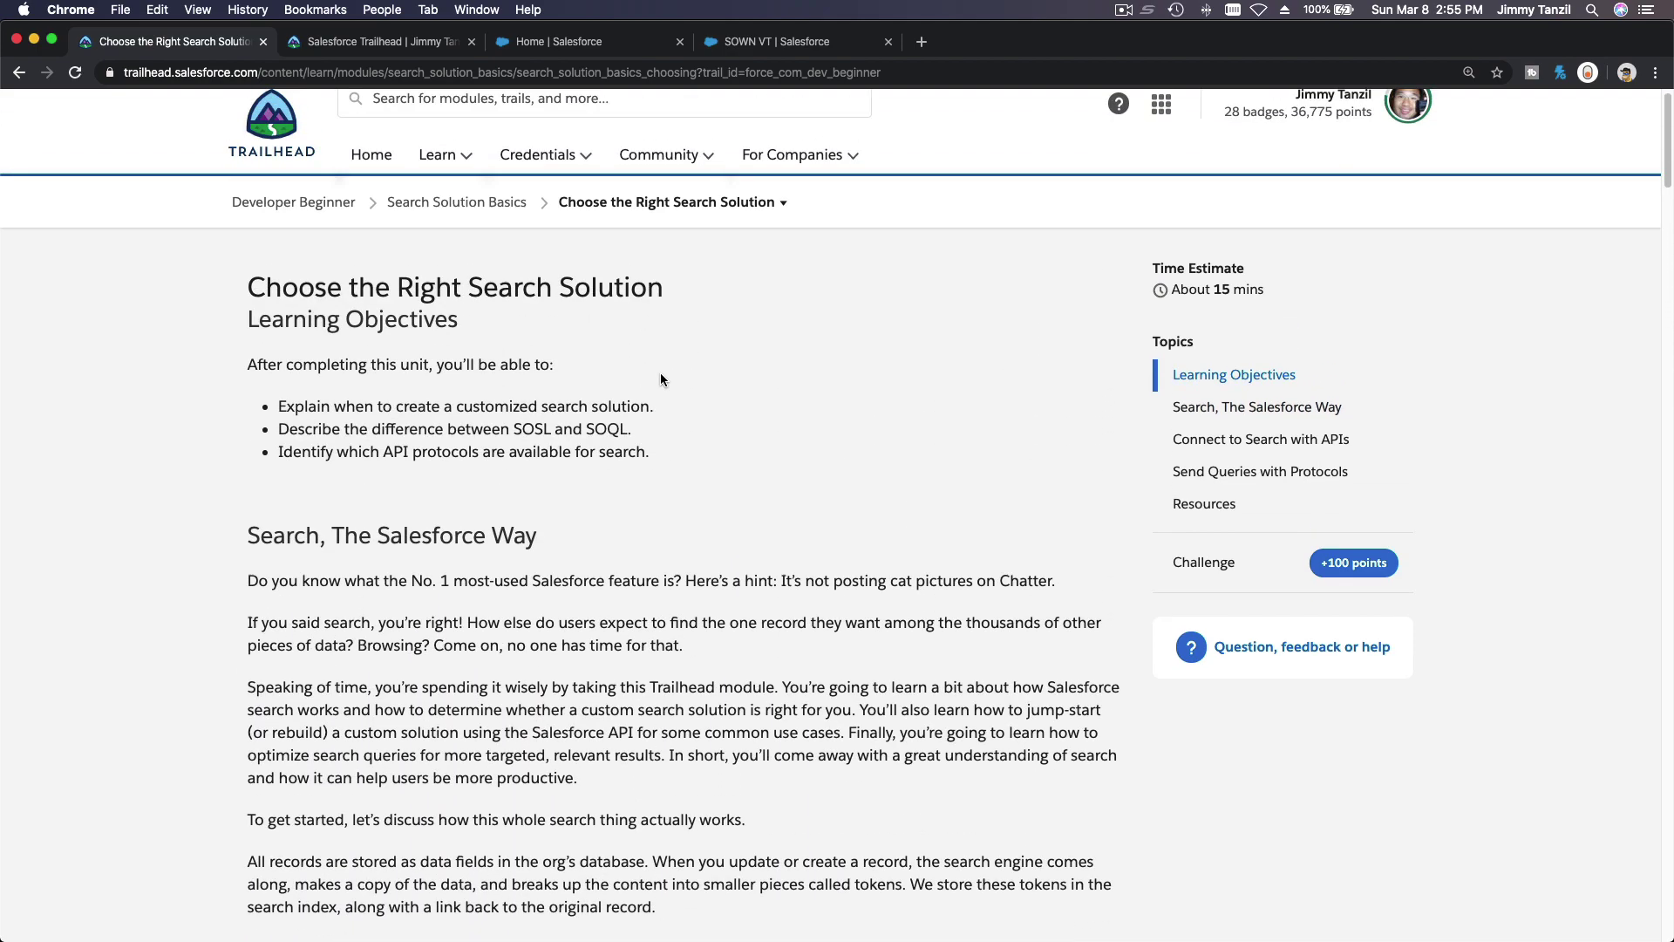
{"action": "scroll", "coordinate": [751, 338], "scroll_direction": "down", "scroll_amount": 20}
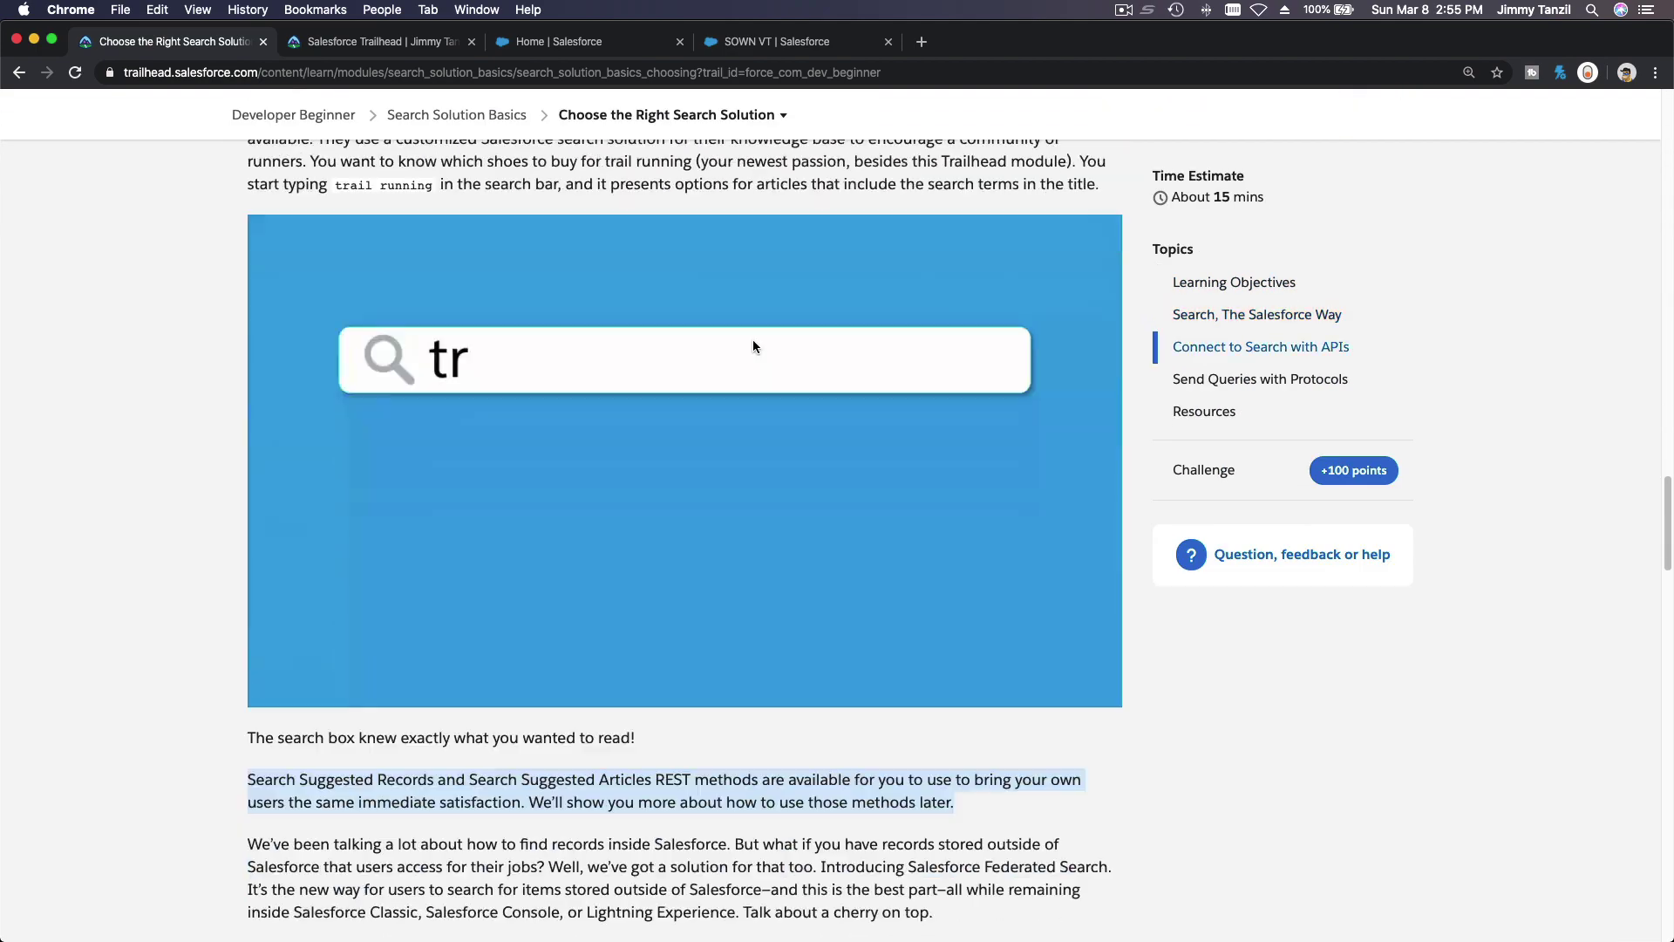
{"action": "scroll", "coordinate": [752, 339], "scroll_direction": "down", "scroll_amount": 20}
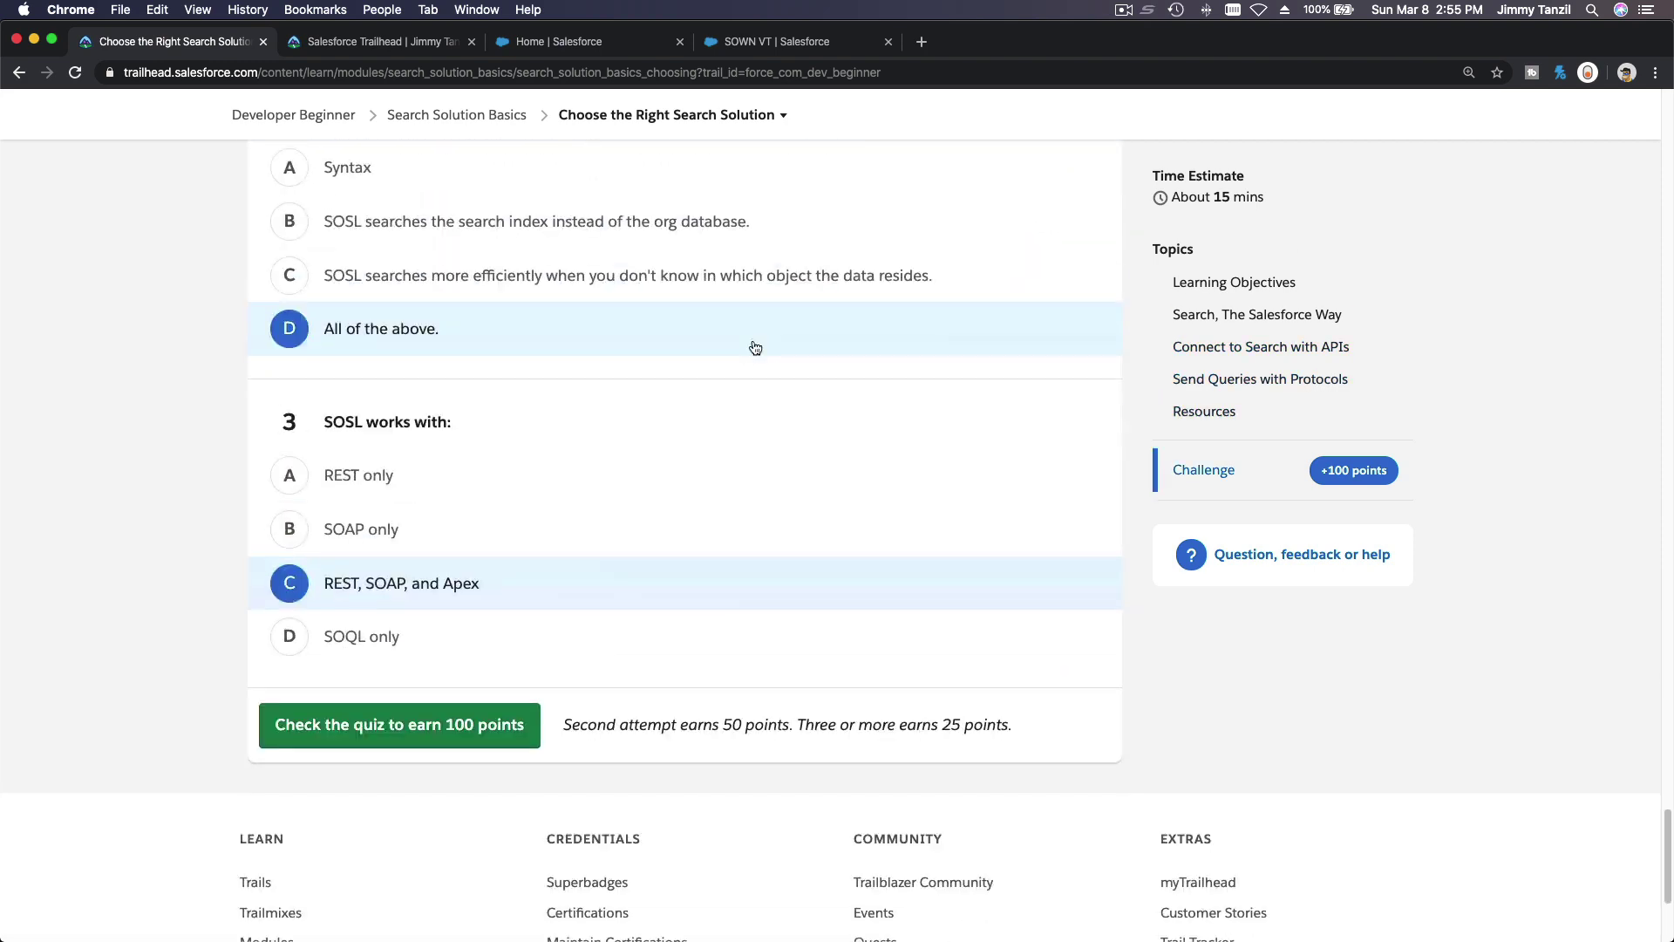
{"action": "left_click", "coordinate": [476, 731]}
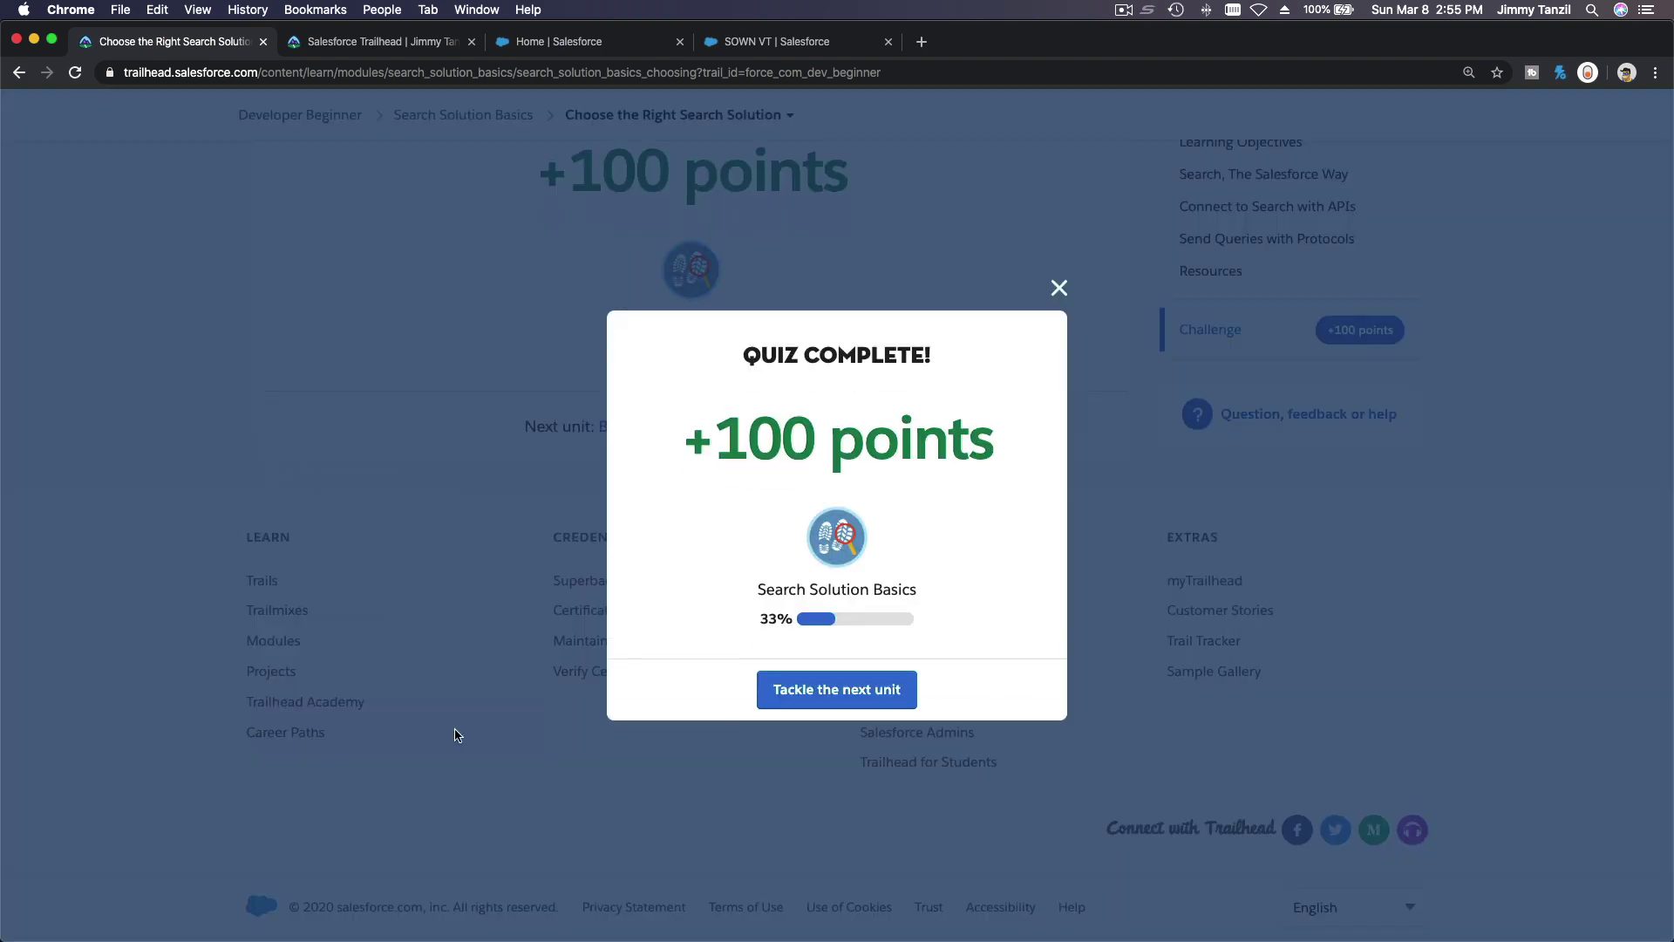
{"action": "left_click", "coordinate": [852, 691]}
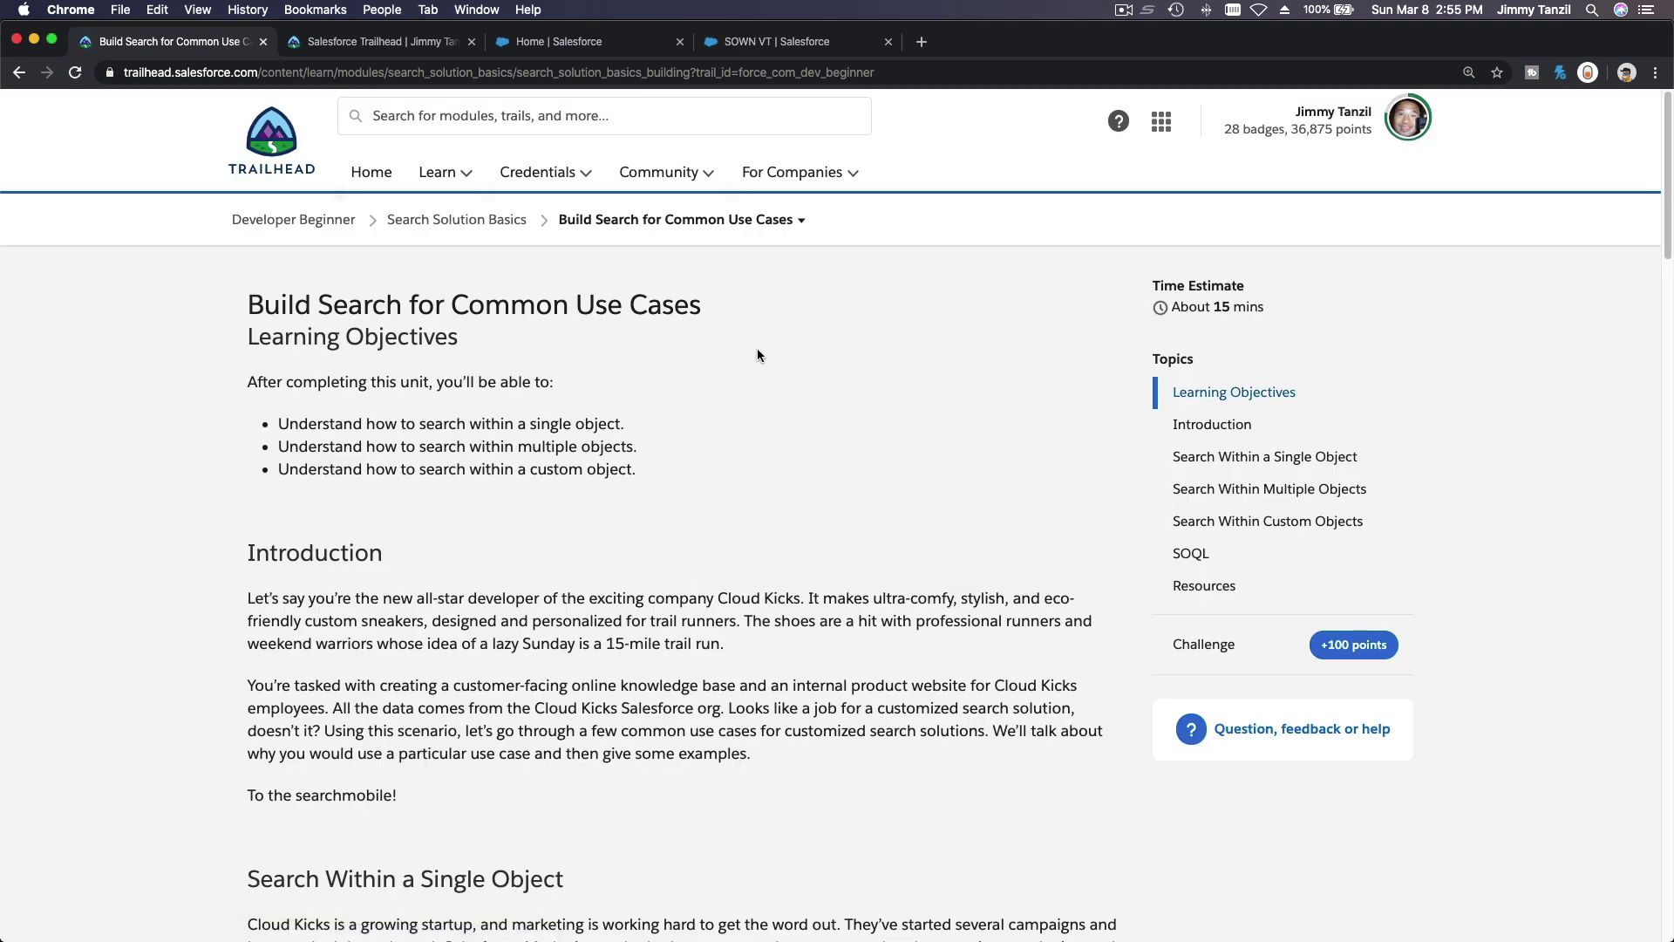
{"action": "scroll", "coordinate": [865, 392], "scroll_direction": "down", "scroll_amount": 5}
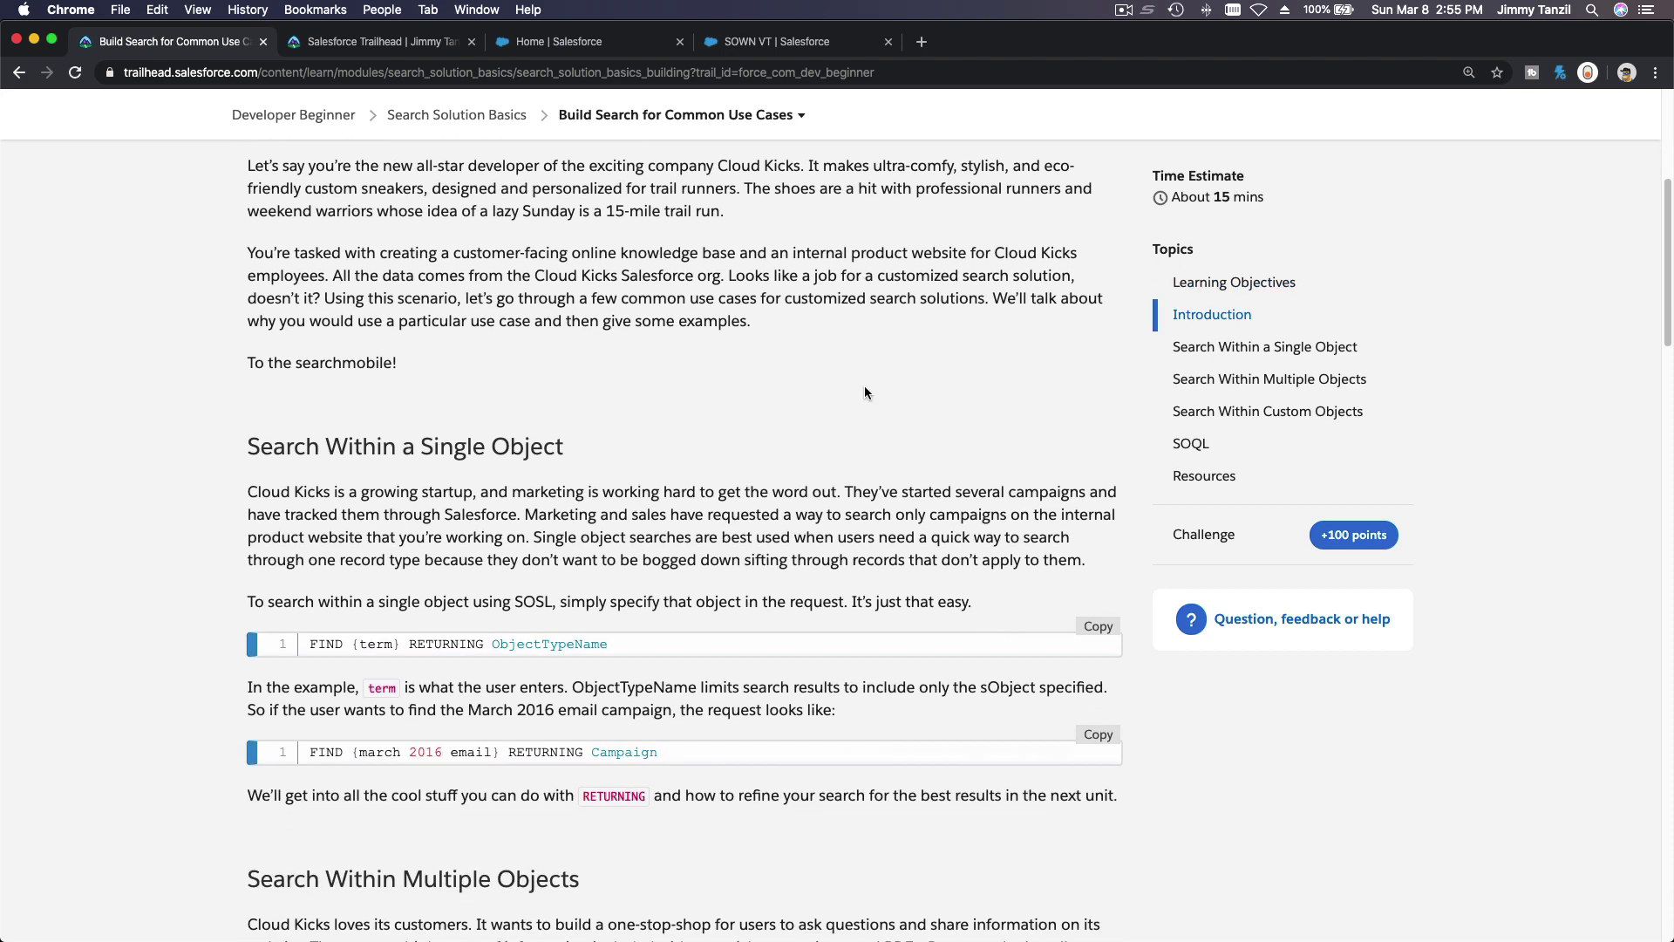
{"action": "scroll", "coordinate": [865, 392], "scroll_direction": "down", "scroll_amount": 1}
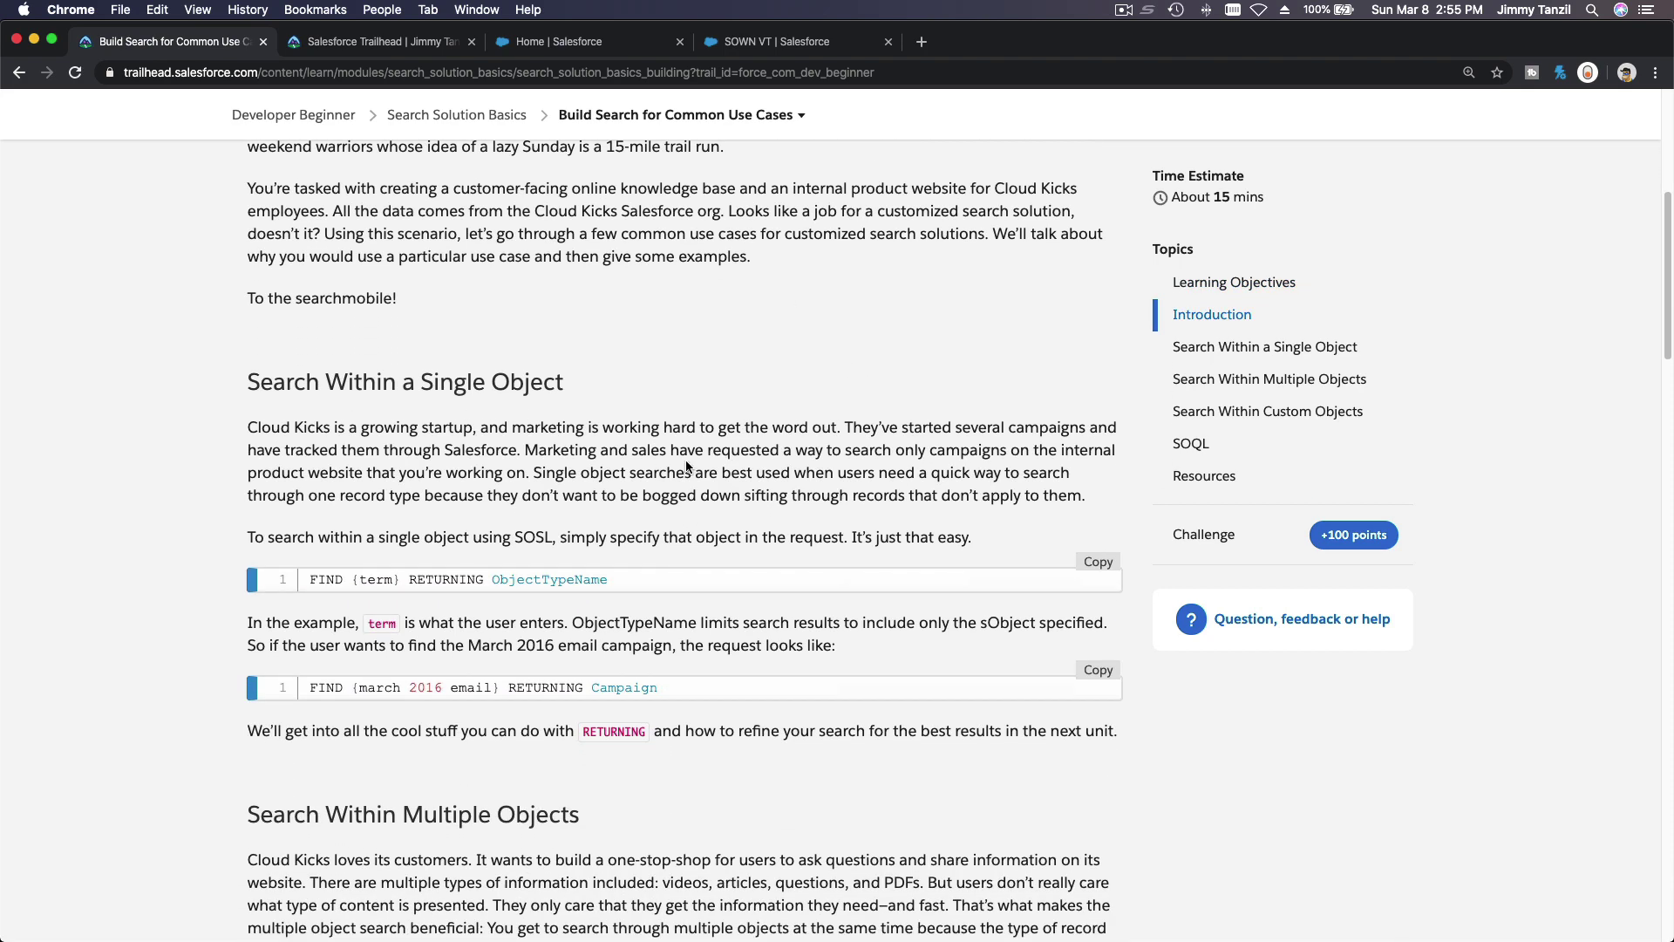
{"action": "scroll", "coordinate": [685, 462], "scroll_direction": "up", "scroll_amount": 1}
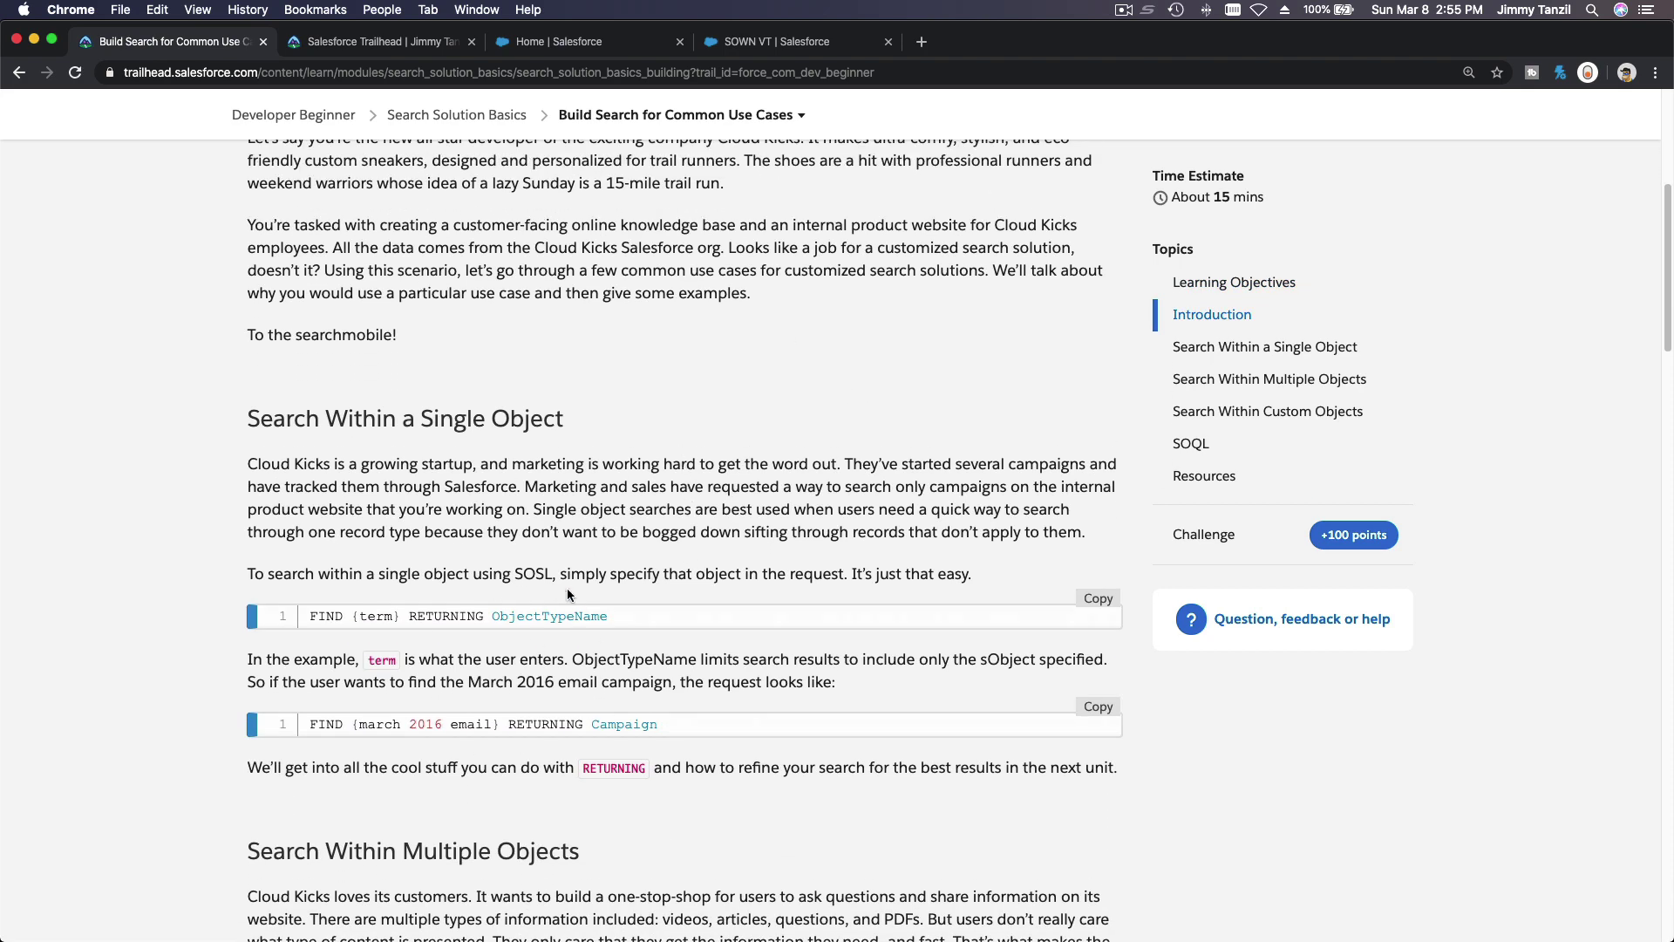
{"action": "scroll", "coordinate": [568, 592], "scroll_direction": "down", "scroll_amount": 4}
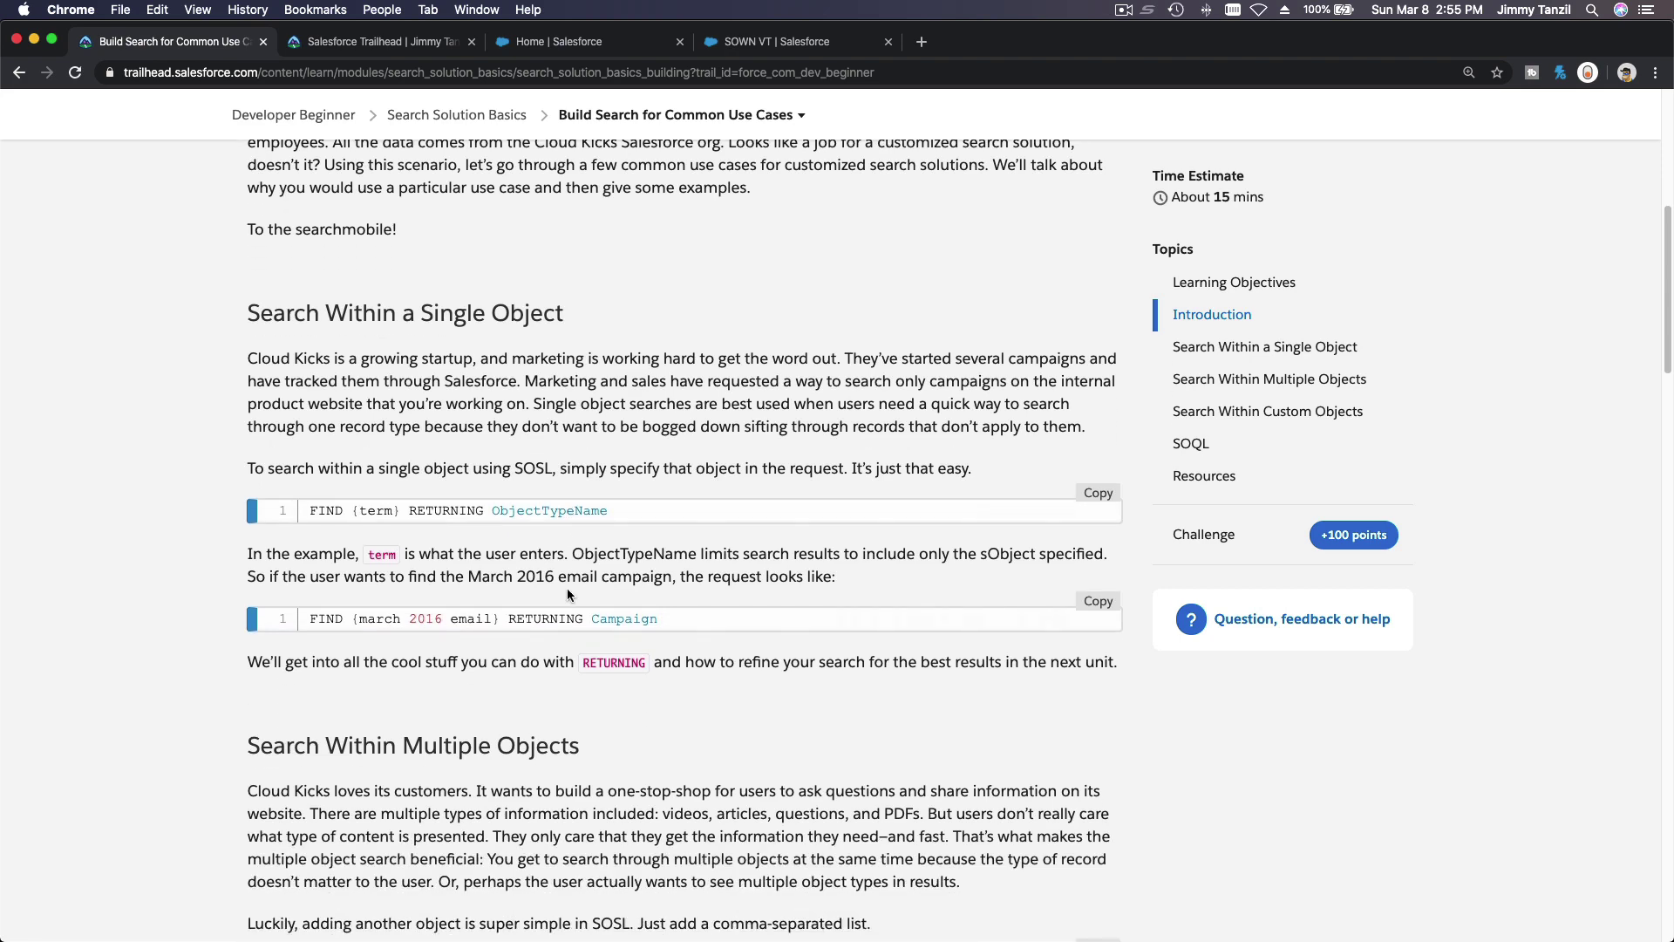
{"action": "scroll", "coordinate": [567, 593], "scroll_direction": "up", "scroll_amount": 4}
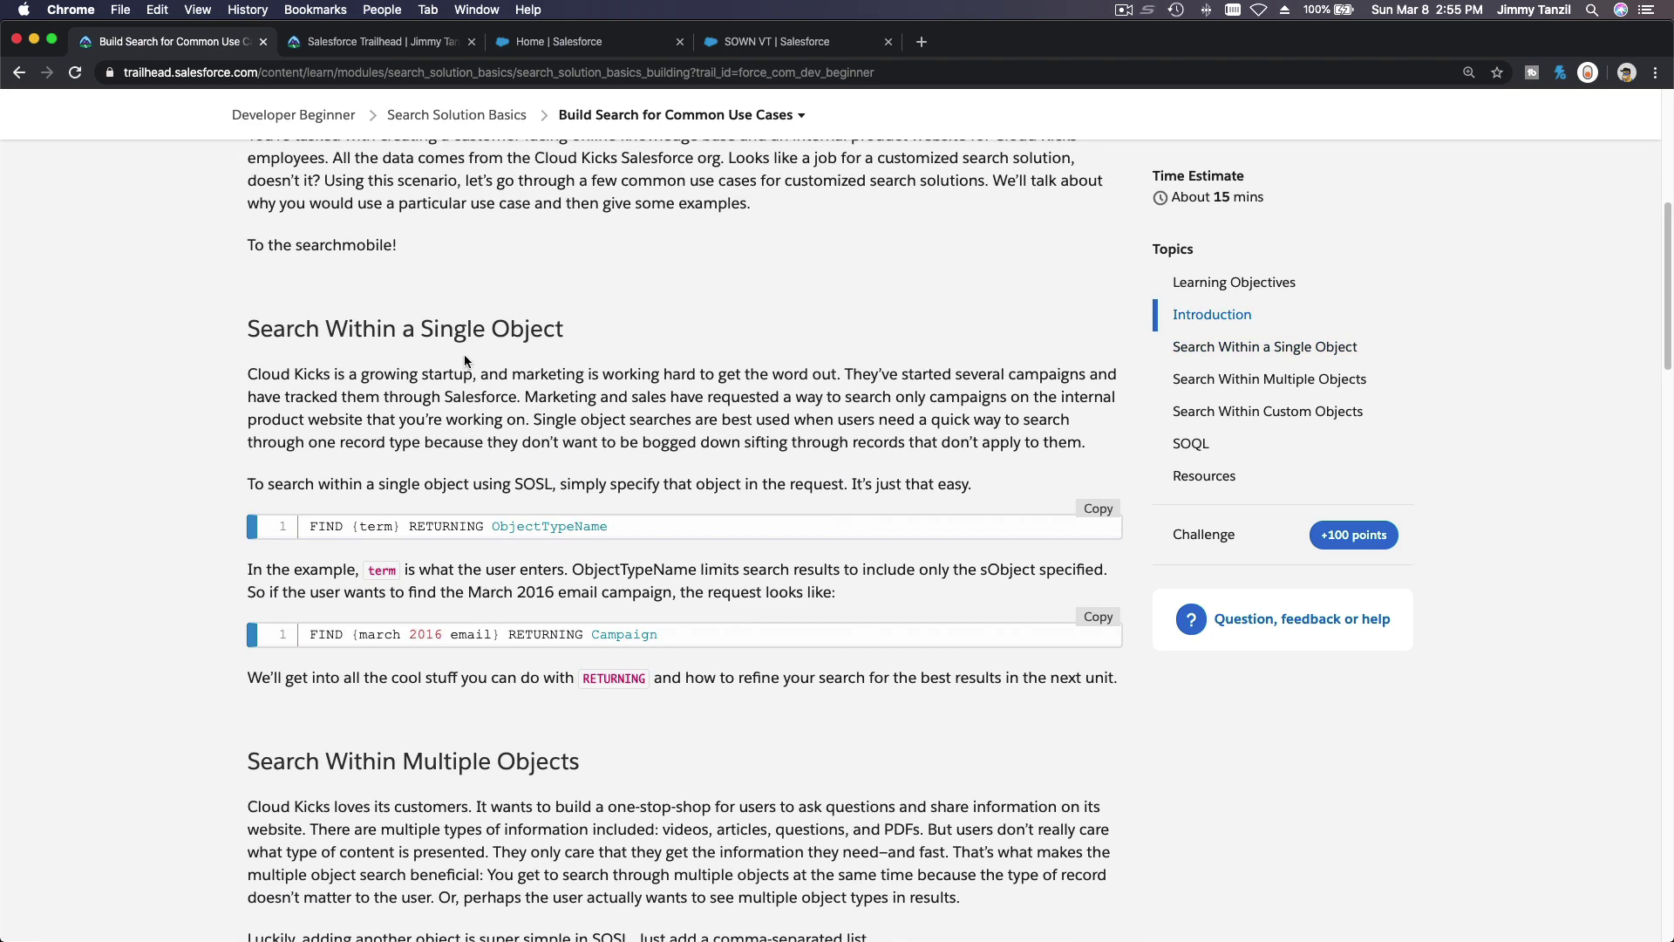
{"action": "triple_click", "coordinate": [460, 319]}
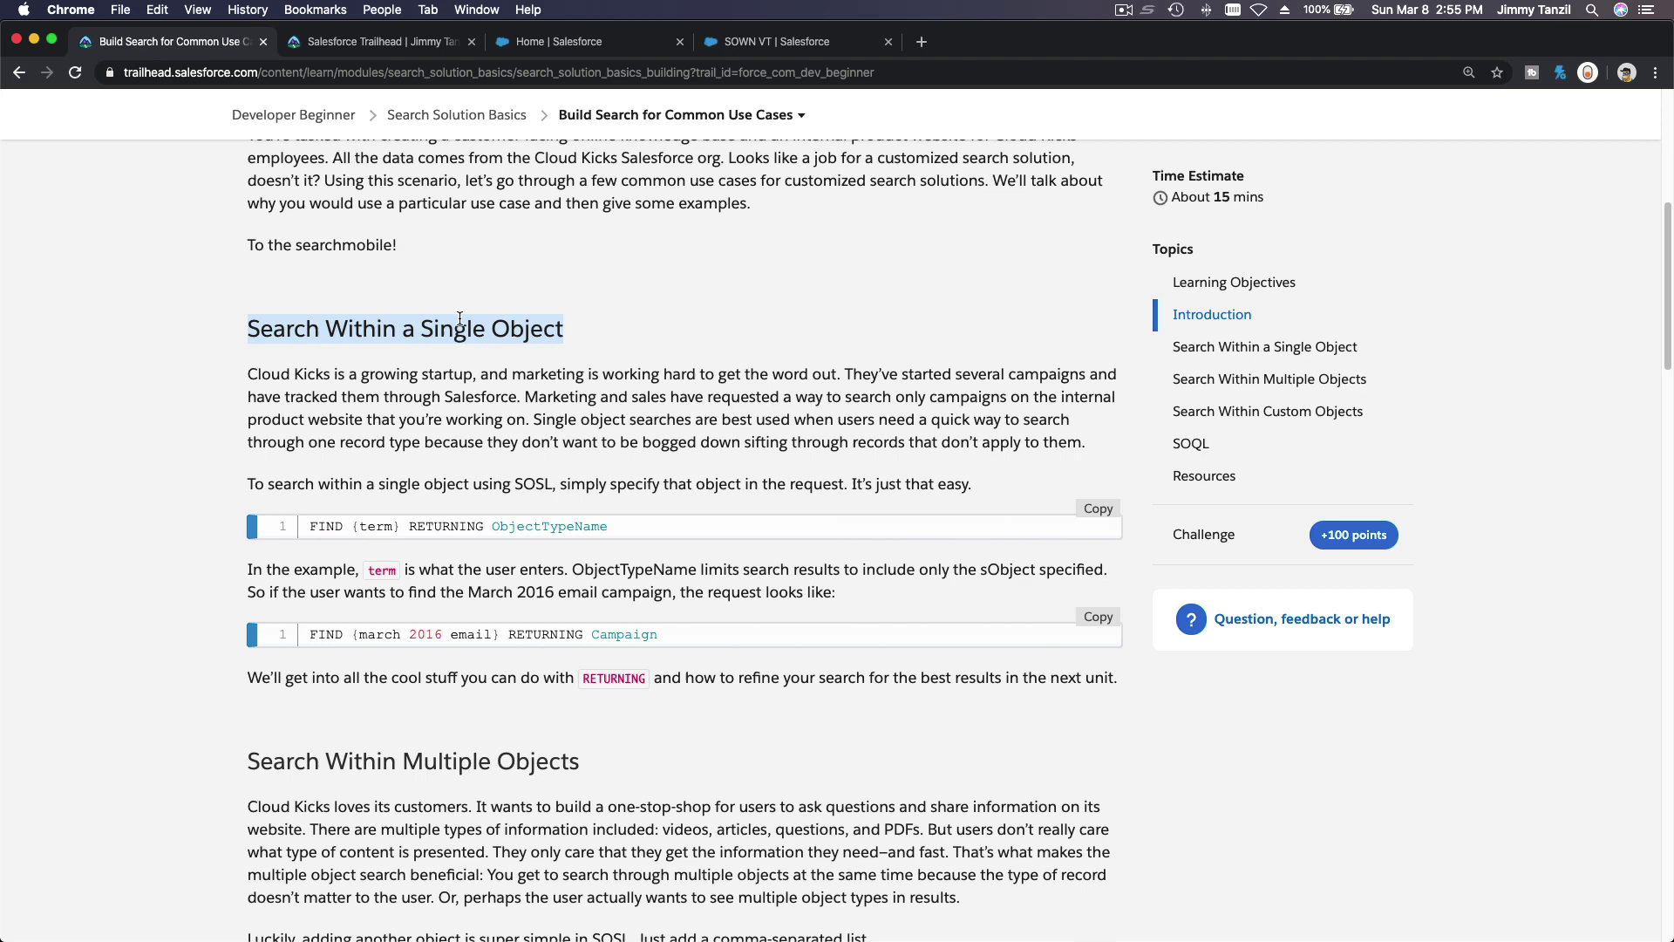
{"action": "scroll", "coordinate": [489, 475], "scroll_direction": "up", "scroll_amount": 5}
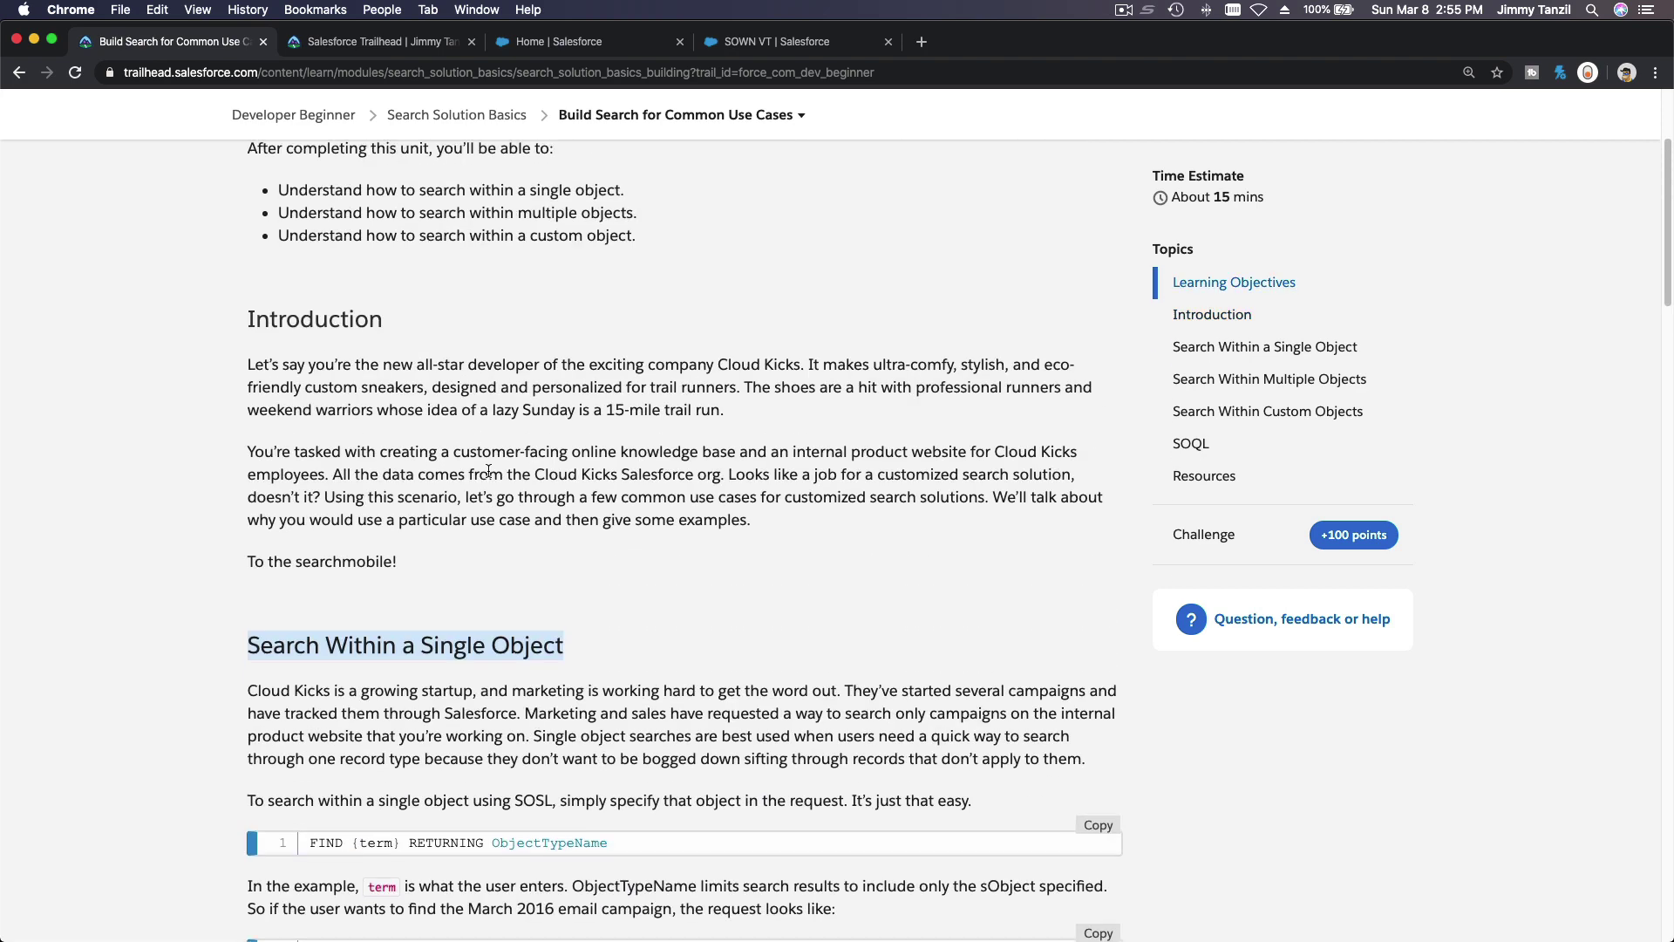
{"action": "scroll", "coordinate": [543, 600], "scroll_direction": "down", "scroll_amount": 5}
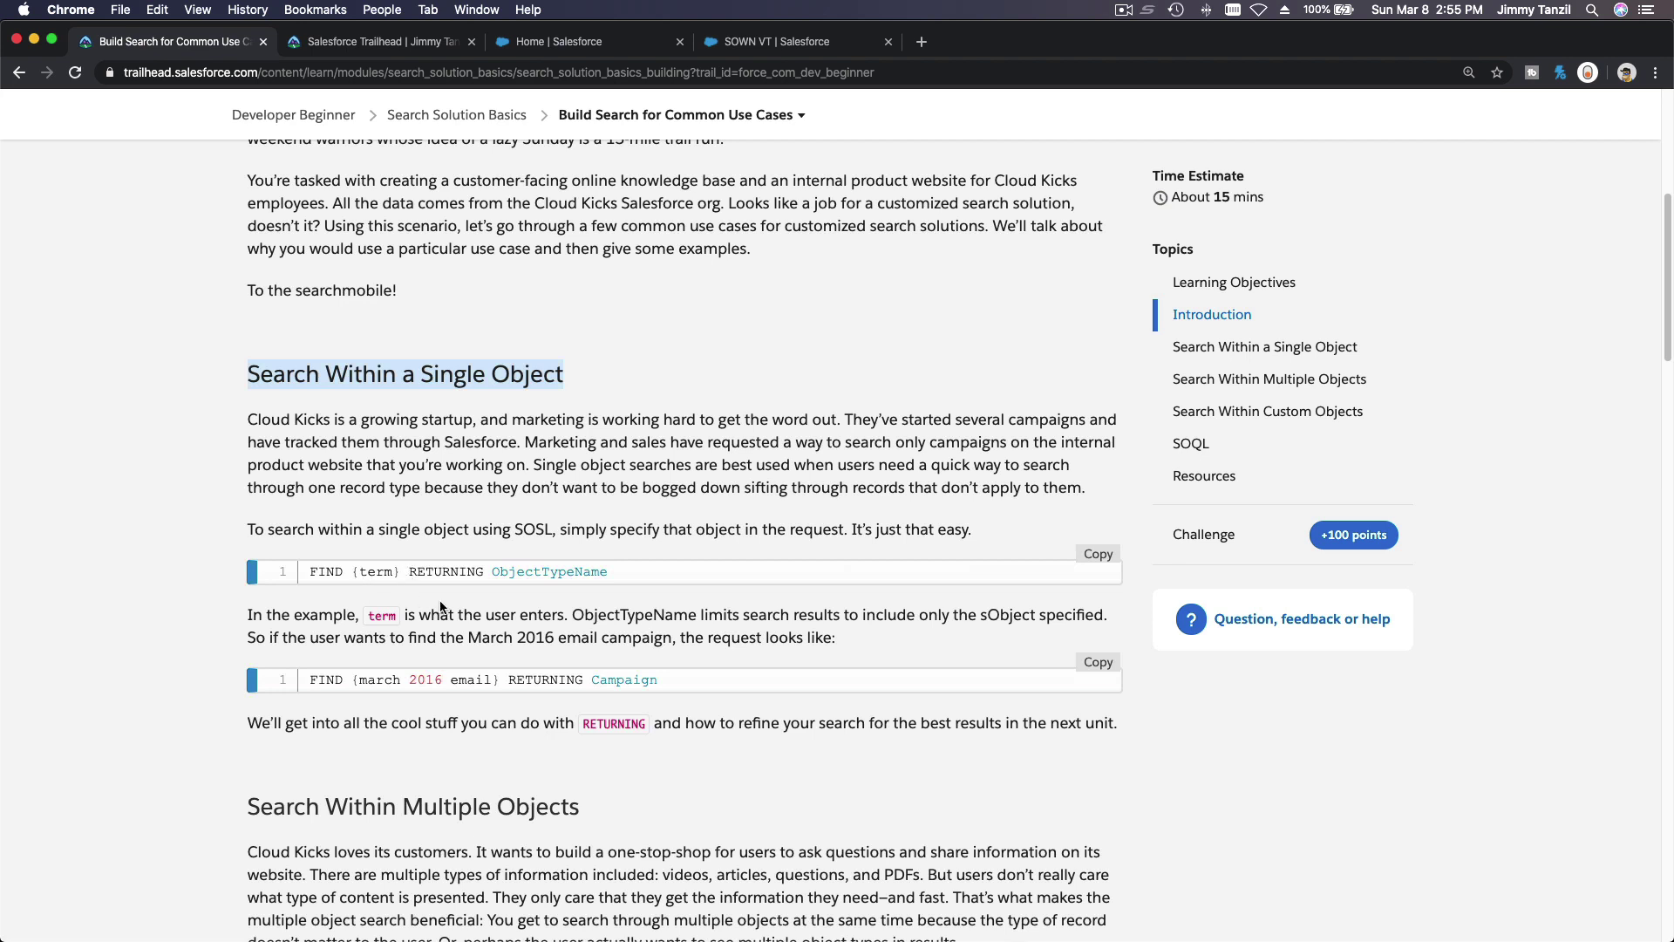
{"action": "scroll", "coordinate": [554, 600], "scroll_direction": "down", "scroll_amount": 2}
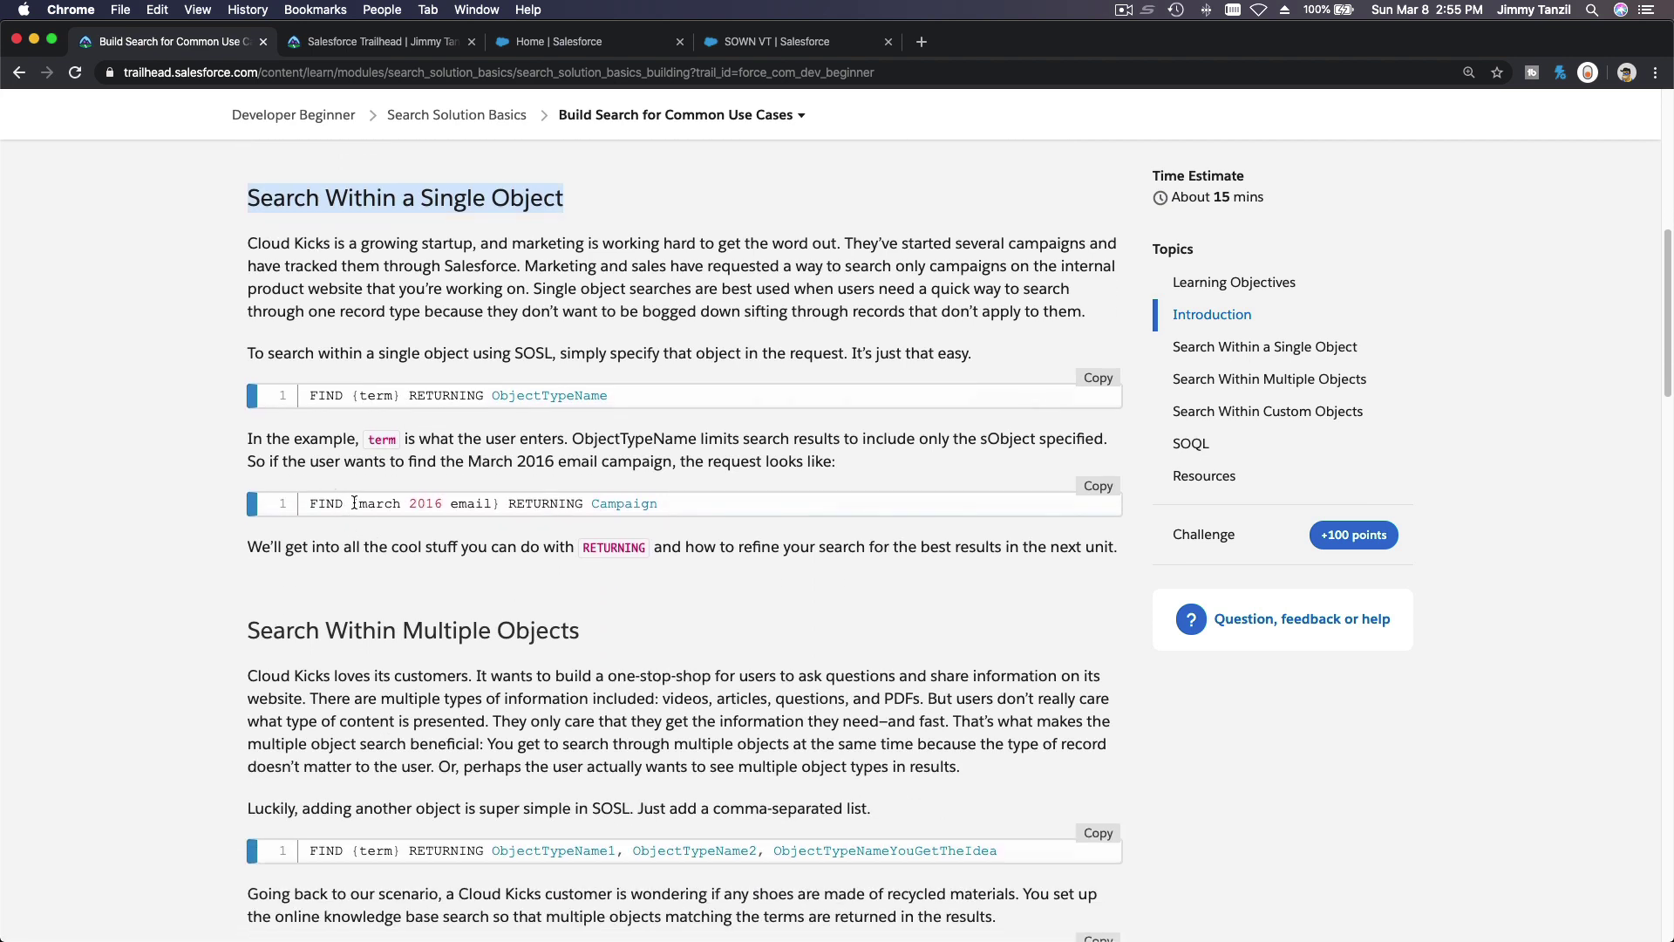
{"action": "left_click_drag", "start_coordinate": [358, 504], "coordinate": [383, 504]}
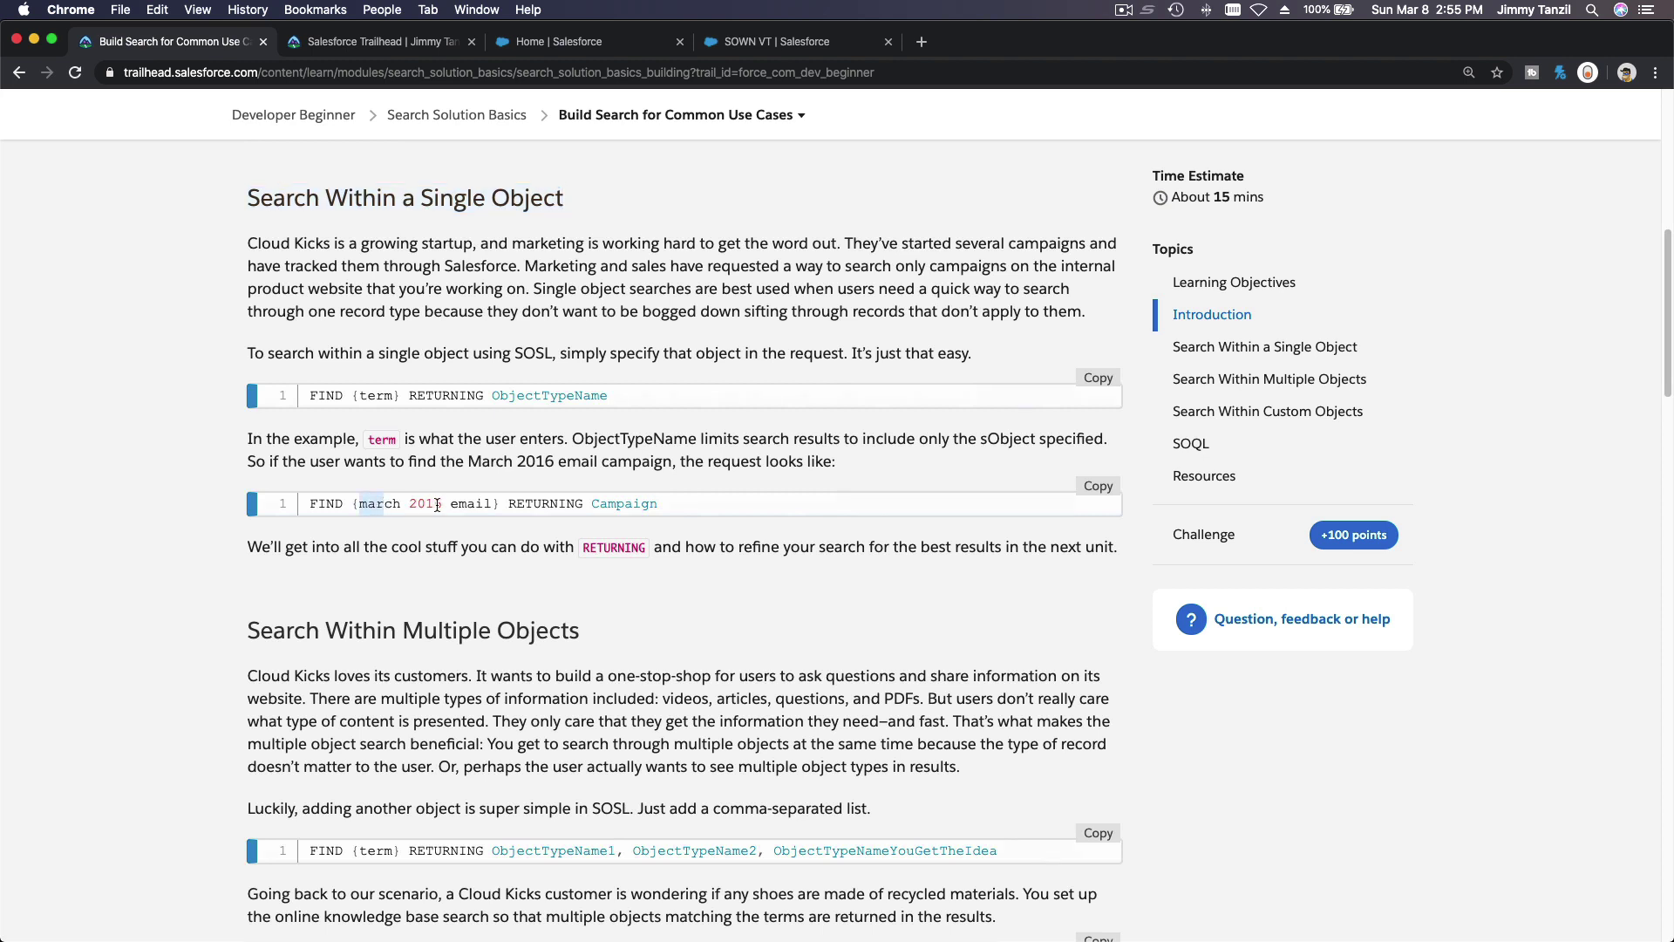
{"action": "double_click", "coordinate": [472, 504]}
{"action": "double_click", "coordinate": [554, 504]}
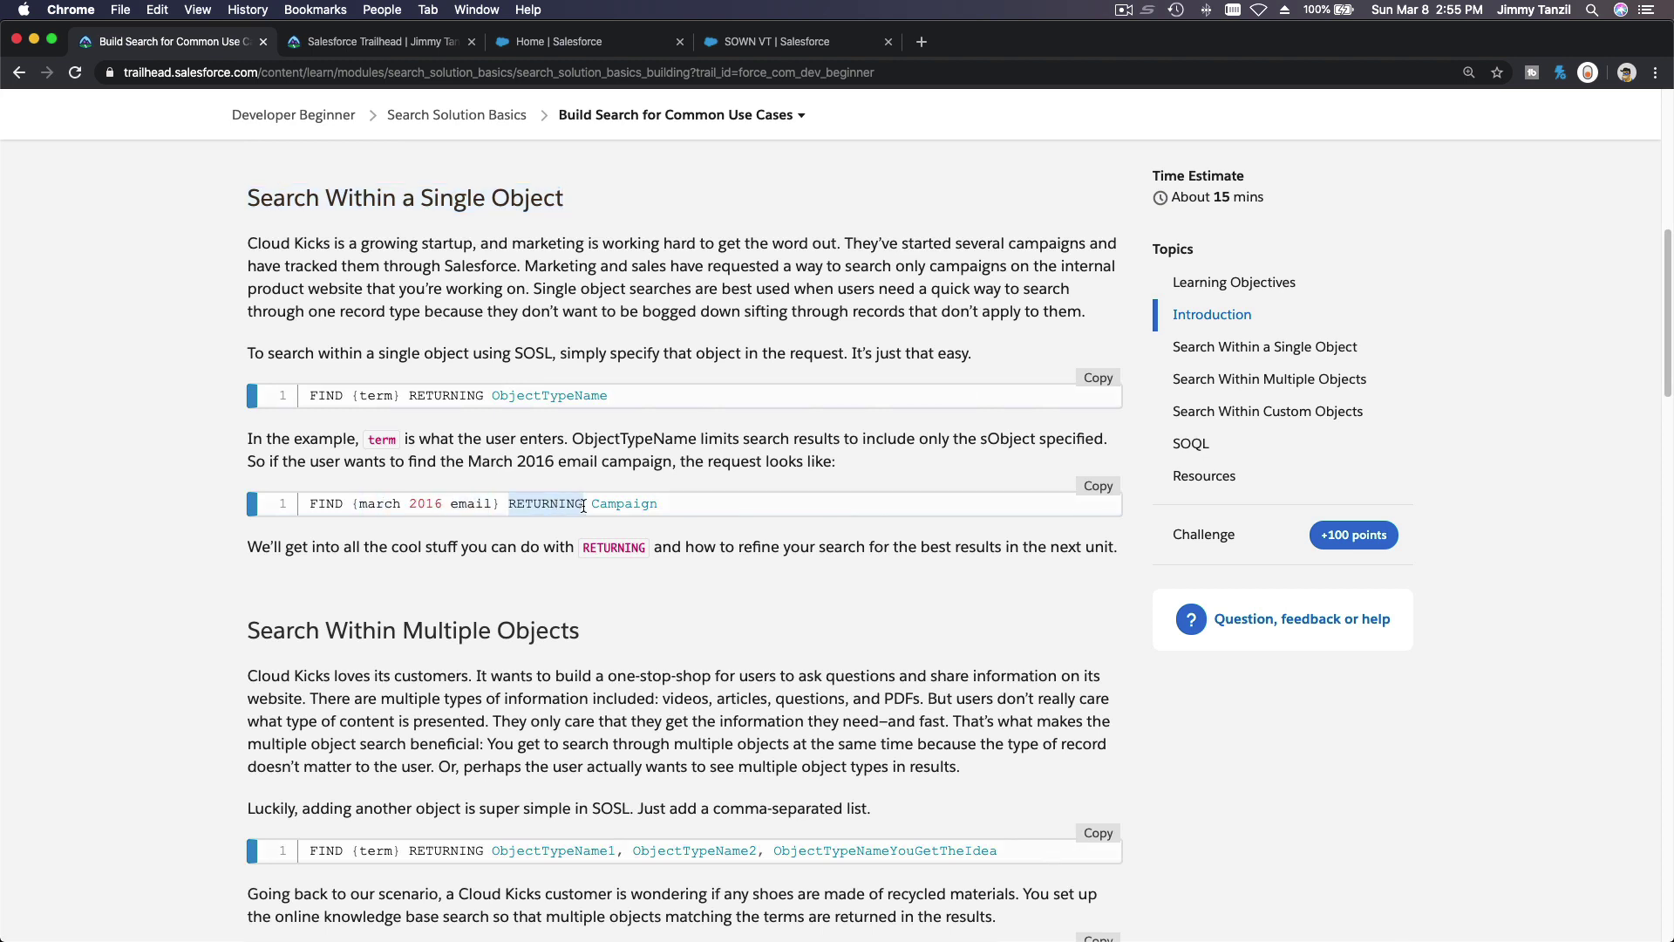
{"action": "left_click", "coordinate": [628, 503]}
{"action": "double_click", "coordinate": [627, 503]}
{"action": "double_click", "coordinate": [455, 503]}
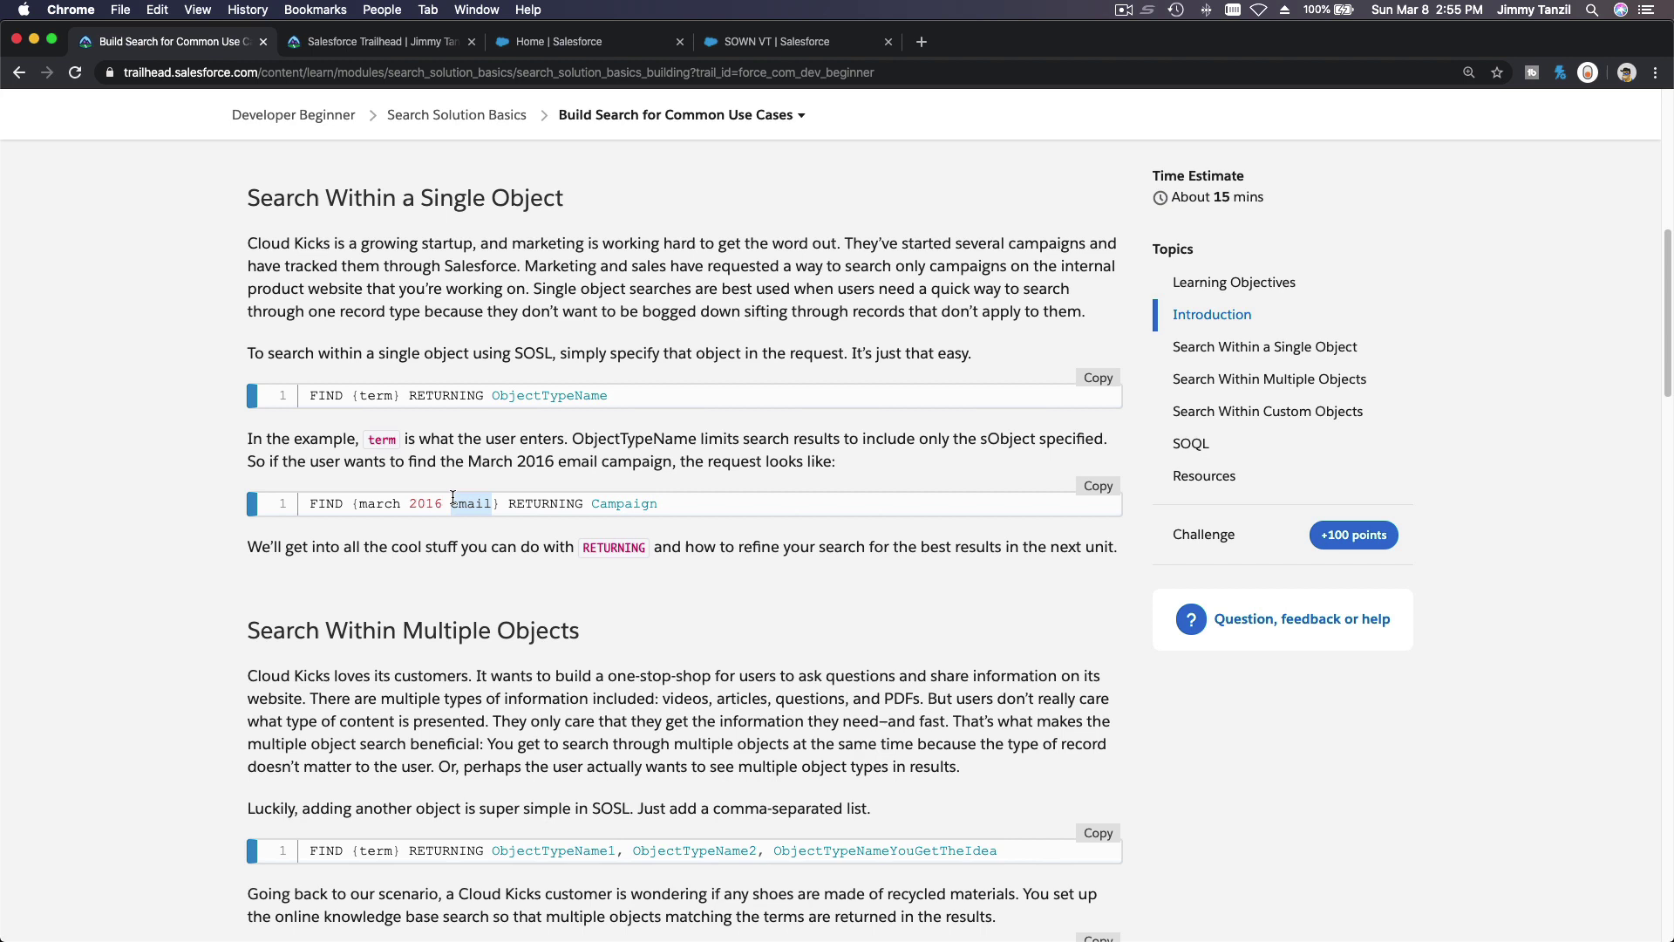
{"action": "double_click", "coordinate": [420, 504]}
{"action": "double_click", "coordinate": [377, 505]}
{"action": "left_click", "coordinate": [790, 451]}
{"action": "double_click", "coordinate": [536, 354]}
{"action": "scroll", "coordinate": [736, 473], "scroll_direction": "down", "scroll_amount": 5}
{"action": "scroll", "coordinate": [736, 479], "scroll_direction": "down", "scroll_amount": 2}
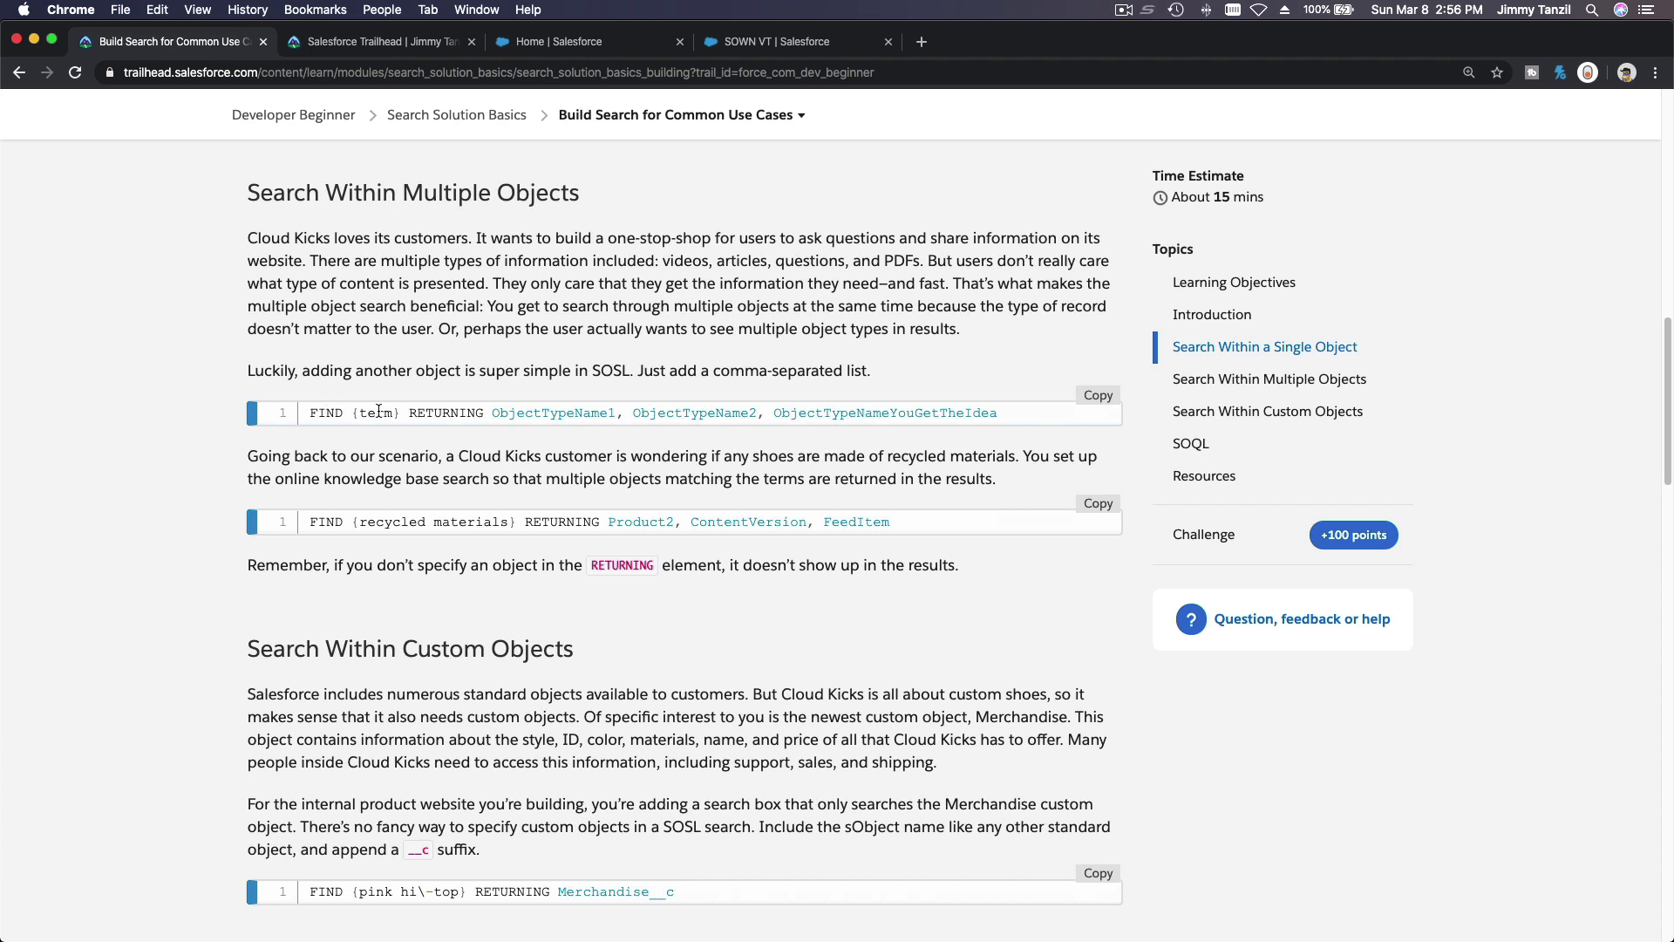
{"action": "double_click", "coordinate": [451, 416]}
{"action": "double_click", "coordinate": [560, 412]}
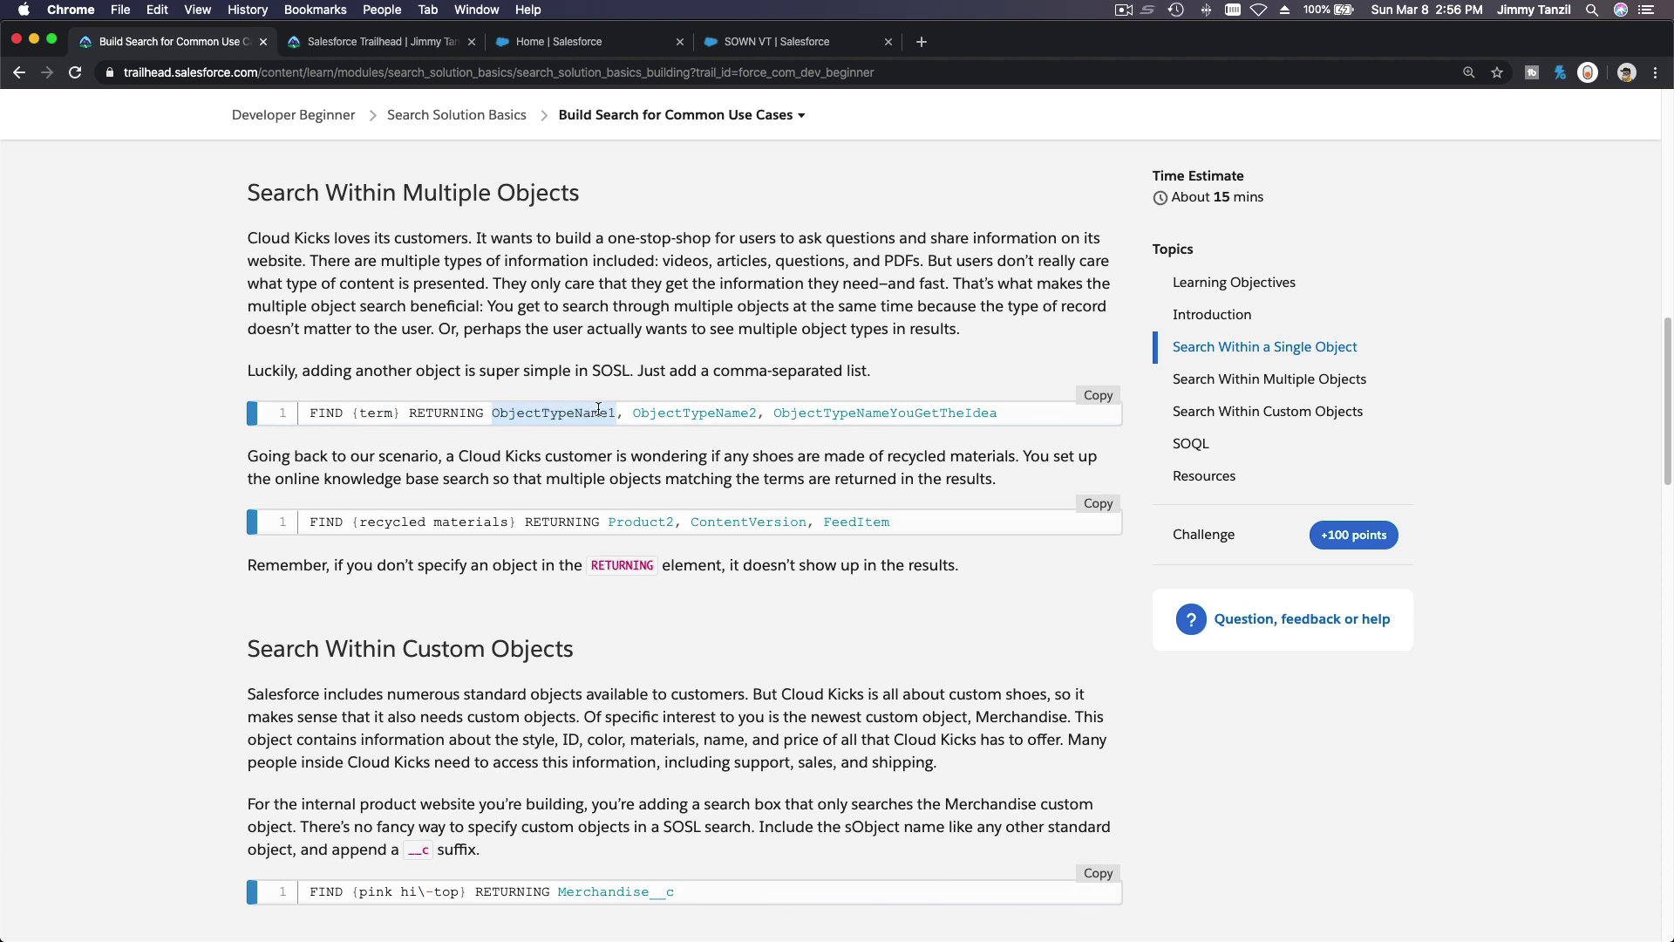
{"action": "double_click", "coordinate": [729, 411]}
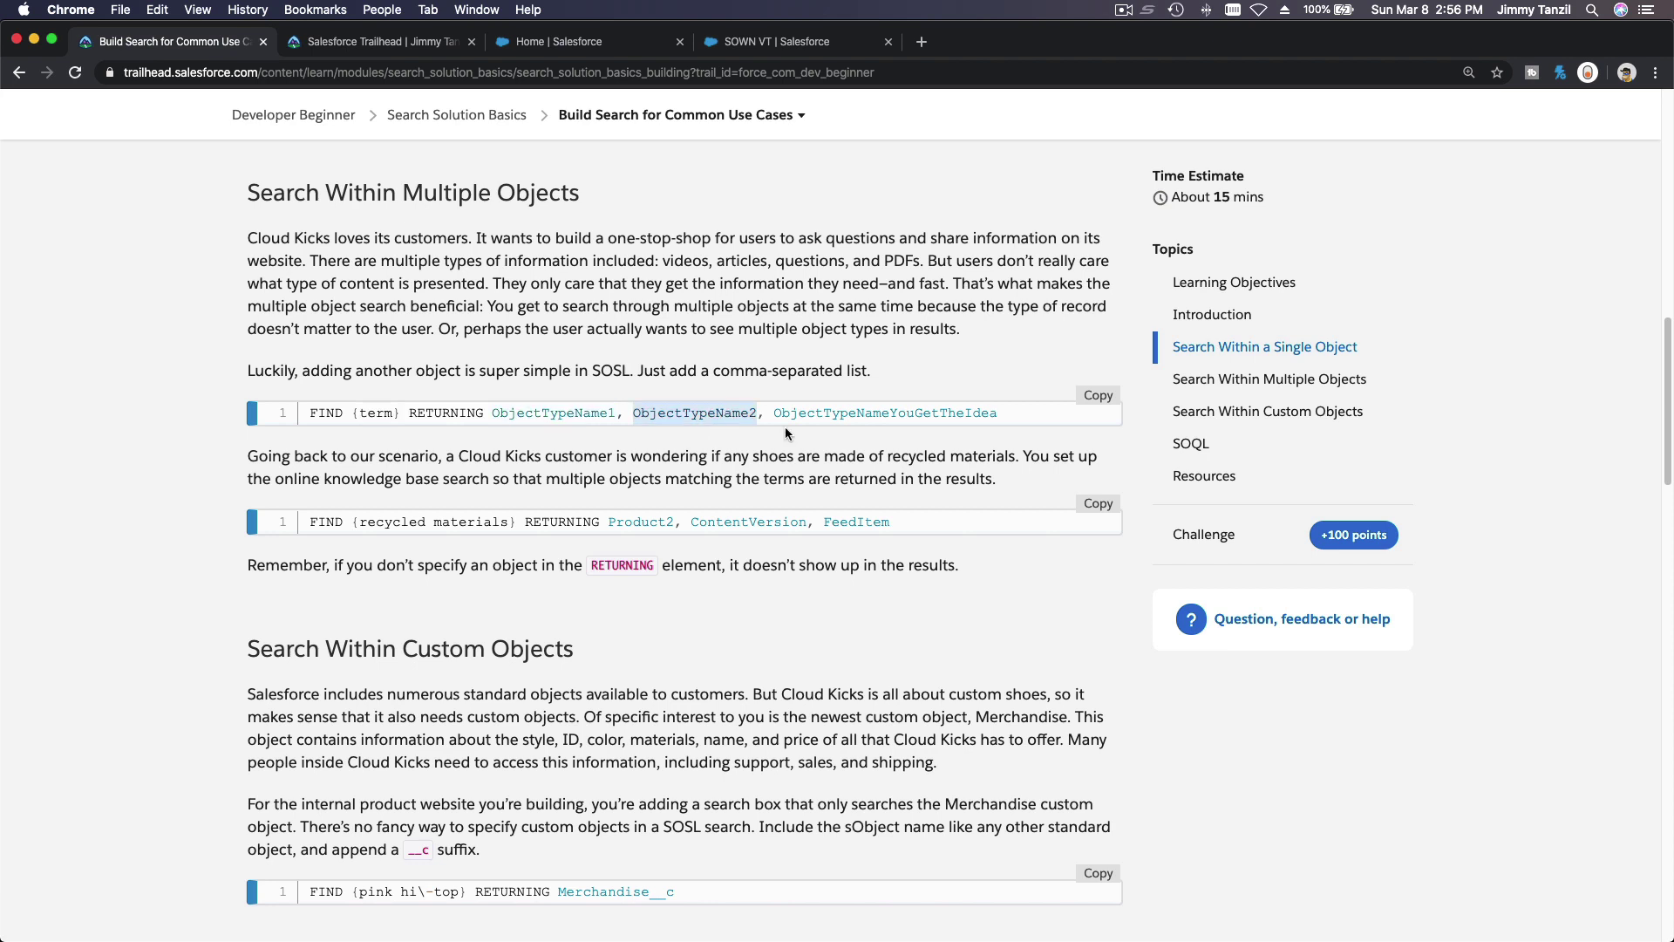
{"action": "double_click", "coordinate": [828, 411]}
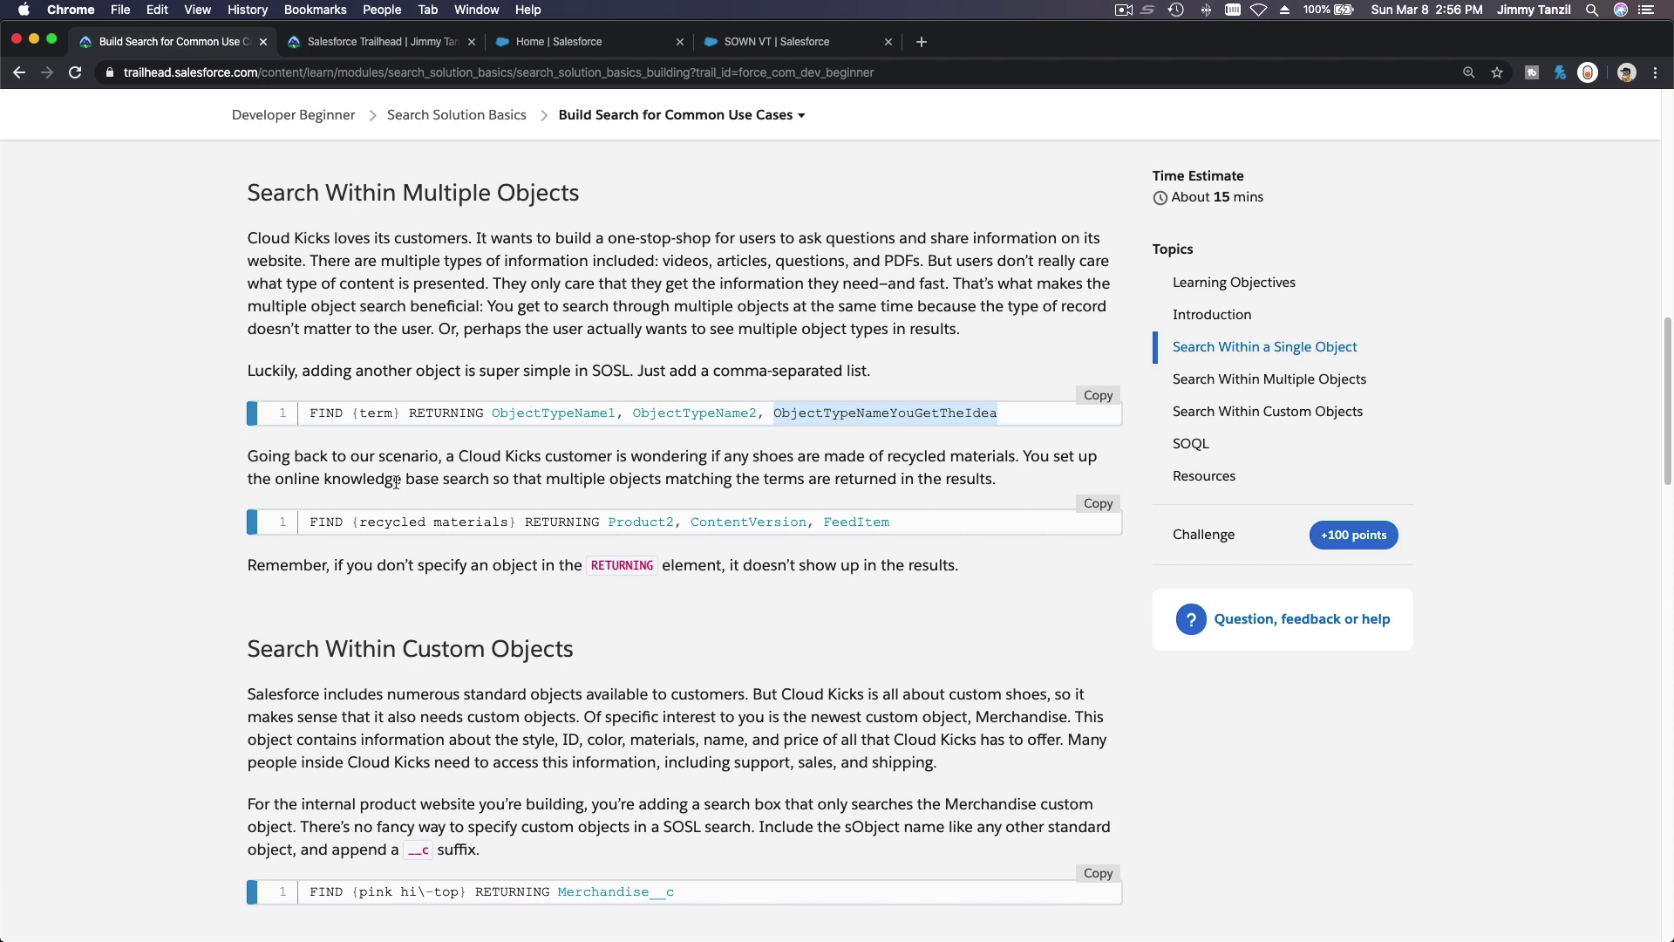
{"action": "scroll", "coordinate": [492, 540], "scroll_direction": "down", "scroll_amount": 1}
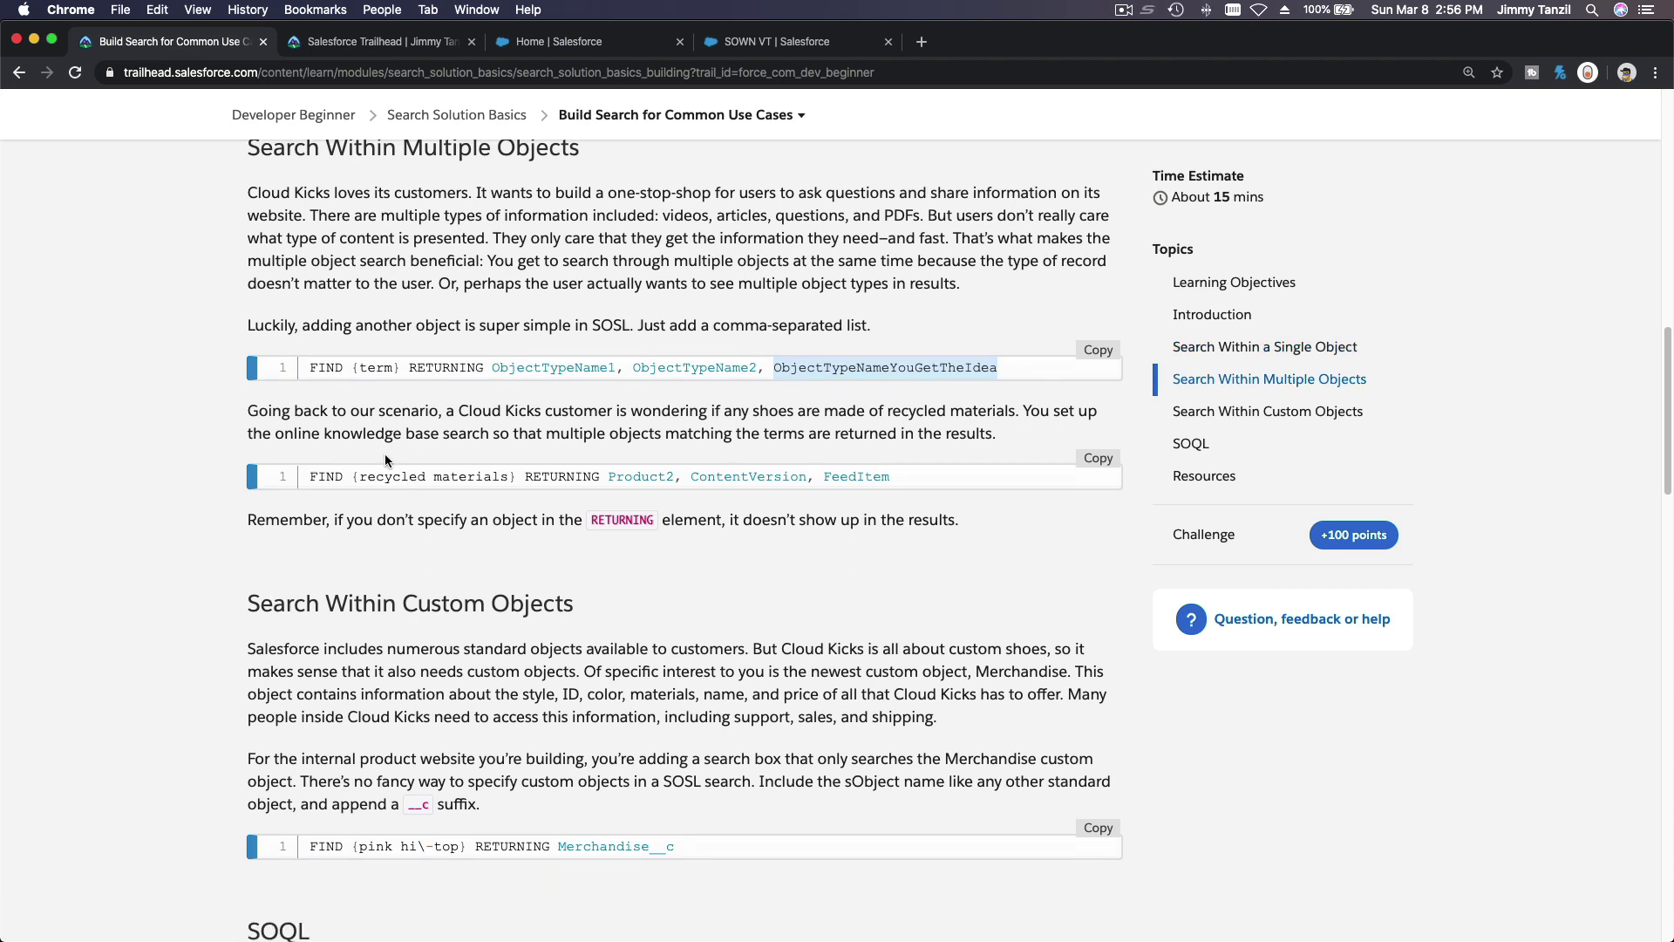
{"action": "double_click", "coordinate": [402, 476]}
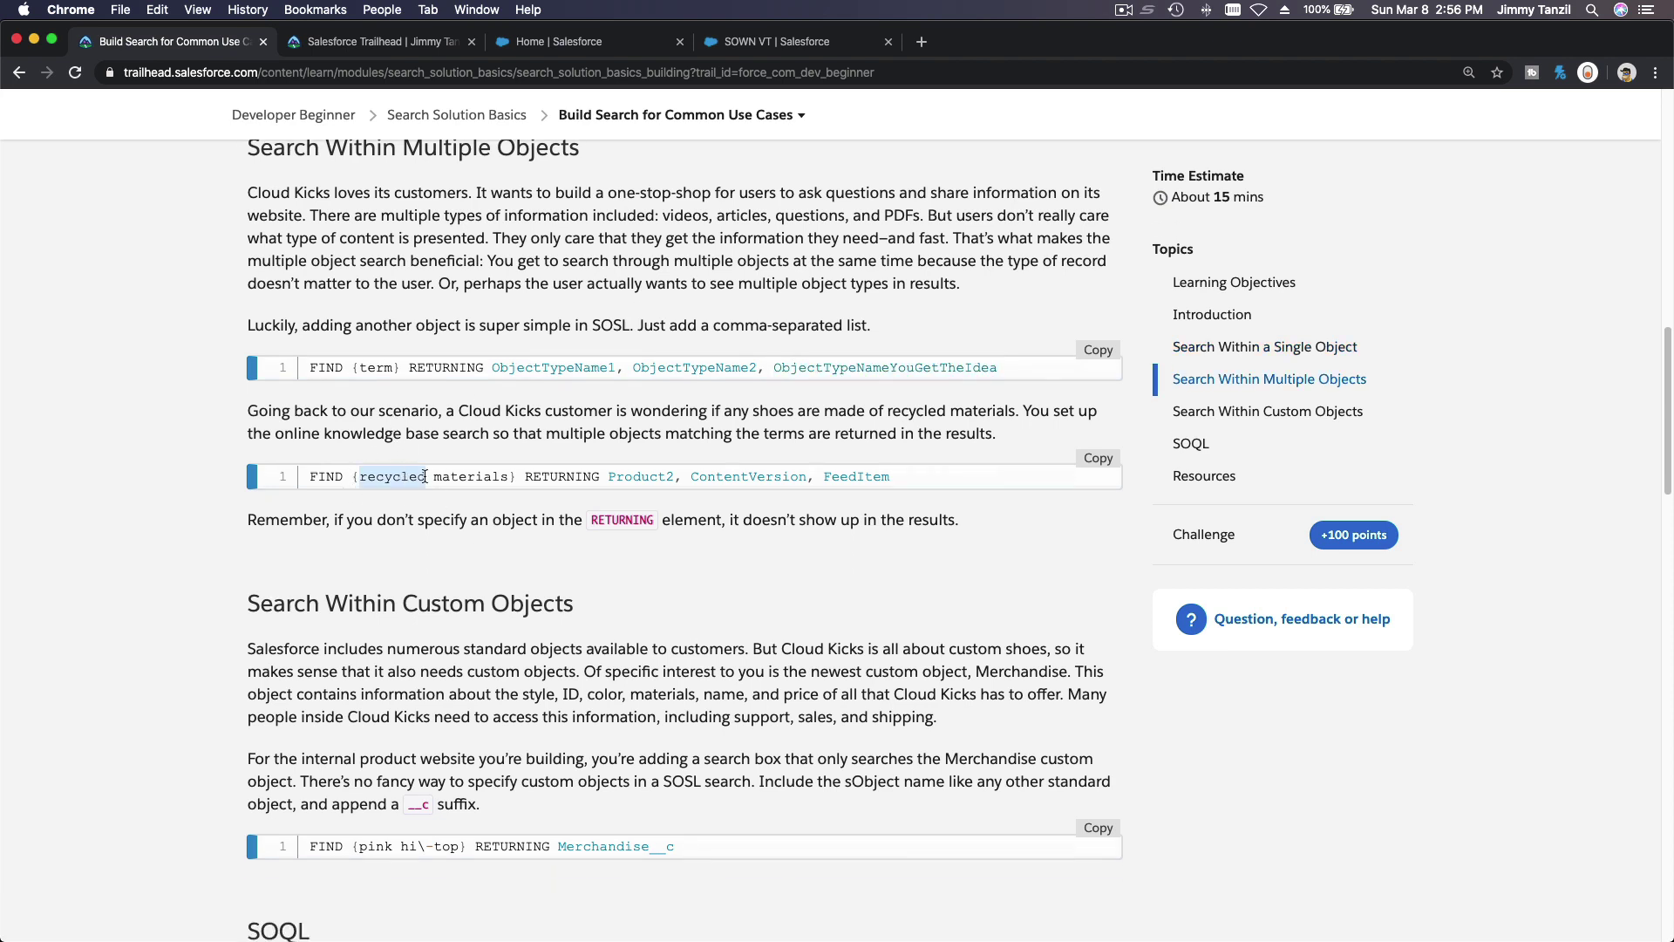
{"action": "double_click", "coordinate": [463, 476]}
{"action": "double_click", "coordinate": [562, 476]}
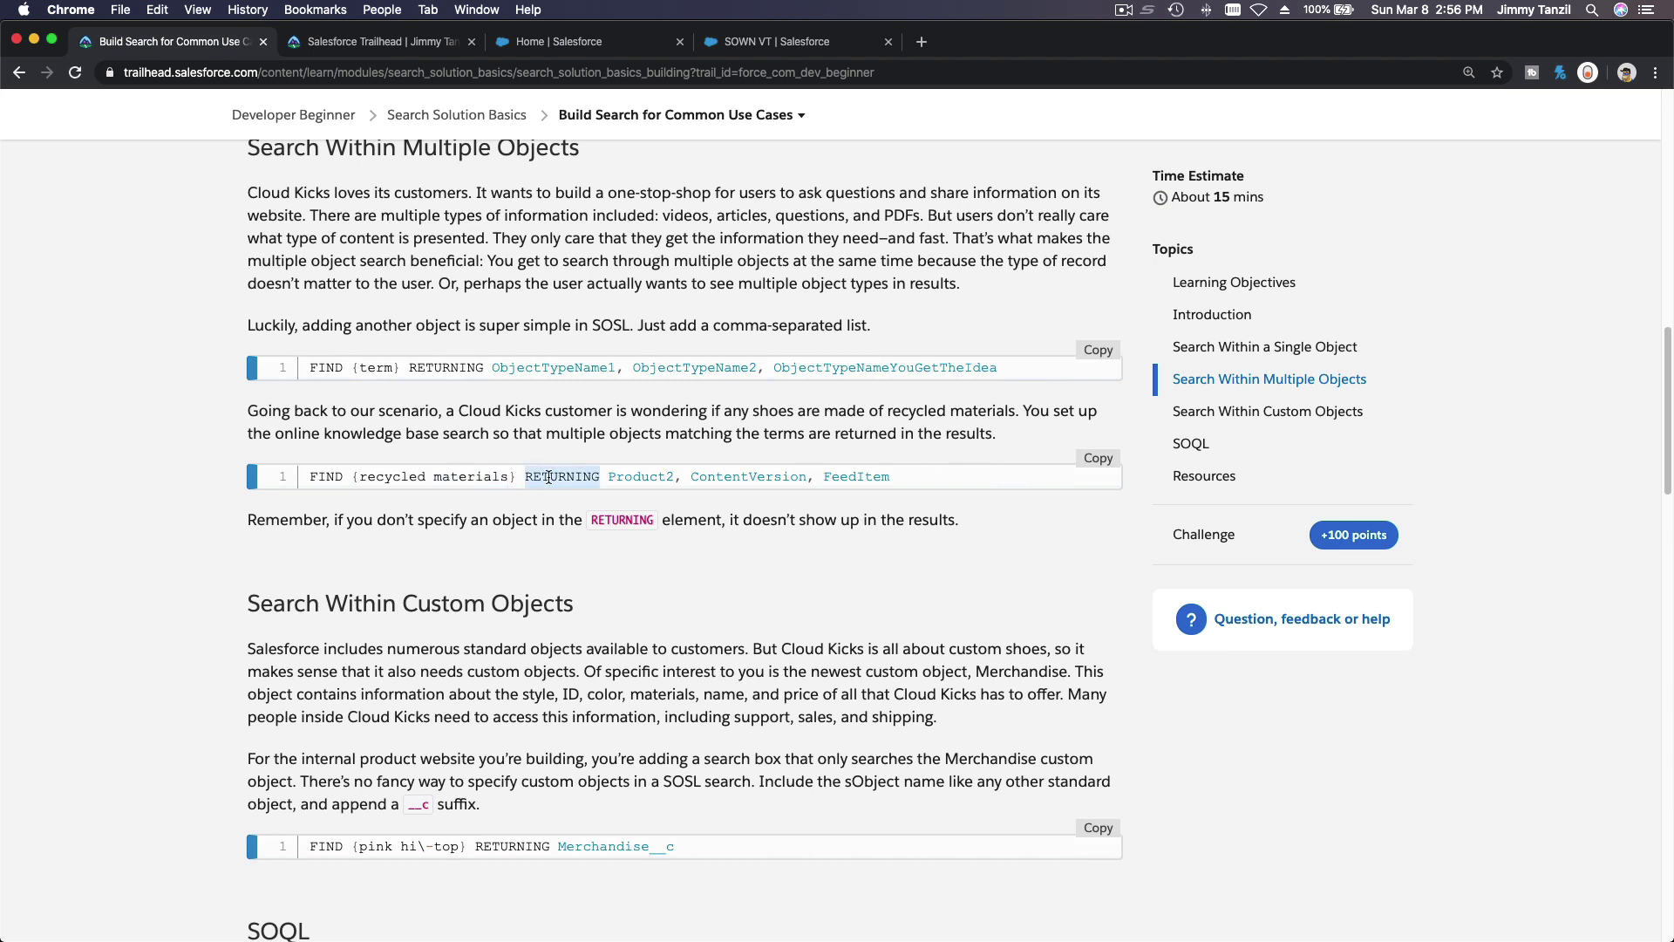
{"action": "double_click", "coordinate": [622, 478]}
{"action": "left_click_drag", "start_coordinate": [899, 480], "coordinate": [335, 497]}
{"action": "left_click", "coordinate": [457, 565]}
{"action": "scroll", "coordinate": [457, 559], "scroll_direction": "down", "scroll_amount": 3}
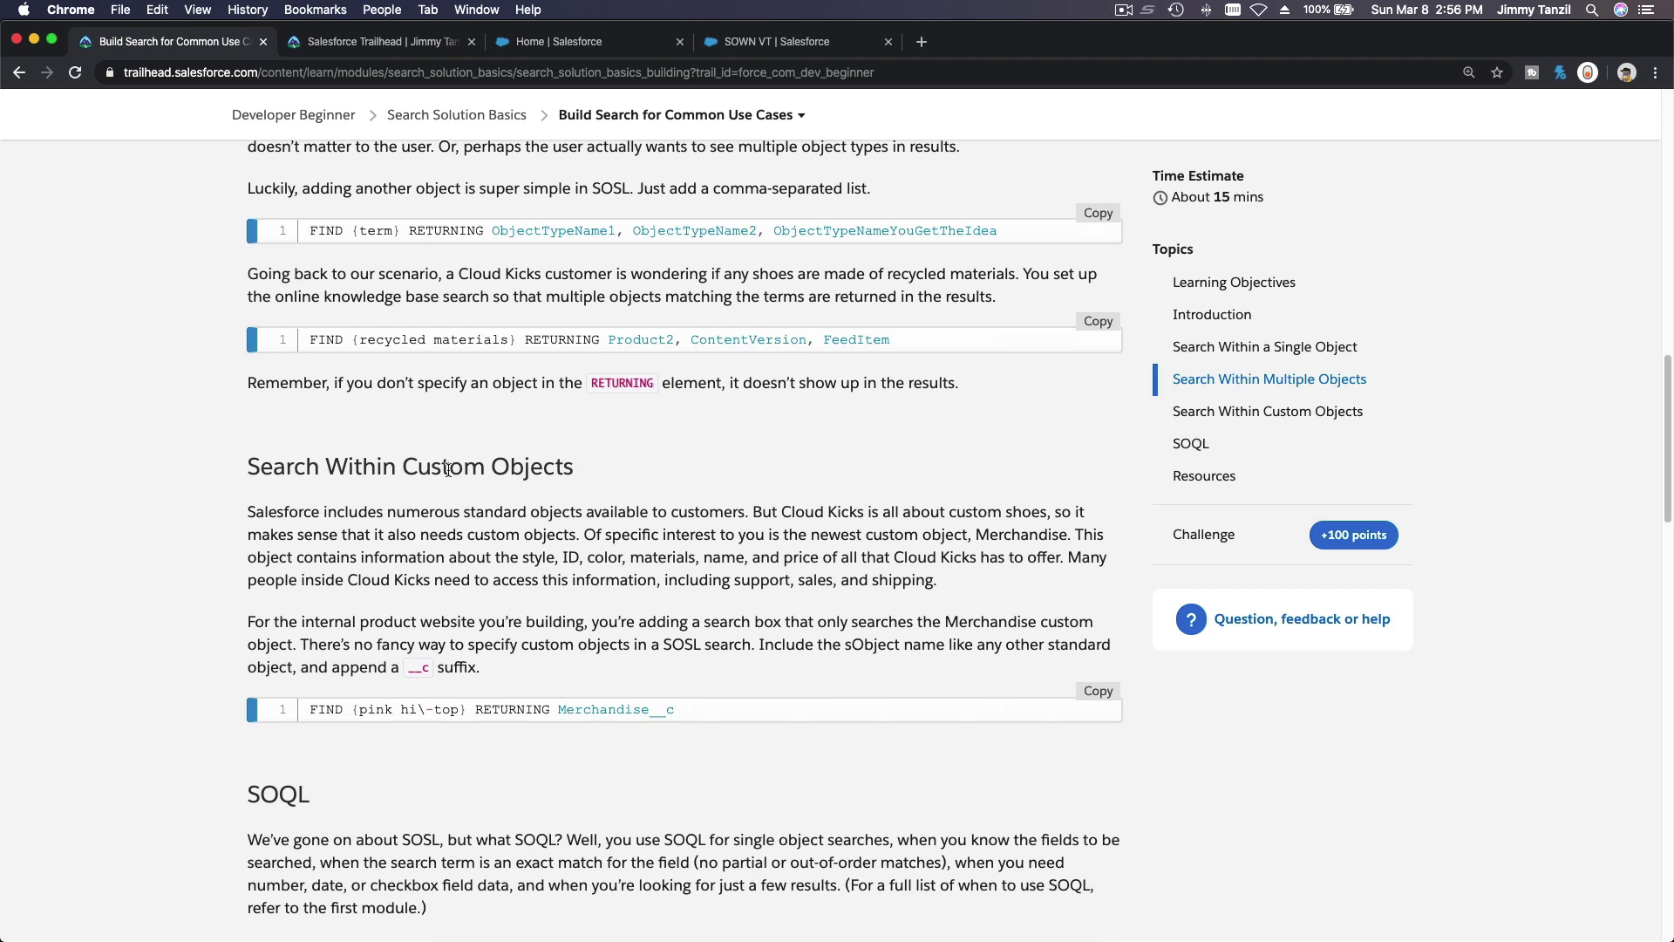
{"action": "scroll", "coordinate": [447, 471], "scroll_direction": "down", "scroll_amount": 4}
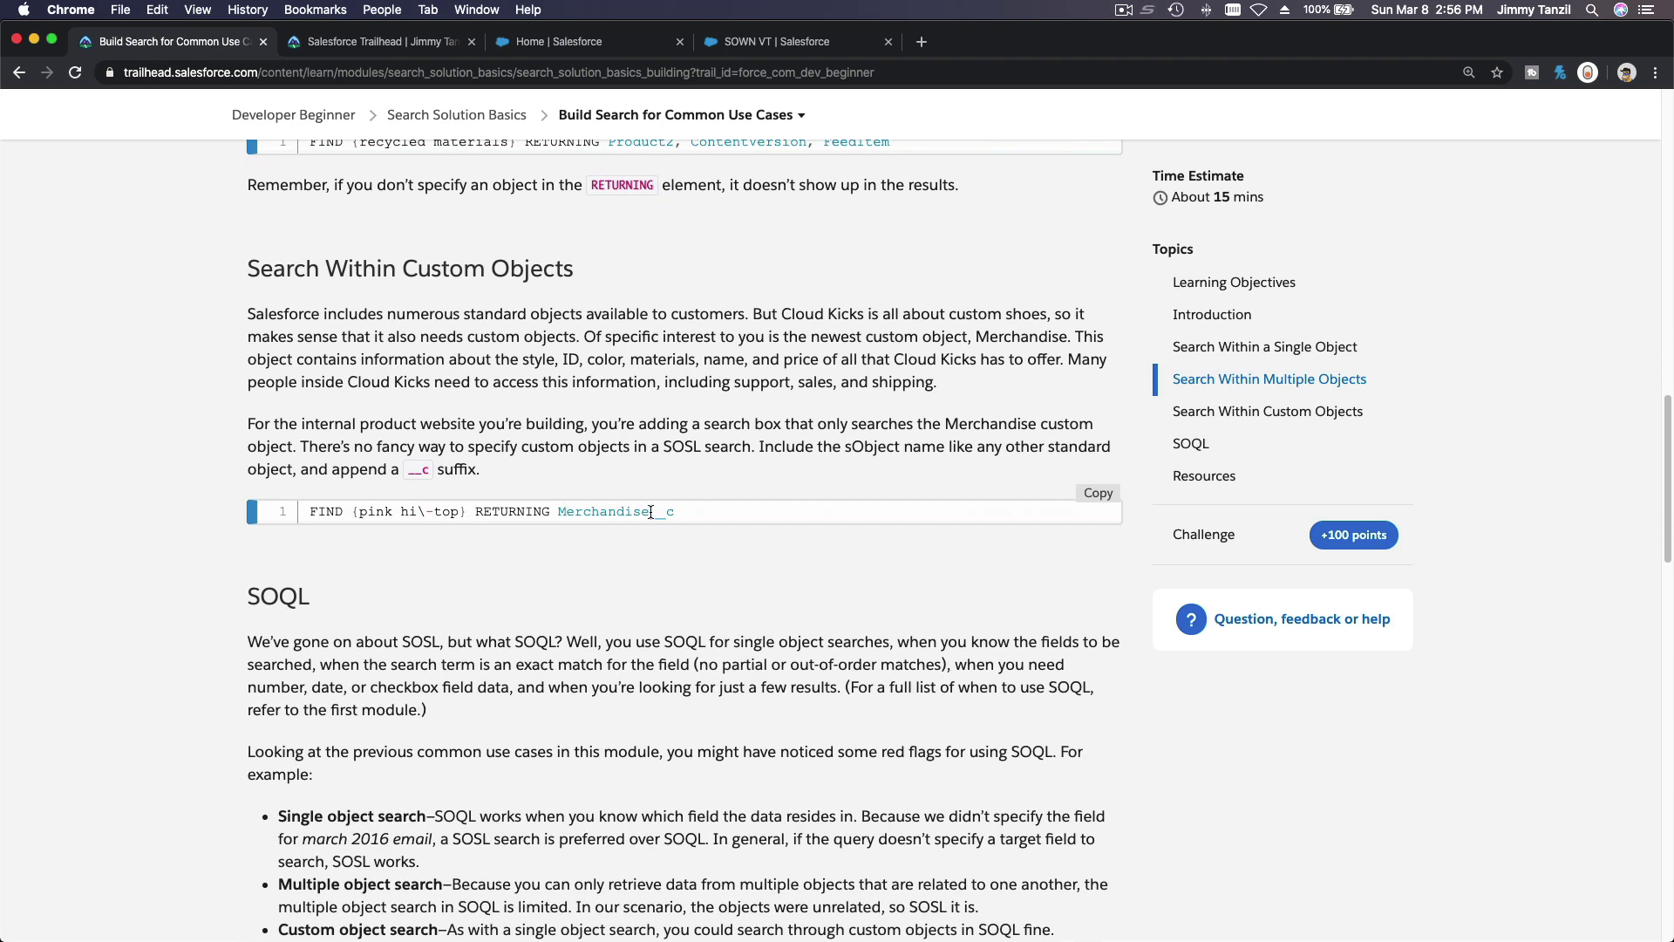
{"action": "left_click_drag", "start_coordinate": [642, 513], "coordinate": [674, 515]}
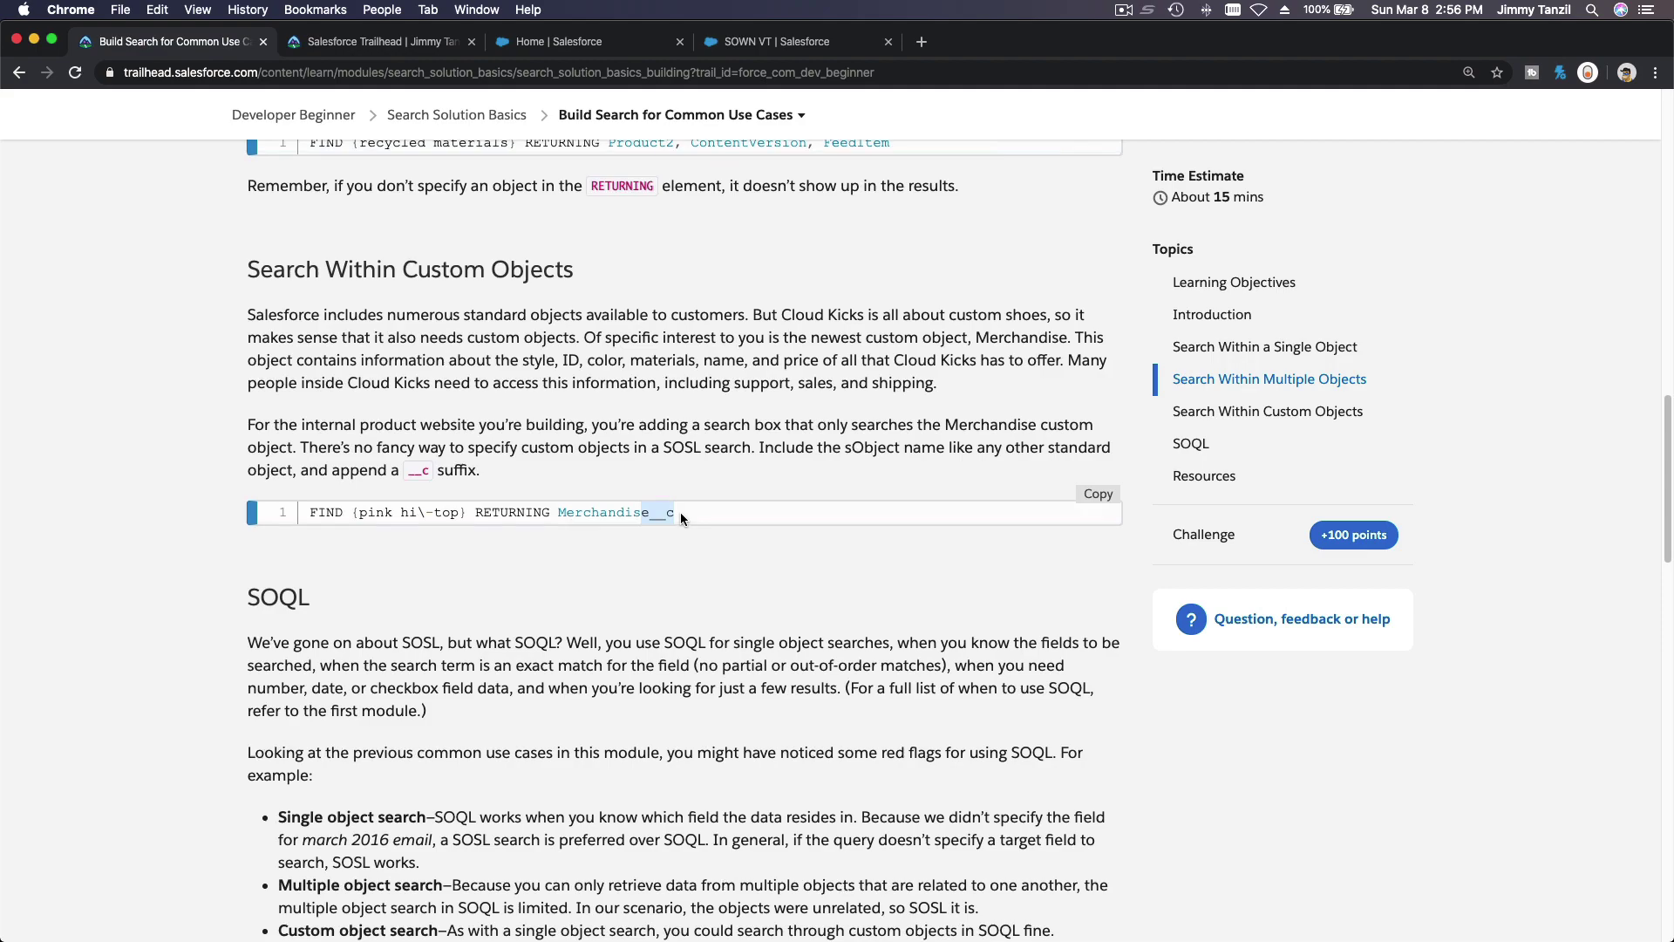
{"action": "scroll", "coordinate": [680, 512], "scroll_direction": "up", "scroll_amount": 12}
{"action": "scroll", "coordinate": [680, 511], "scroll_direction": "up", "scroll_amount": 8}
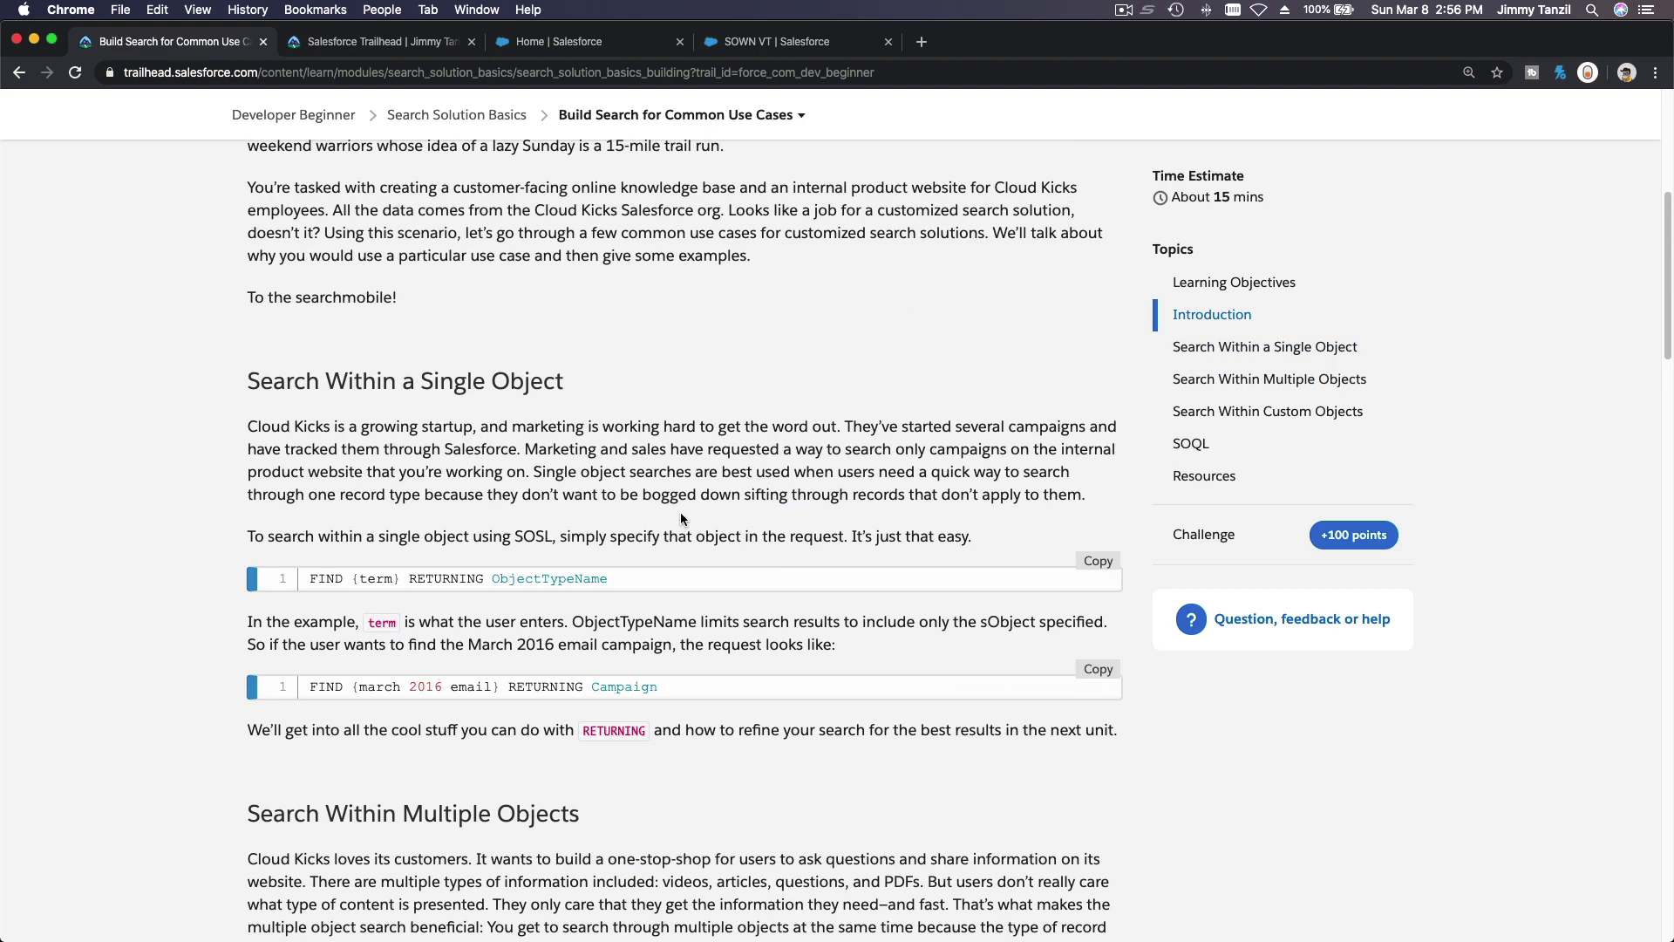
{"action": "scroll", "coordinate": [680, 511], "scroll_direction": "down", "scroll_amount": 12}
{"action": "scroll", "coordinate": [680, 511], "scroll_direction": "down", "scroll_amount": 15}
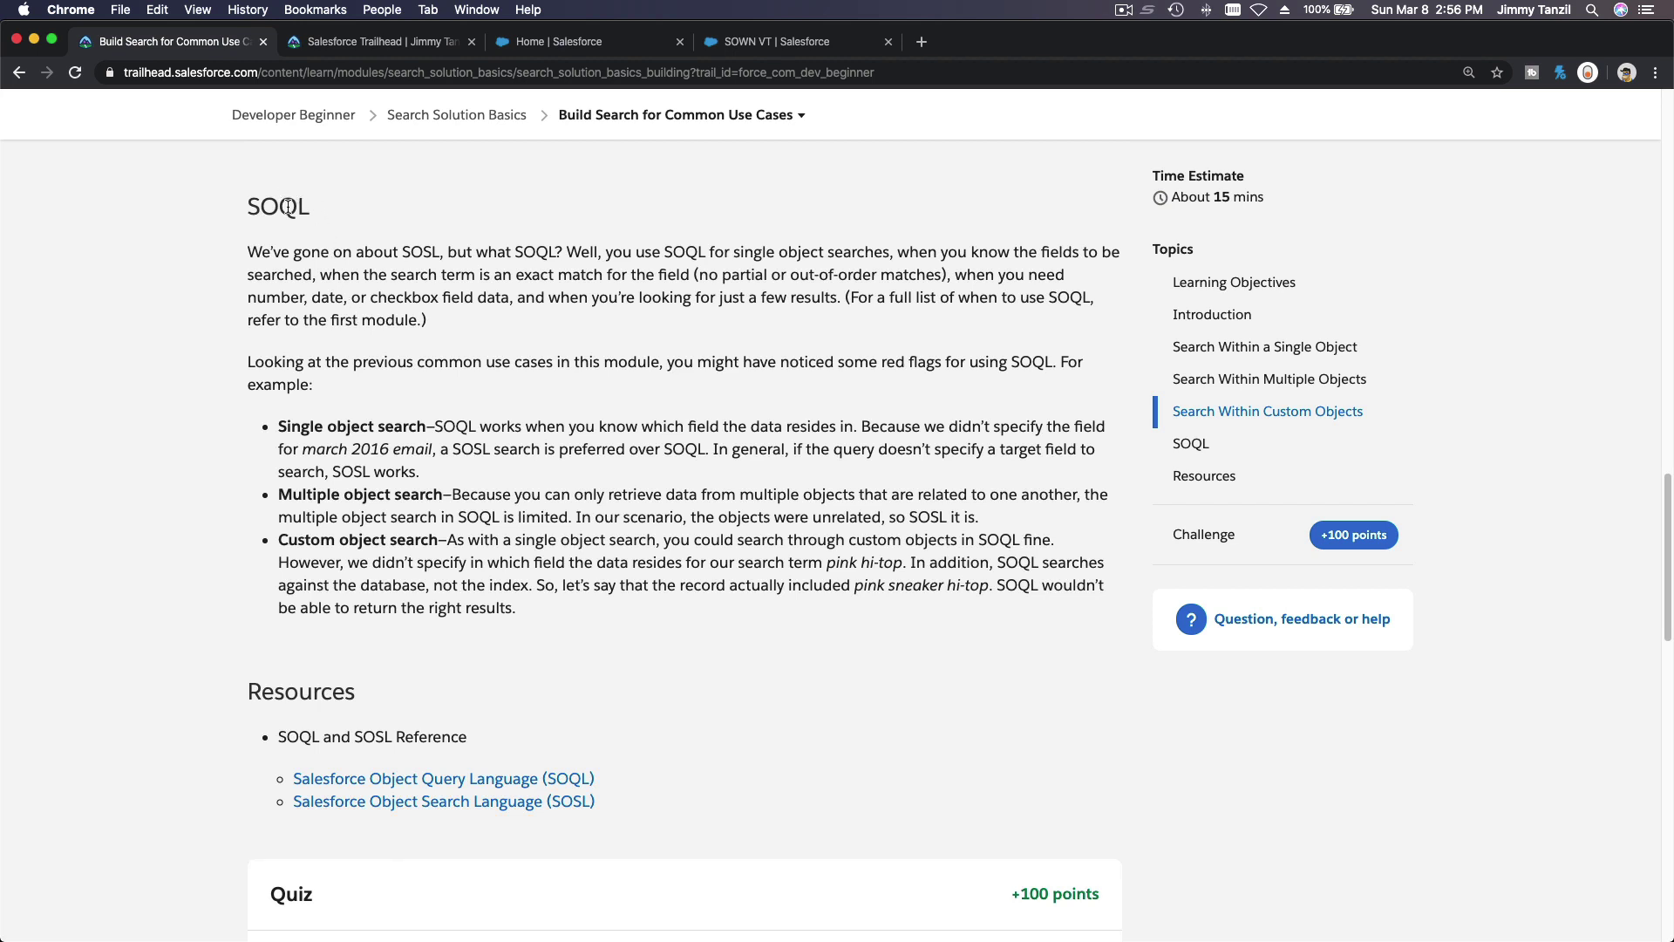
{"action": "double_click", "coordinate": [287, 206]}
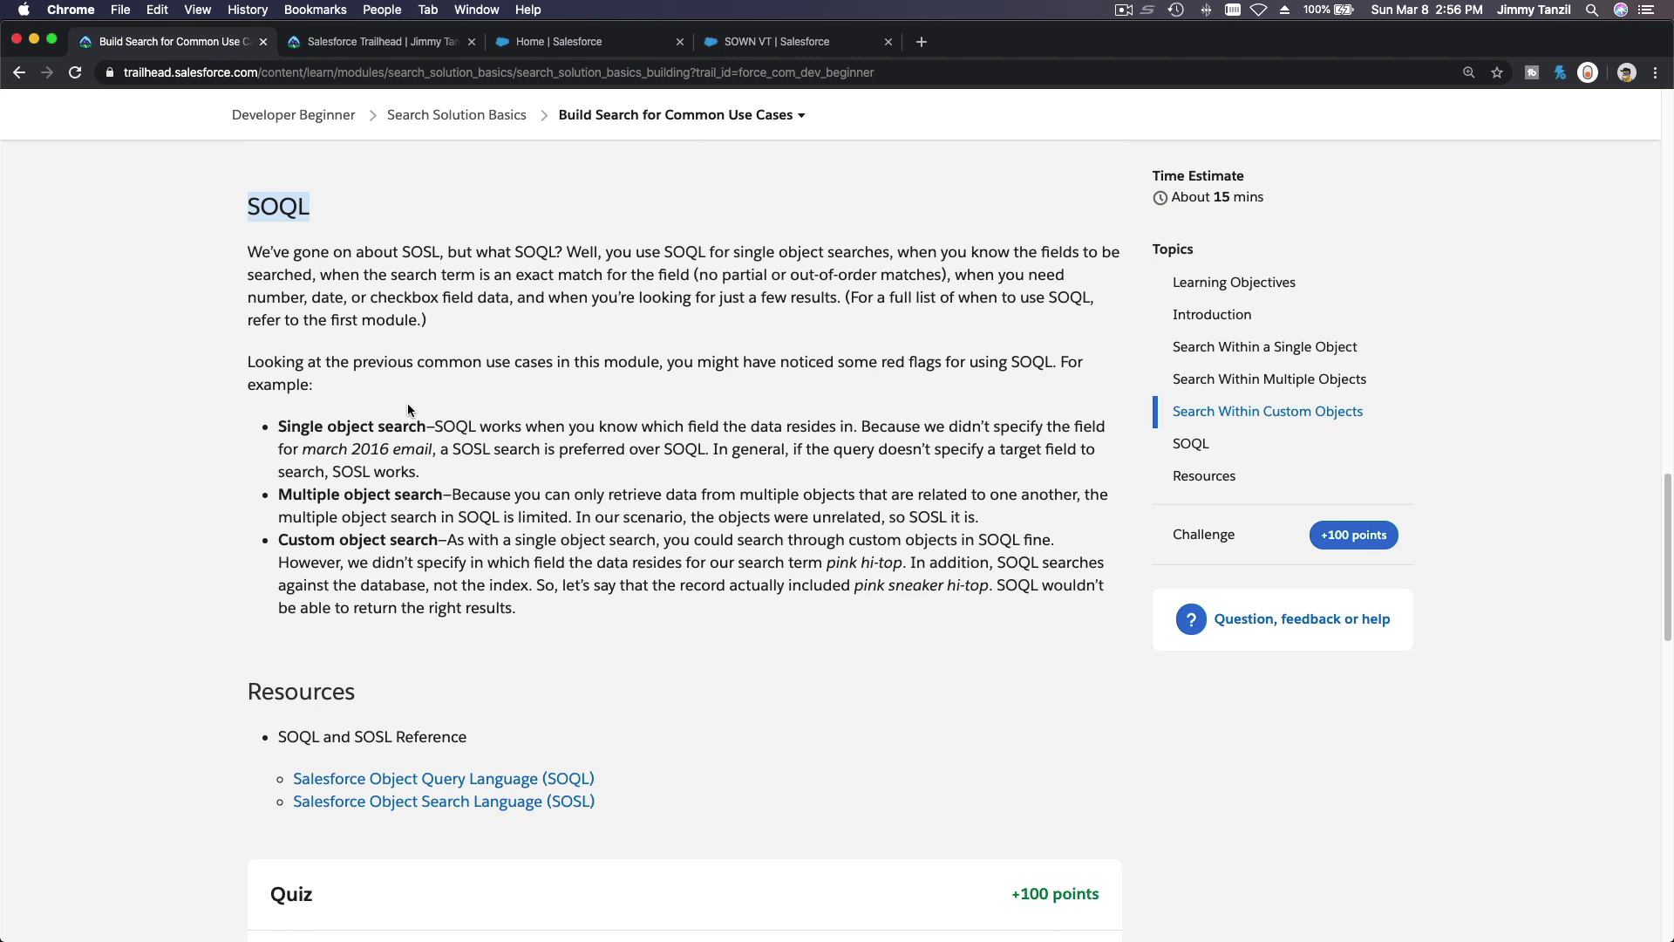
{"action": "double_click", "coordinate": [397, 425]}
{"action": "triple_click", "coordinate": [398, 425]}
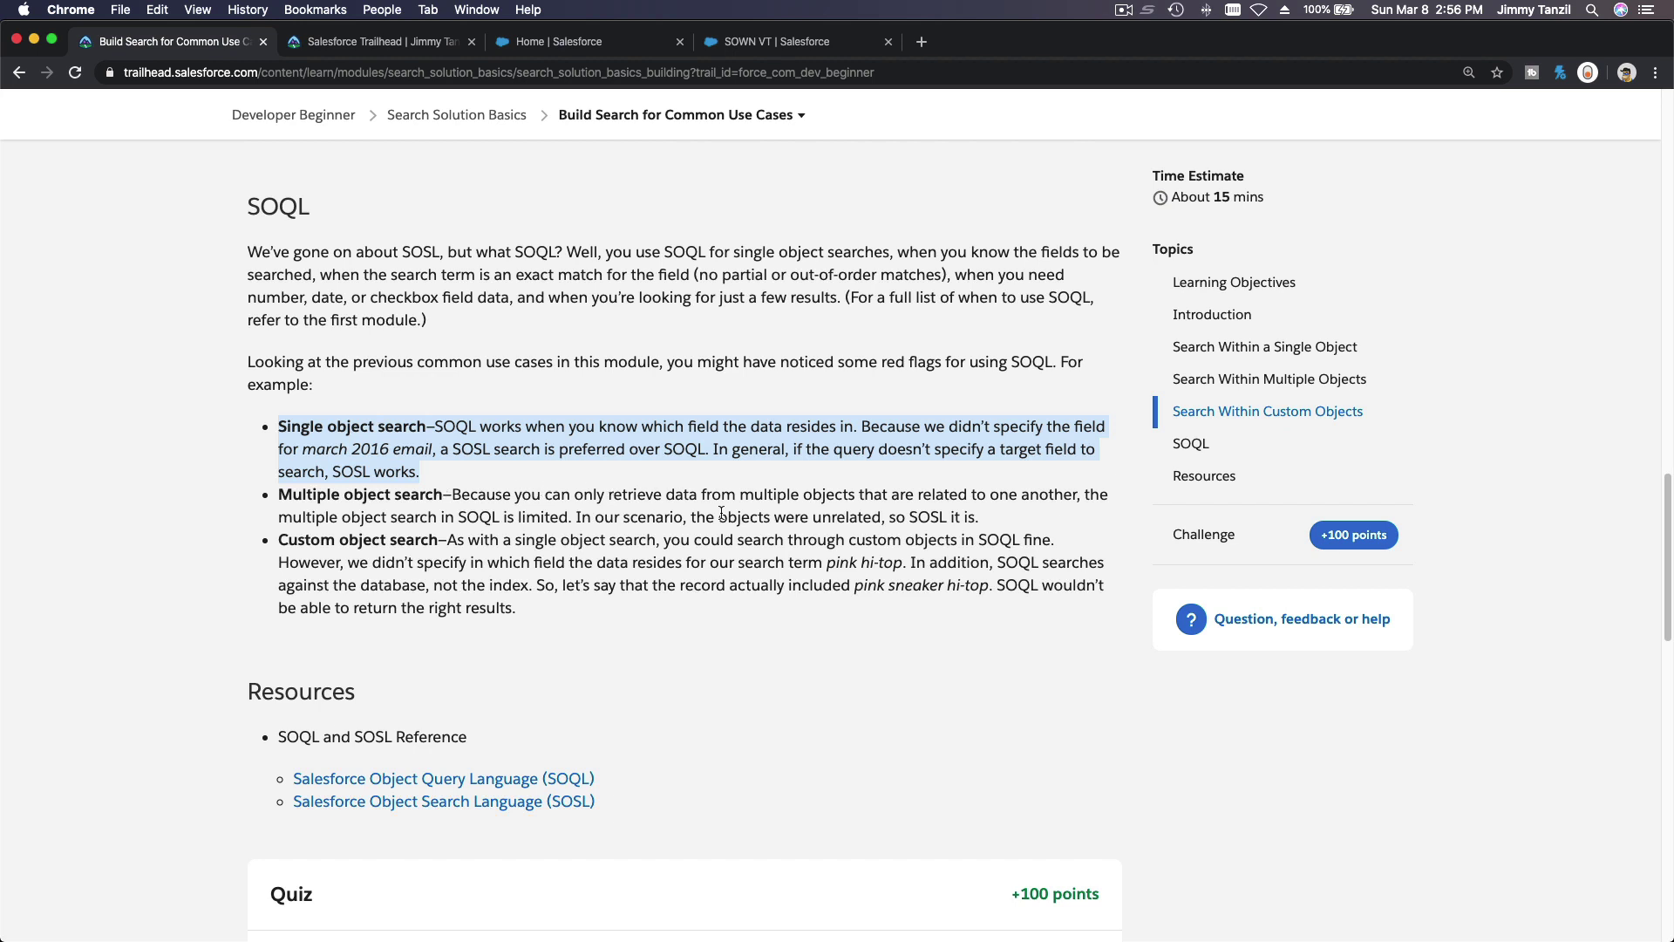
{"action": "double_click", "coordinate": [927, 518]}
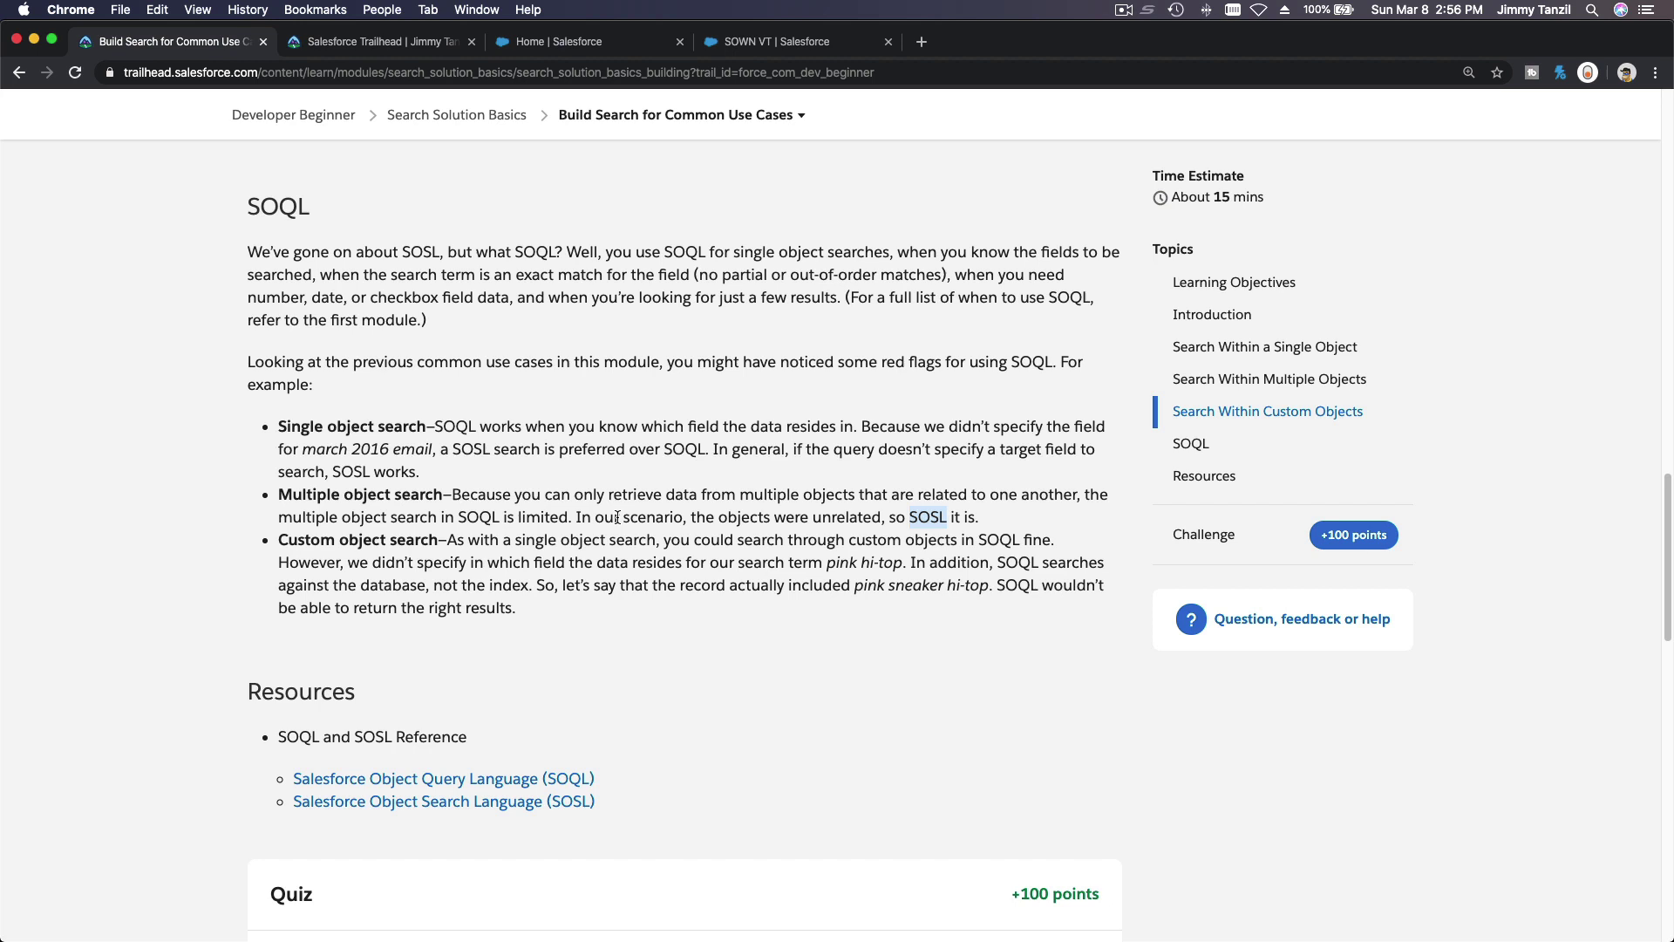
{"action": "scroll", "coordinate": [705, 559], "scroll_direction": "down", "scroll_amount": 10}
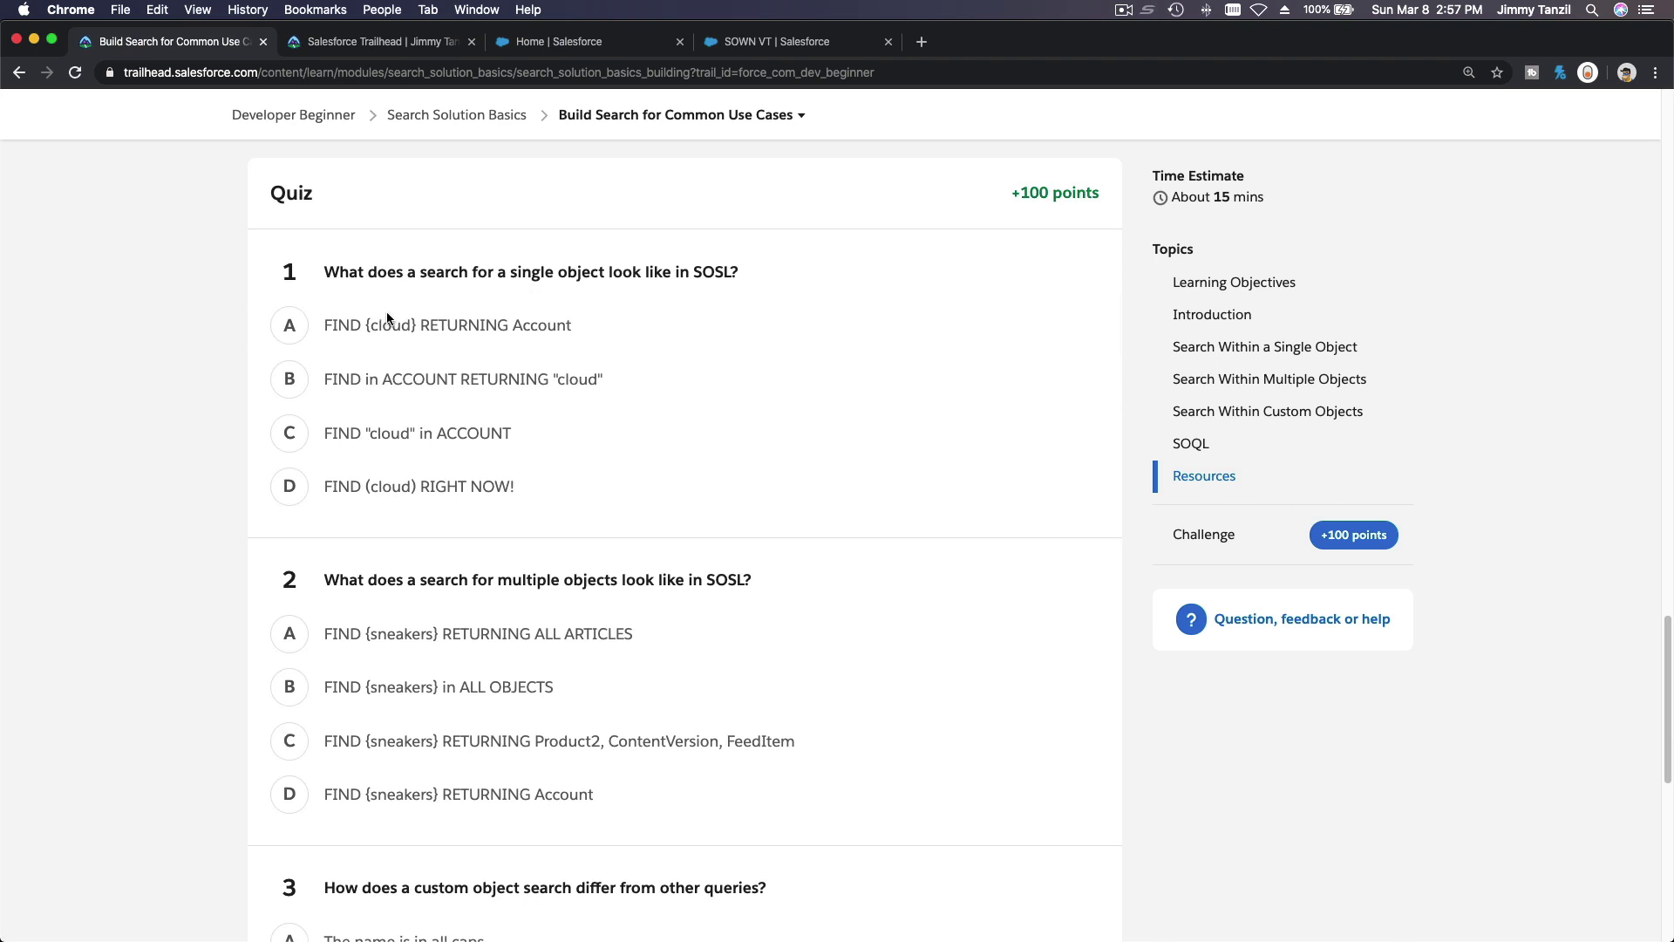
Step: Answer FIND {cloud} RETURNING Account, the Product2/ContentVersion/FeedItem query and __c, submit, and continue
{"action": "left_click", "coordinate": [529, 328]}
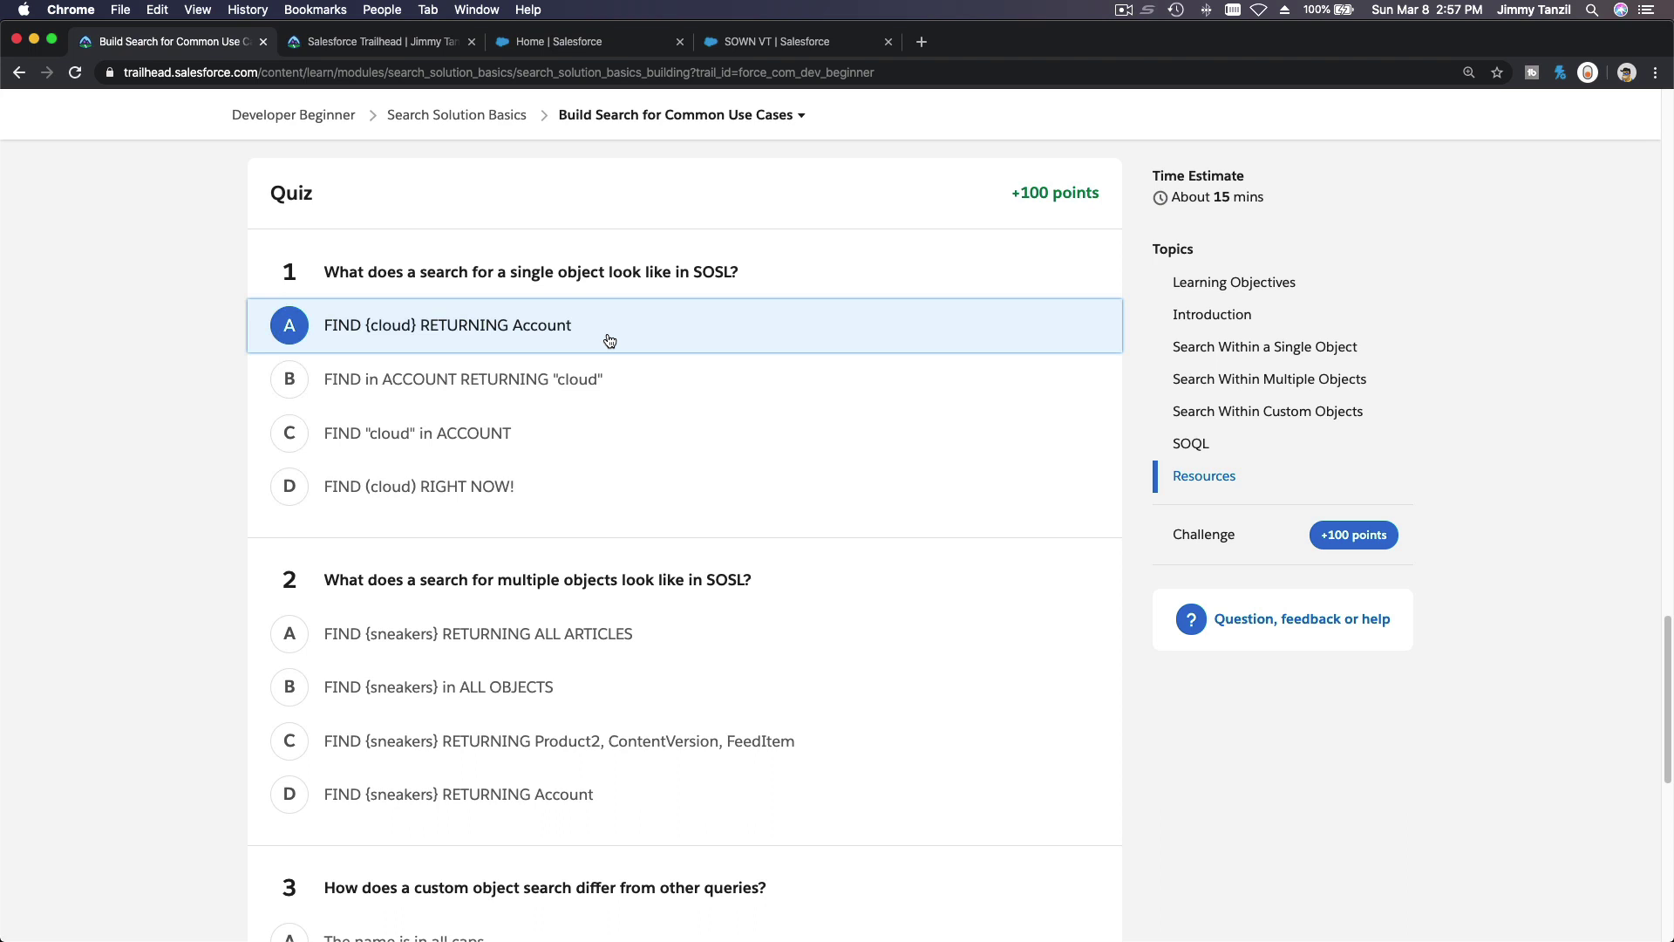
{"action": "scroll", "coordinate": [610, 340], "scroll_direction": "down", "scroll_amount": 3}
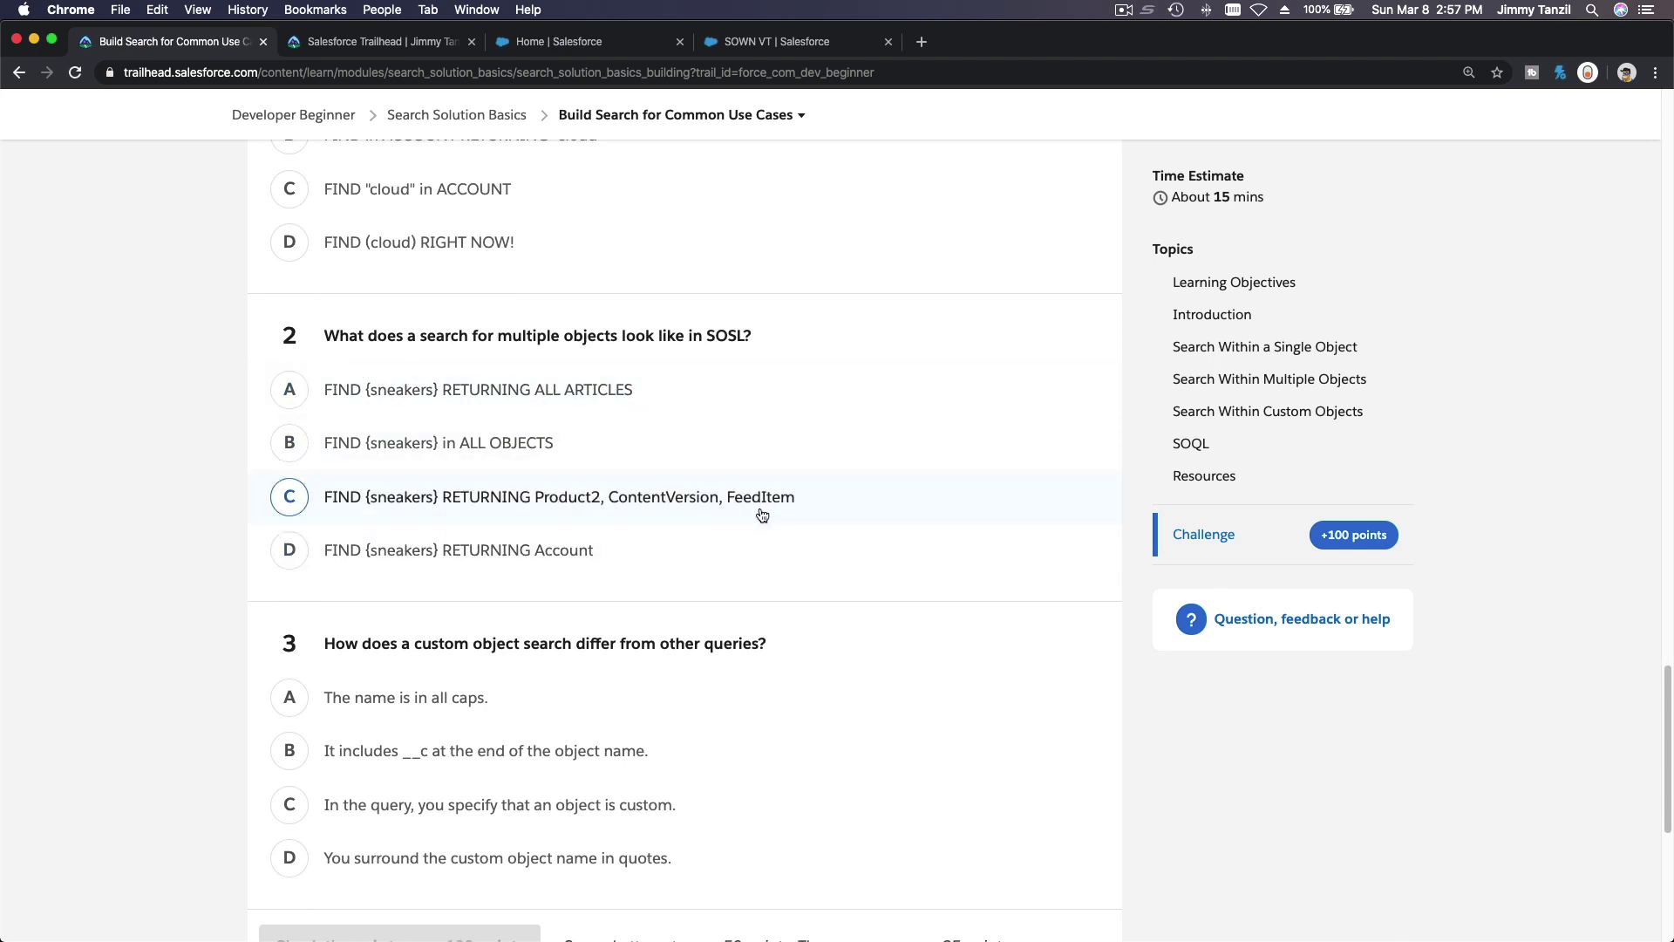
{"action": "left_click", "coordinate": [480, 504]}
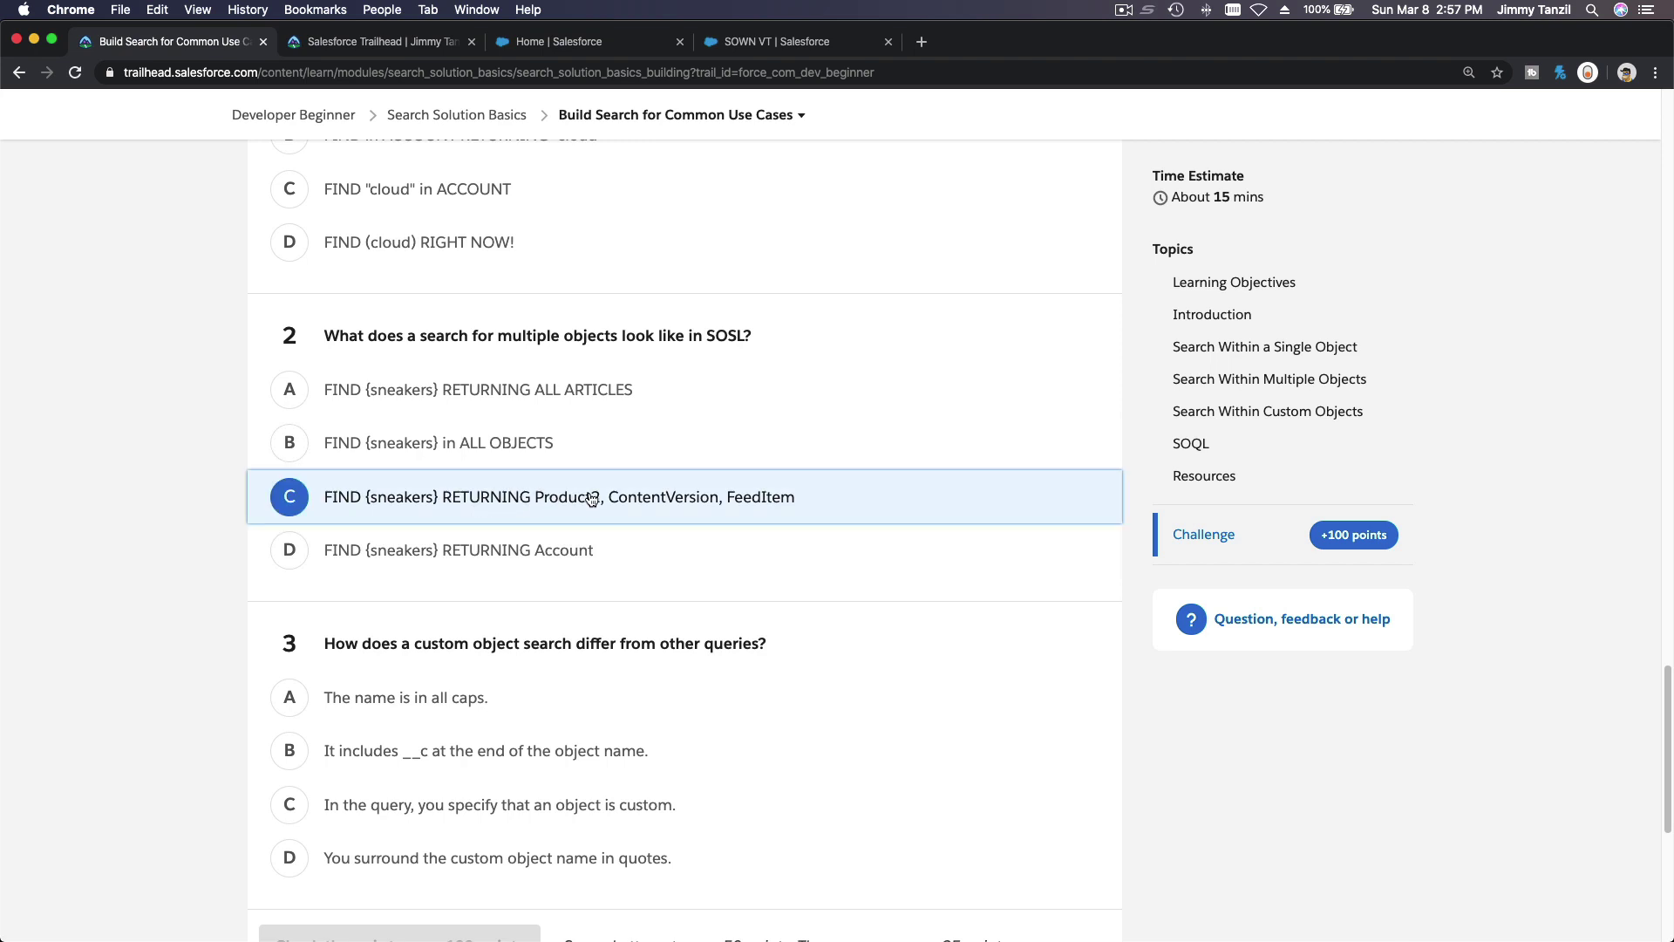
{"action": "scroll", "coordinate": [590, 498], "scroll_direction": "down", "scroll_amount": 5}
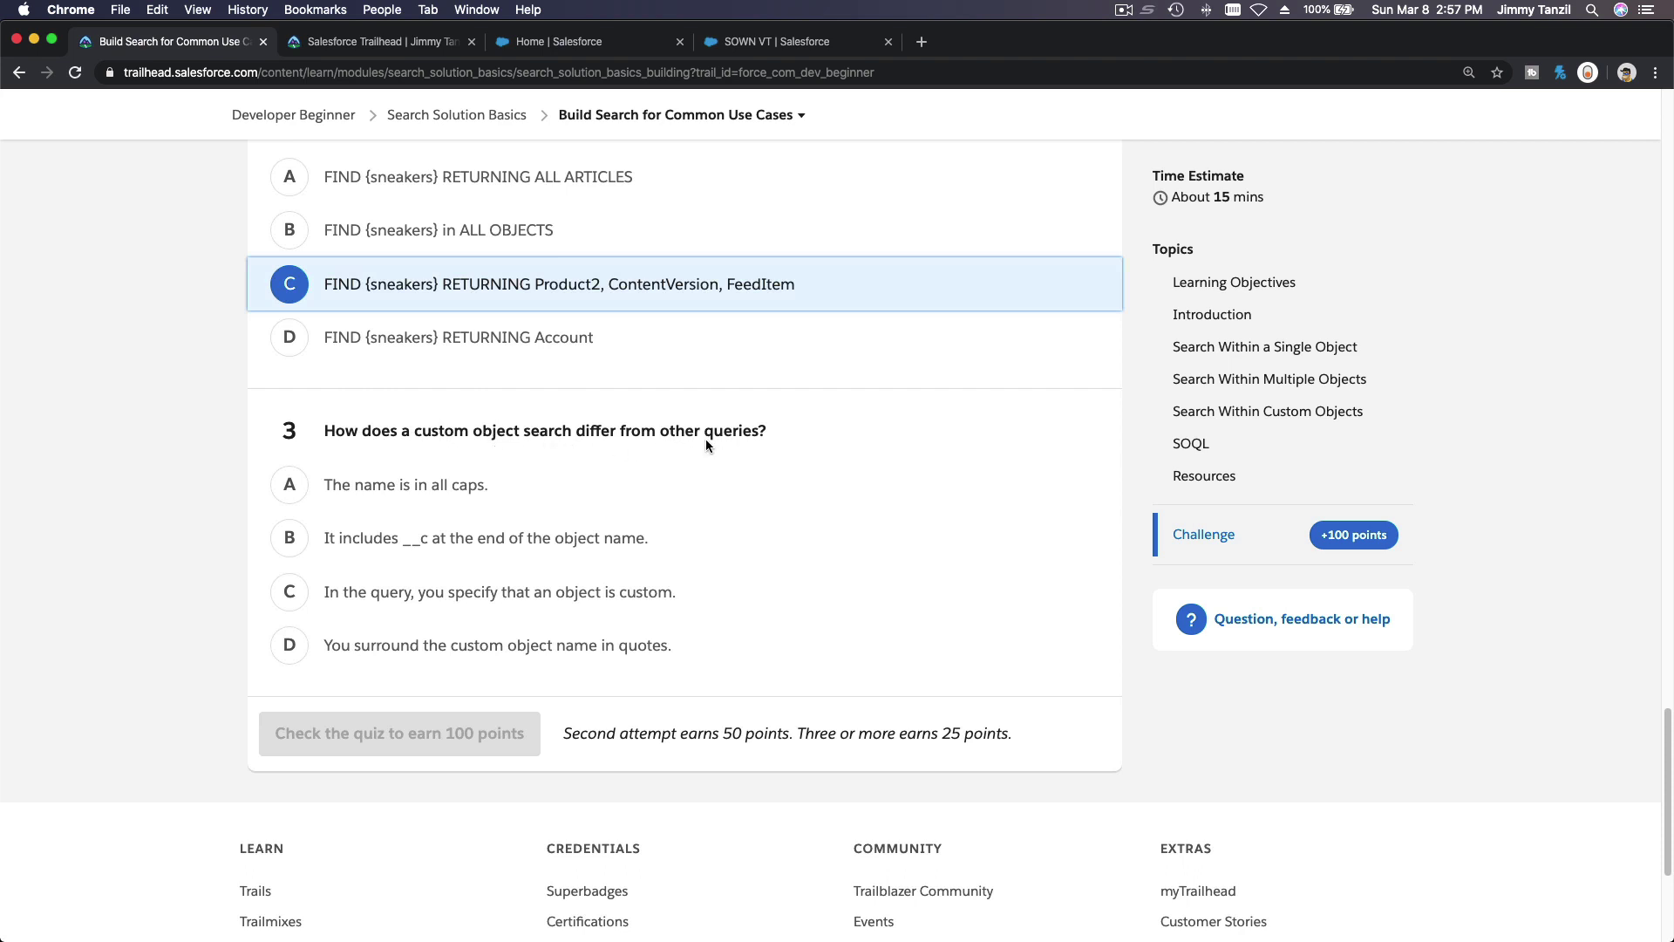
{"action": "left_click", "coordinate": [502, 542]}
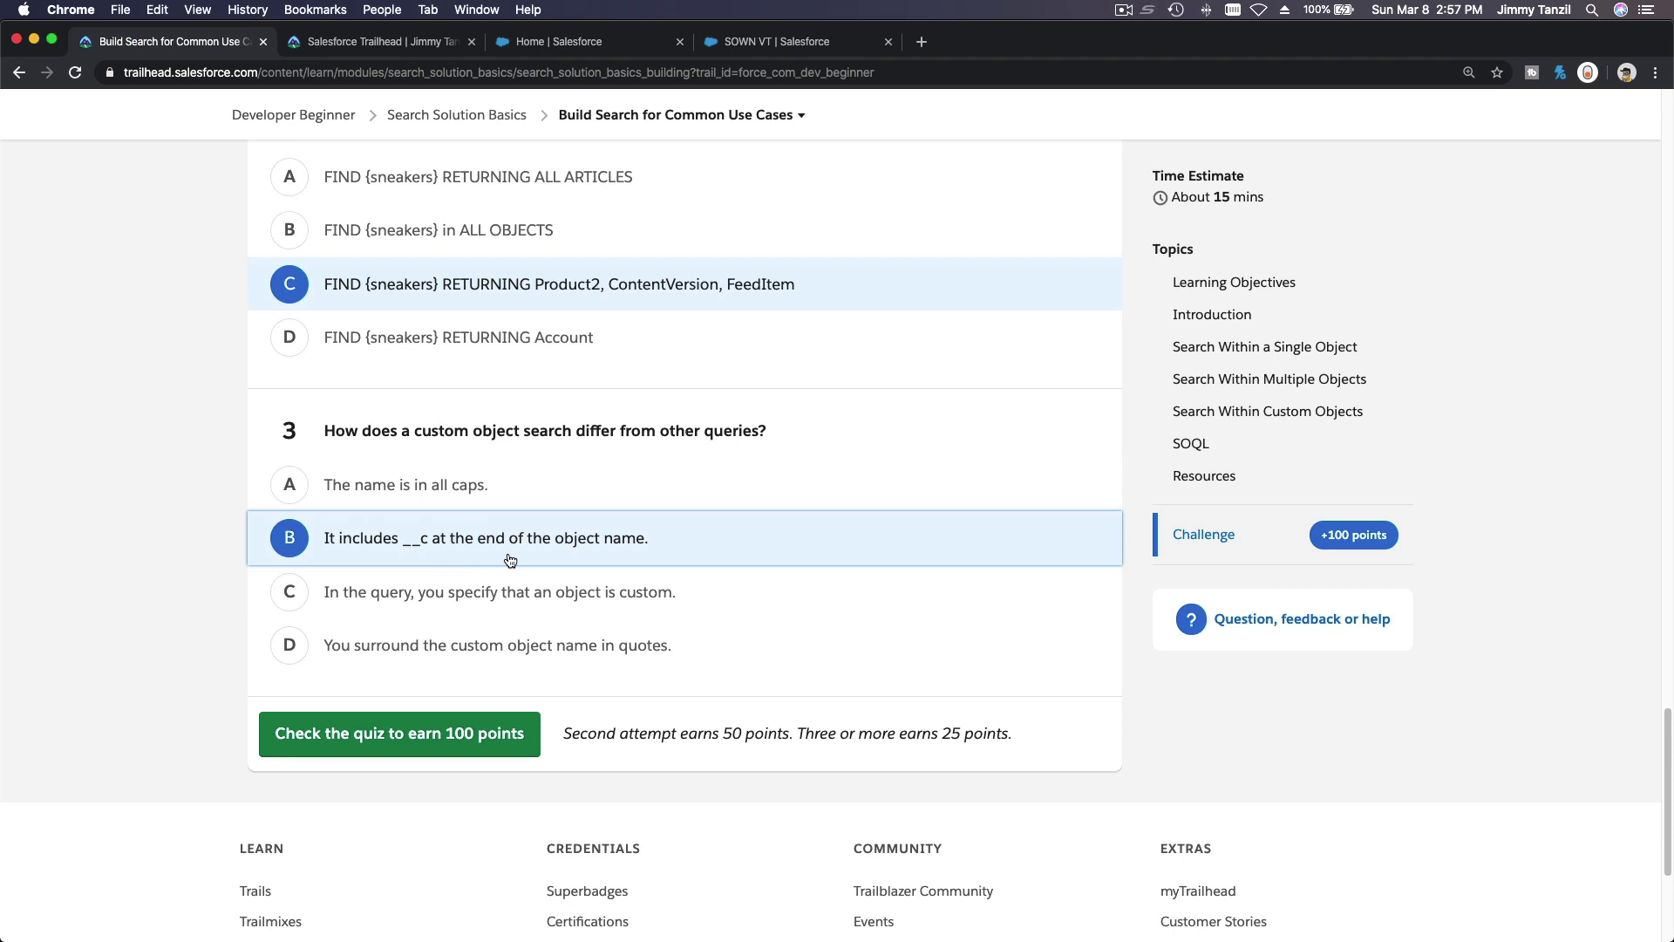
{"action": "left_click", "coordinate": [438, 735]}
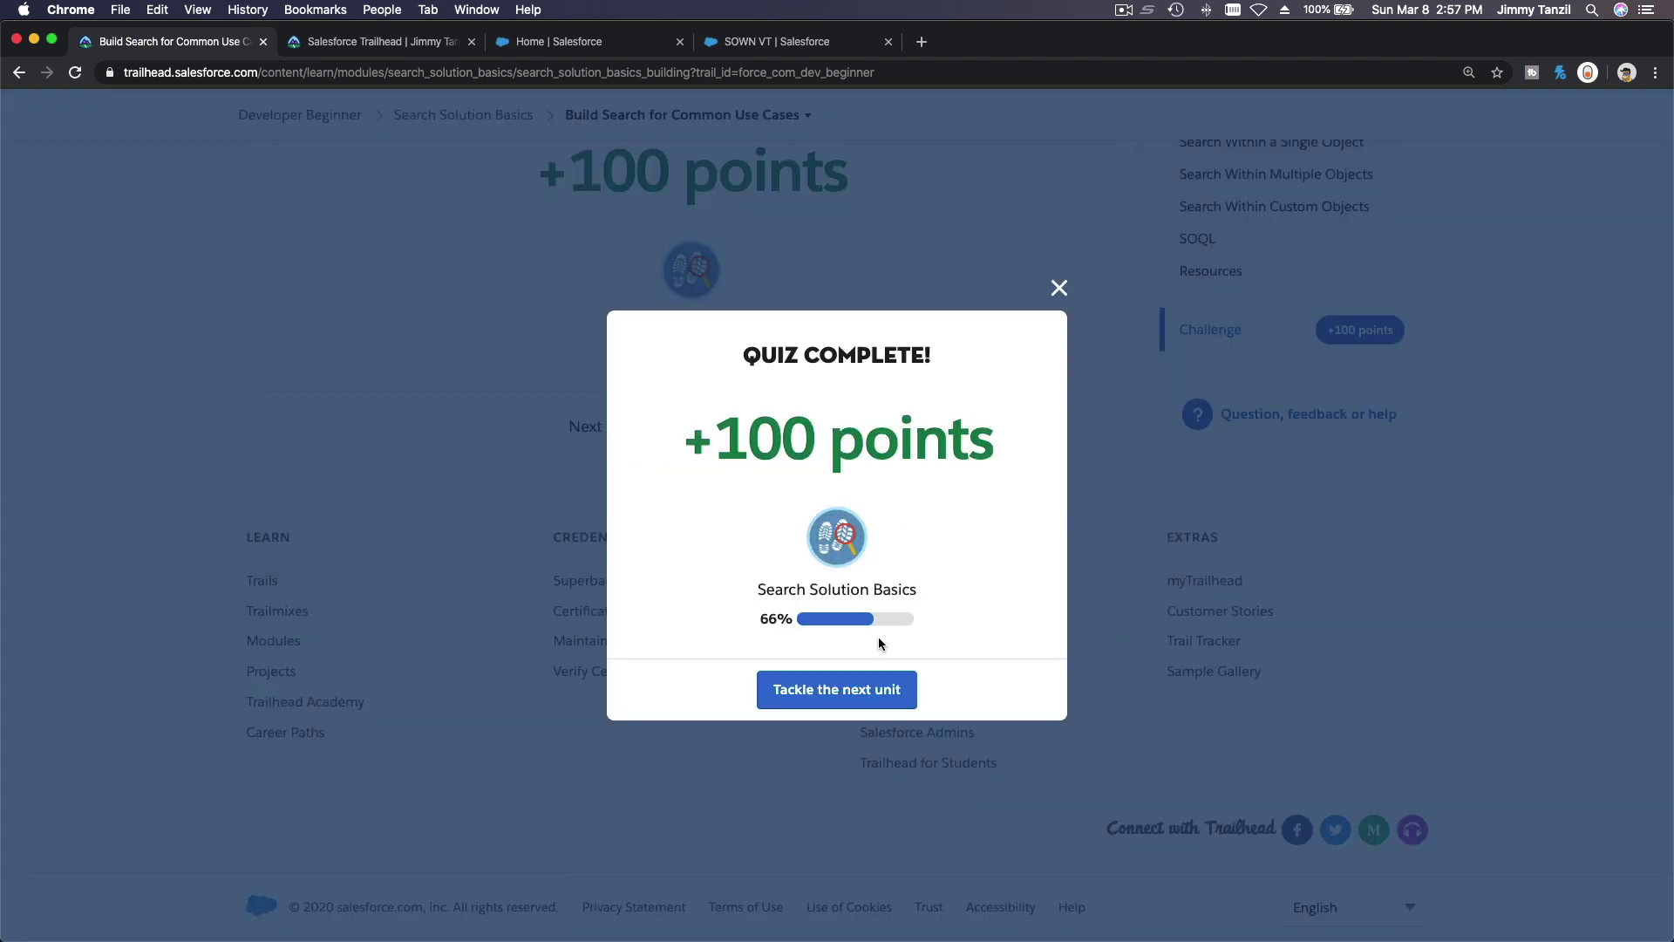
{"action": "left_click", "coordinate": [863, 688]}
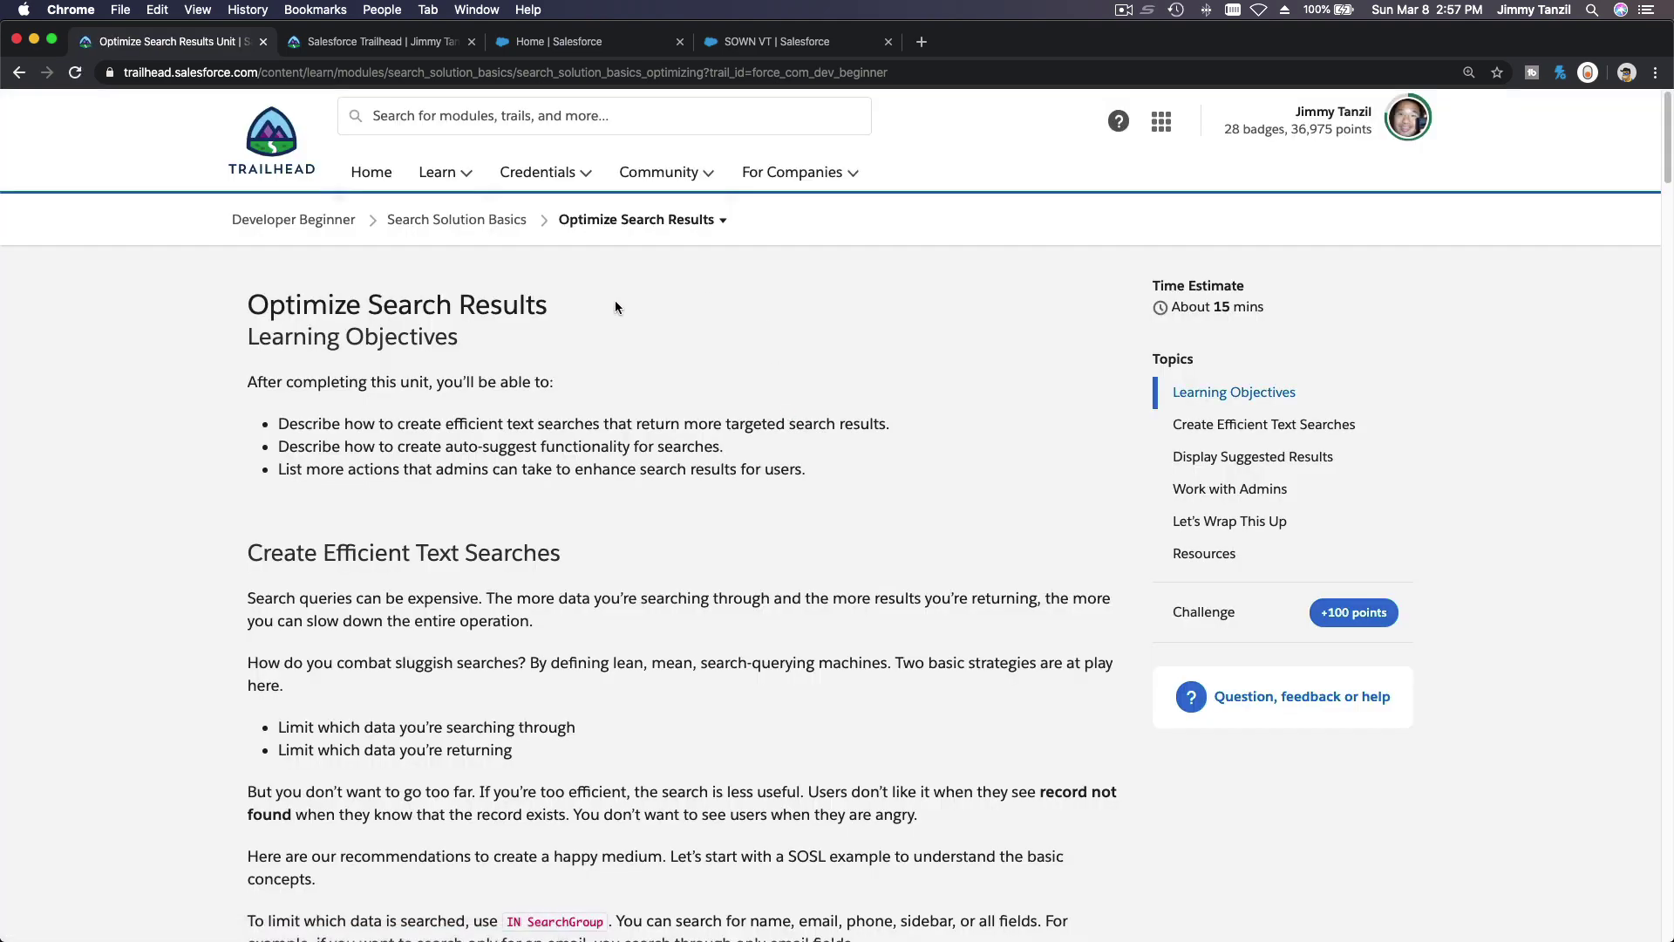
{"action": "scroll", "coordinate": [838, 417], "scroll_direction": "down", "scroll_amount": 5}
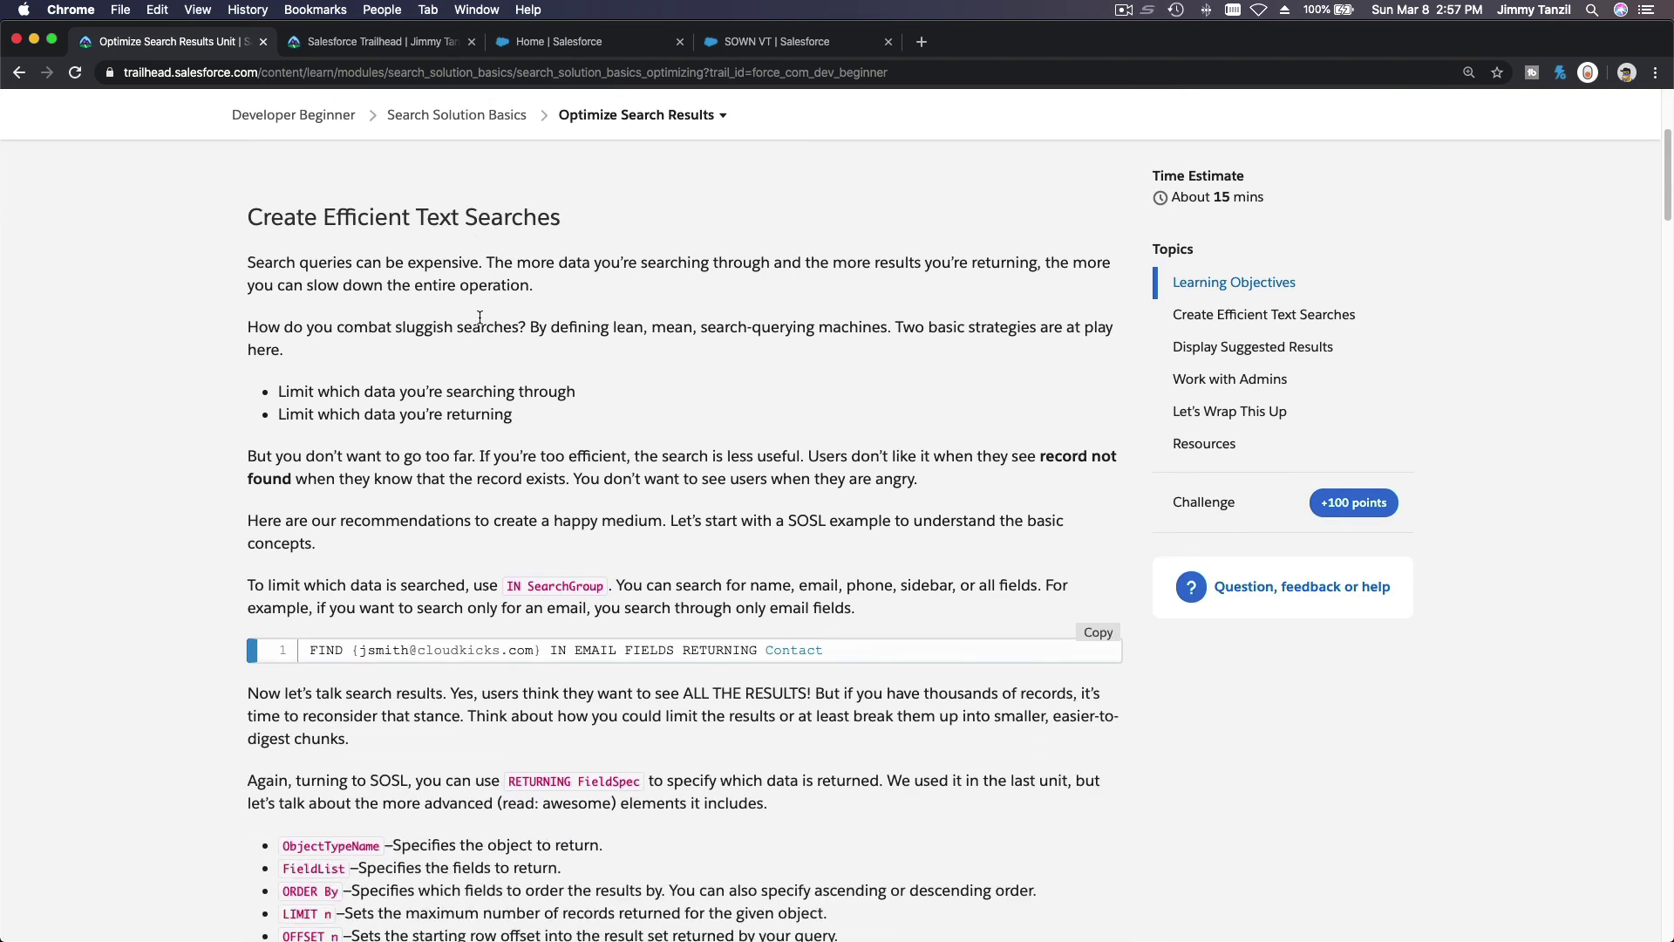
{"action": "scroll", "coordinate": [480, 317], "scroll_direction": "down", "scroll_amount": 4}
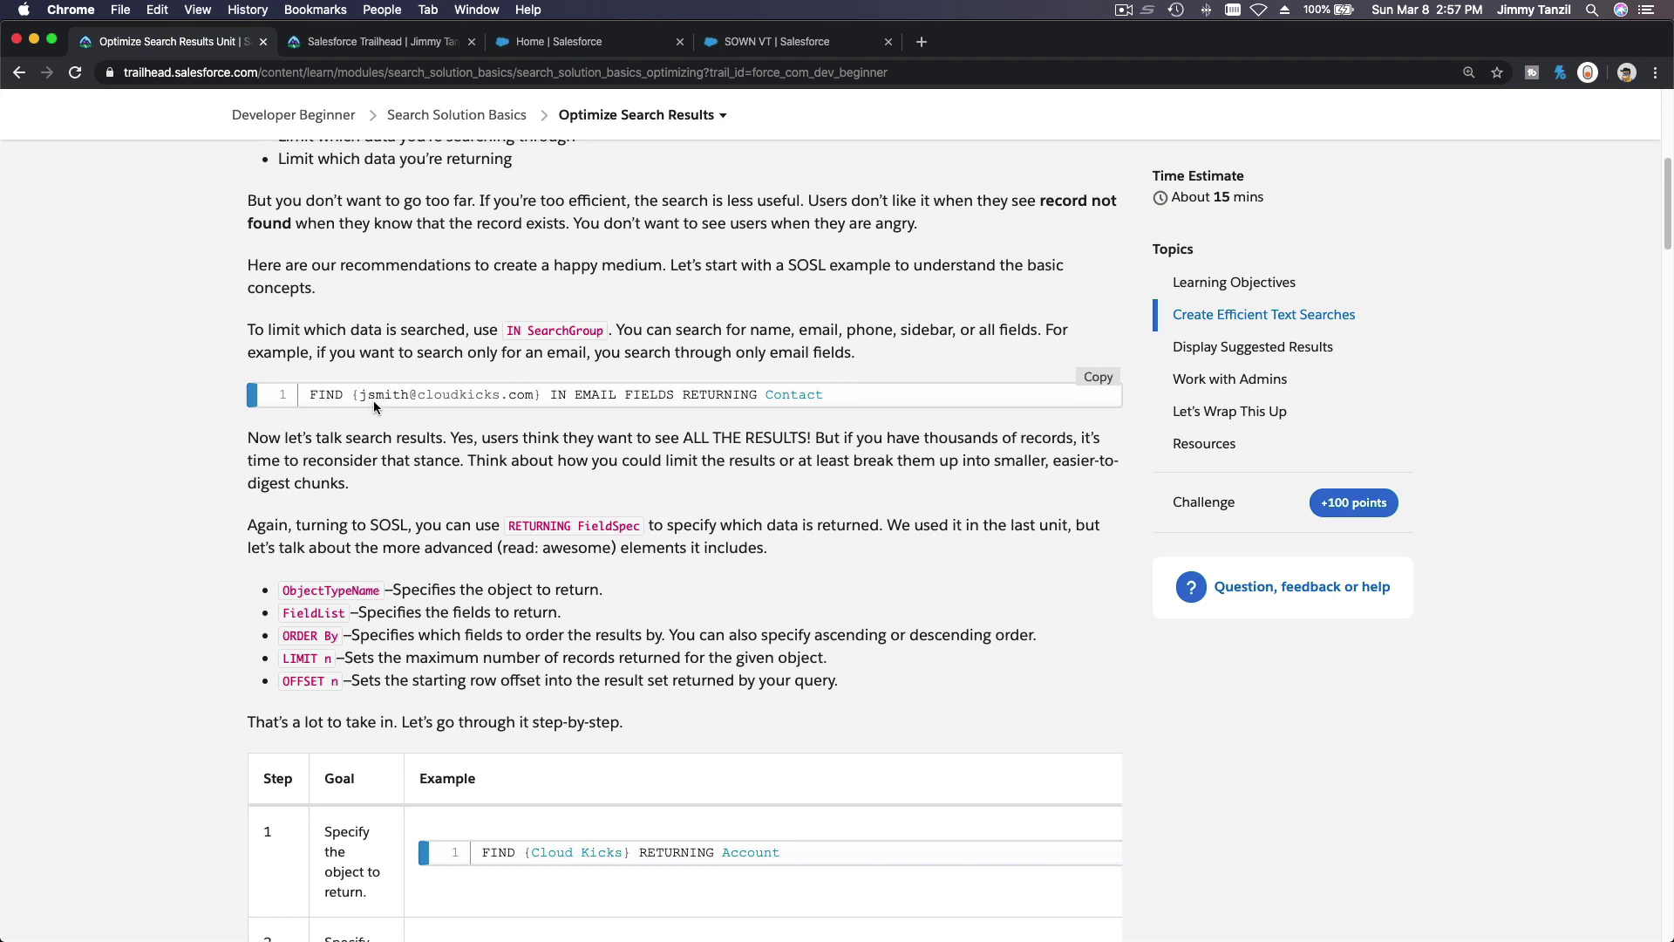
{"action": "left_click_drag", "start_coordinate": [359, 395], "coordinate": [528, 394]}
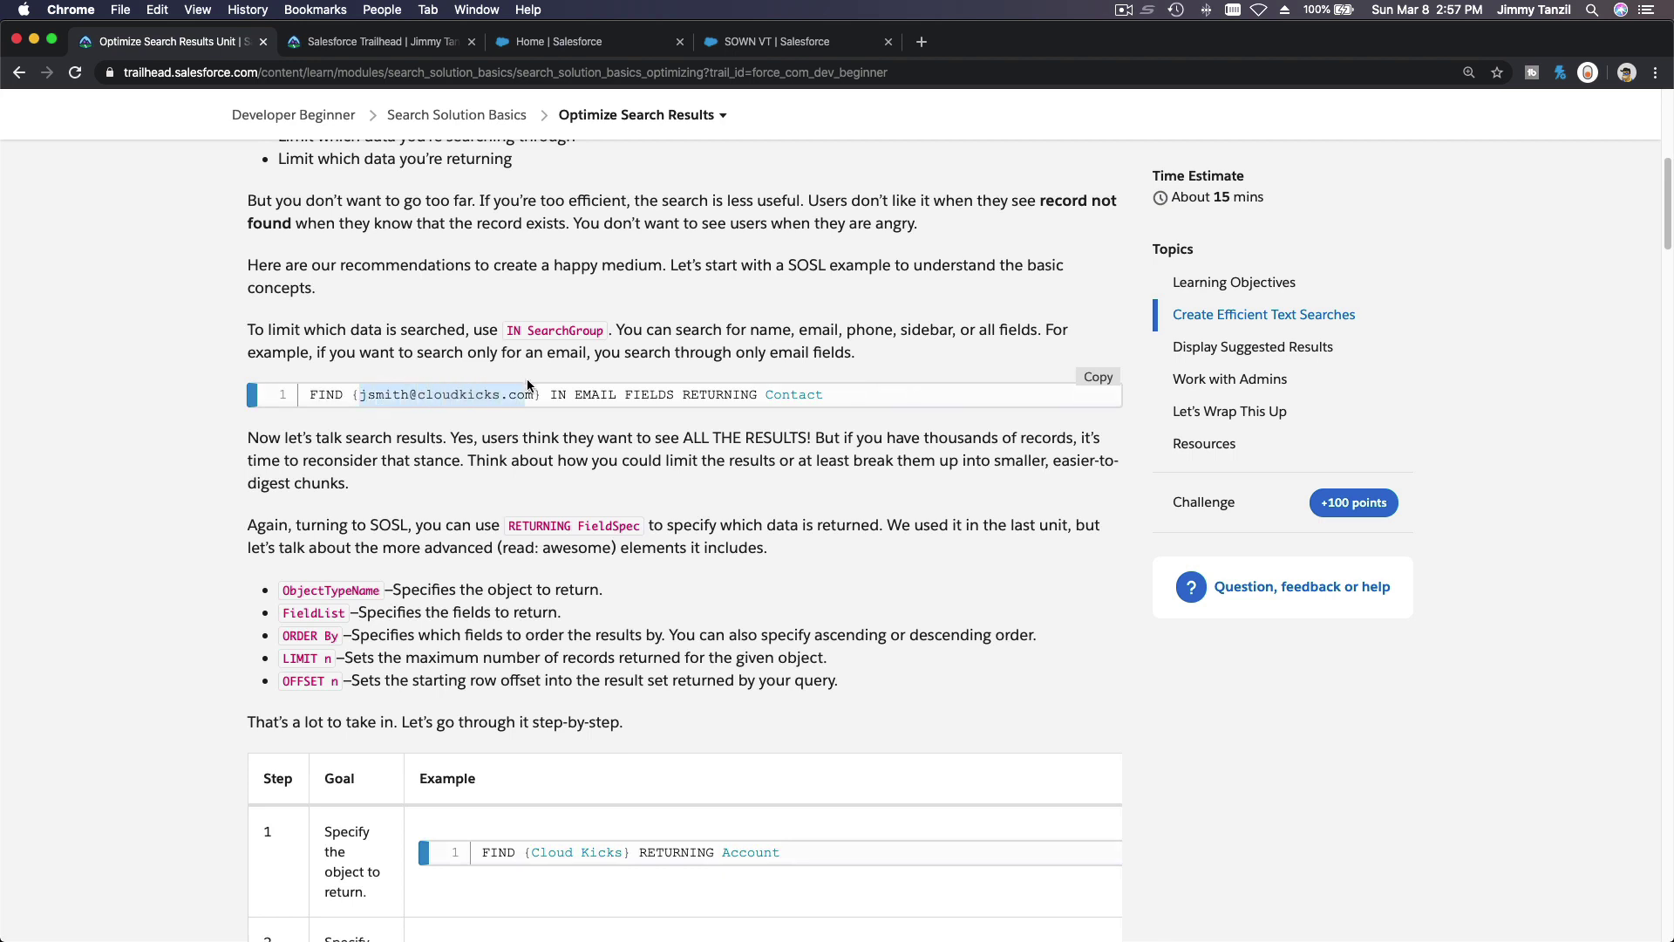
{"action": "left_click", "coordinate": [579, 394]}
{"action": "double_click", "coordinate": [606, 394]}
{"action": "double_click", "coordinate": [654, 395]}
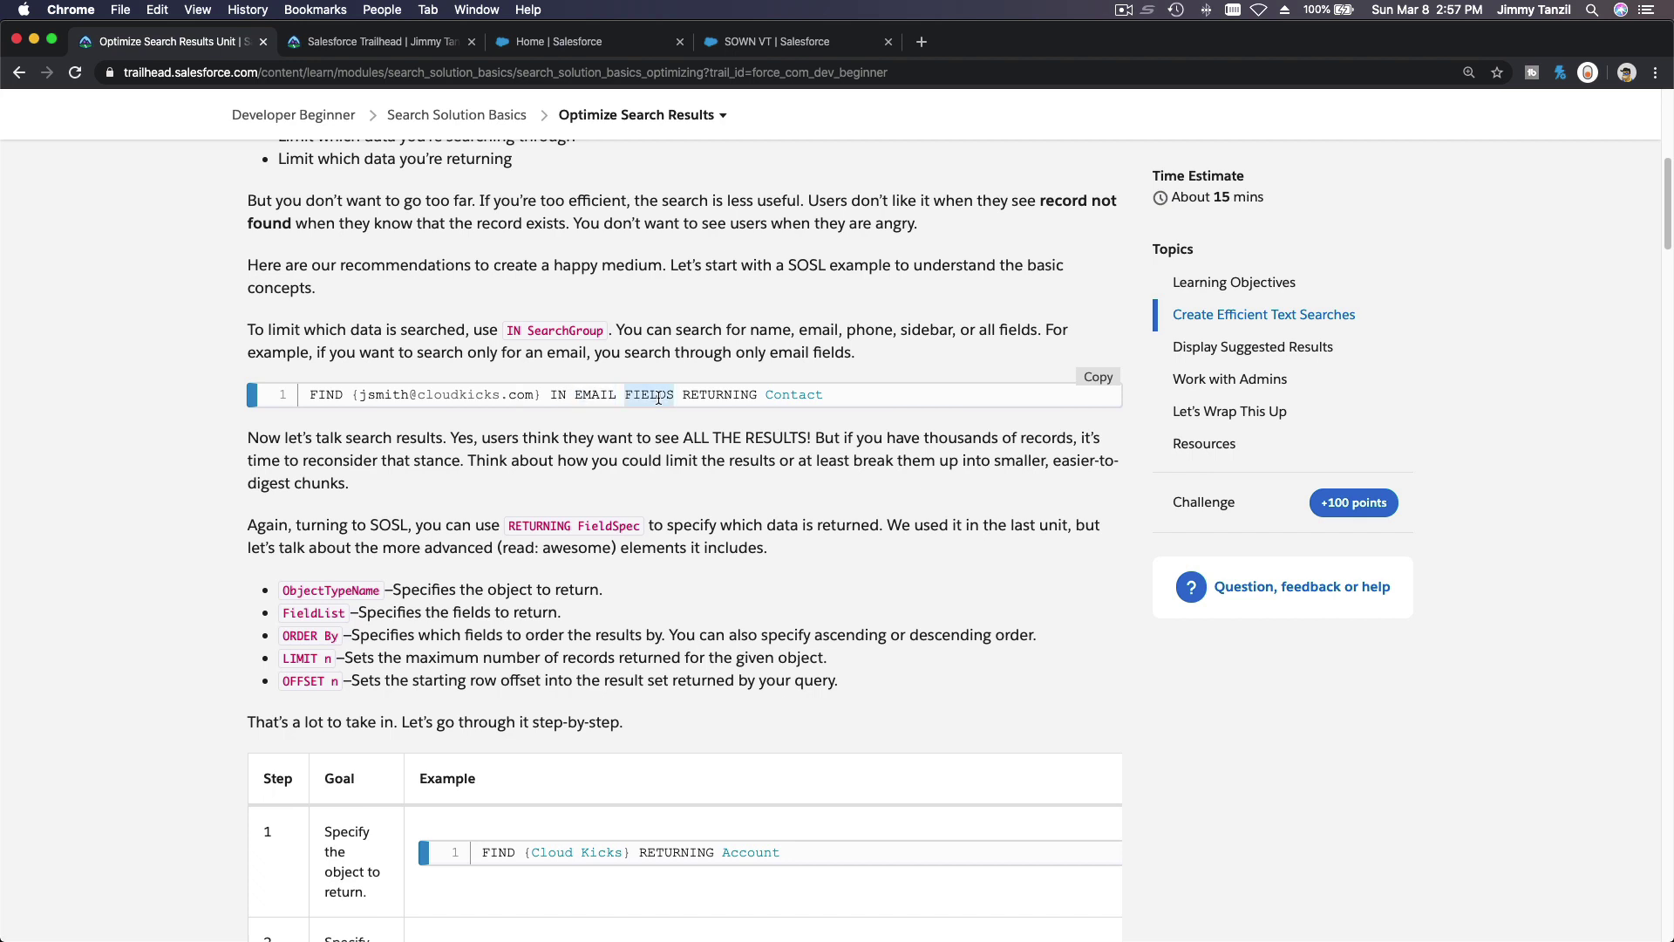
{"action": "double_click", "coordinate": [737, 395]}
{"action": "double_click", "coordinate": [794, 395]}
{"action": "left_click_drag", "start_coordinate": [575, 395], "coordinate": [678, 397]}
{"action": "triple_click", "coordinate": [472, 399]}
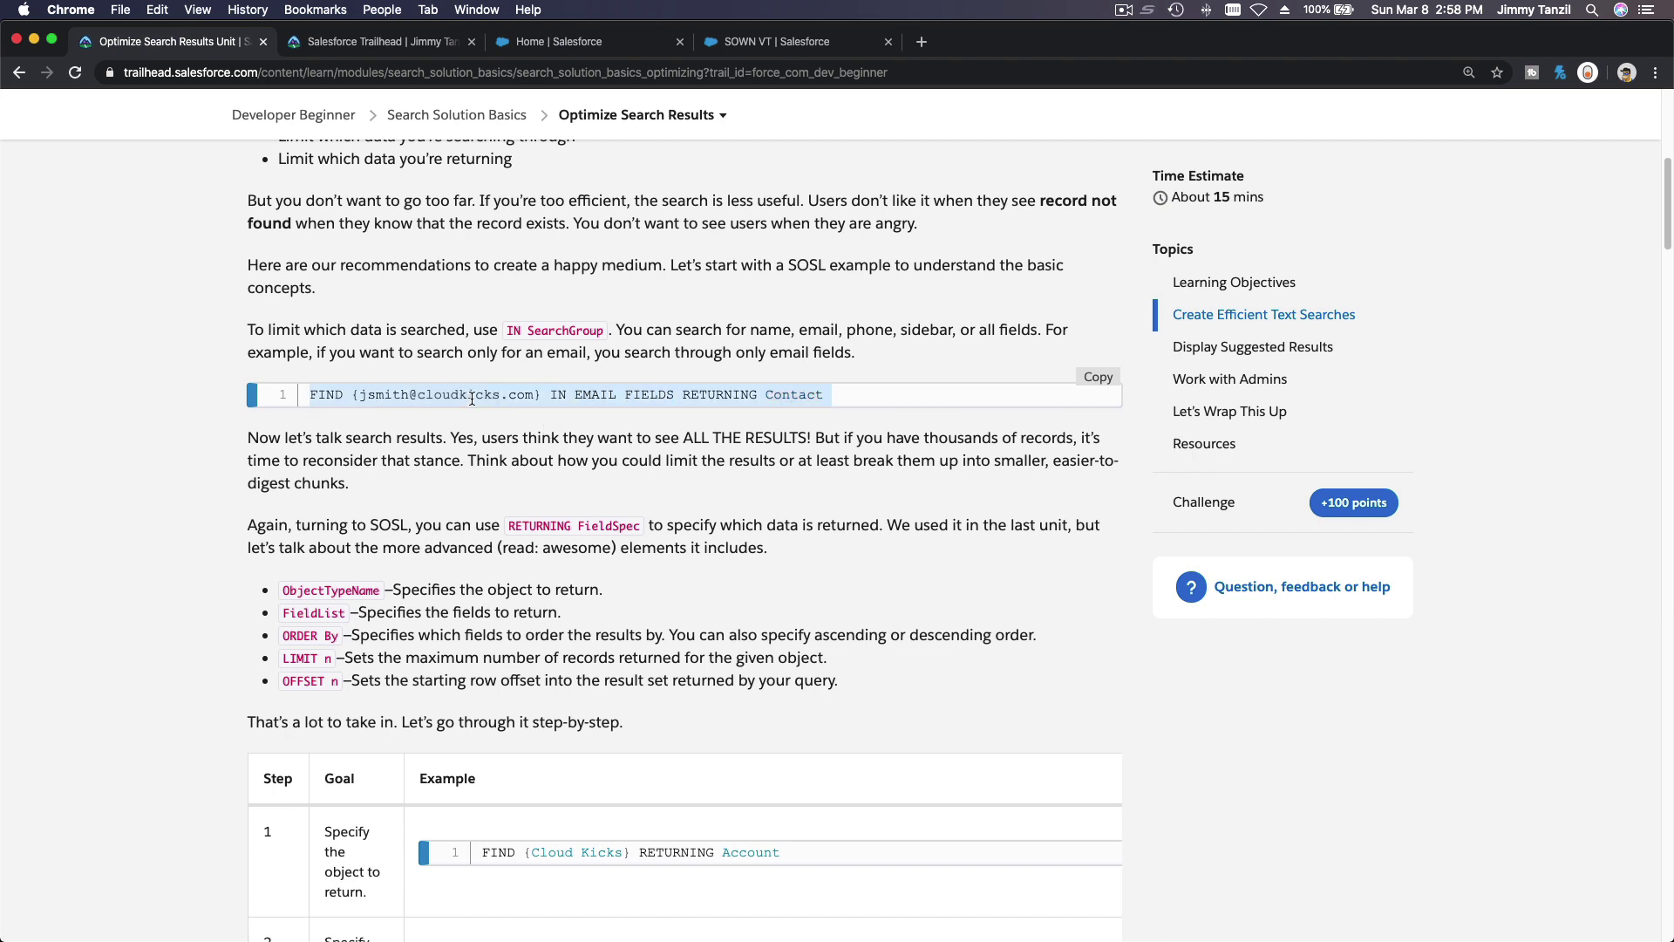
{"action": "scroll", "coordinate": [509, 457], "scroll_direction": "down", "scroll_amount": 7}
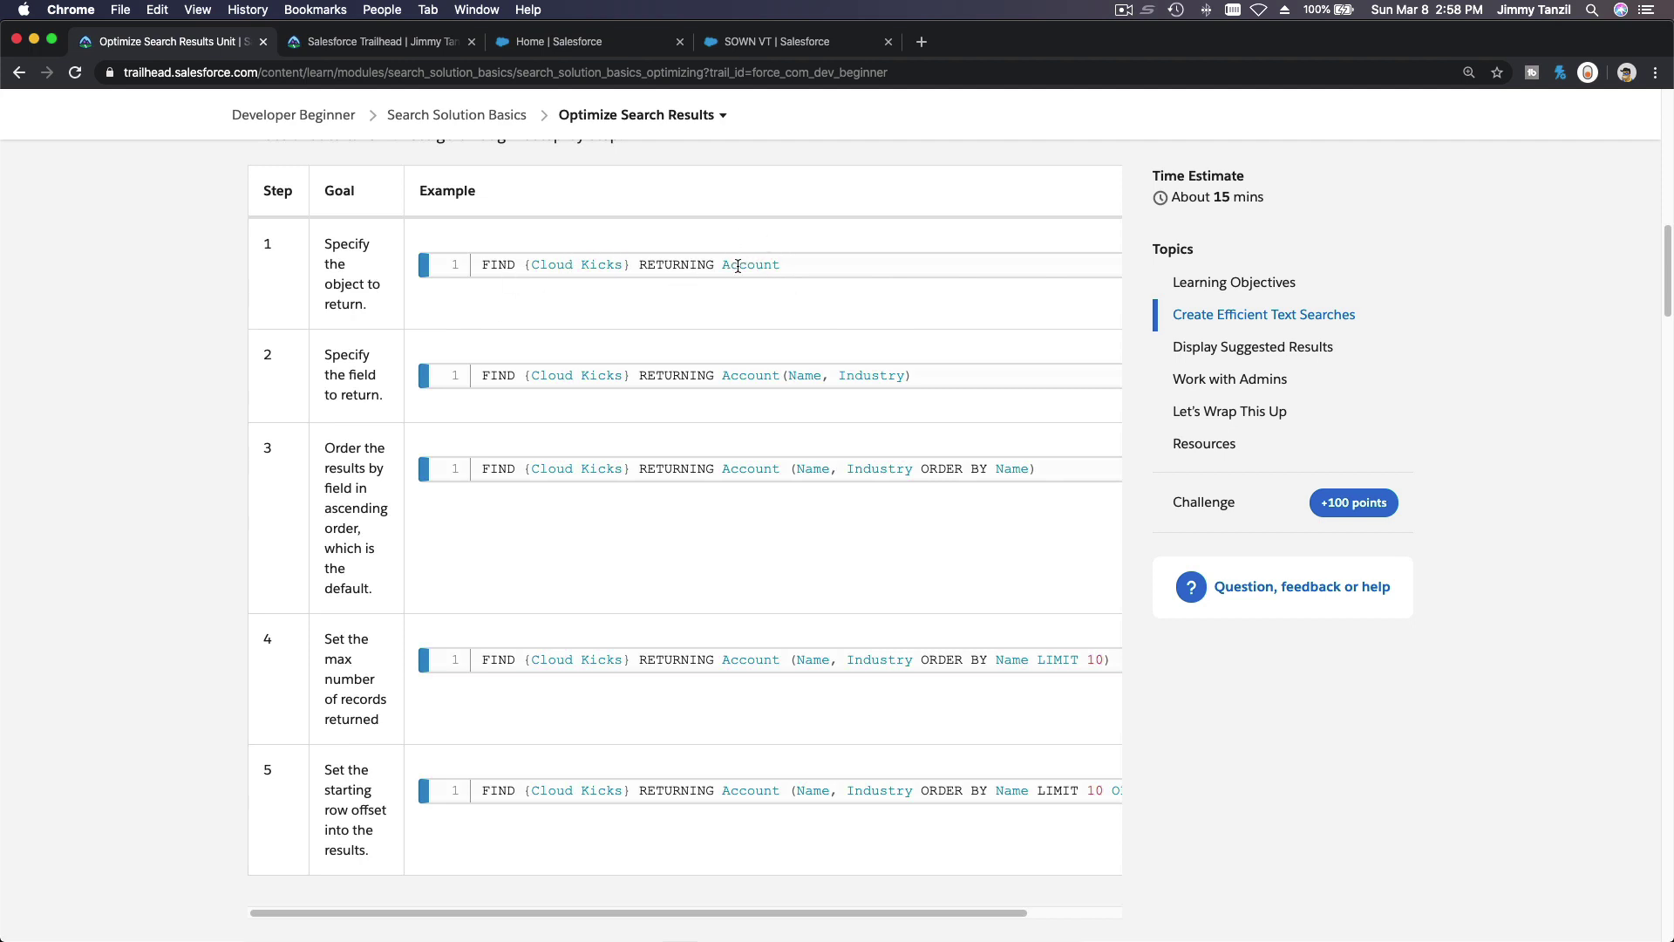
{"action": "scroll", "coordinate": [738, 265], "scroll_direction": "down", "scroll_amount": 1}
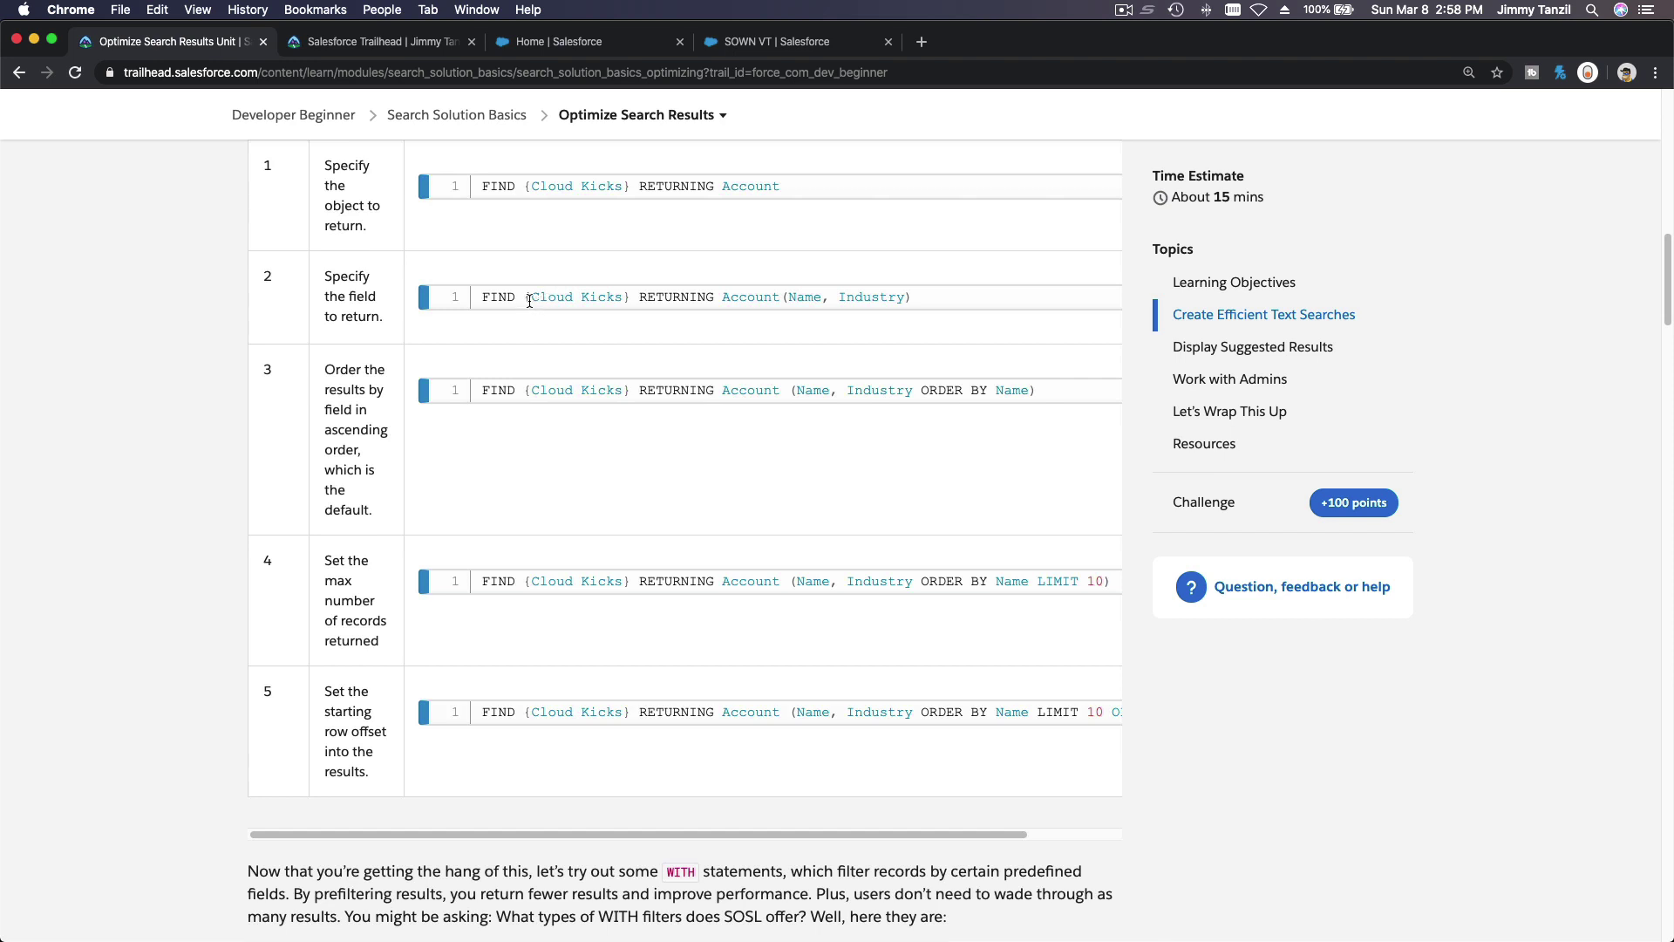
{"action": "left_click_drag", "start_coordinate": [530, 301], "coordinate": [597, 299]}
{"action": "left_click", "coordinate": [724, 321]}
{"action": "double_click", "coordinate": [804, 297]}
{"action": "double_click", "coordinate": [872, 297]}
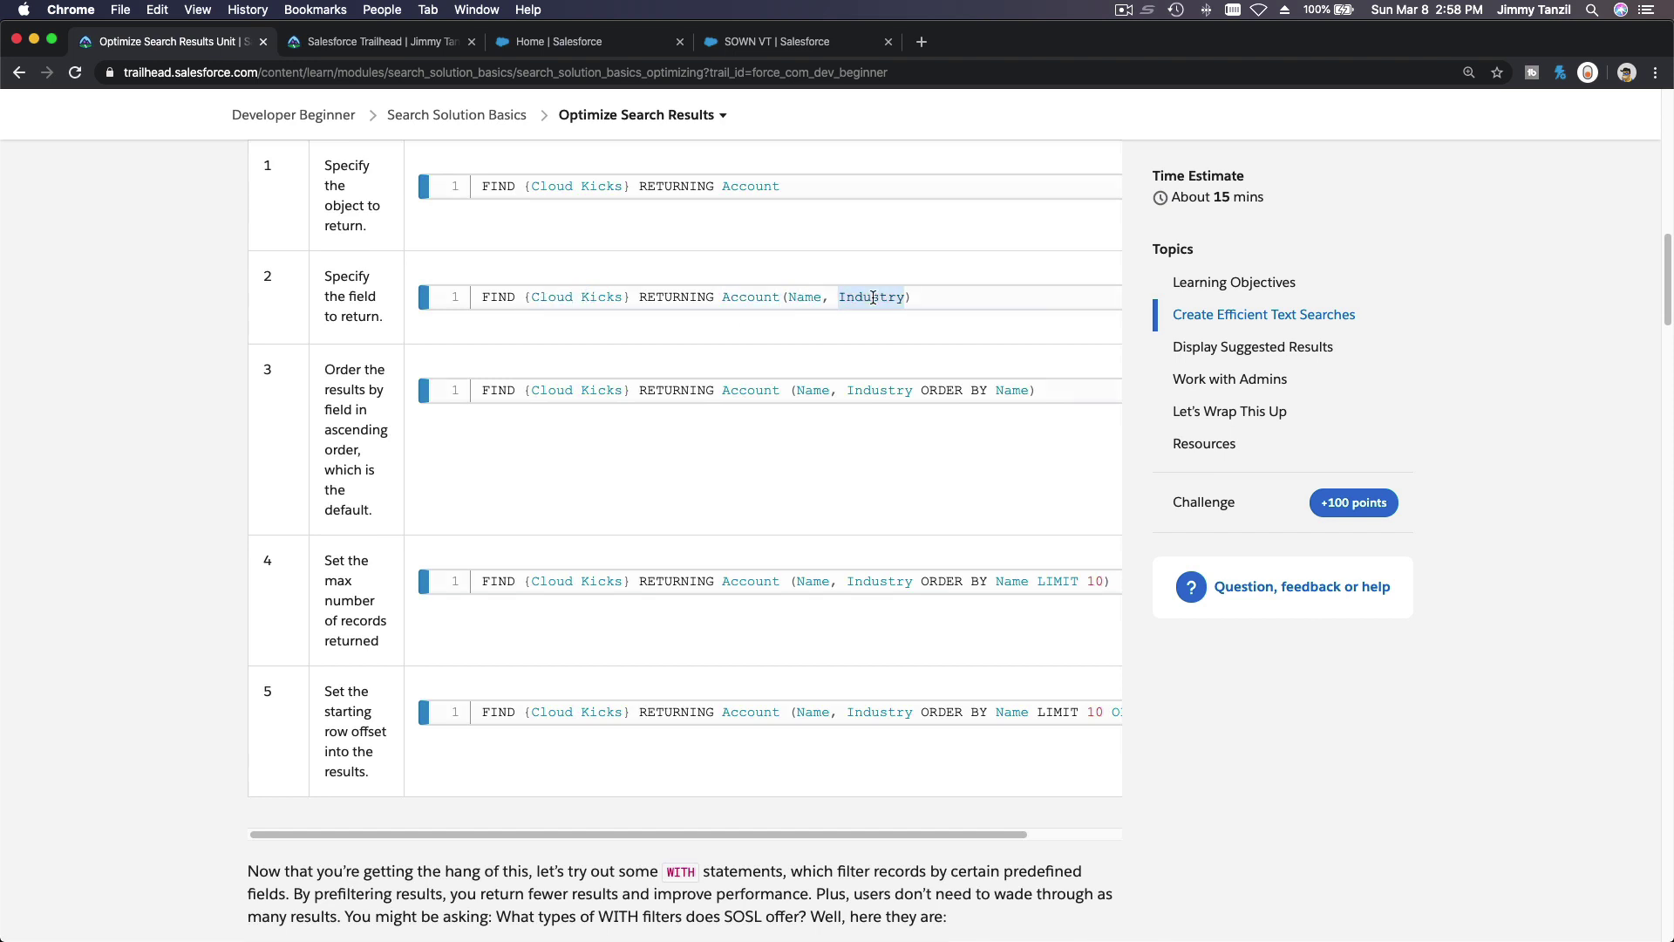
{"action": "double_click", "coordinate": [804, 298]}
{"action": "double_click", "coordinate": [875, 303]}
{"action": "left_click_drag", "start_coordinate": [537, 394], "coordinate": [622, 393]}
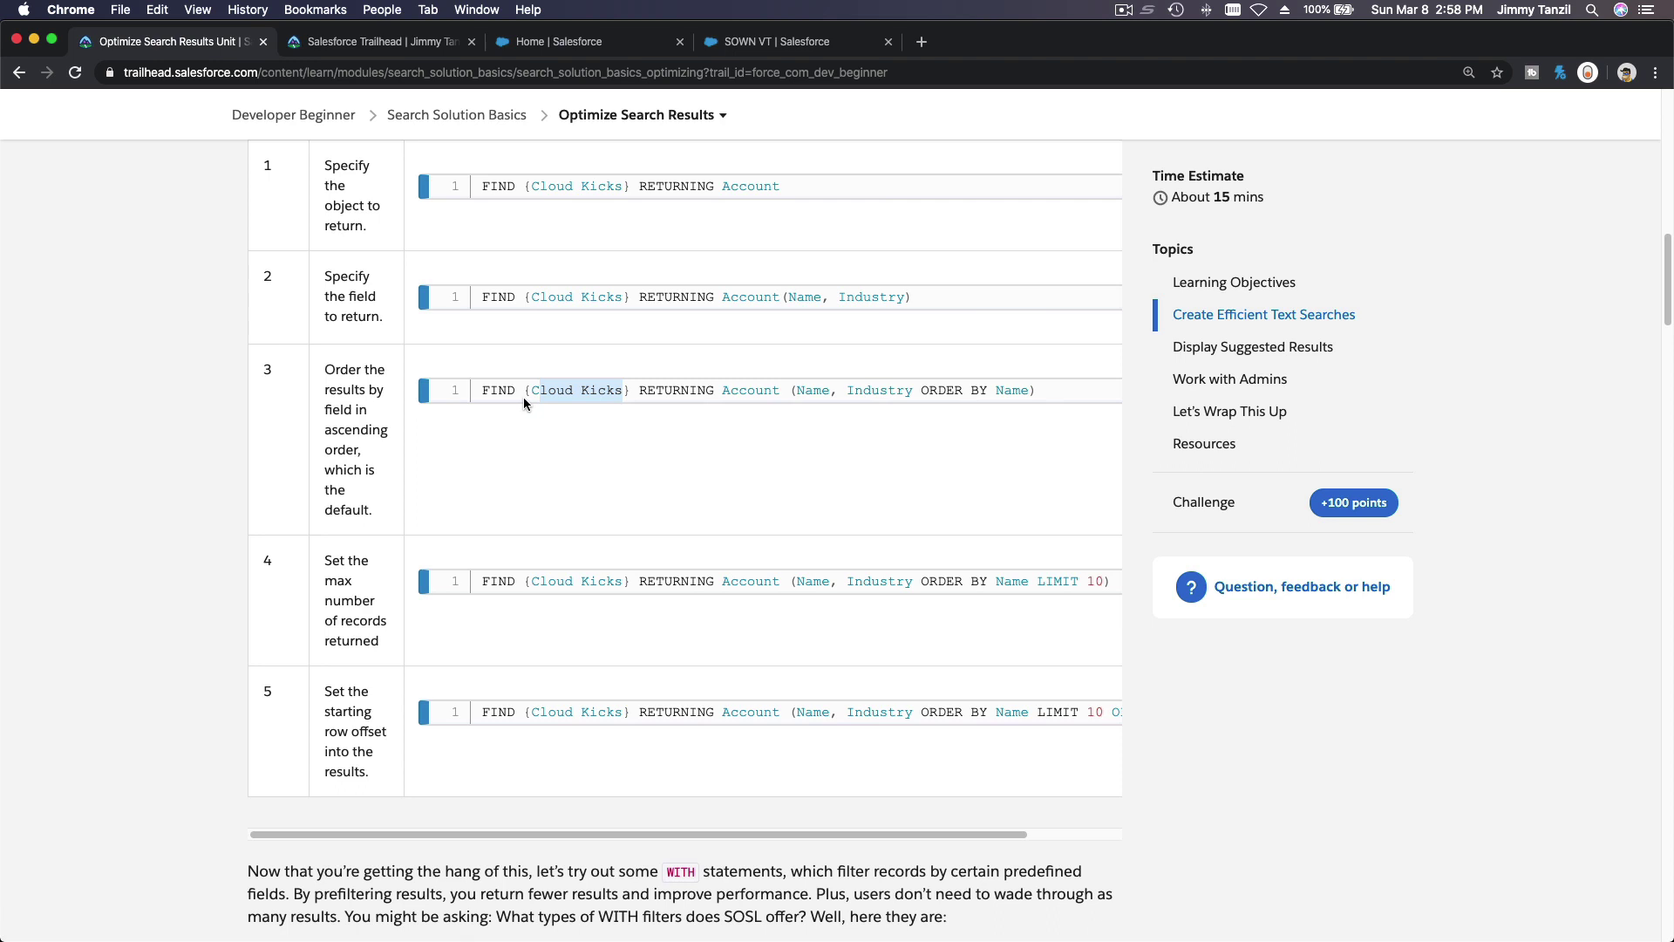
{"action": "left_click", "coordinate": [693, 400]}
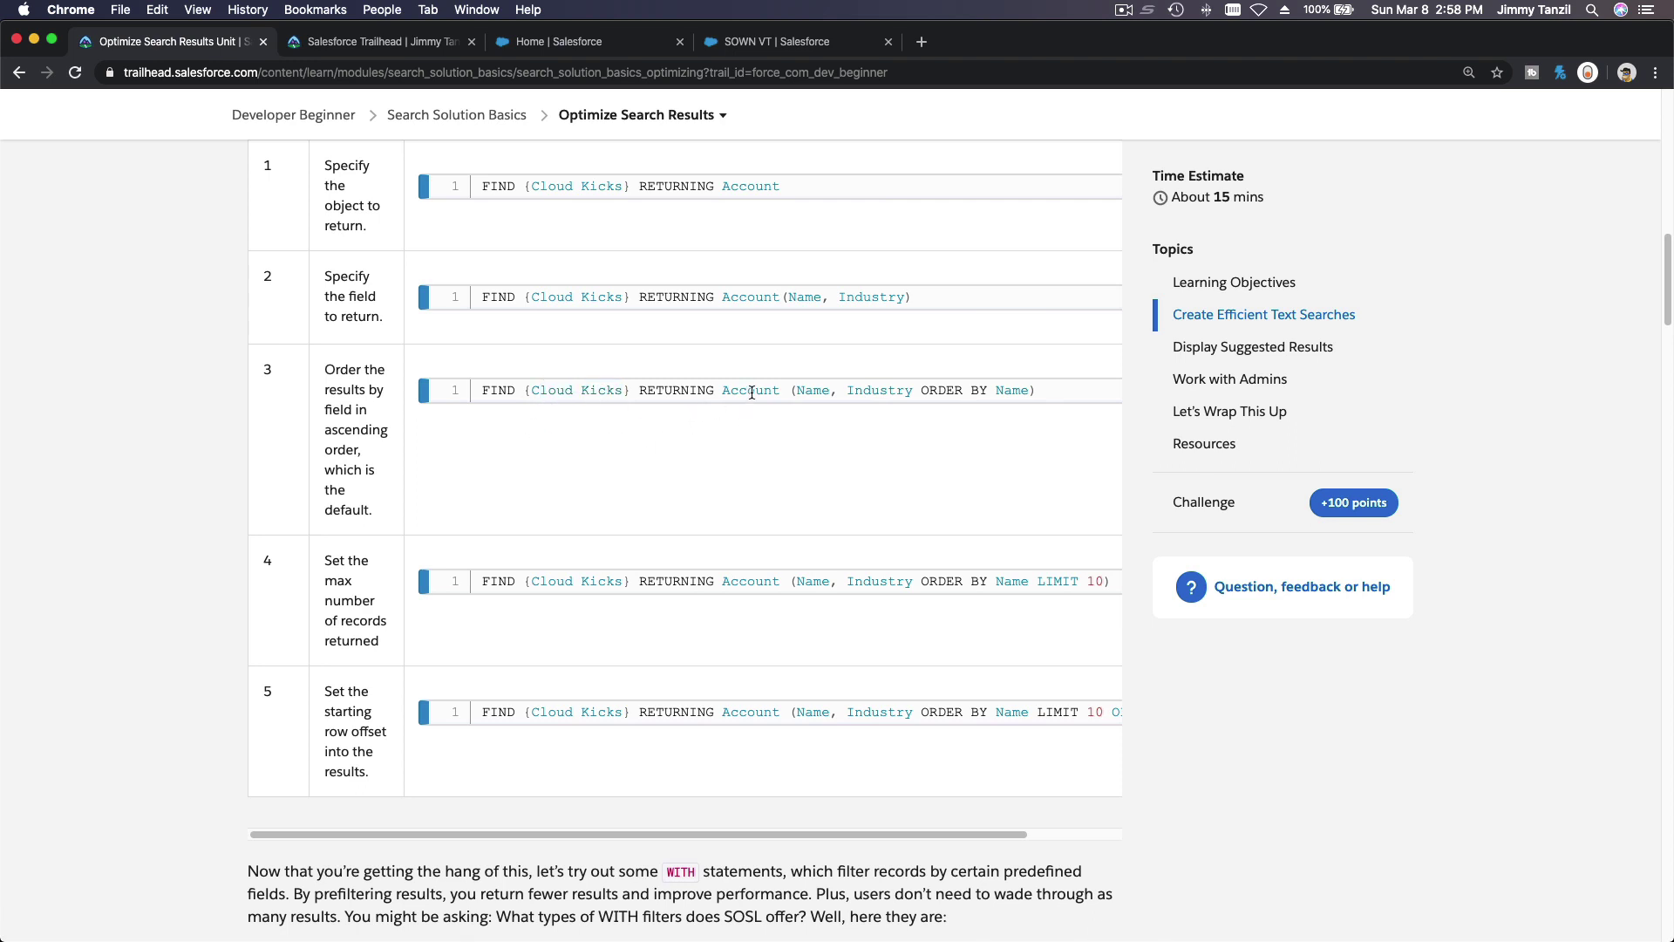
{"action": "double_click", "coordinate": [750, 391]}
{"action": "double_click", "coordinate": [813, 391]}
{"action": "left_click", "coordinate": [859, 387]}
{"action": "left_click_drag", "start_coordinate": [924, 394], "coordinate": [1030, 394]}
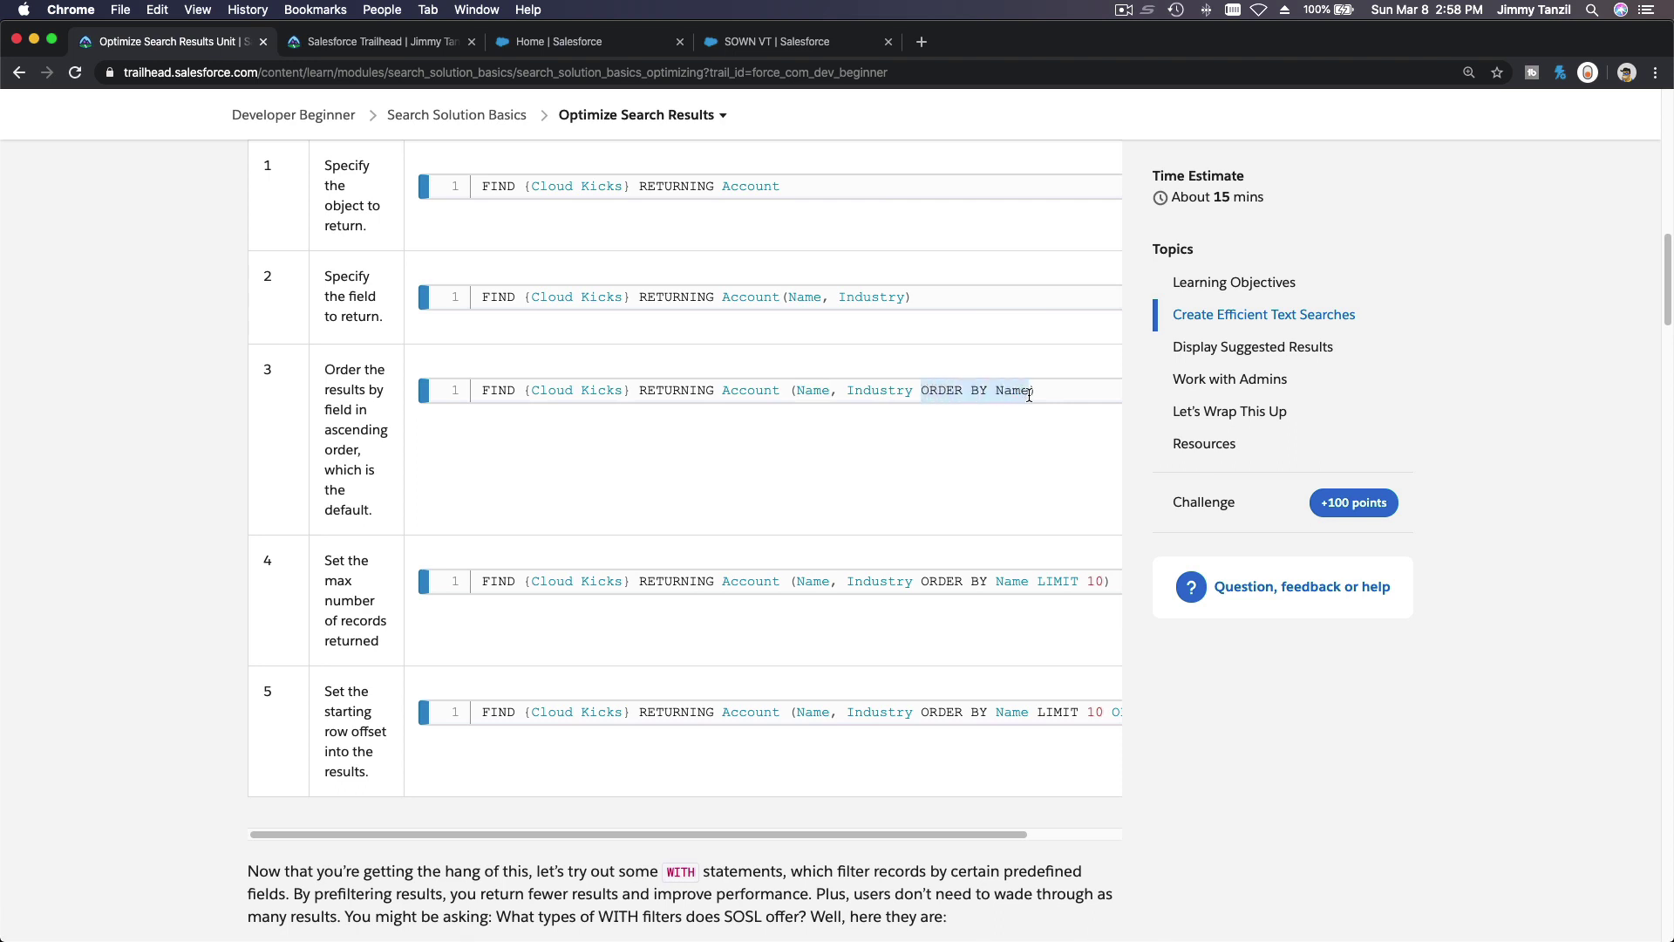
{"action": "scroll", "coordinate": [855, 432], "scroll_direction": "down", "scroll_amount": 3}
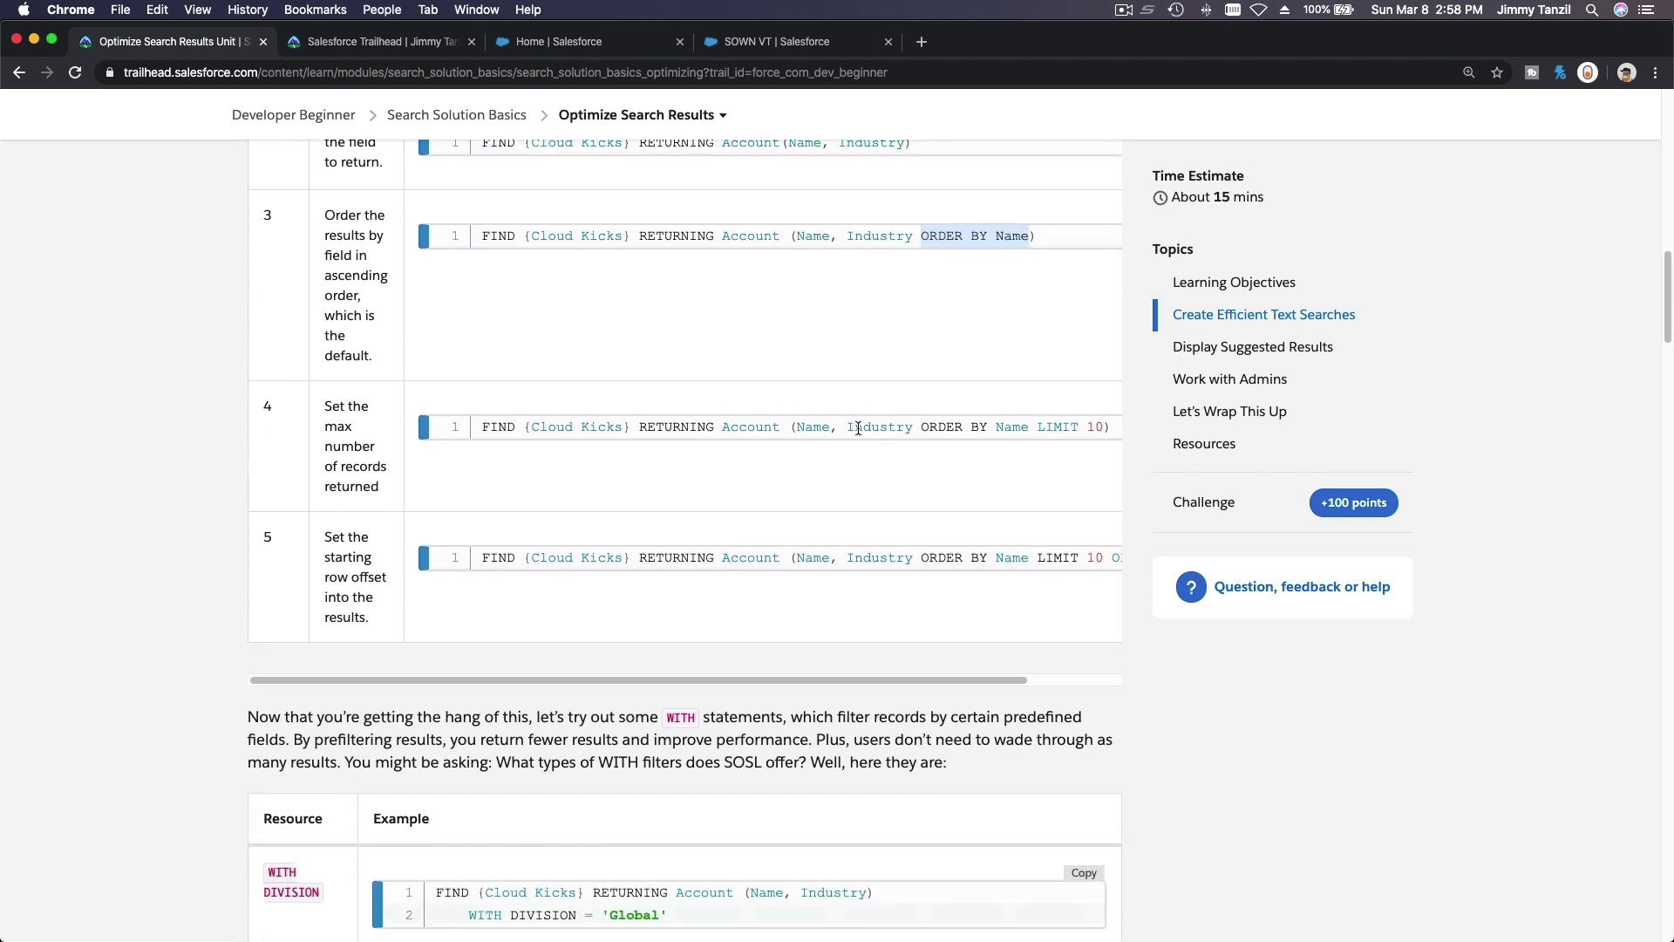
{"action": "left_click", "coordinate": [1043, 430]}
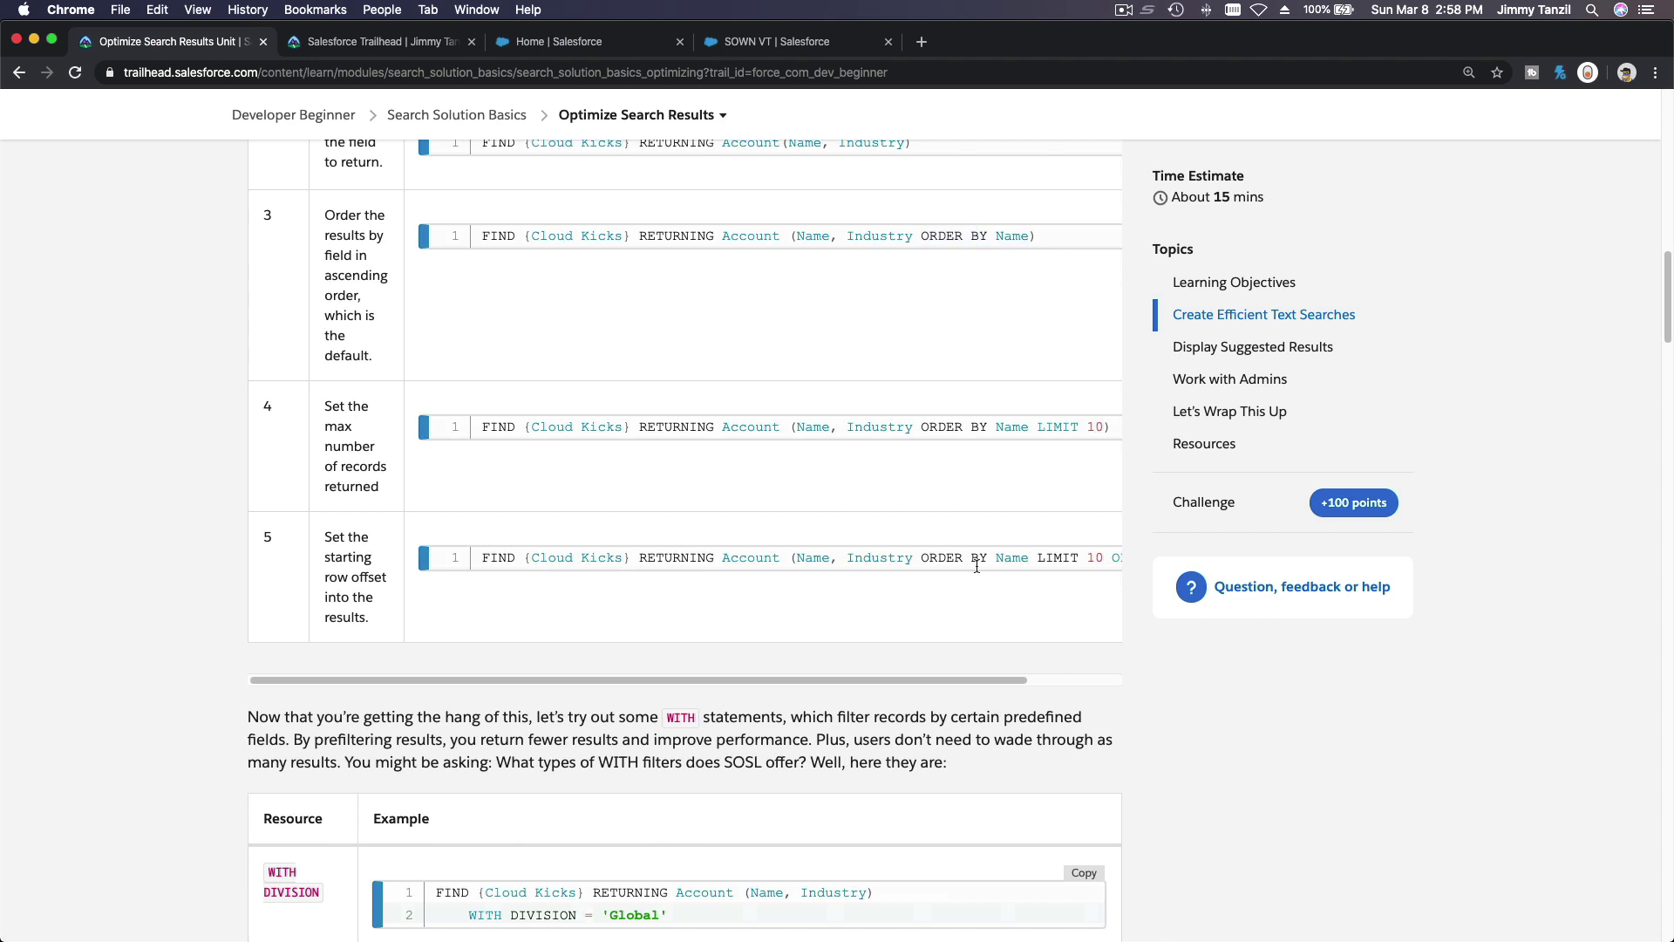
{"action": "scroll", "coordinate": [849, 624], "scroll_direction": "right", "scroll_amount": 3}
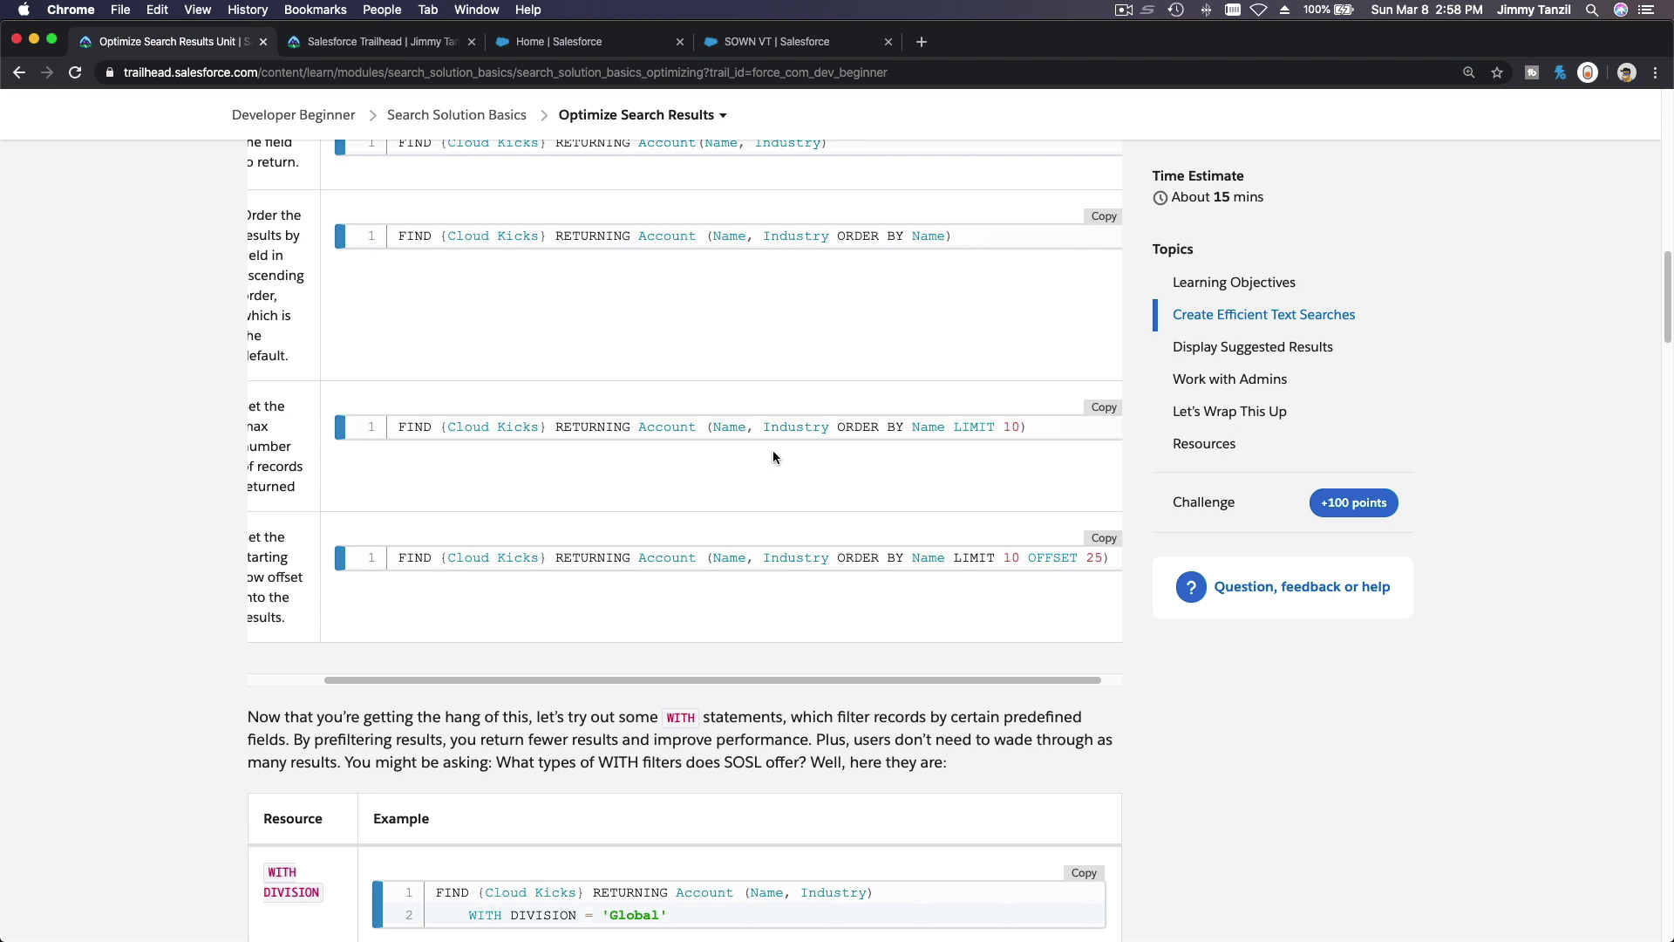
{"action": "left_click_drag", "start_coordinate": [952, 423], "coordinate": [1031, 433]}
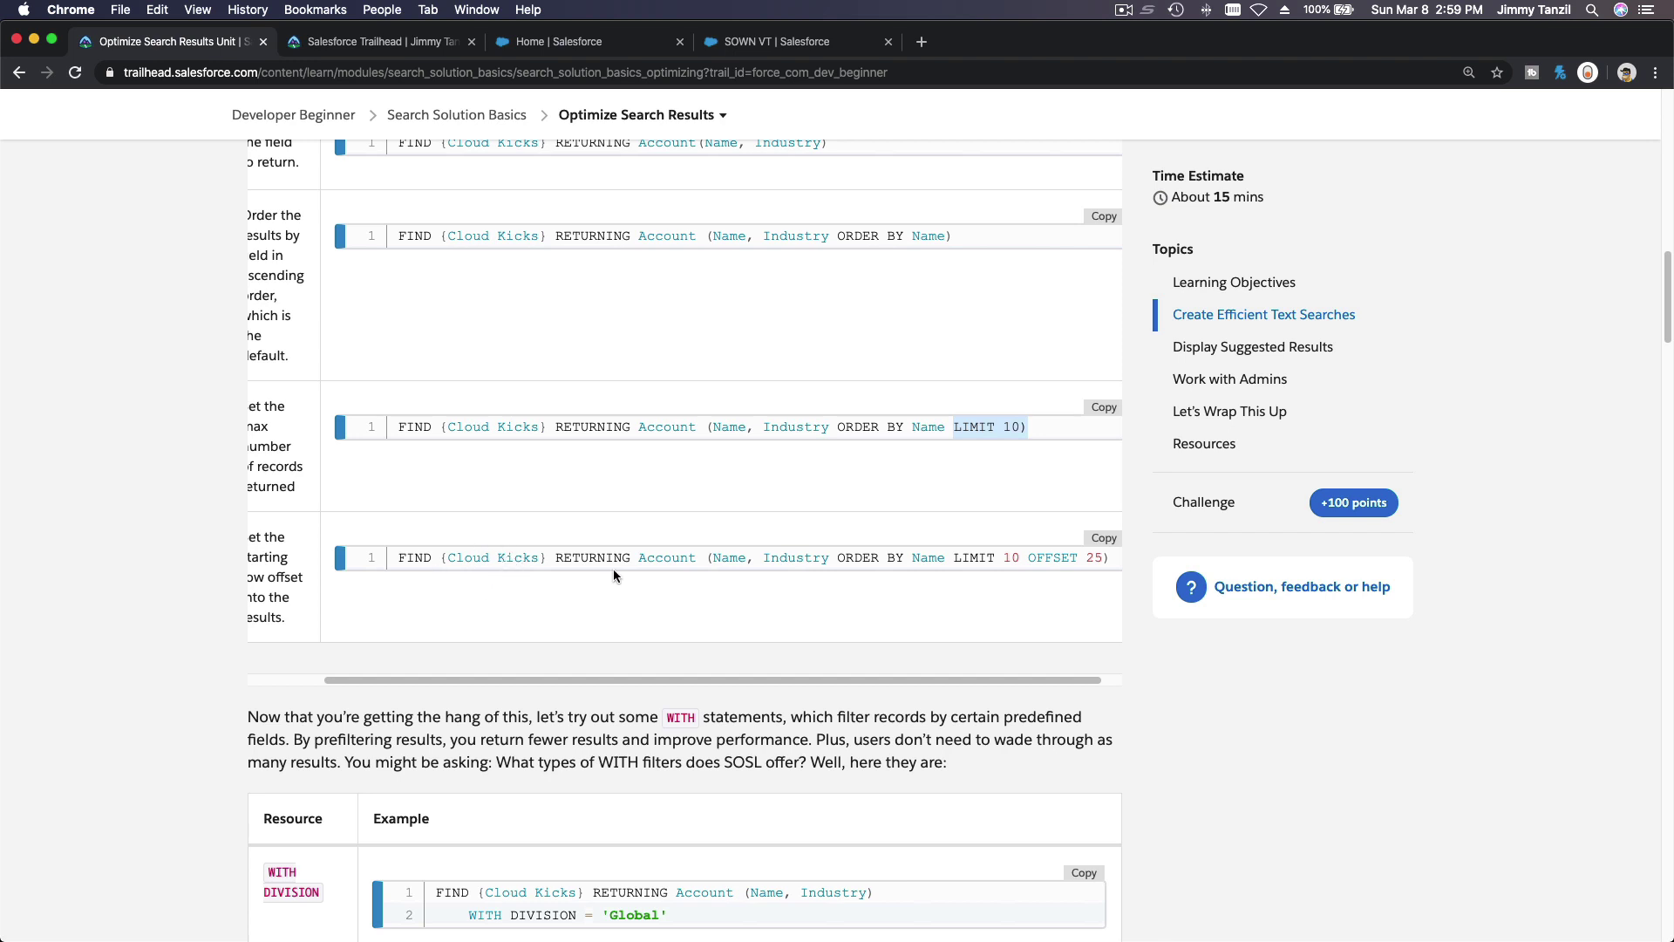
{"action": "double_click", "coordinate": [664, 557]}
{"action": "left_click", "coordinate": [729, 561]}
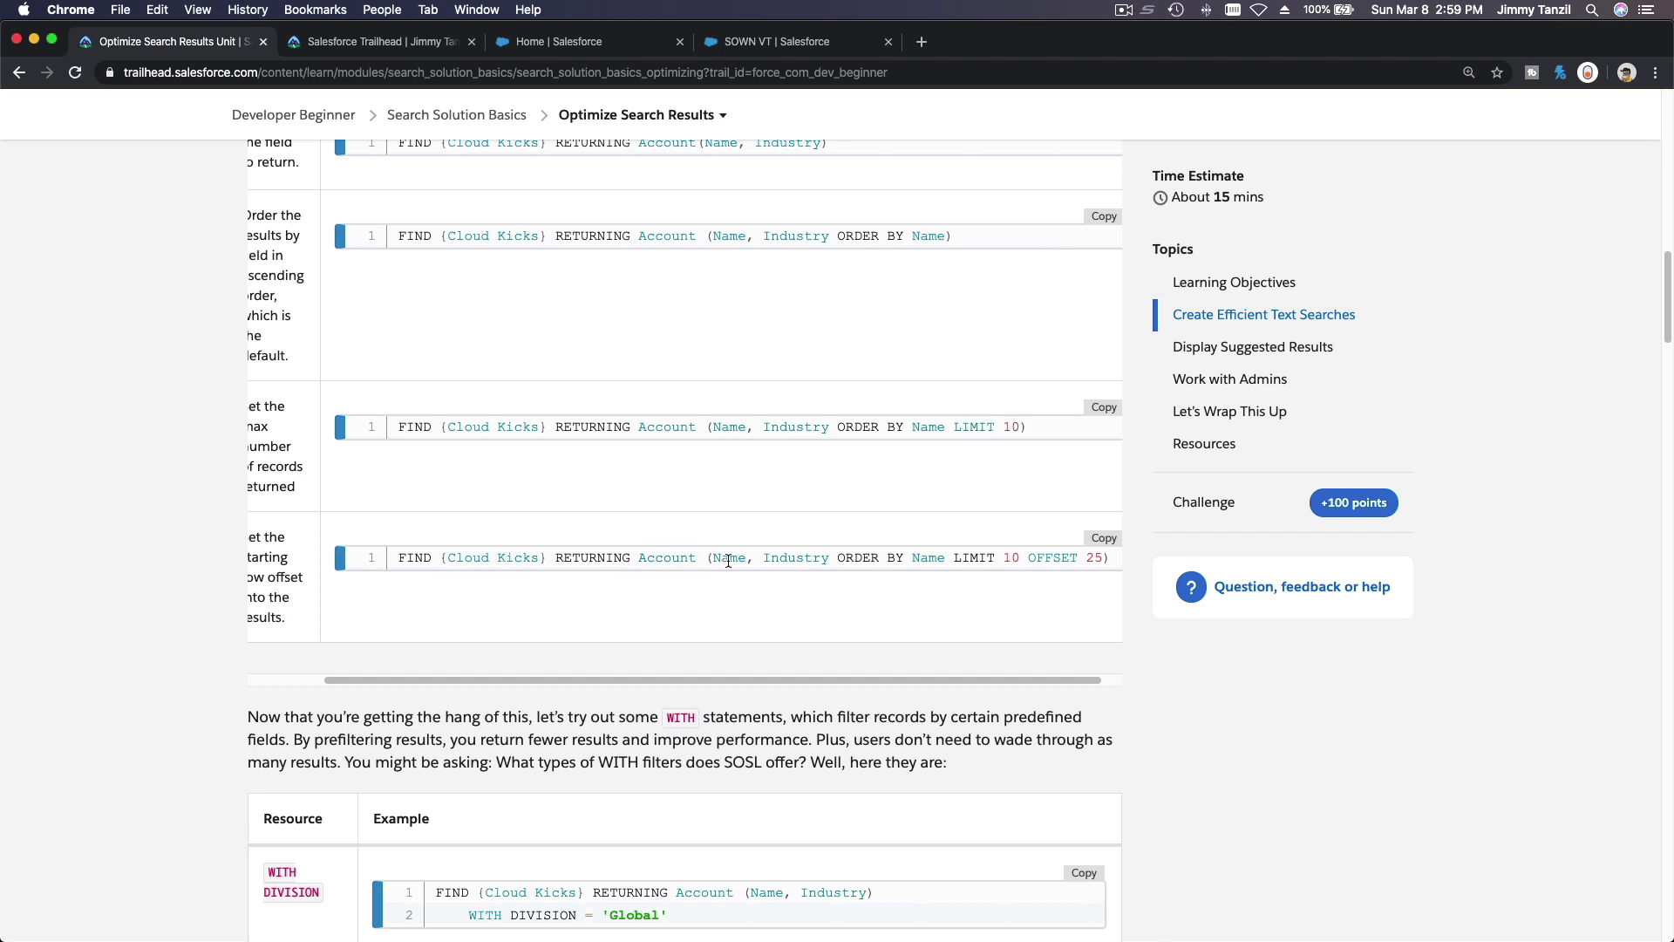
{"action": "double_click", "coordinate": [728, 561]}
{"action": "scroll", "coordinate": [1002, 556], "scroll_direction": "right", "scroll_amount": 1}
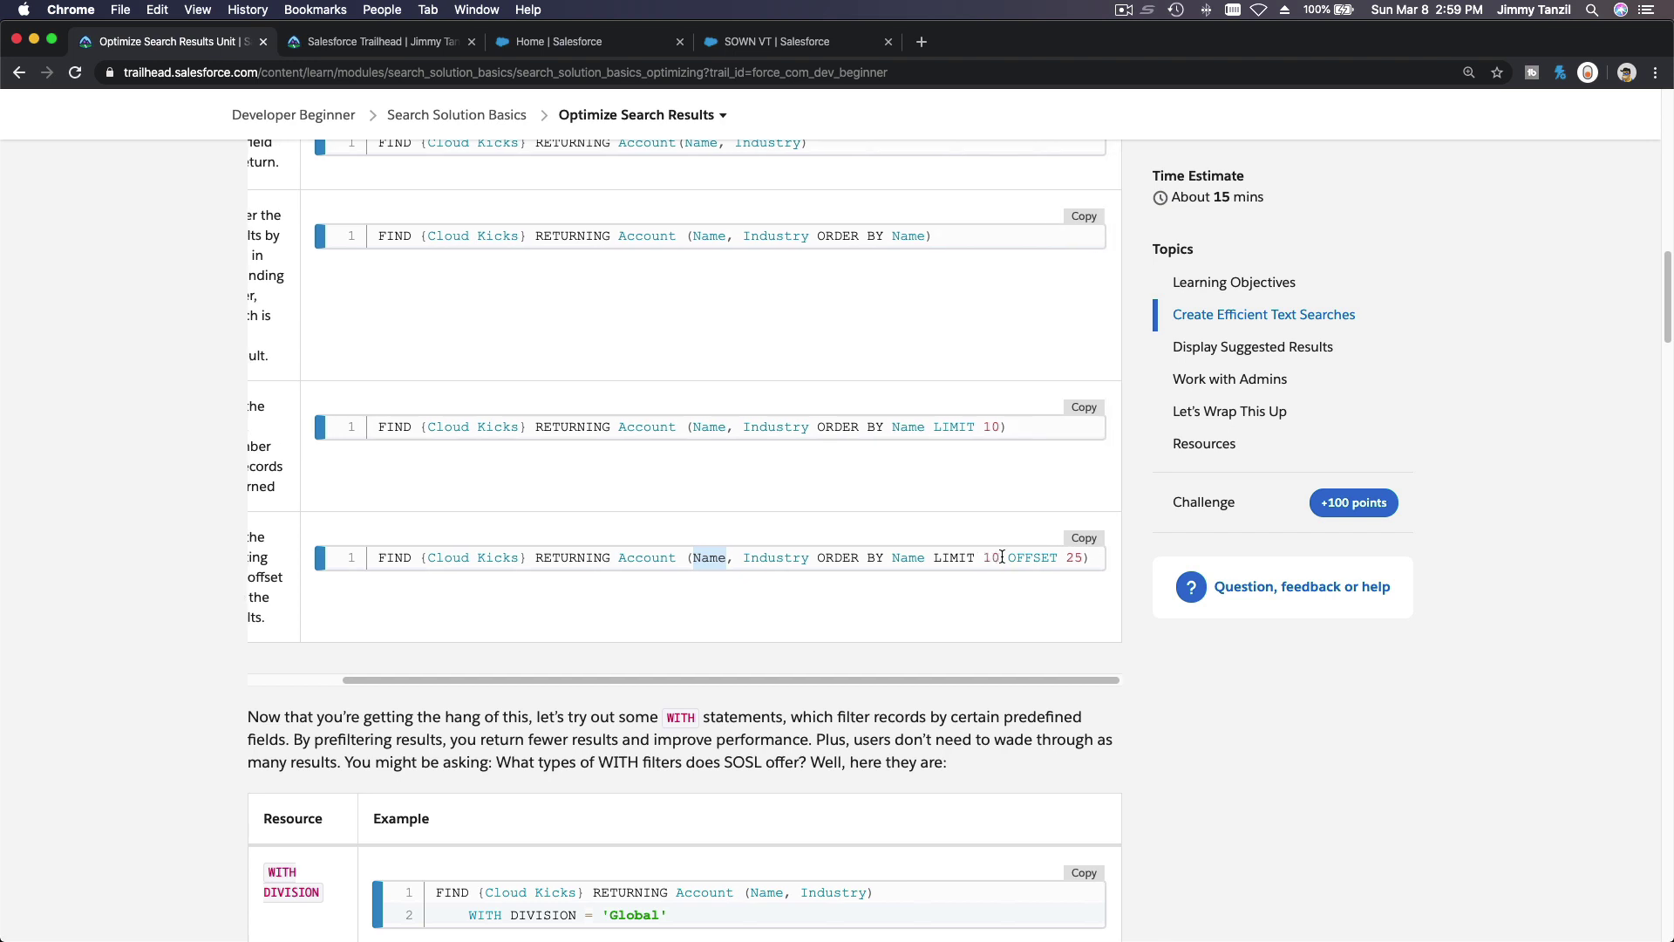
{"action": "scroll", "coordinate": [995, 578], "scroll_direction": "left", "scroll_amount": 3}
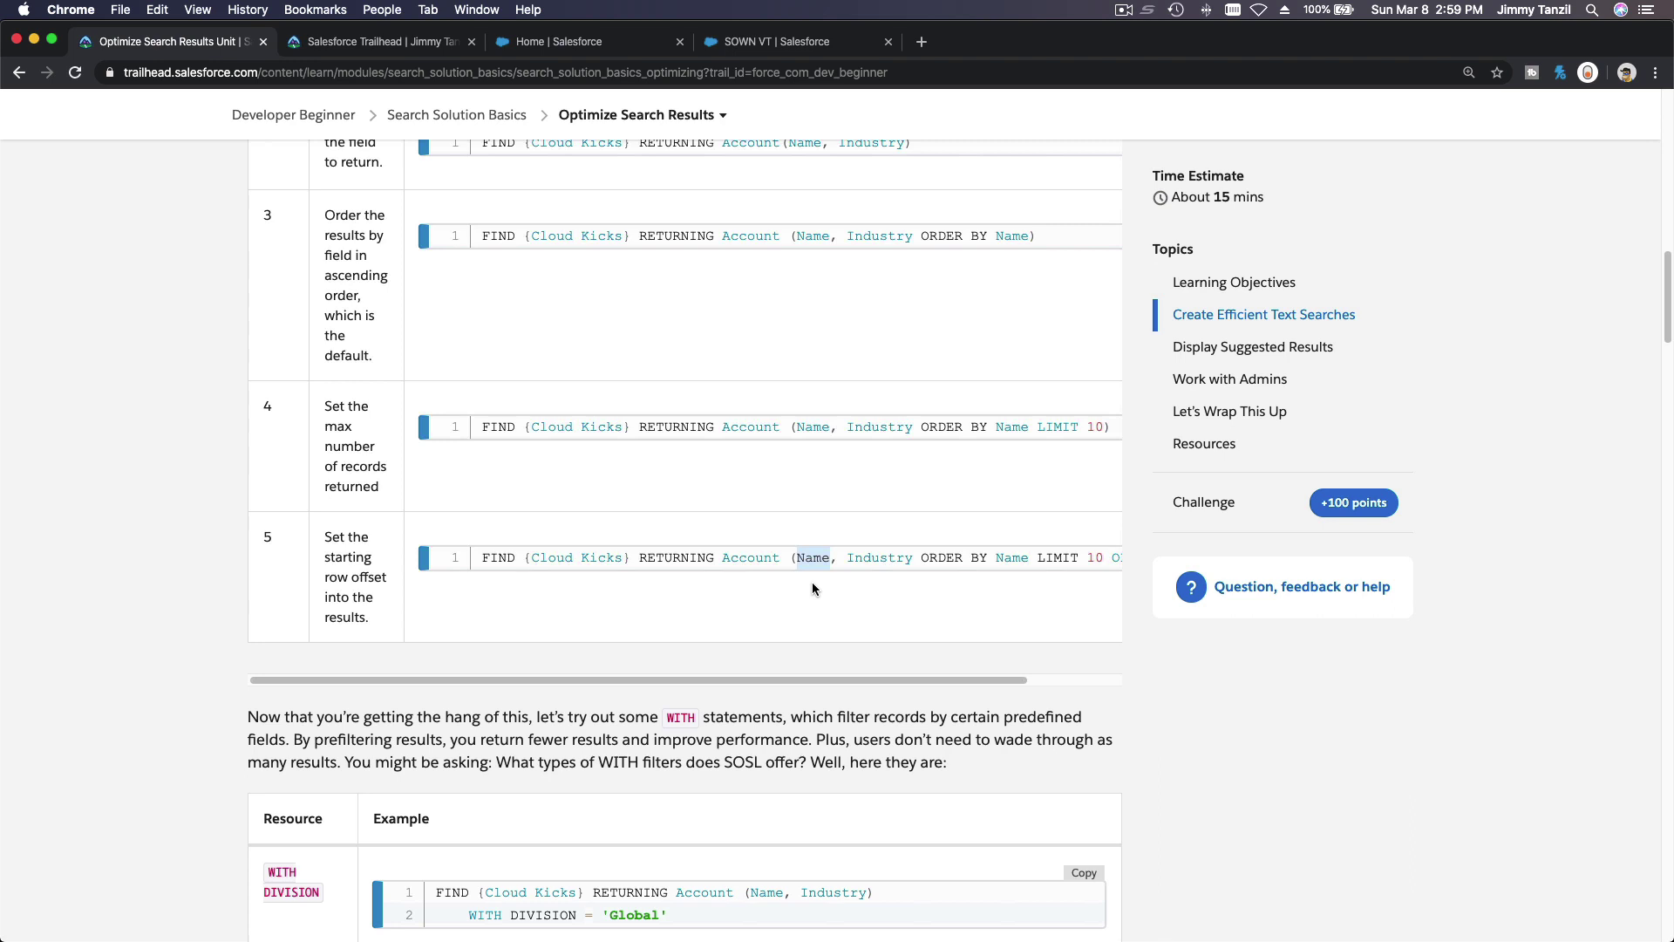
Step: Go through the WITH filters table, highlighting WITH DIVISION and PRICEBOOK
{"action": "scroll", "coordinate": [813, 586], "scroll_direction": "down", "scroll_amount": 6}
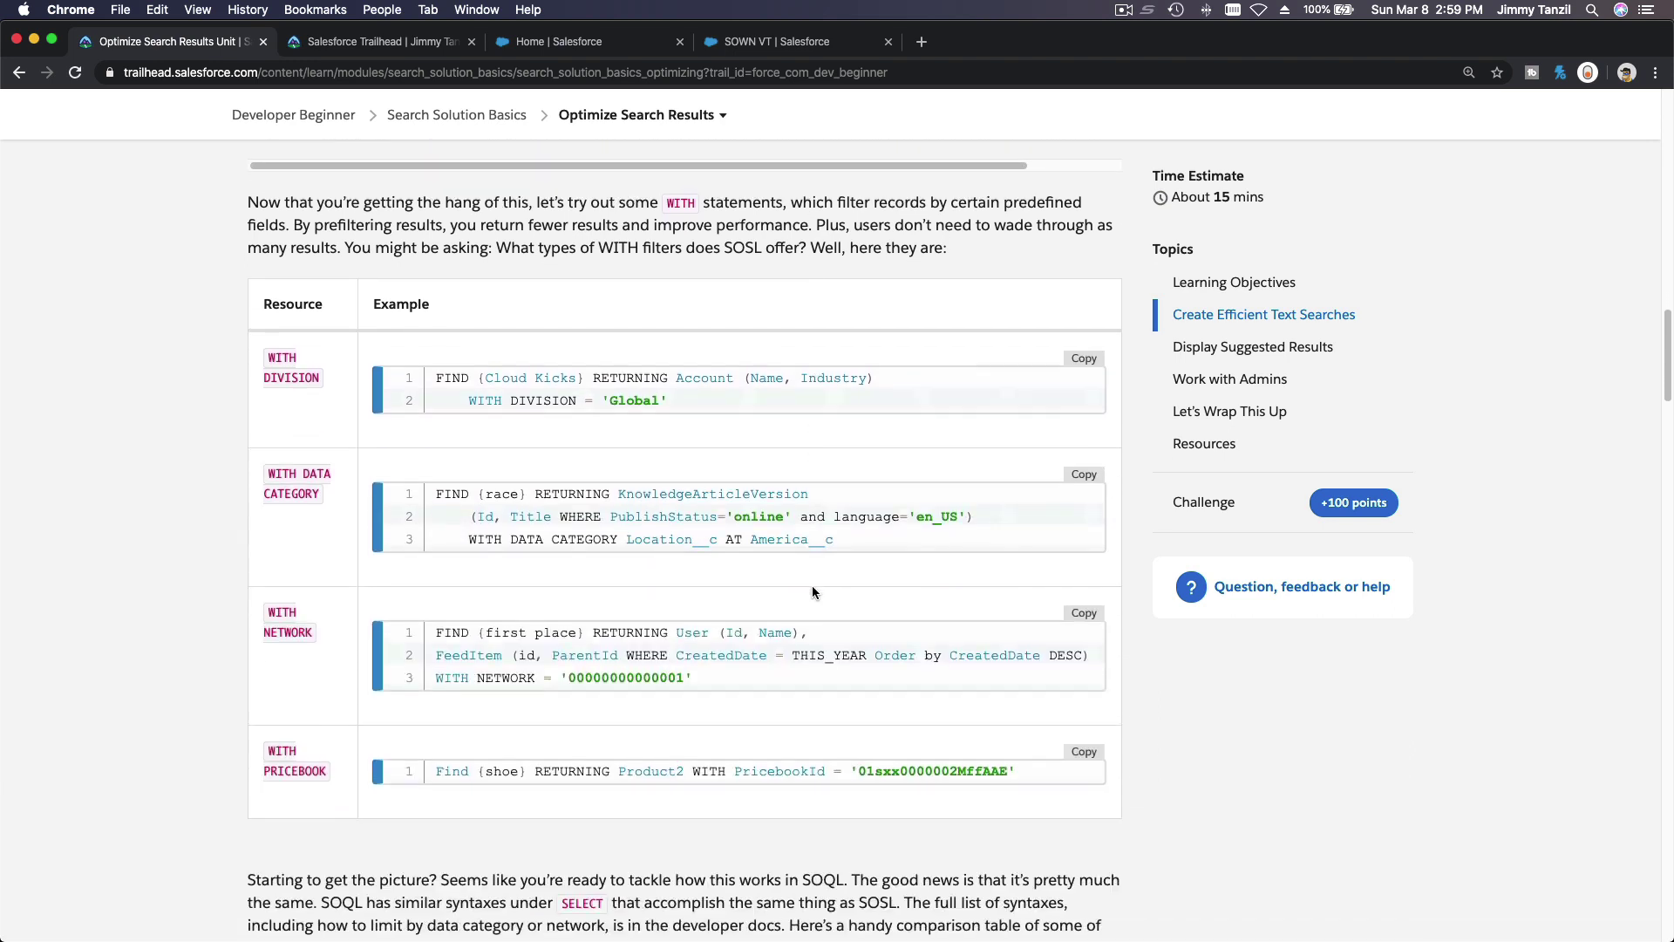
{"action": "scroll", "coordinate": [813, 593], "scroll_direction": "down", "scroll_amount": 2}
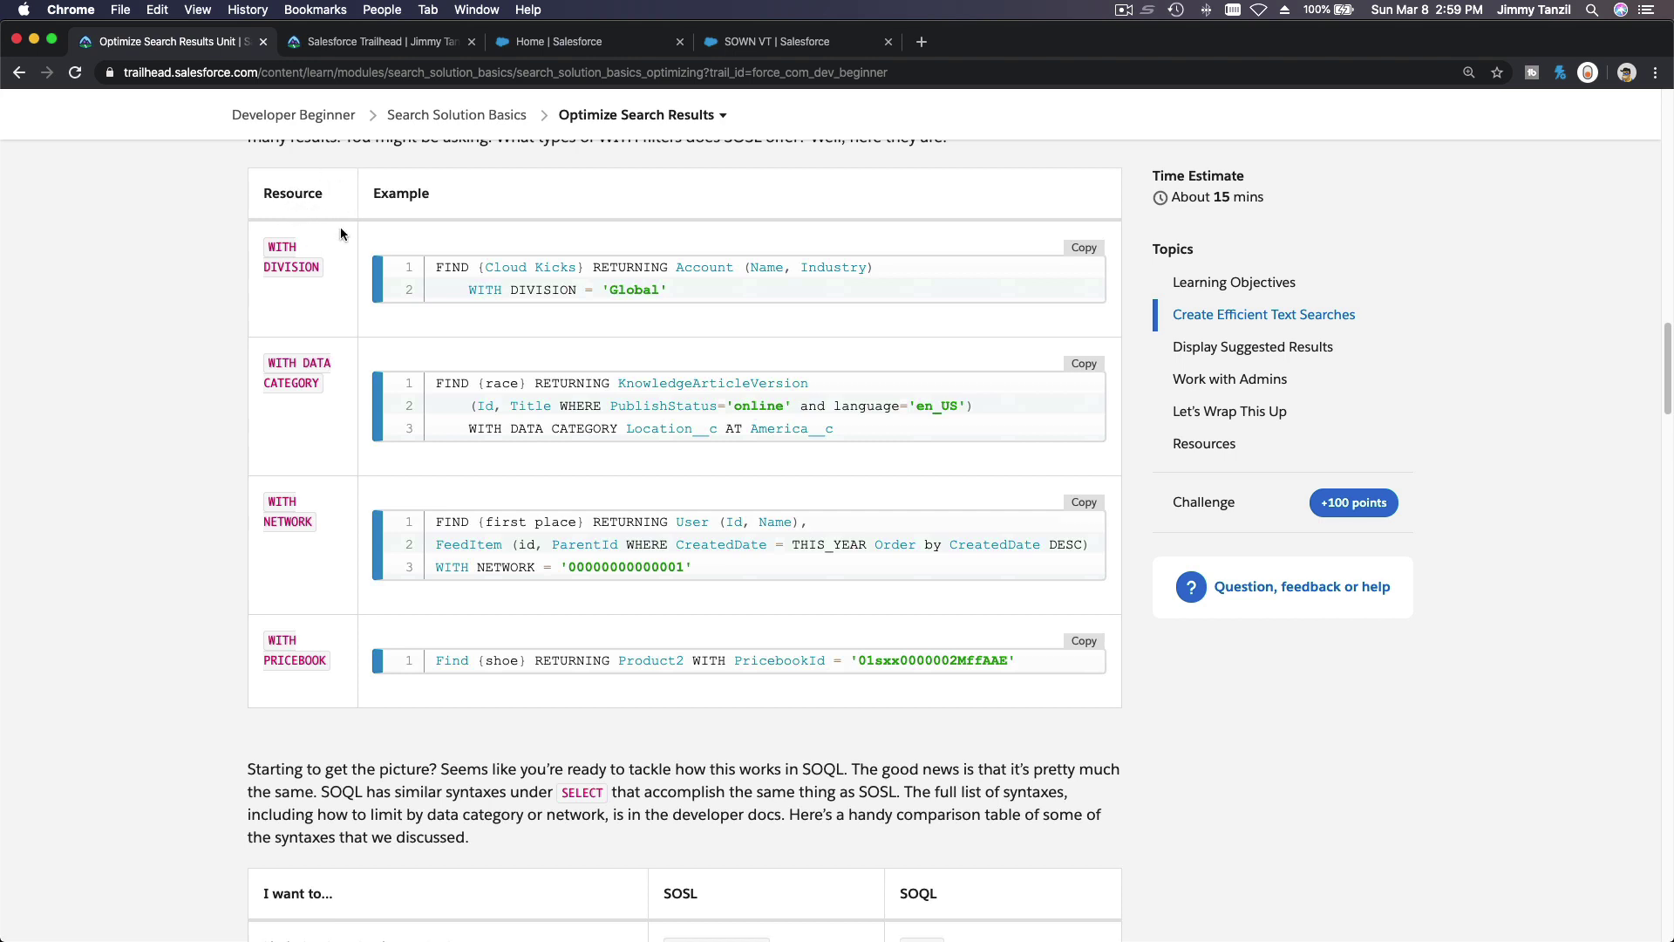
{"action": "scroll", "coordinate": [327, 281], "scroll_direction": "up", "scroll_amount": 1}
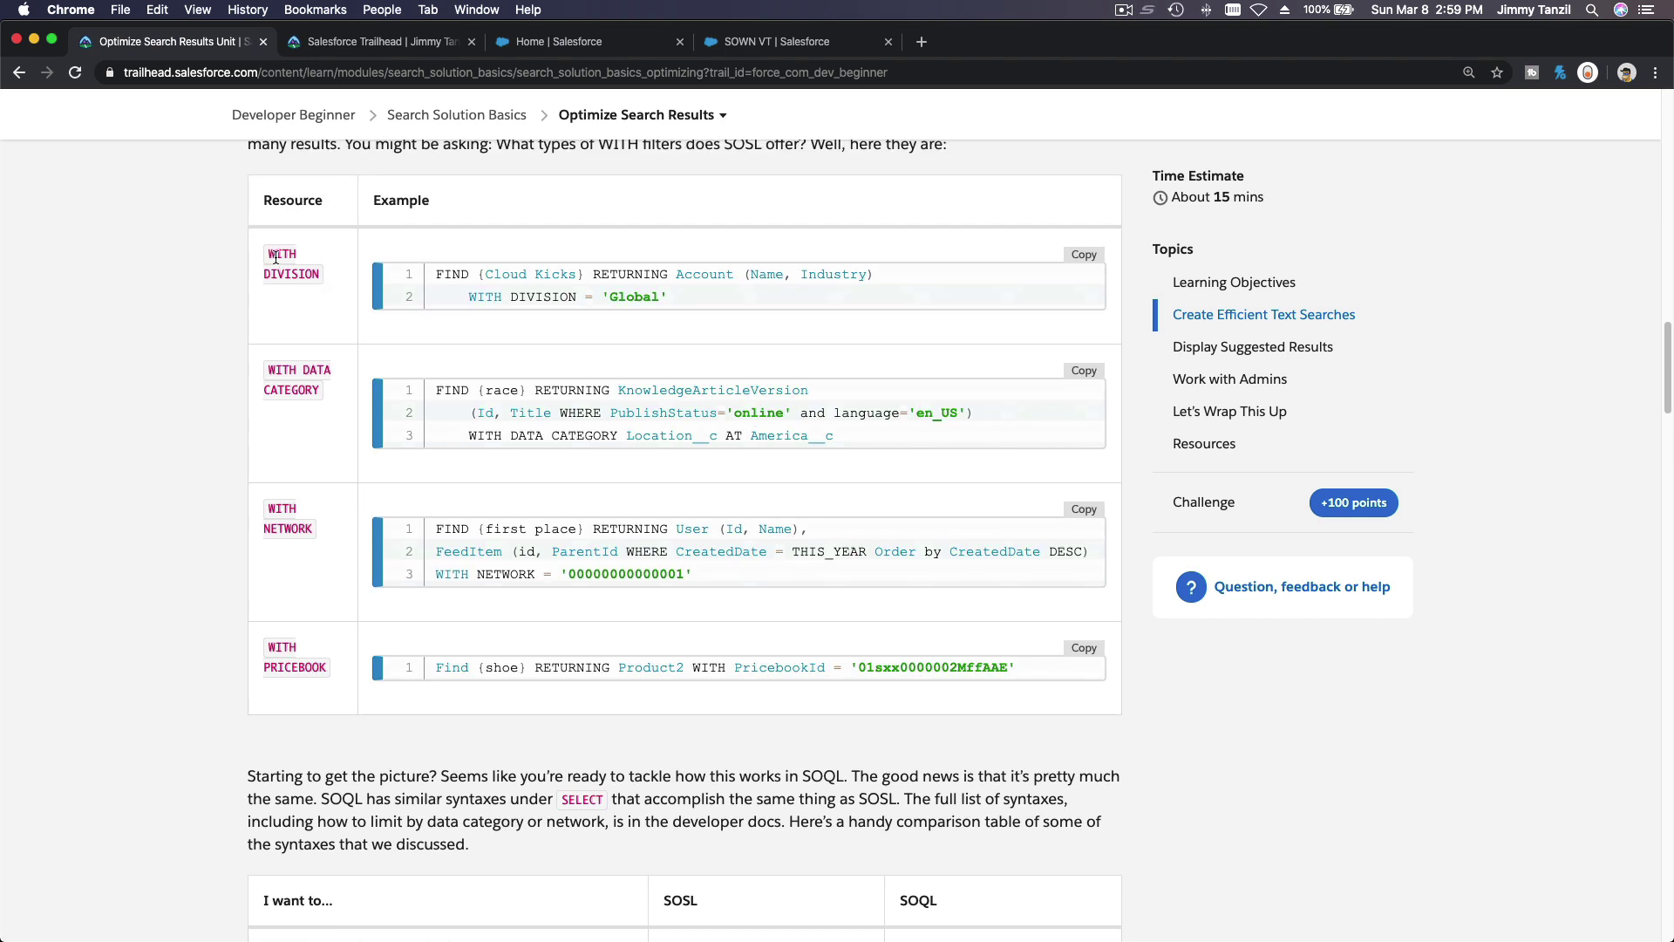
{"action": "left_click_drag", "start_coordinate": [289, 271], "coordinate": [296, 276]}
{"action": "scroll", "coordinate": [305, 367], "scroll_direction": "down", "scroll_amount": 1}
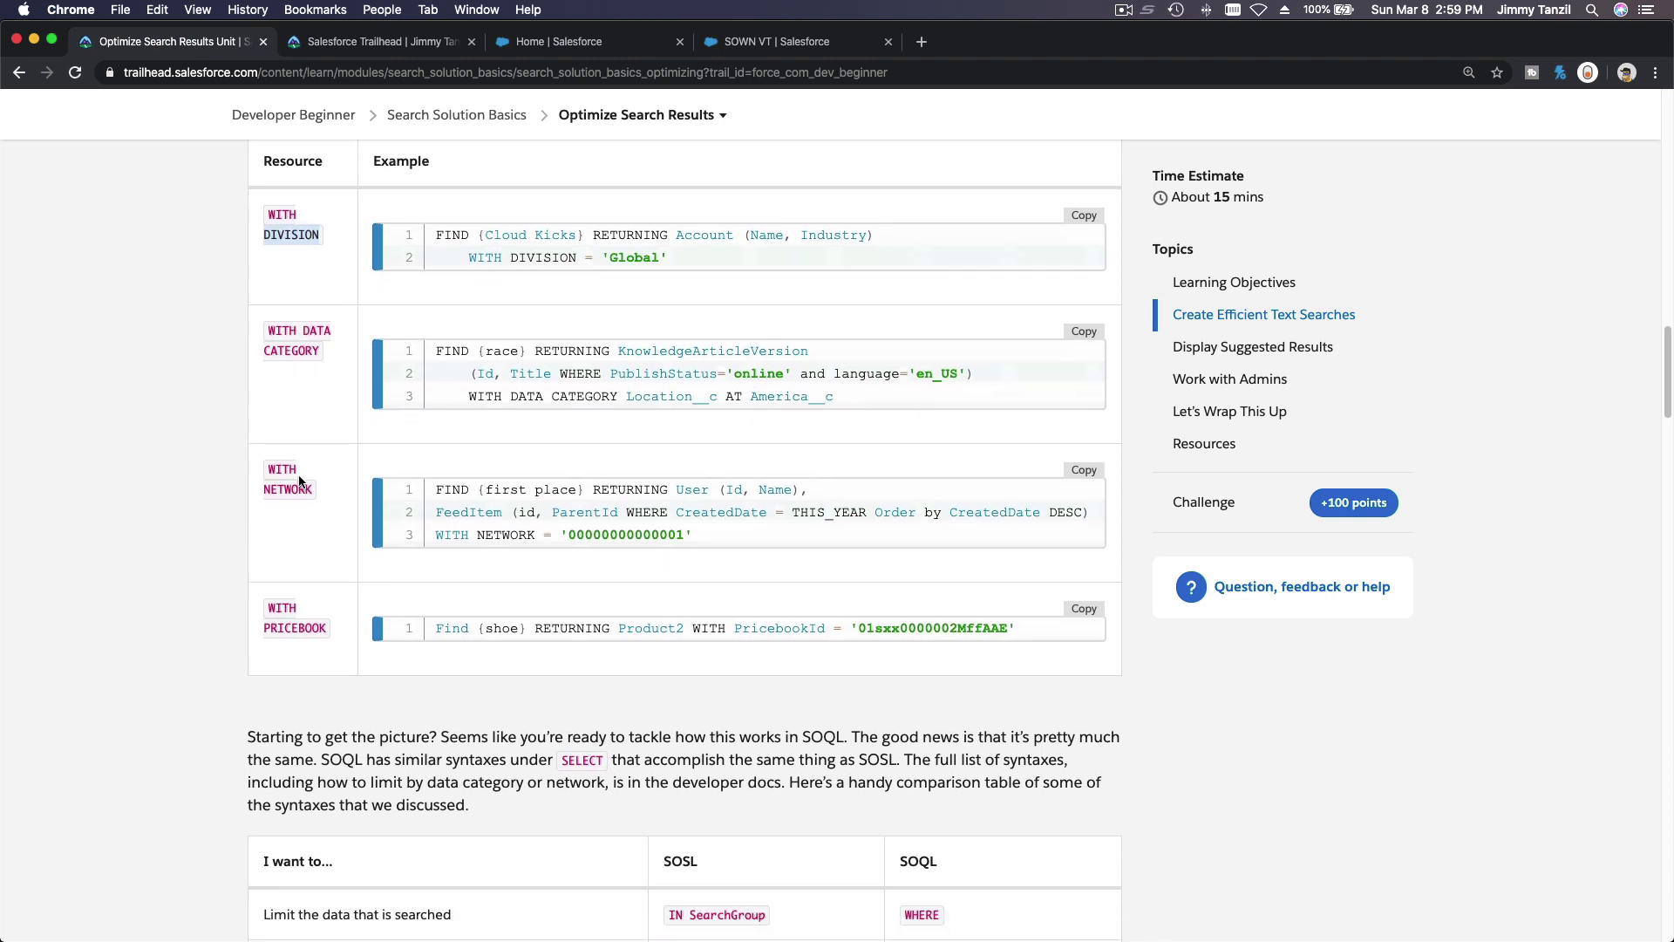
{"action": "left_click", "coordinate": [302, 486]}
{"action": "double_click", "coordinate": [307, 631]}
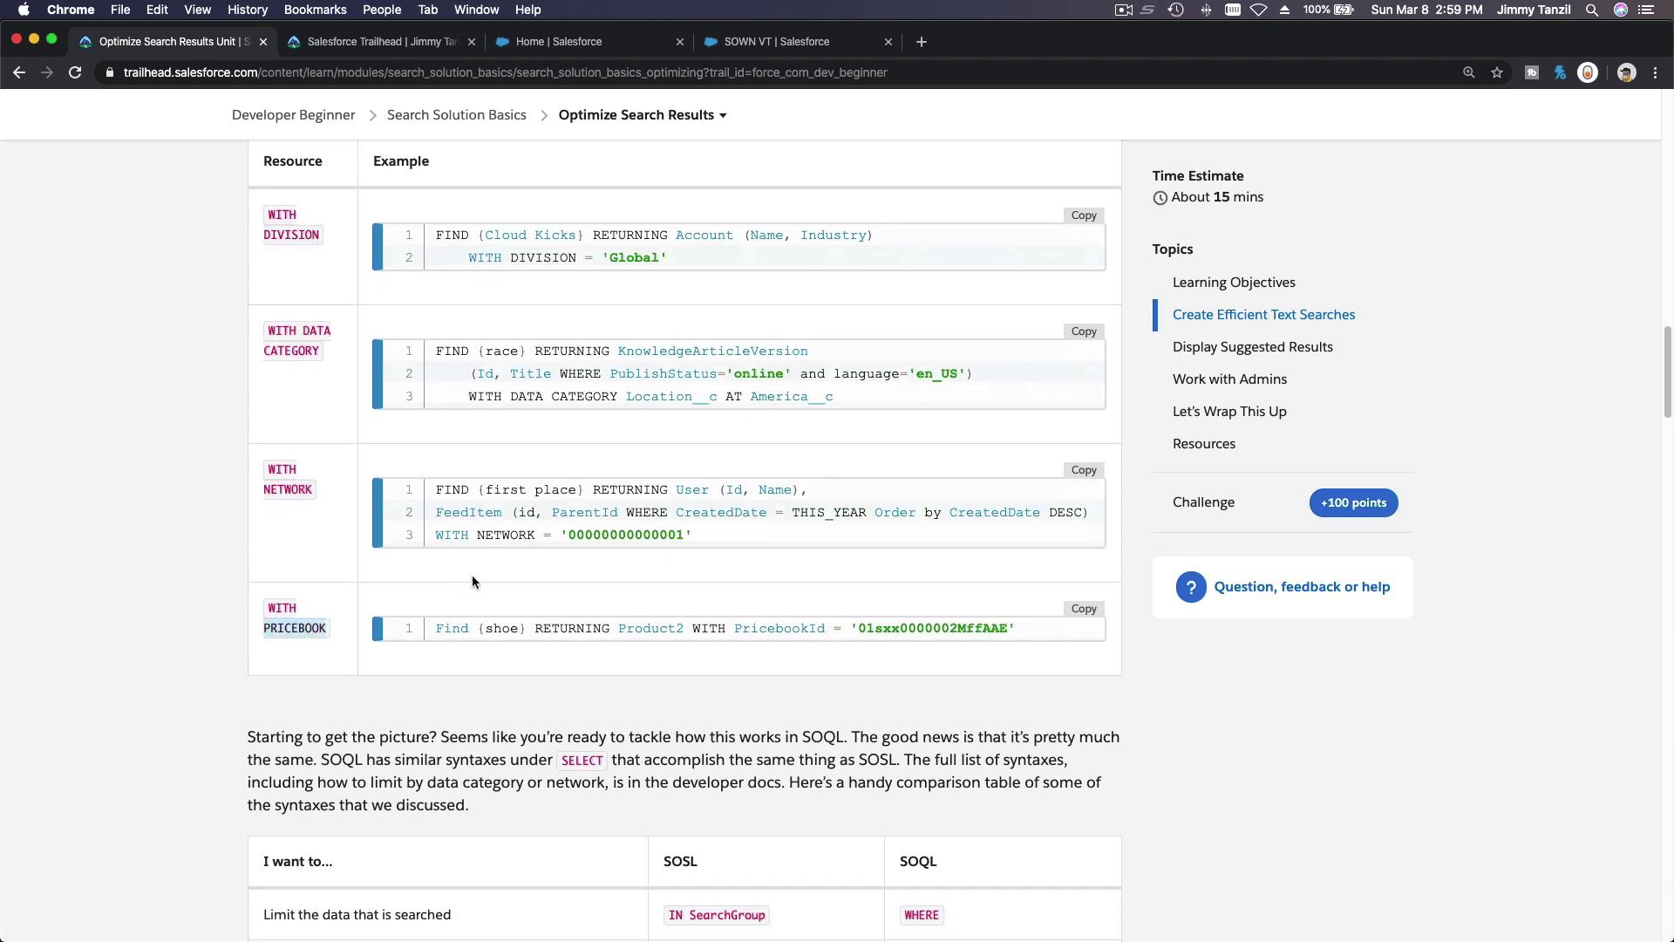
{"action": "scroll", "coordinate": [524, 549], "scroll_direction": "up", "scroll_amount": 3}
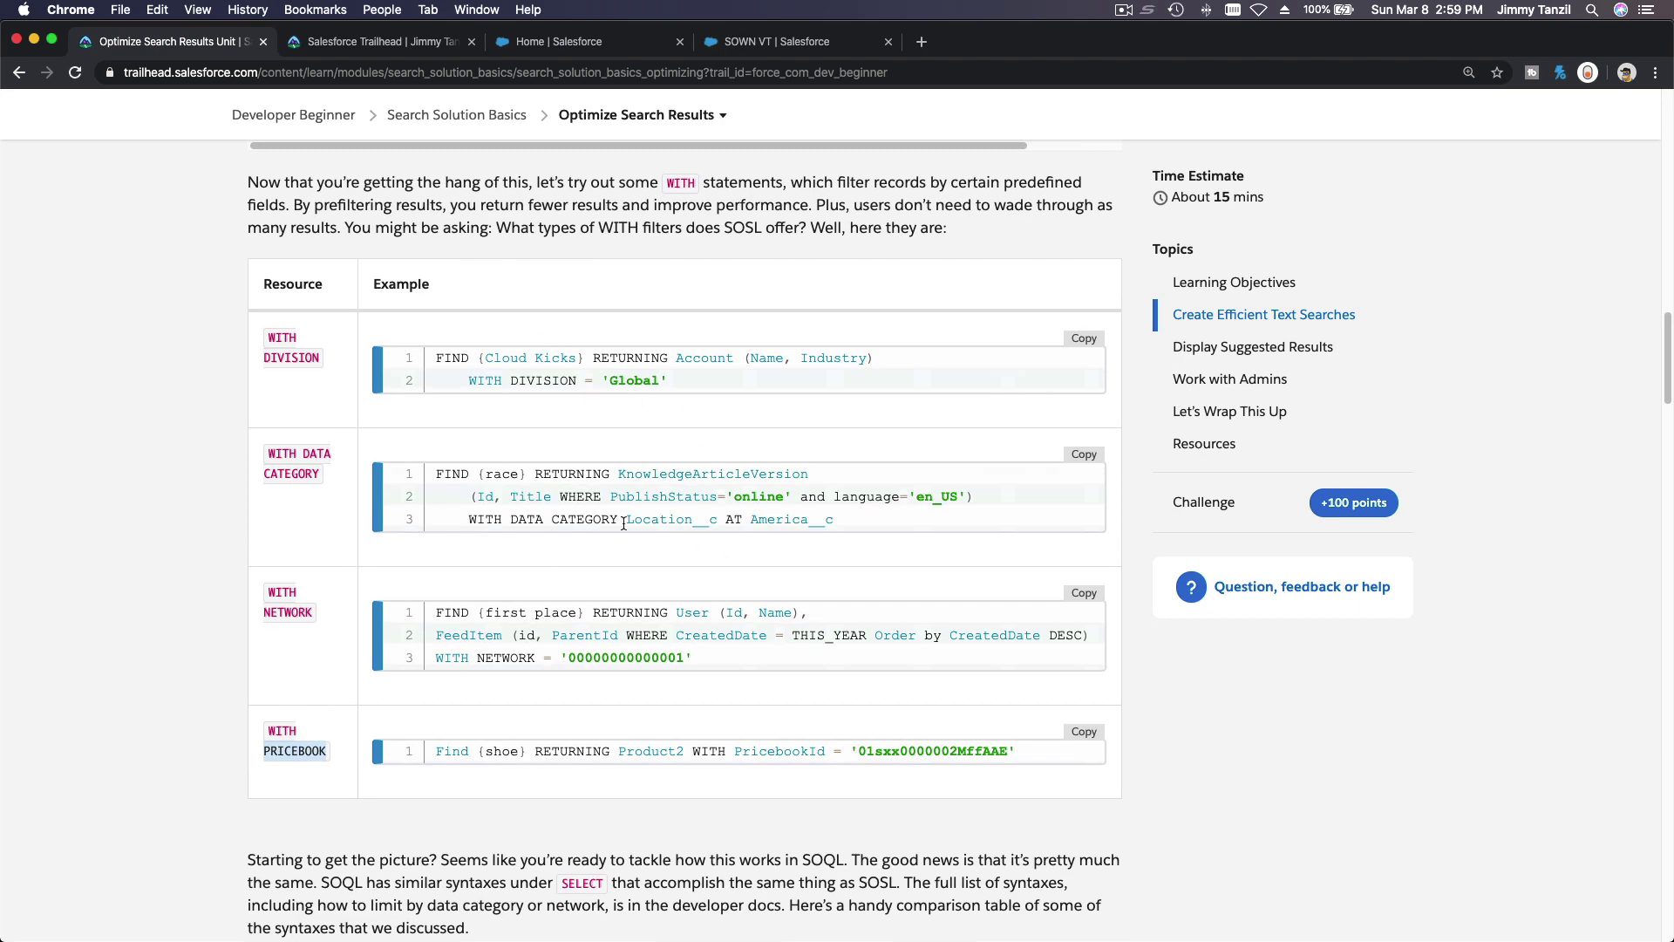
{"action": "scroll", "coordinate": [662, 499], "scroll_direction": "down", "scroll_amount": 5}
{"action": "scroll", "coordinate": [662, 506], "scroll_direction": "down", "scroll_amount": 2}
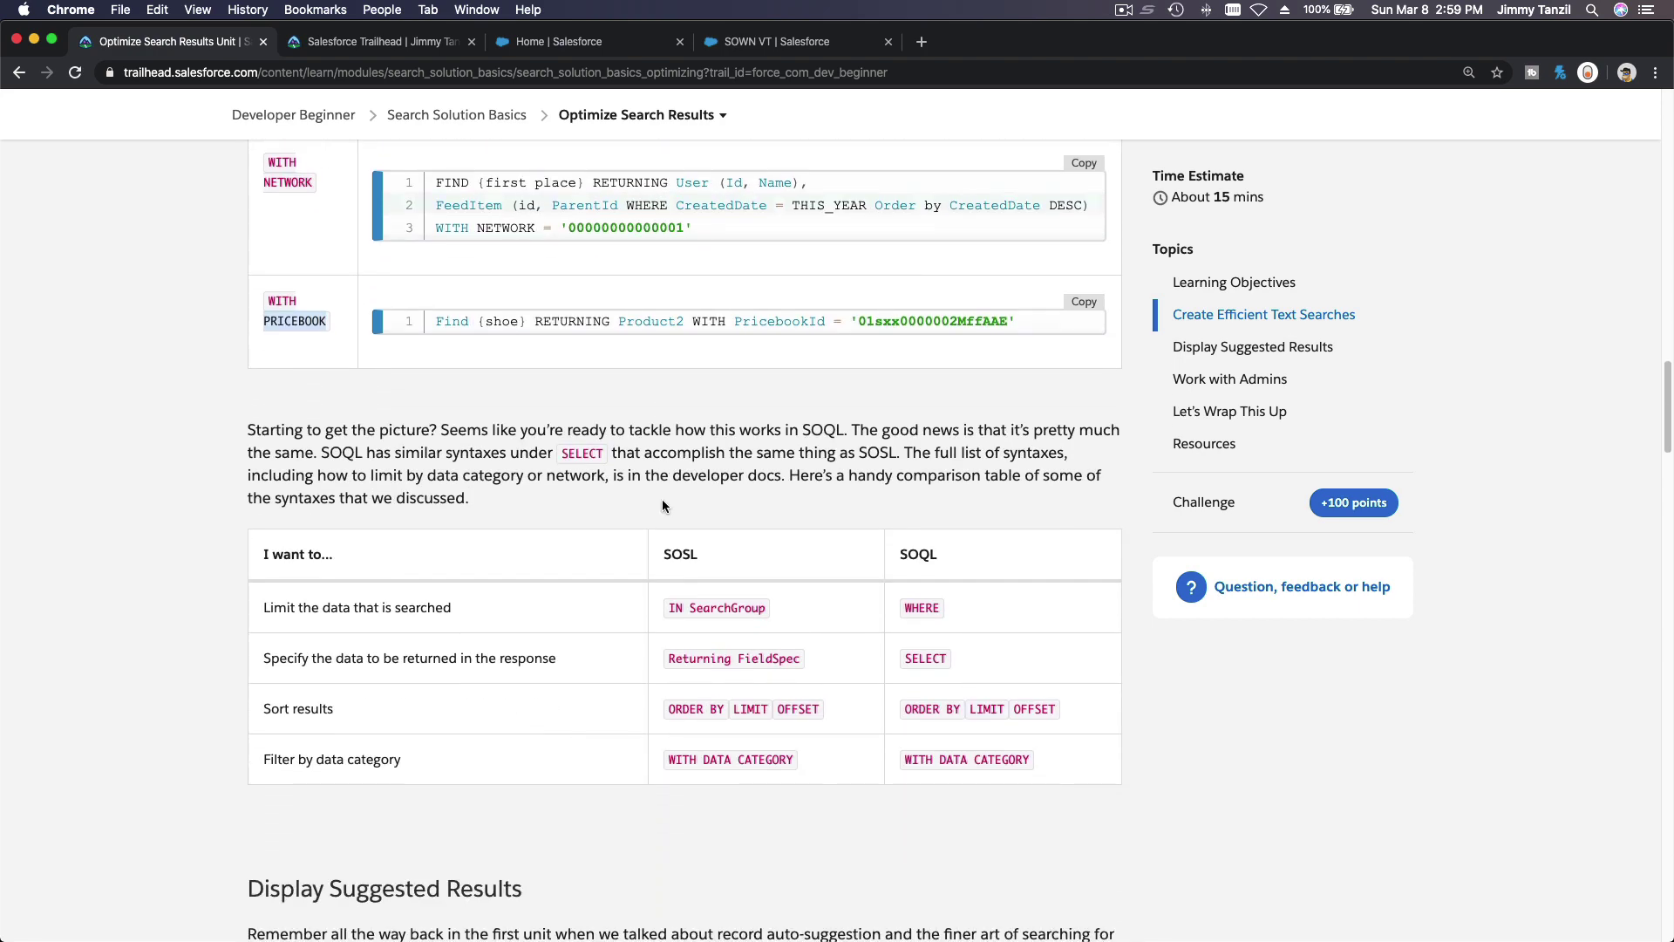
{"action": "scroll", "coordinate": [662, 505], "scroll_direction": "down", "scroll_amount": 2}
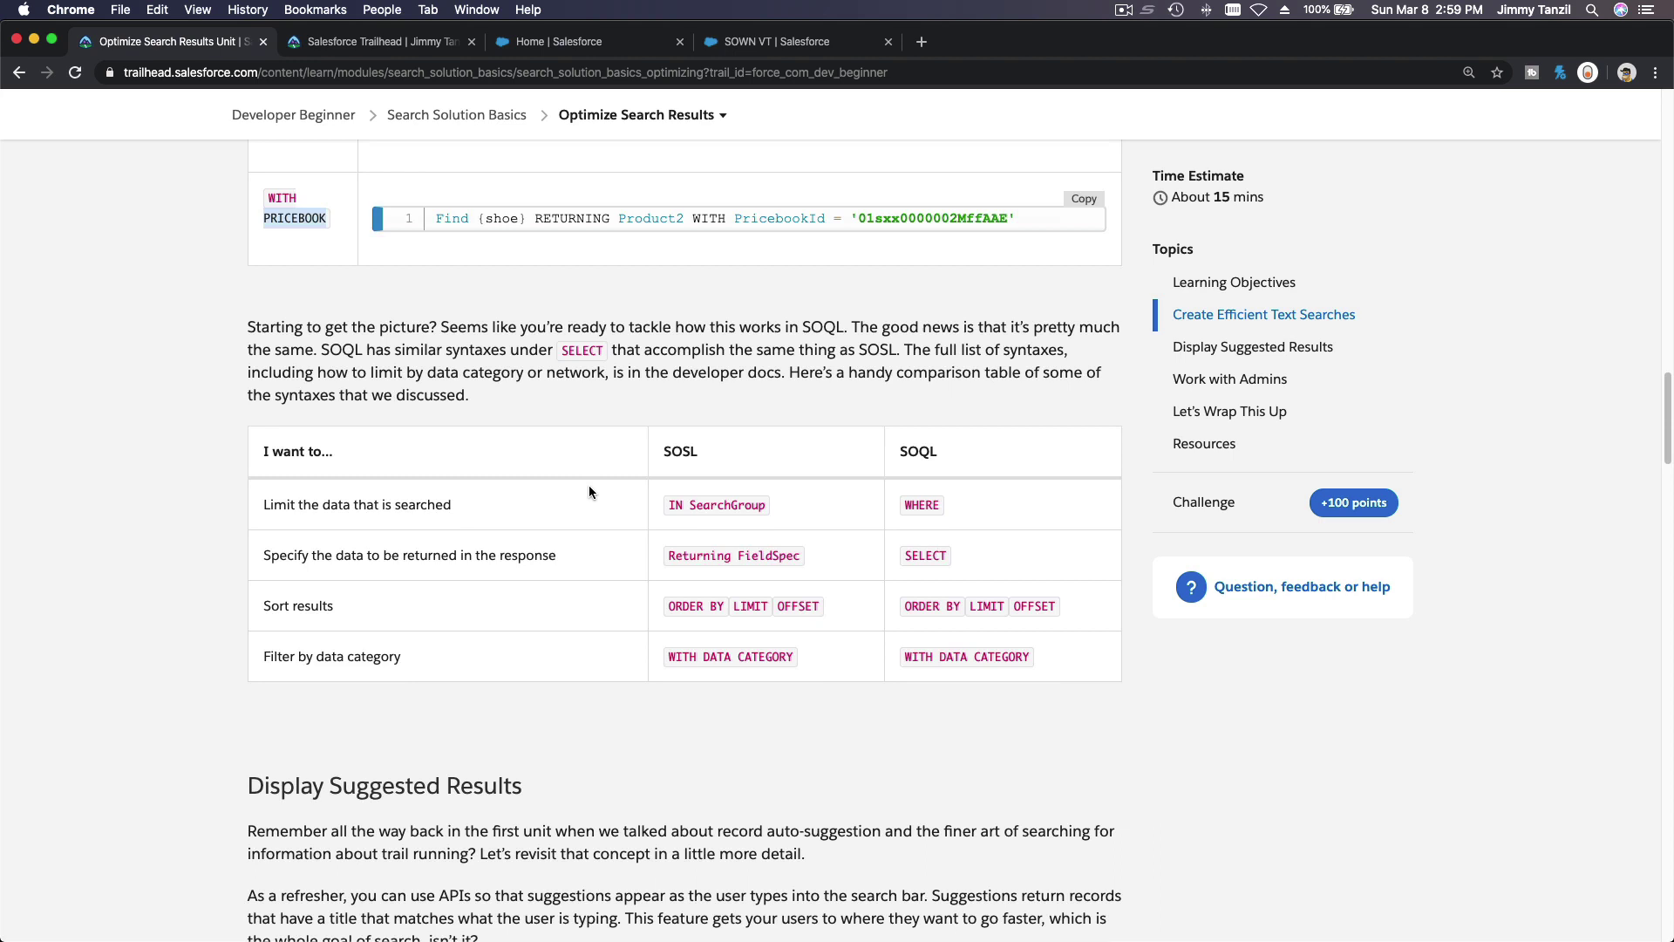
Step: Compare SOSL IN SearchGroup with WHERE and RETURNING FieldSpec with SELECT, then scroll on
{"action": "triple_click", "coordinate": [332, 511]}
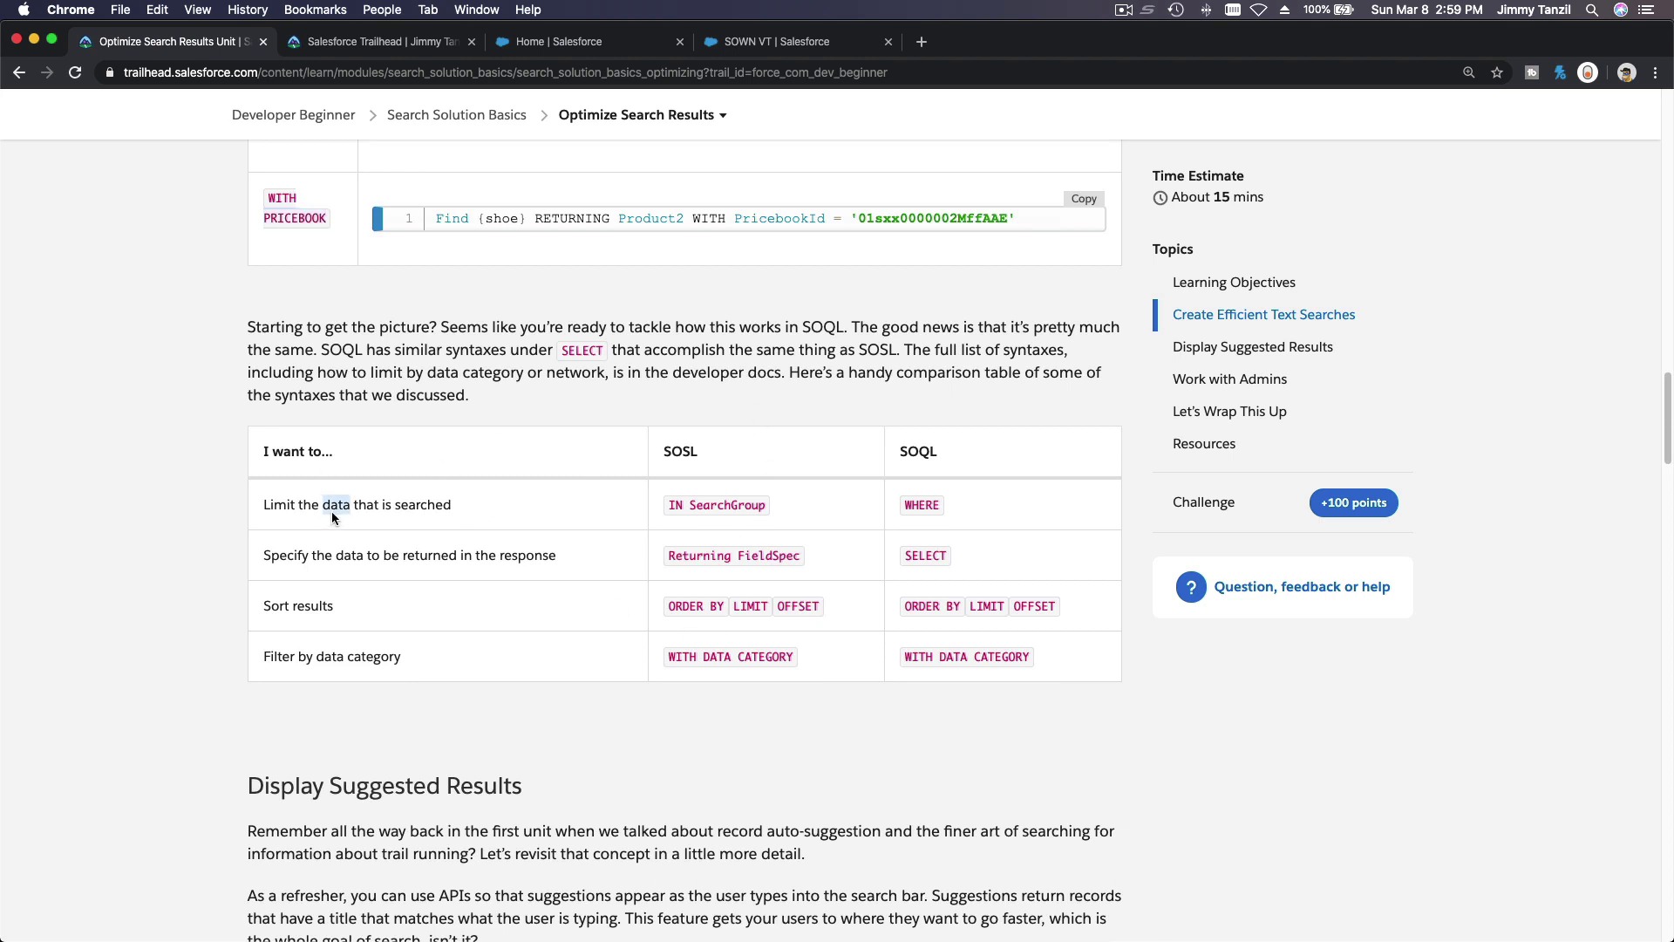
{"action": "triple_click", "coordinate": [709, 510]}
{"action": "left_click", "coordinate": [933, 507]}
{"action": "double_click", "coordinate": [933, 508]}
{"action": "left_click_drag", "start_coordinate": [668, 557], "coordinate": [784, 559]}
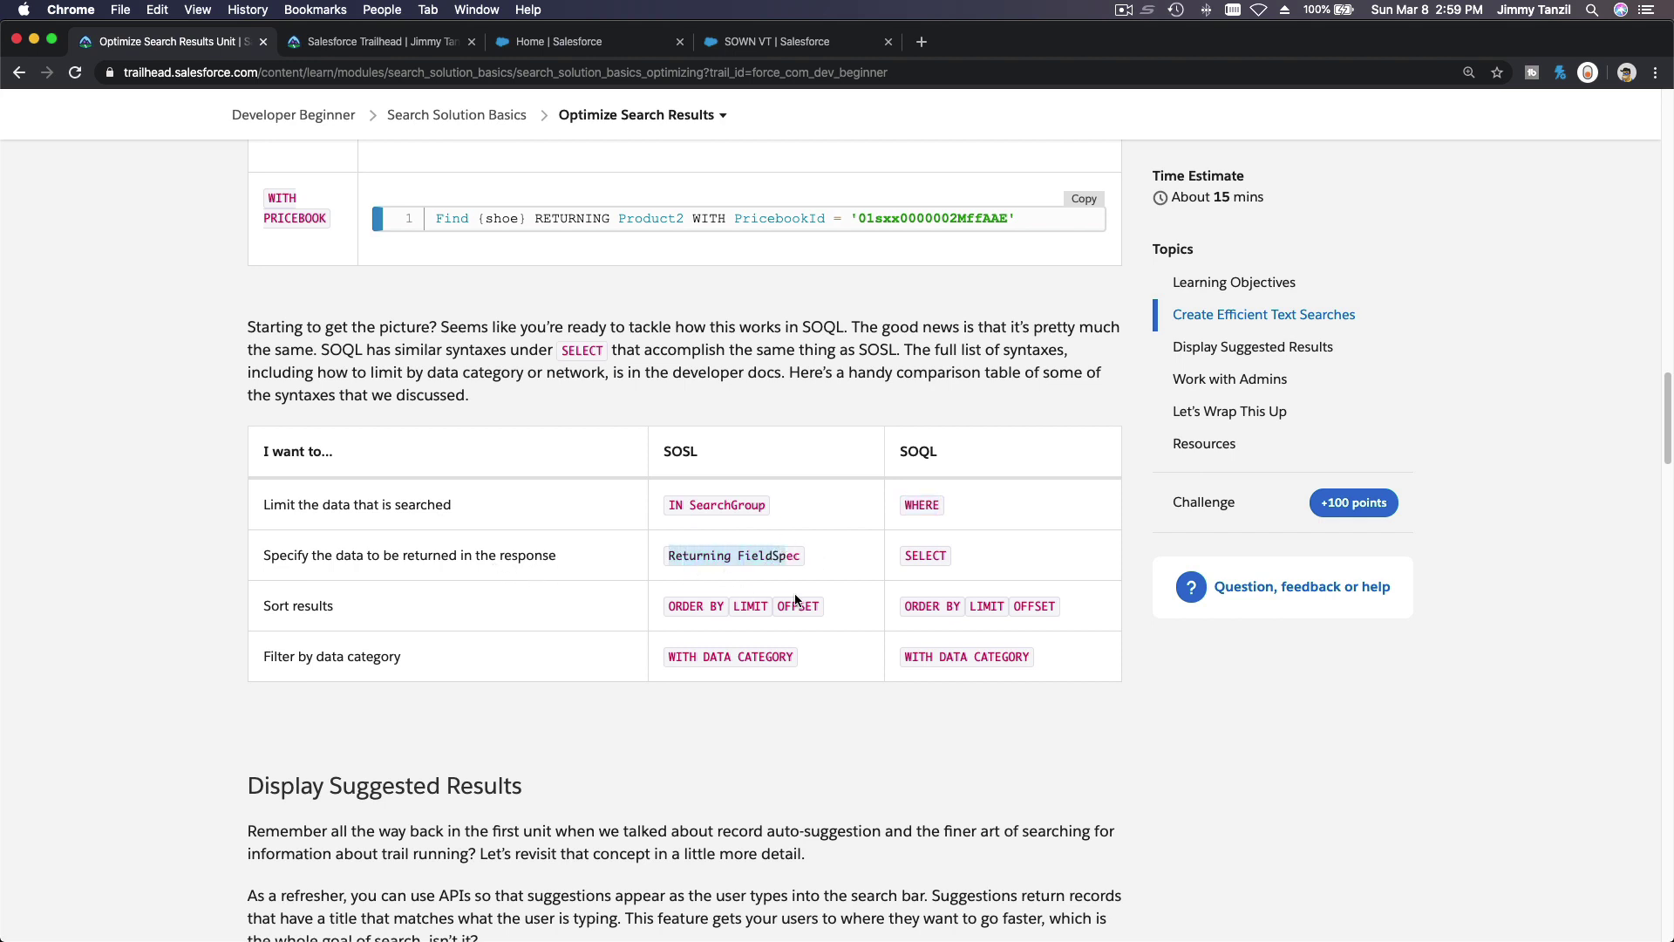
{"action": "double_click", "coordinate": [915, 557]}
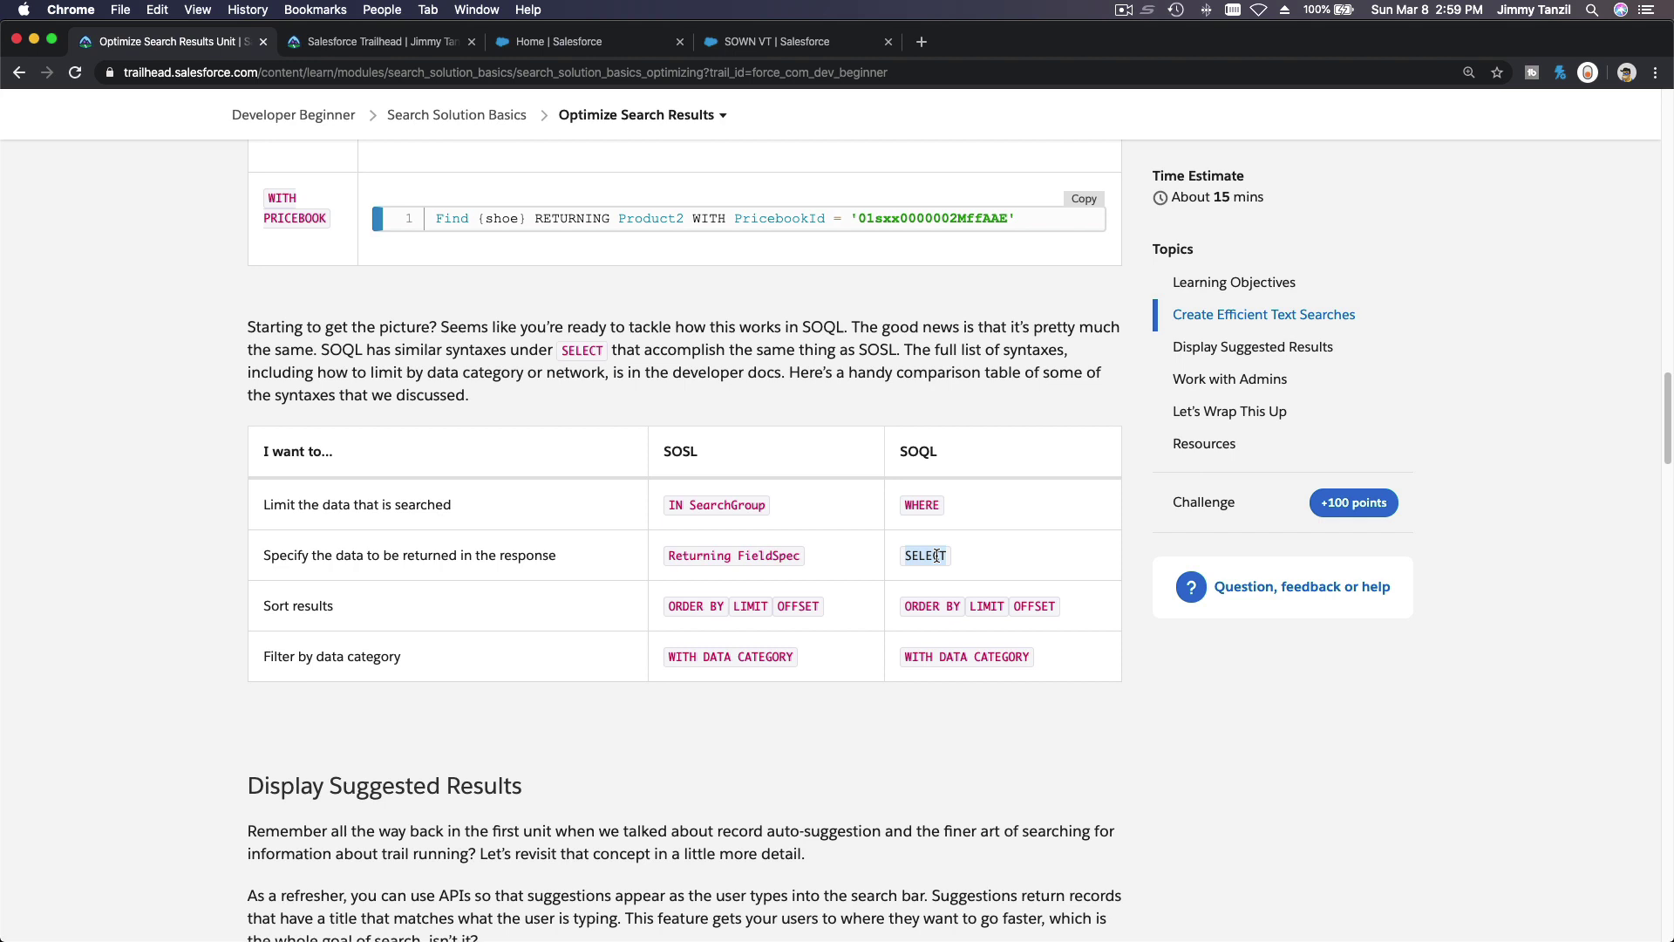
{"action": "scroll", "coordinate": [750, 547], "scroll_direction": "down", "scroll_amount": 1}
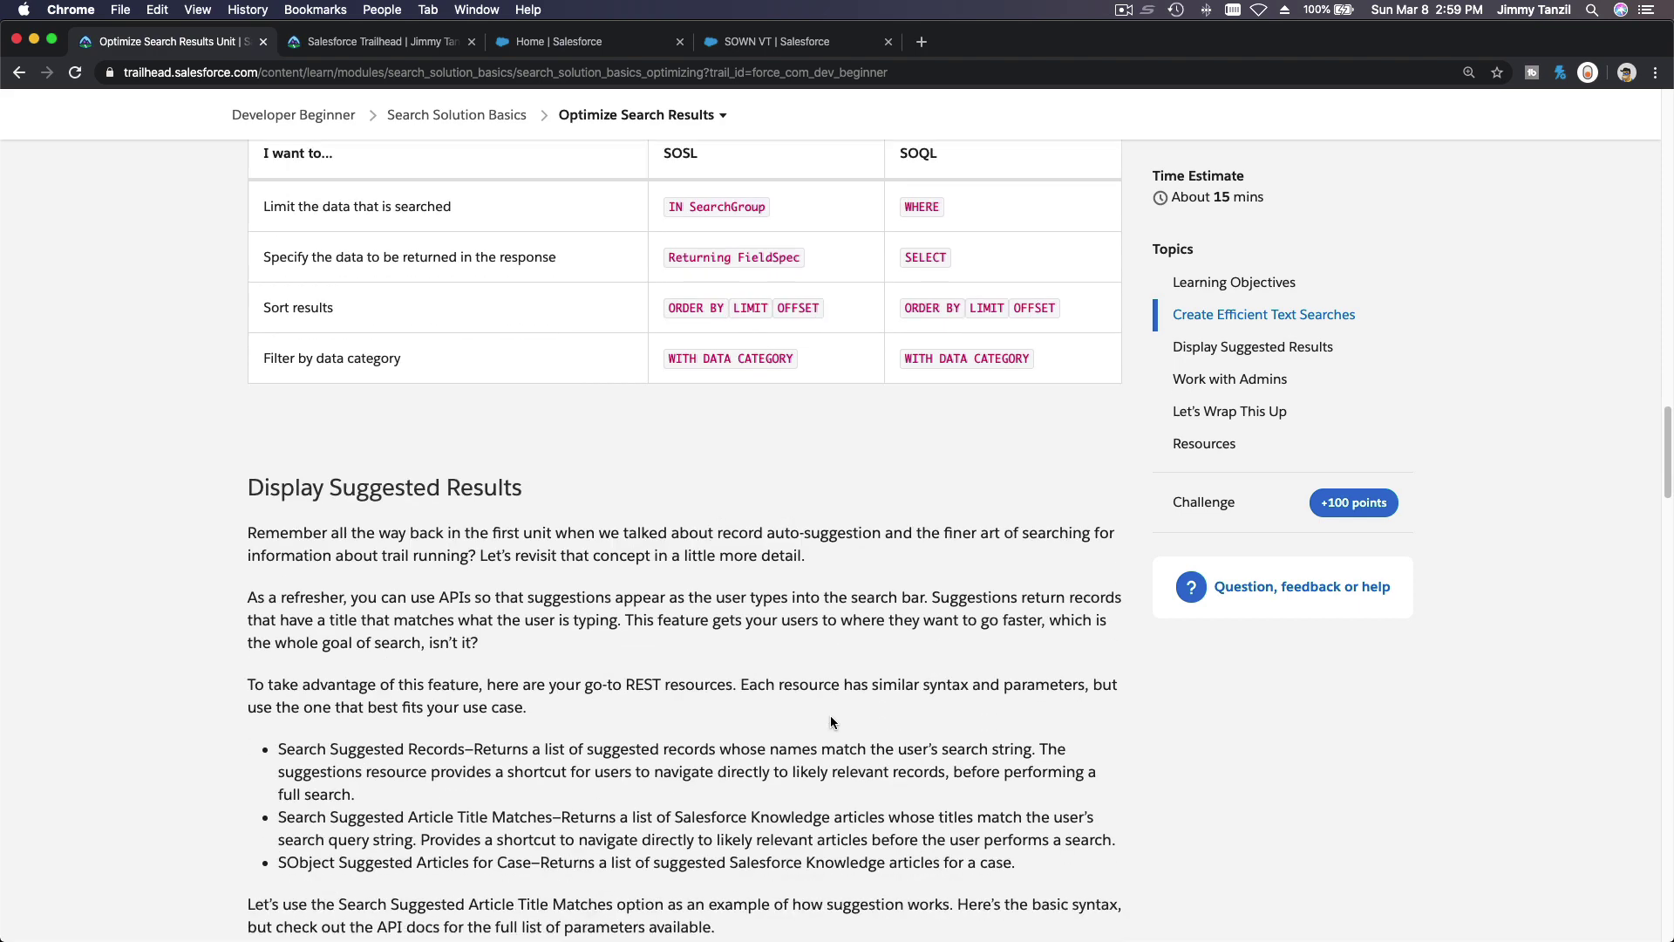
{"action": "scroll", "coordinate": [1097, 417], "scroll_direction": "down", "scroll_amount": 4}
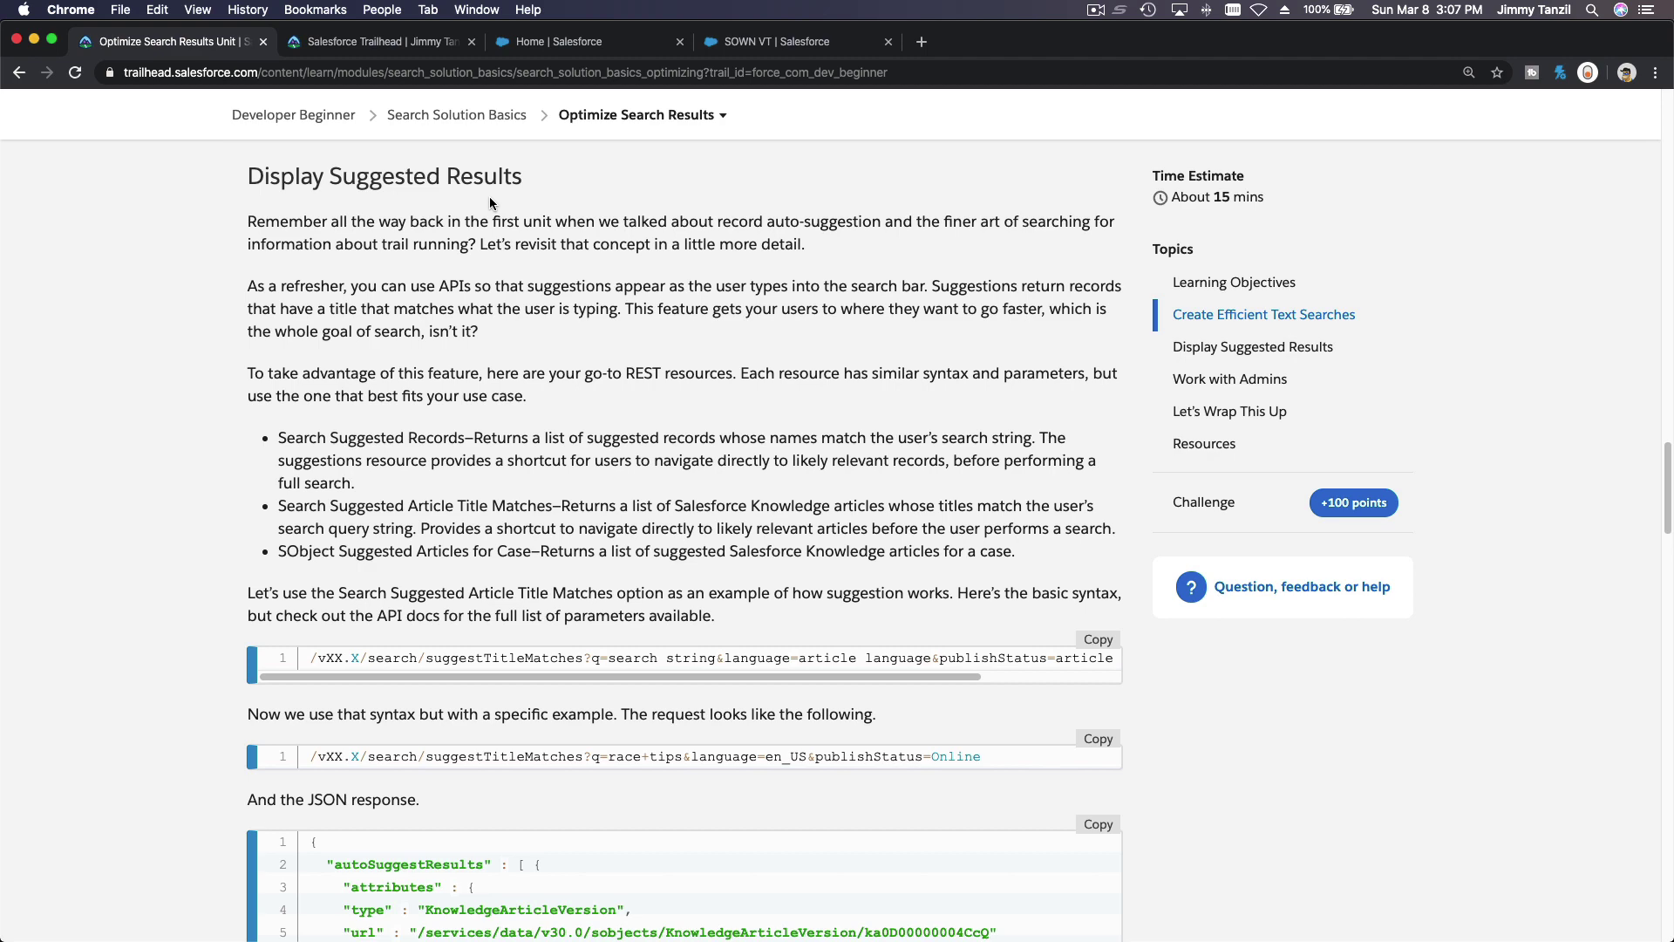
Step: Scroll down and highlight the words Suggested, Article, Title and Matches in the paragraph
{"action": "scroll", "coordinate": [490, 203], "scroll_direction": "down", "scroll_amount": 3}
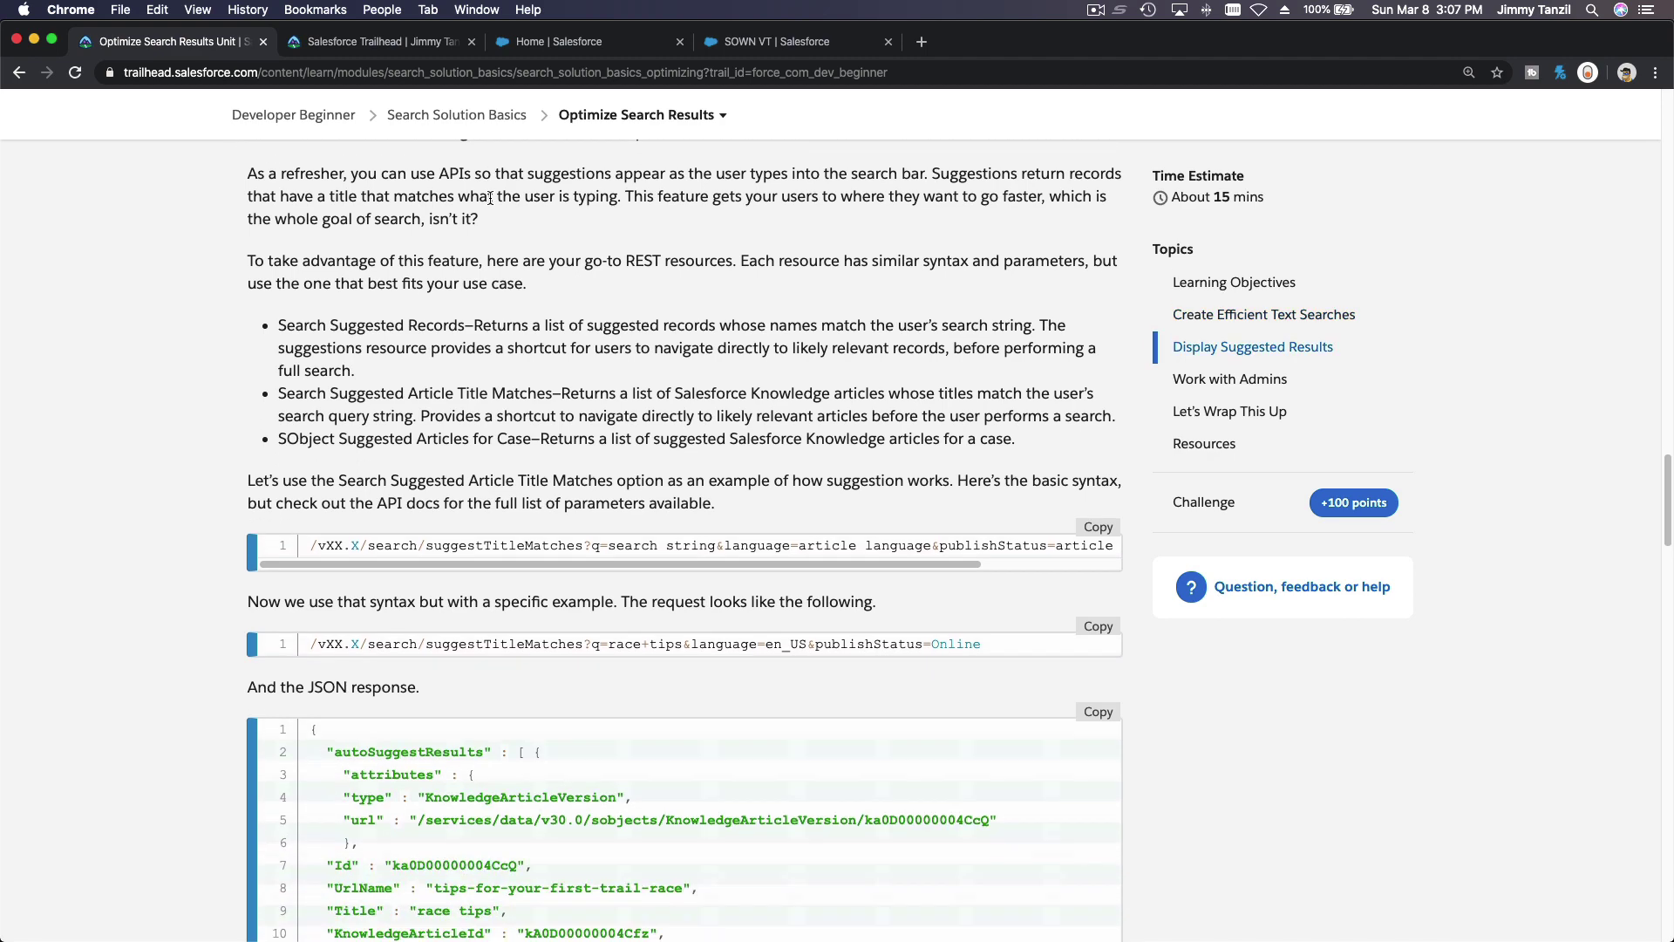
{"action": "scroll", "coordinate": [489, 197], "scroll_direction": "down", "scroll_amount": 5}
{"action": "scroll", "coordinate": [490, 198], "scroll_direction": "down", "scroll_amount": 1}
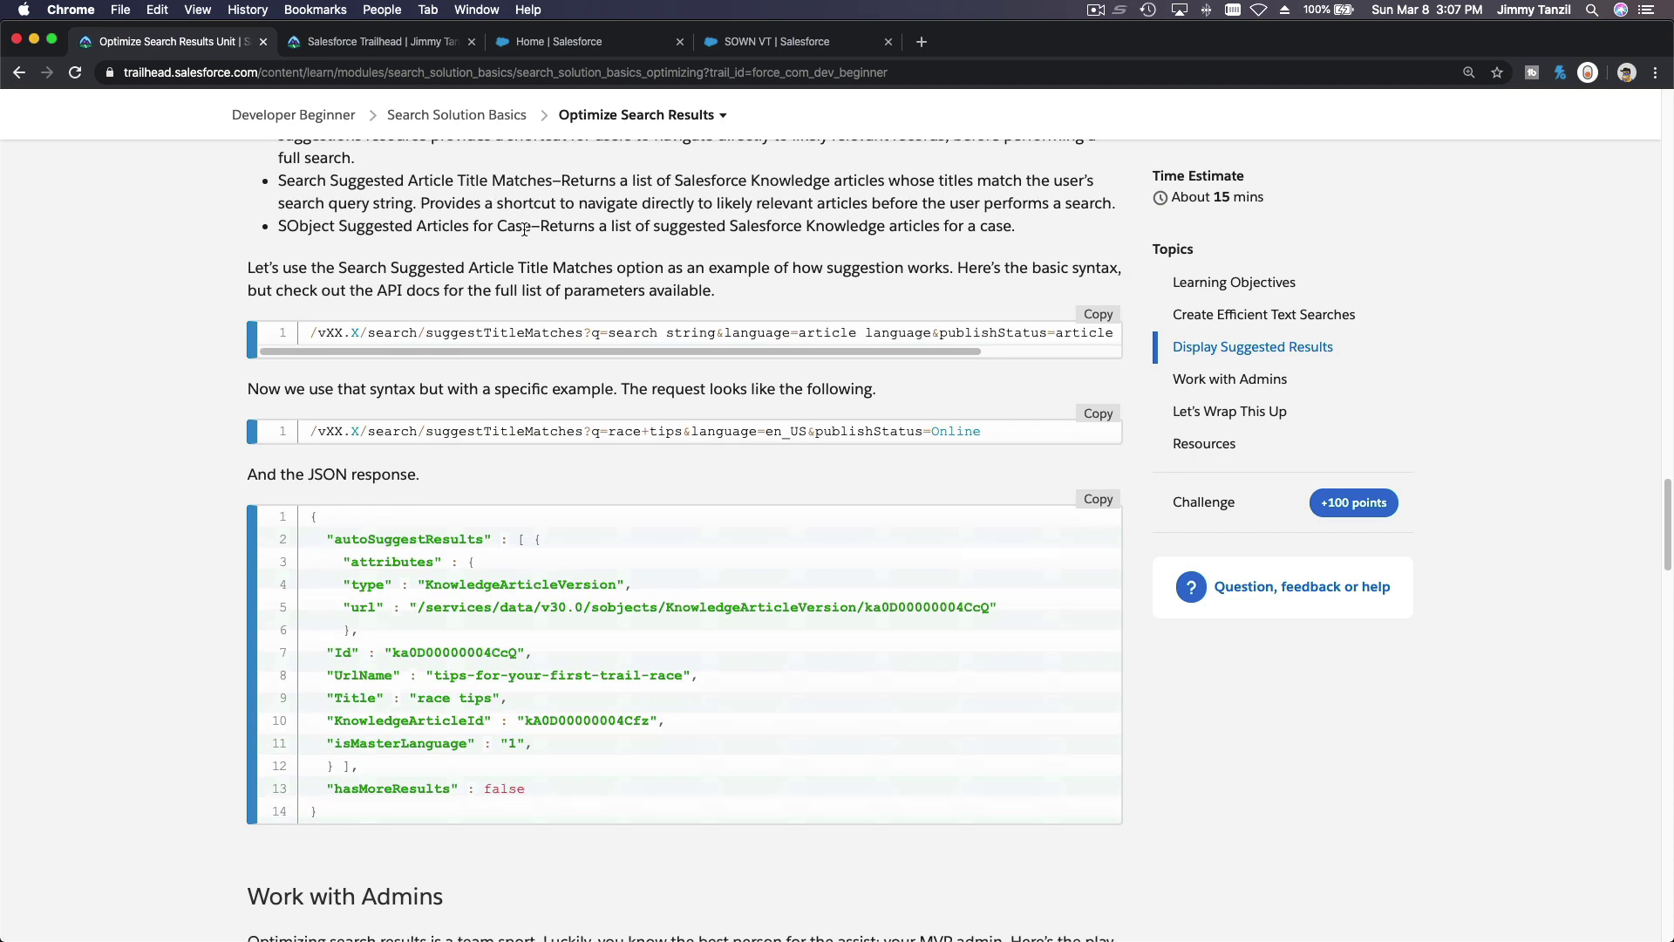
{"action": "scroll", "coordinate": [524, 229], "scroll_direction": "down", "scroll_amount": 1}
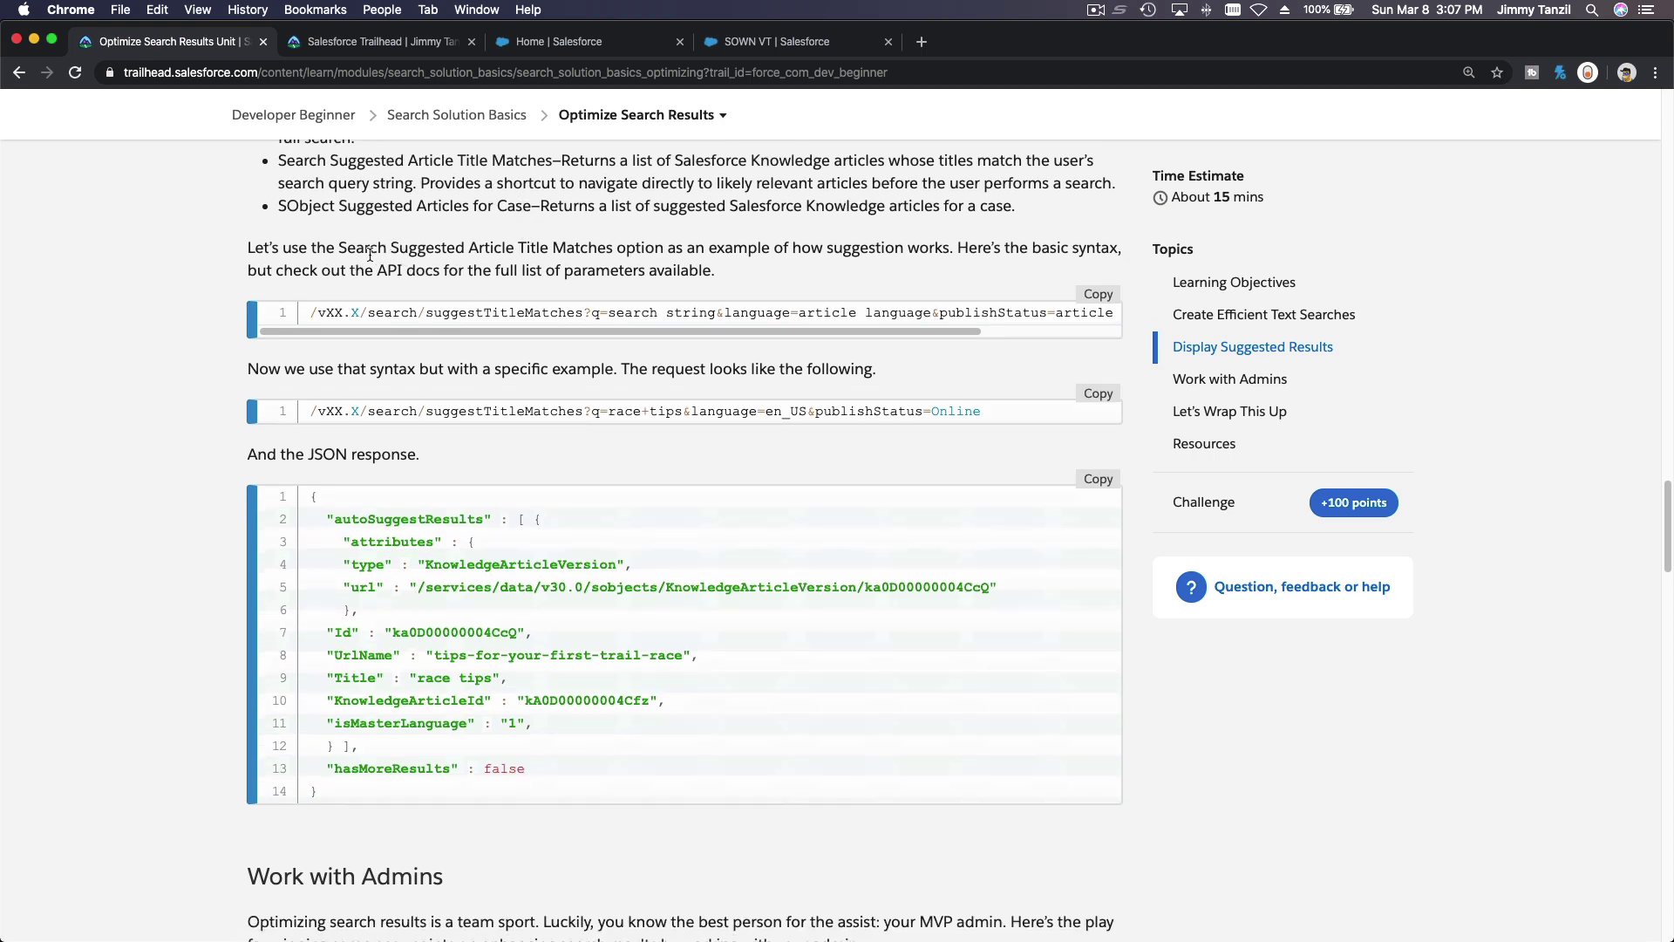
{"action": "double_click", "coordinate": [425, 248]}
{"action": "left_click", "coordinate": [498, 246]}
{"action": "double_click", "coordinate": [498, 246]}
{"action": "double_click", "coordinate": [541, 247]}
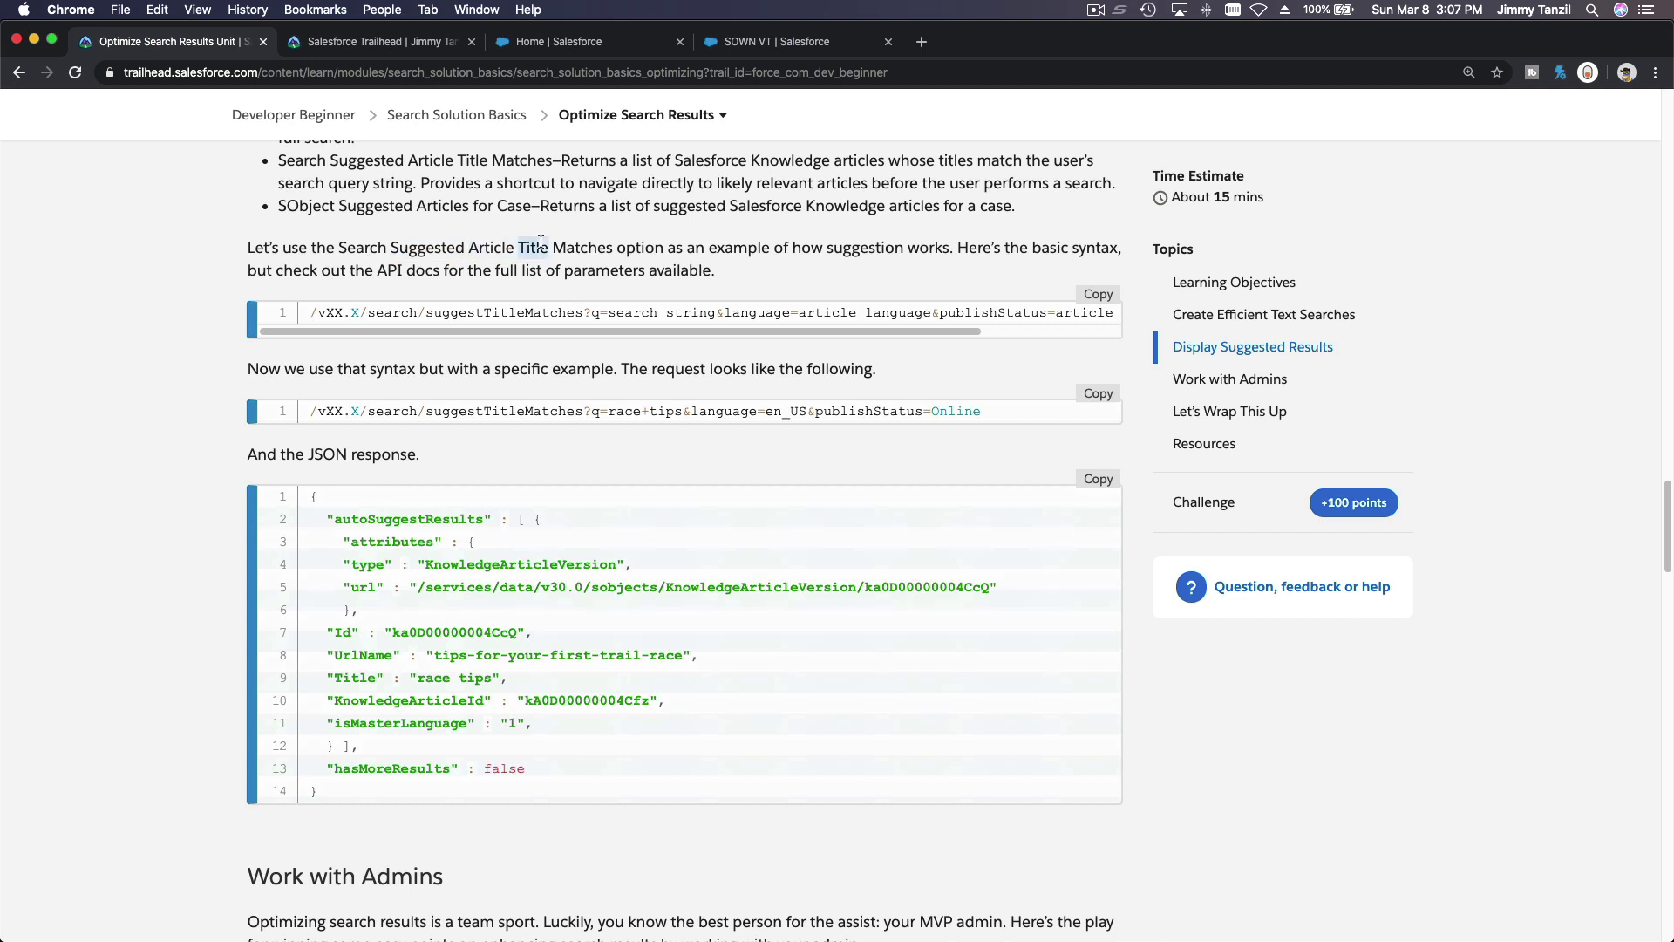
{"action": "double_click", "coordinate": [601, 249]}
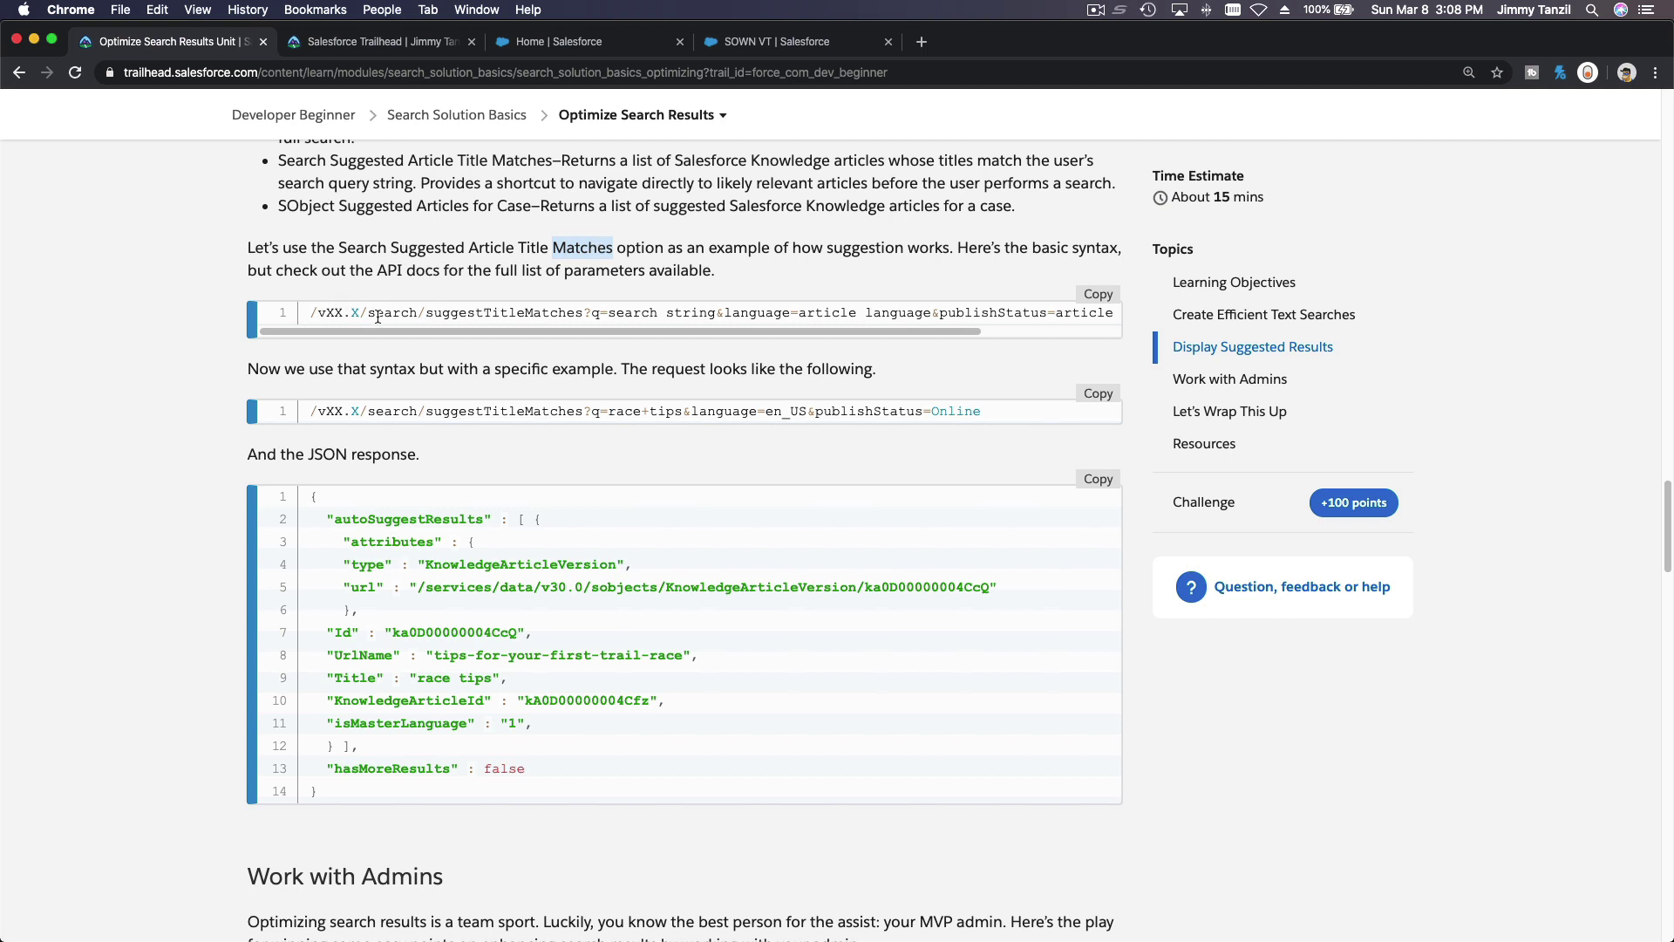
Step: Highlight the suggestTitleMatches syntax parts: XX.X version, search path, resource name, search string and language
{"action": "mouse_move", "coordinate": [364, 331]}
{"action": "left_mouse_down"}
{"action": "mouse_move", "coordinate": [532, 326]}
{"action": "mouse_move", "coordinate": [337, 327]}
{"action": "left_mouse_up"}
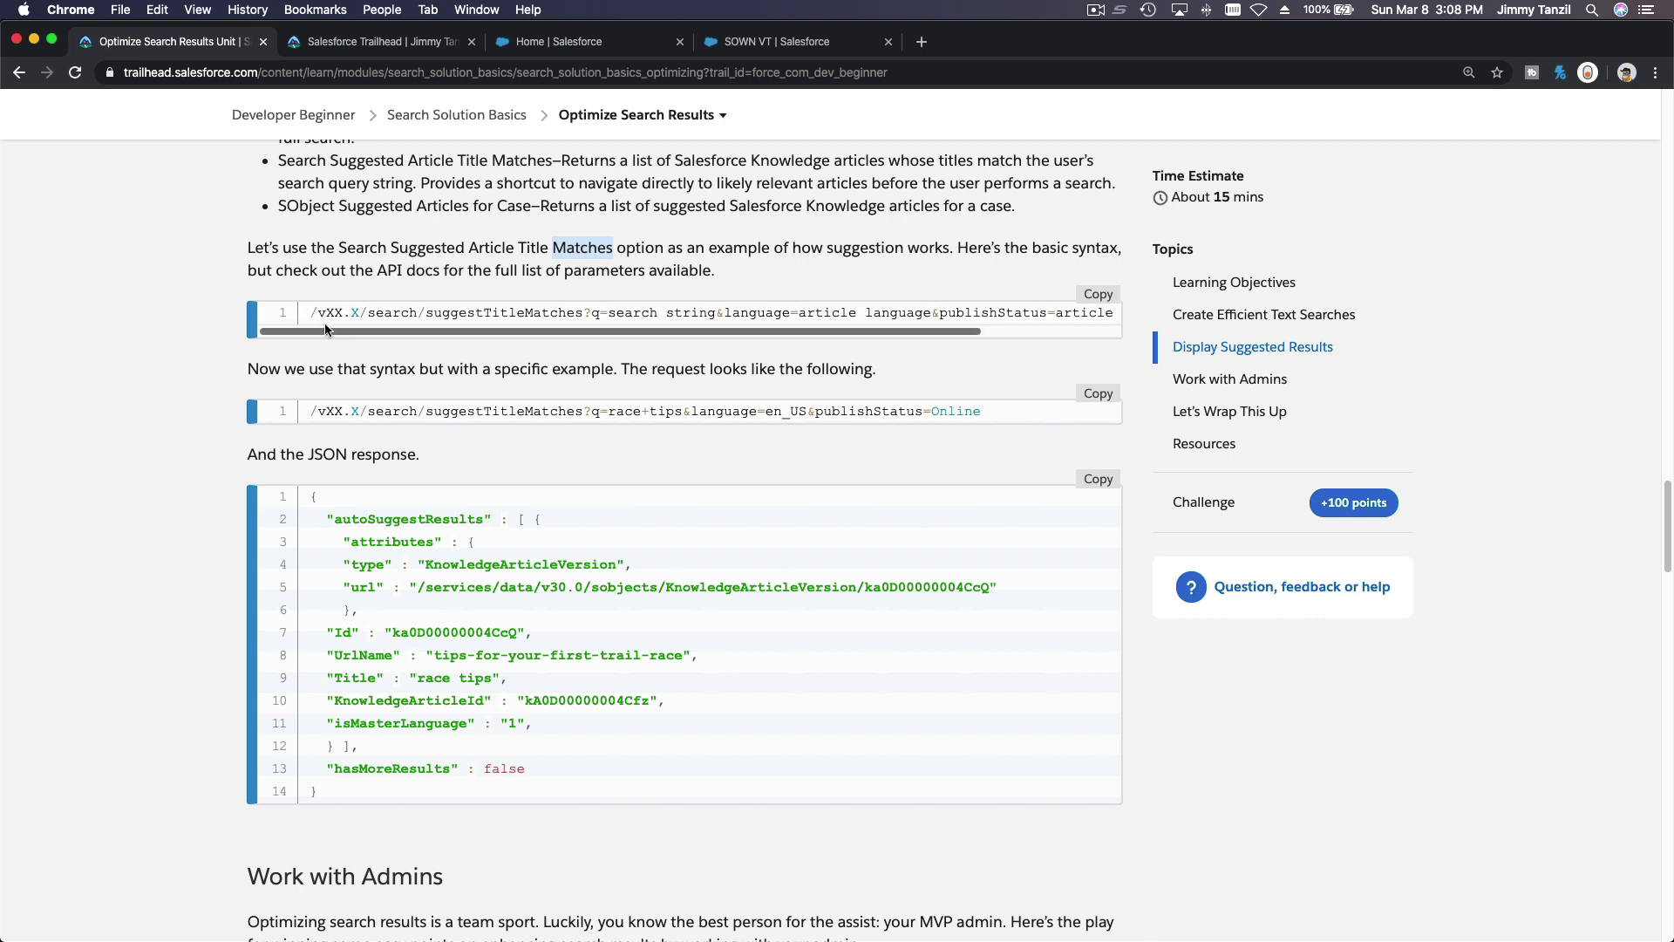
{"action": "left_click_drag", "start_coordinate": [326, 312], "coordinate": [358, 311]}
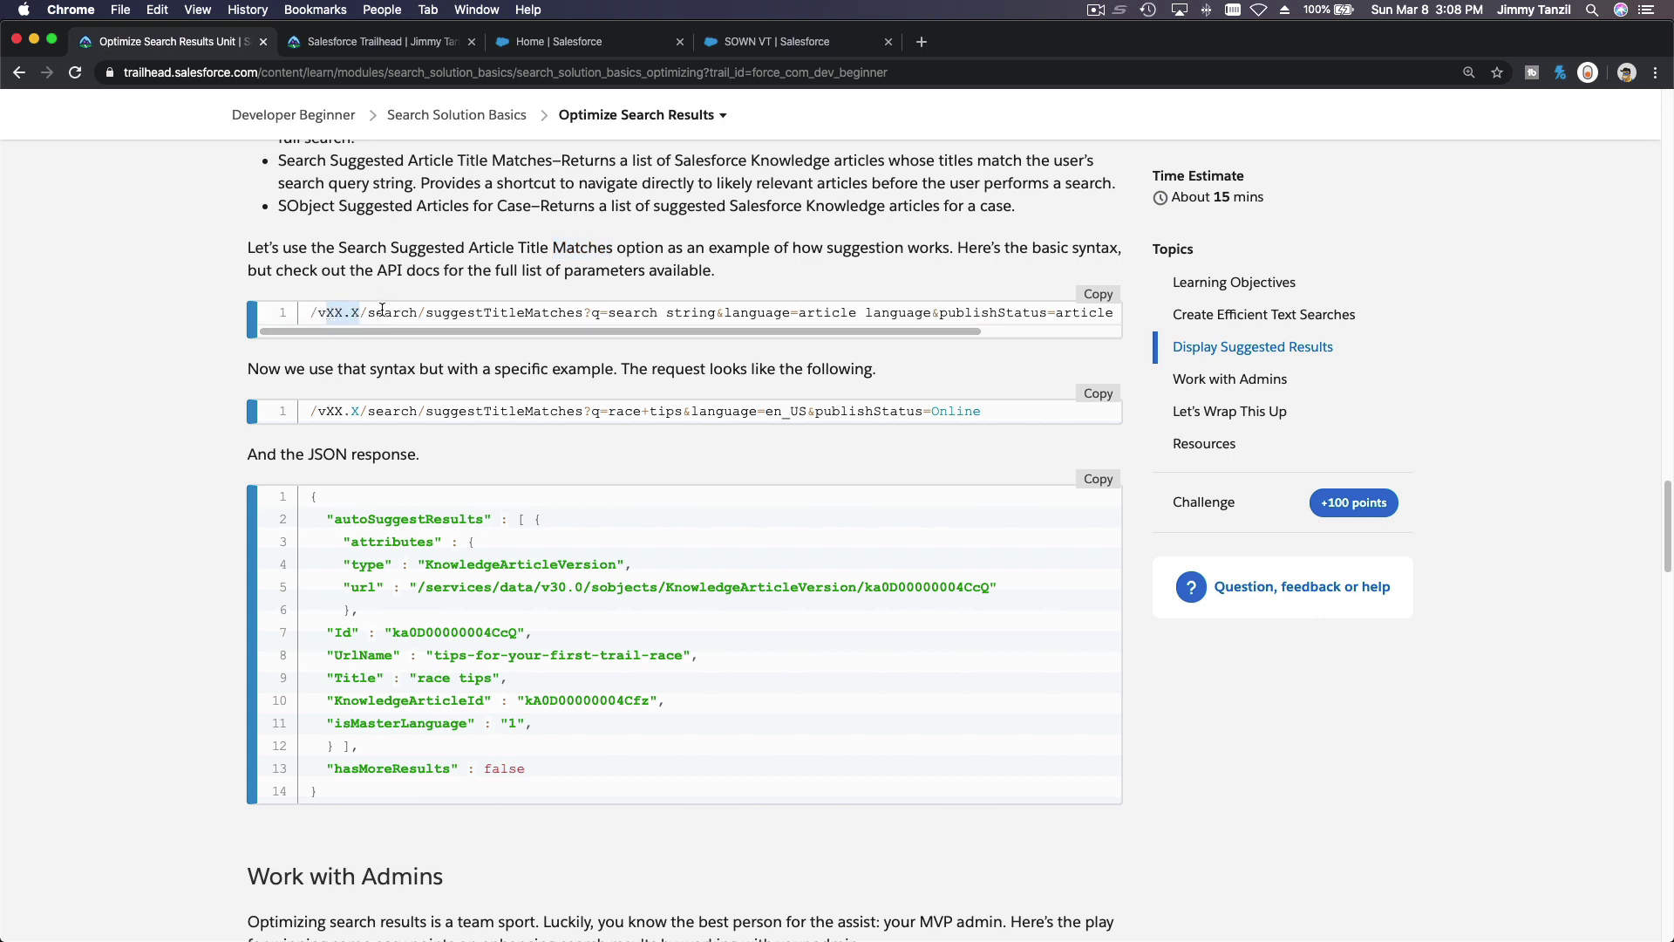
{"action": "double_click", "coordinate": [384, 312]}
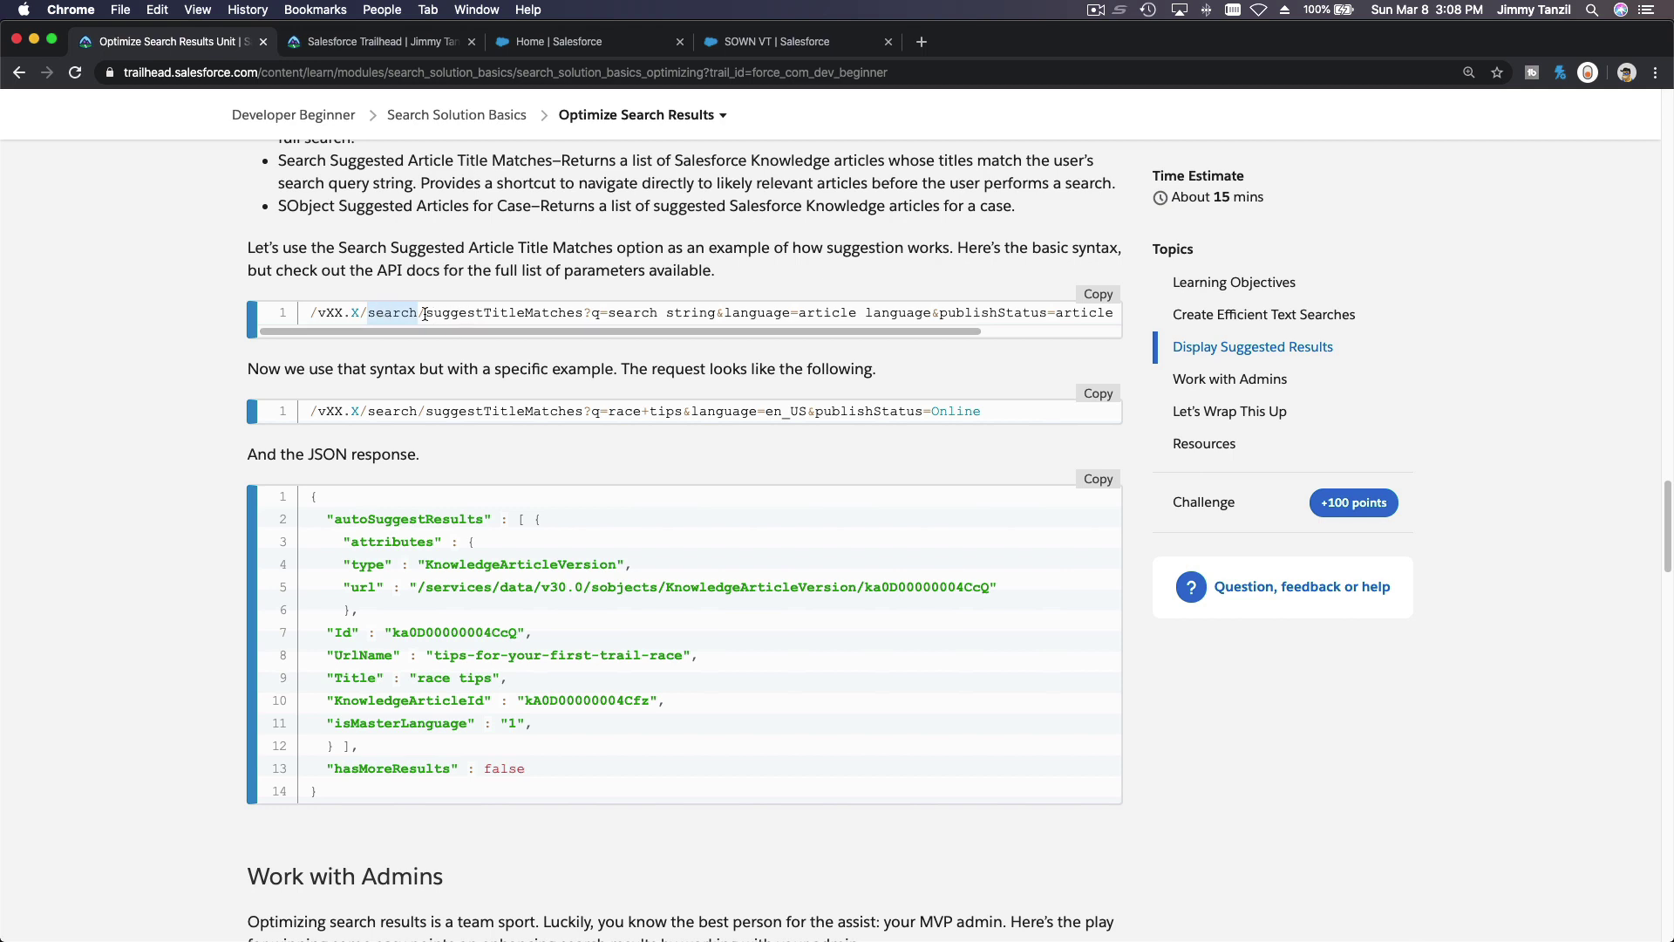
{"action": "left_click_drag", "start_coordinate": [425, 312], "coordinate": [585, 309]}
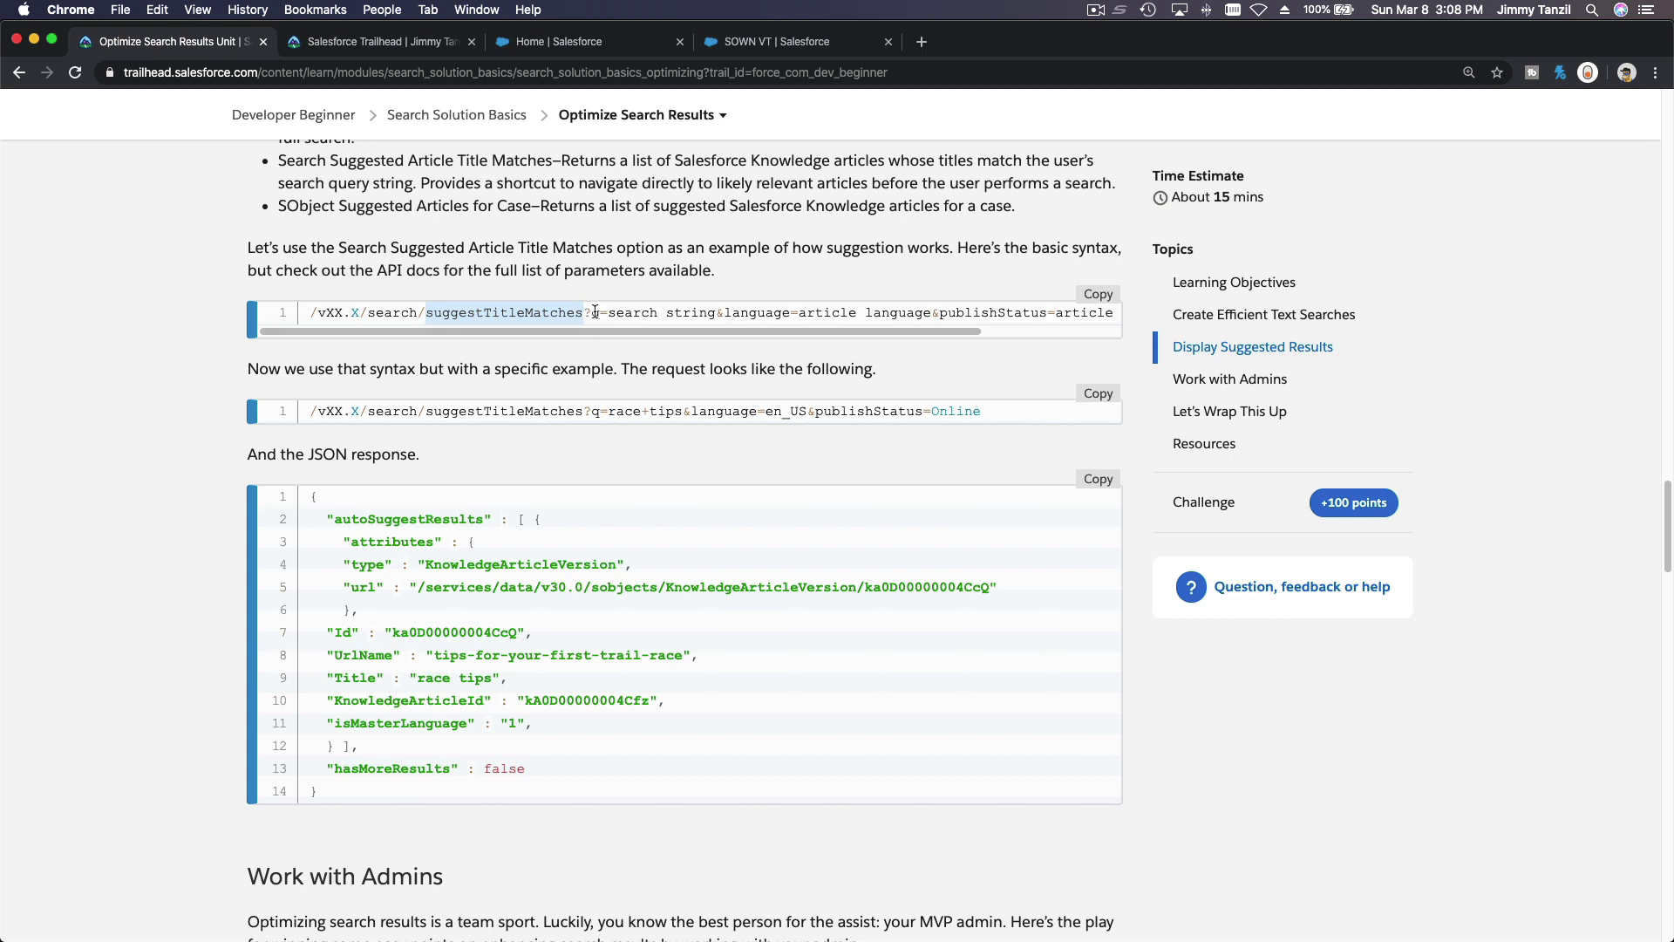
{"action": "left_click", "coordinate": [595, 312]}
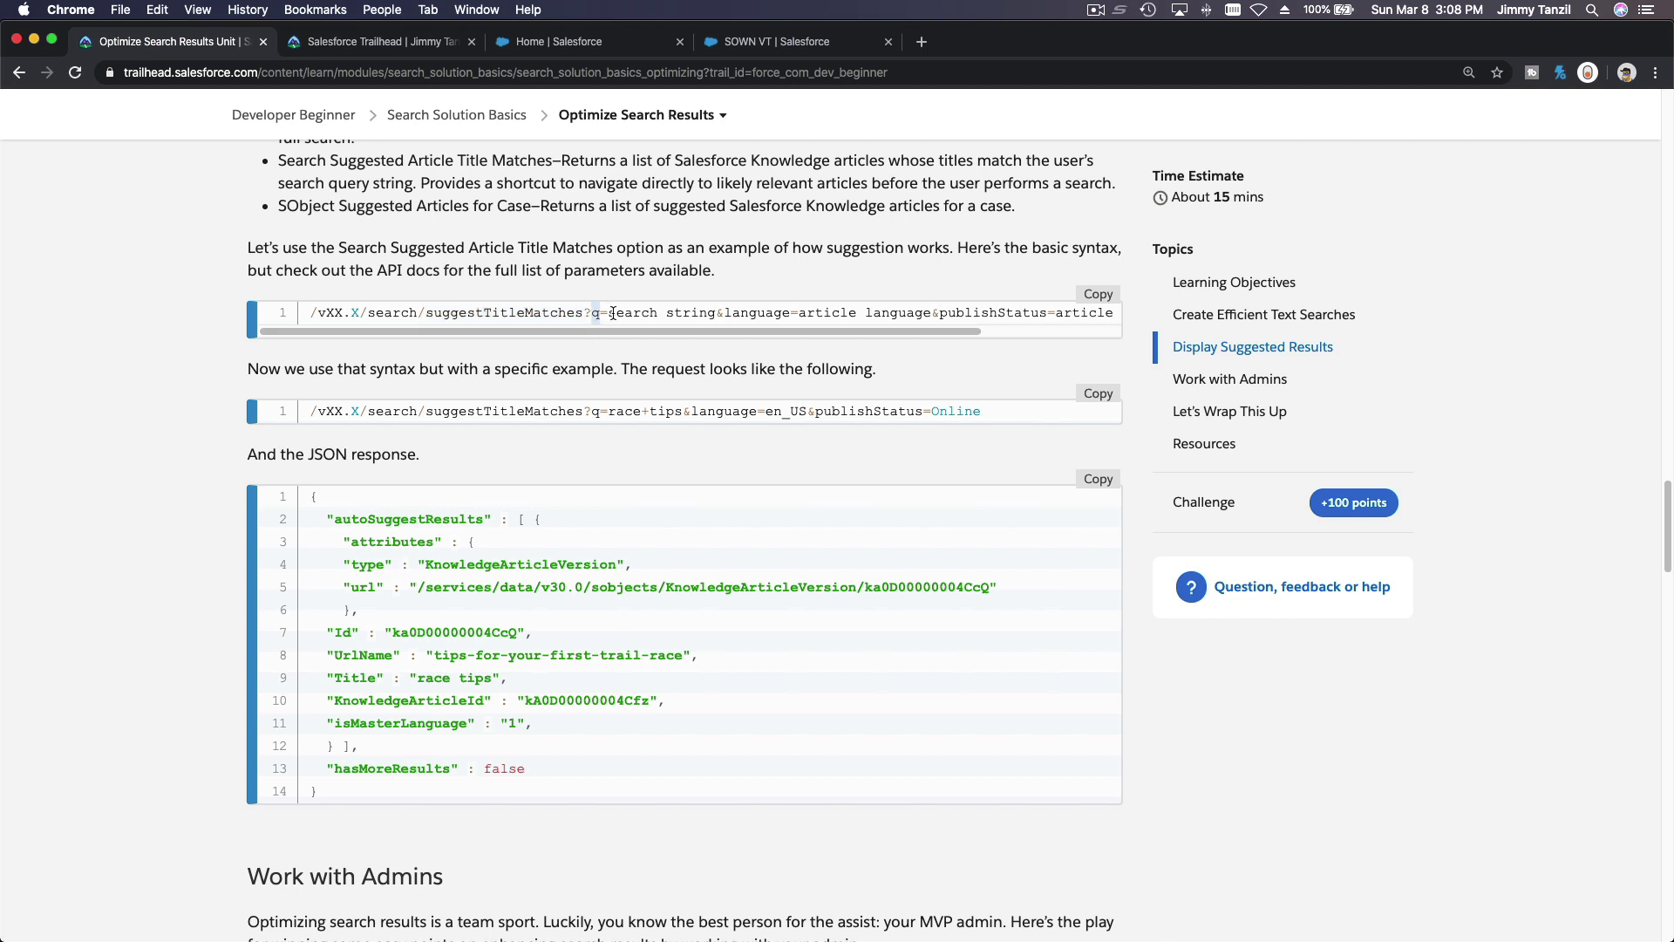
{"action": "left_click_drag", "start_coordinate": [608, 314], "coordinate": [714, 343]}
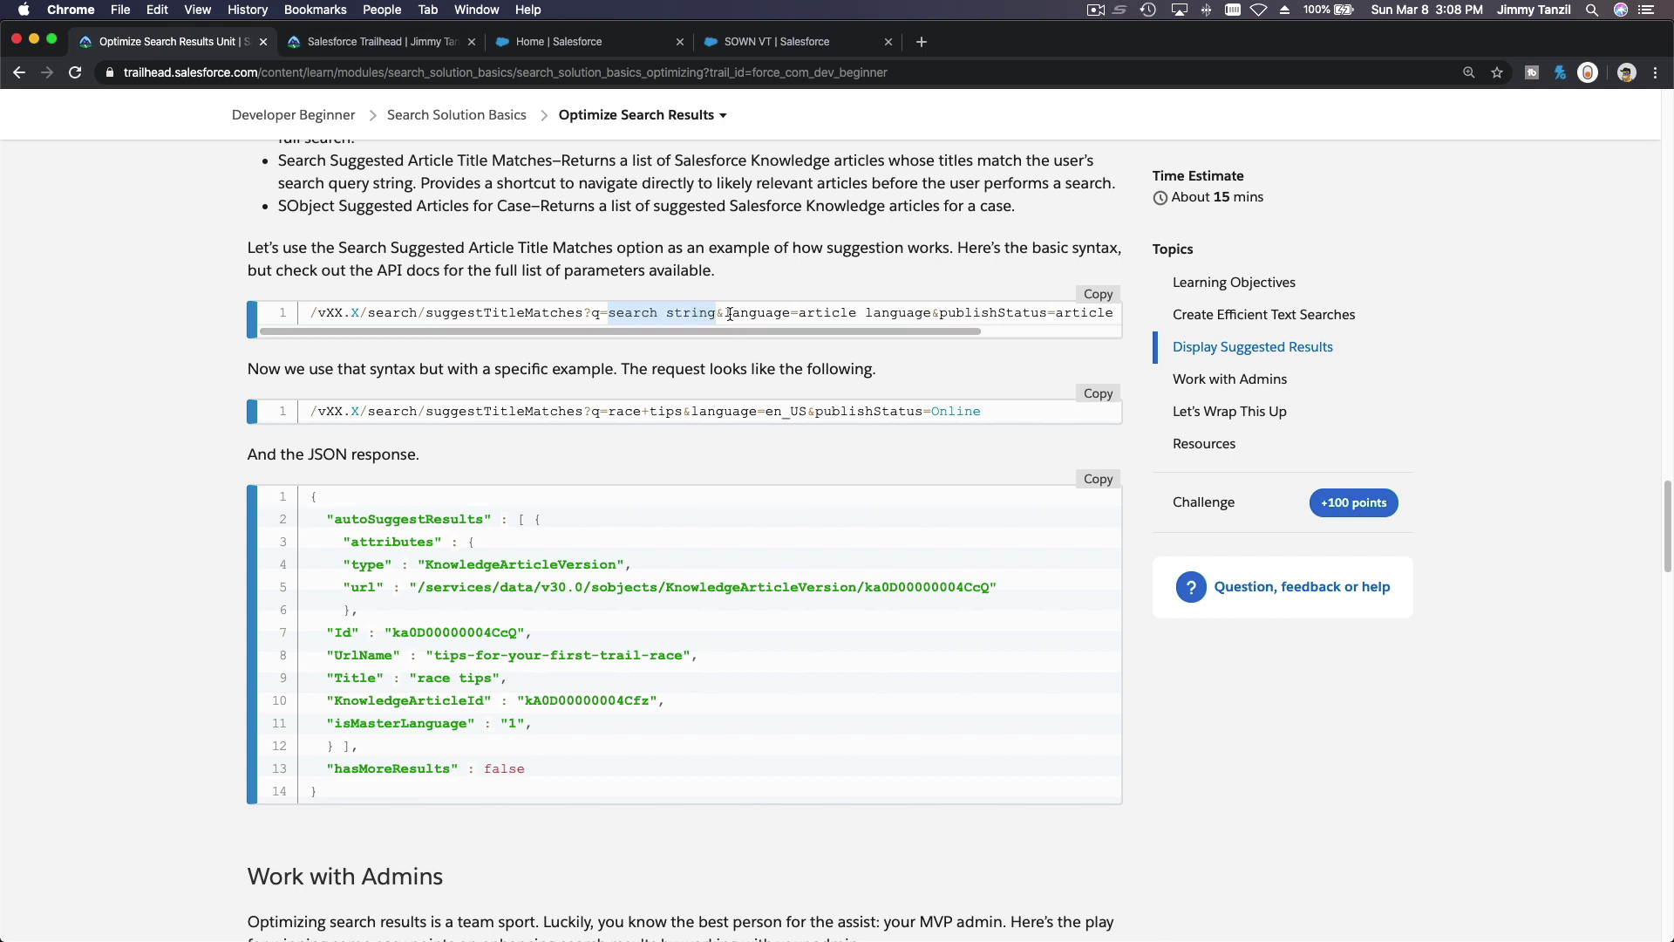
{"action": "double_click", "coordinate": [744, 314]}
{"action": "left_click", "coordinate": [800, 314]}
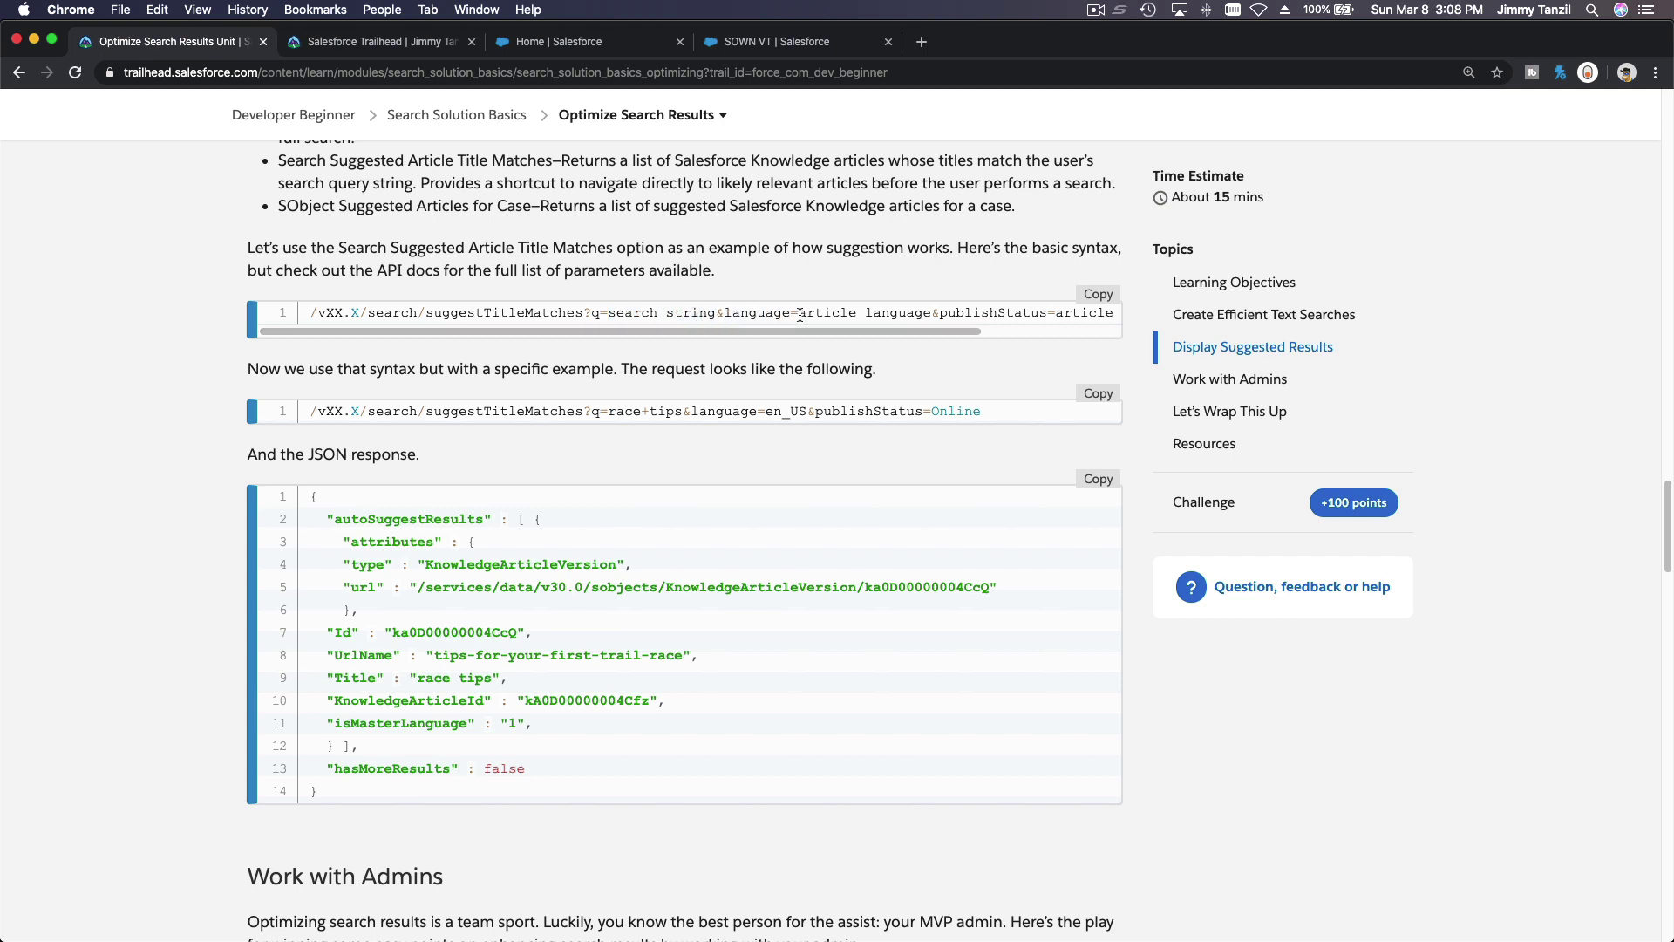
{"action": "left_click_drag", "start_coordinate": [799, 314], "coordinate": [1064, 331]}
{"action": "left_click", "coordinate": [934, 315]}
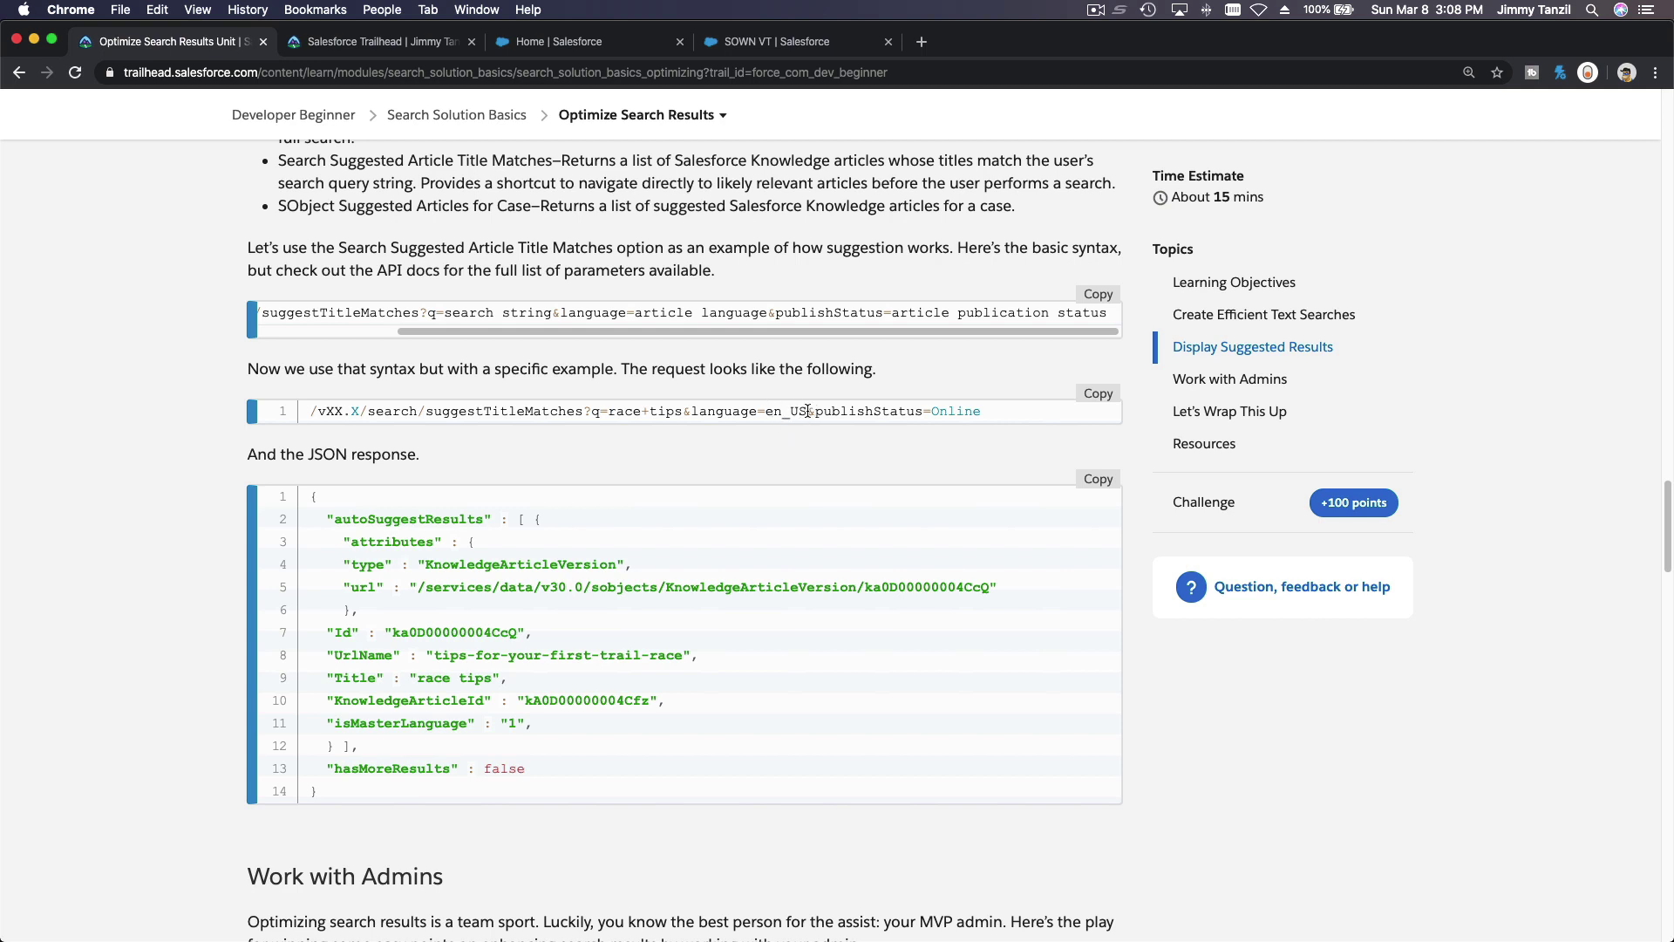
Step: Highlight the race tips request line, then the JSON response body below it
{"action": "triple_click", "coordinate": [949, 420]}
{"action": "left_click", "coordinate": [907, 436]}
{"action": "scroll", "coordinate": [907, 436], "scroll_direction": "down", "scroll_amount": 2}
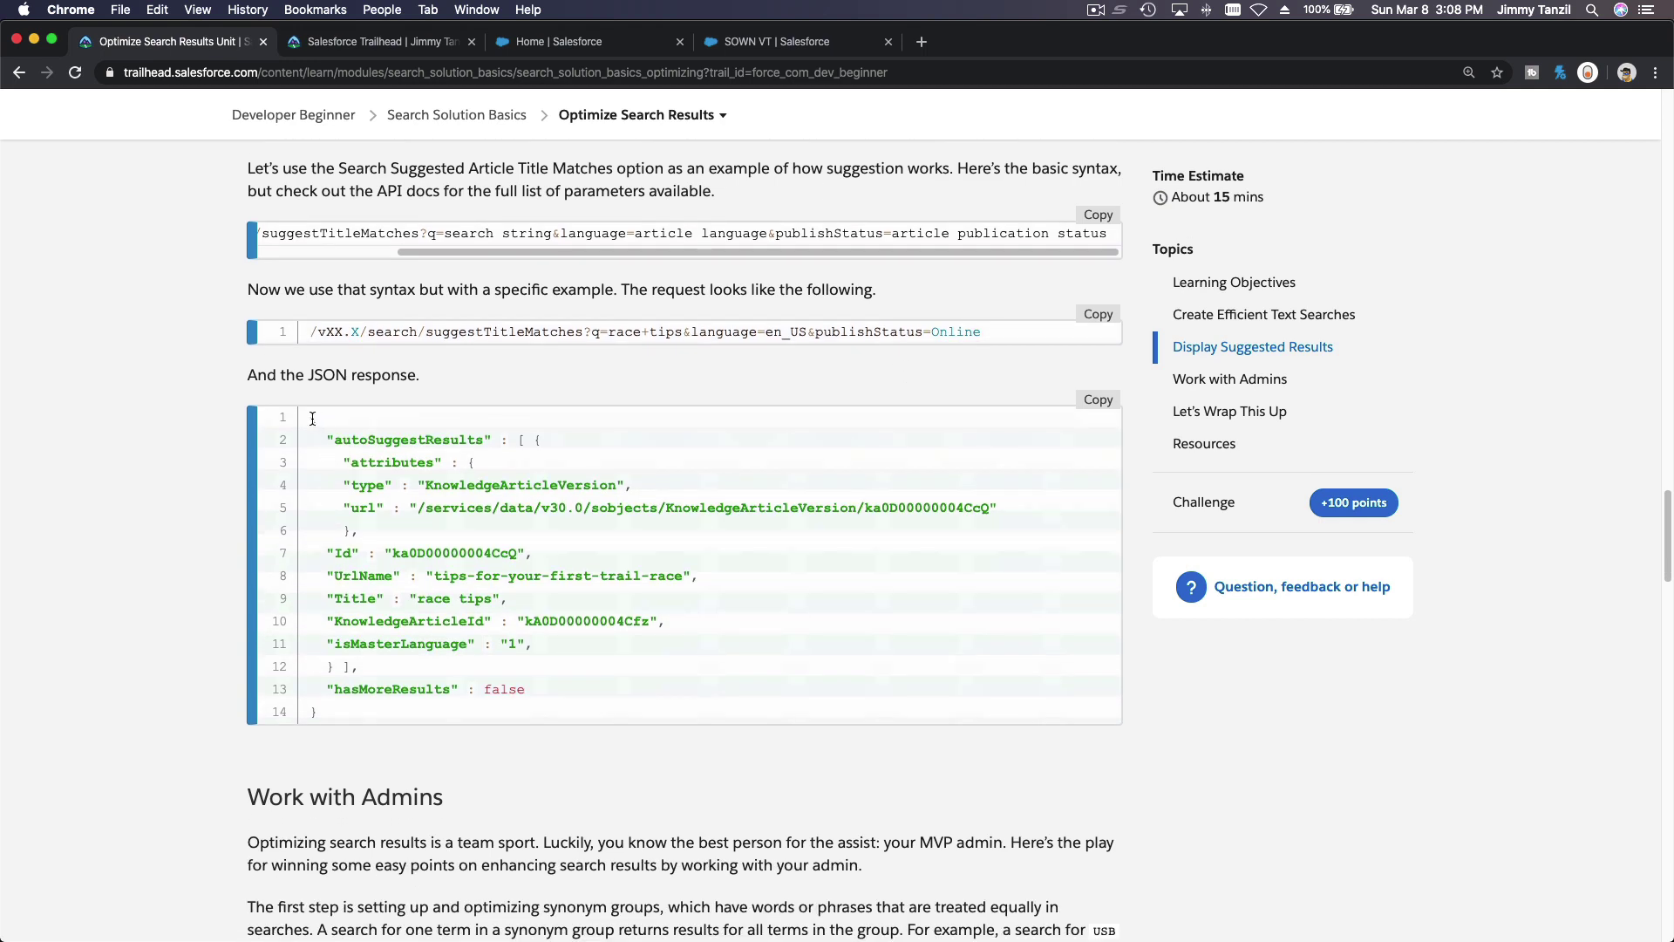
{"action": "left_click_drag", "start_coordinate": [316, 419], "coordinate": [373, 712]}
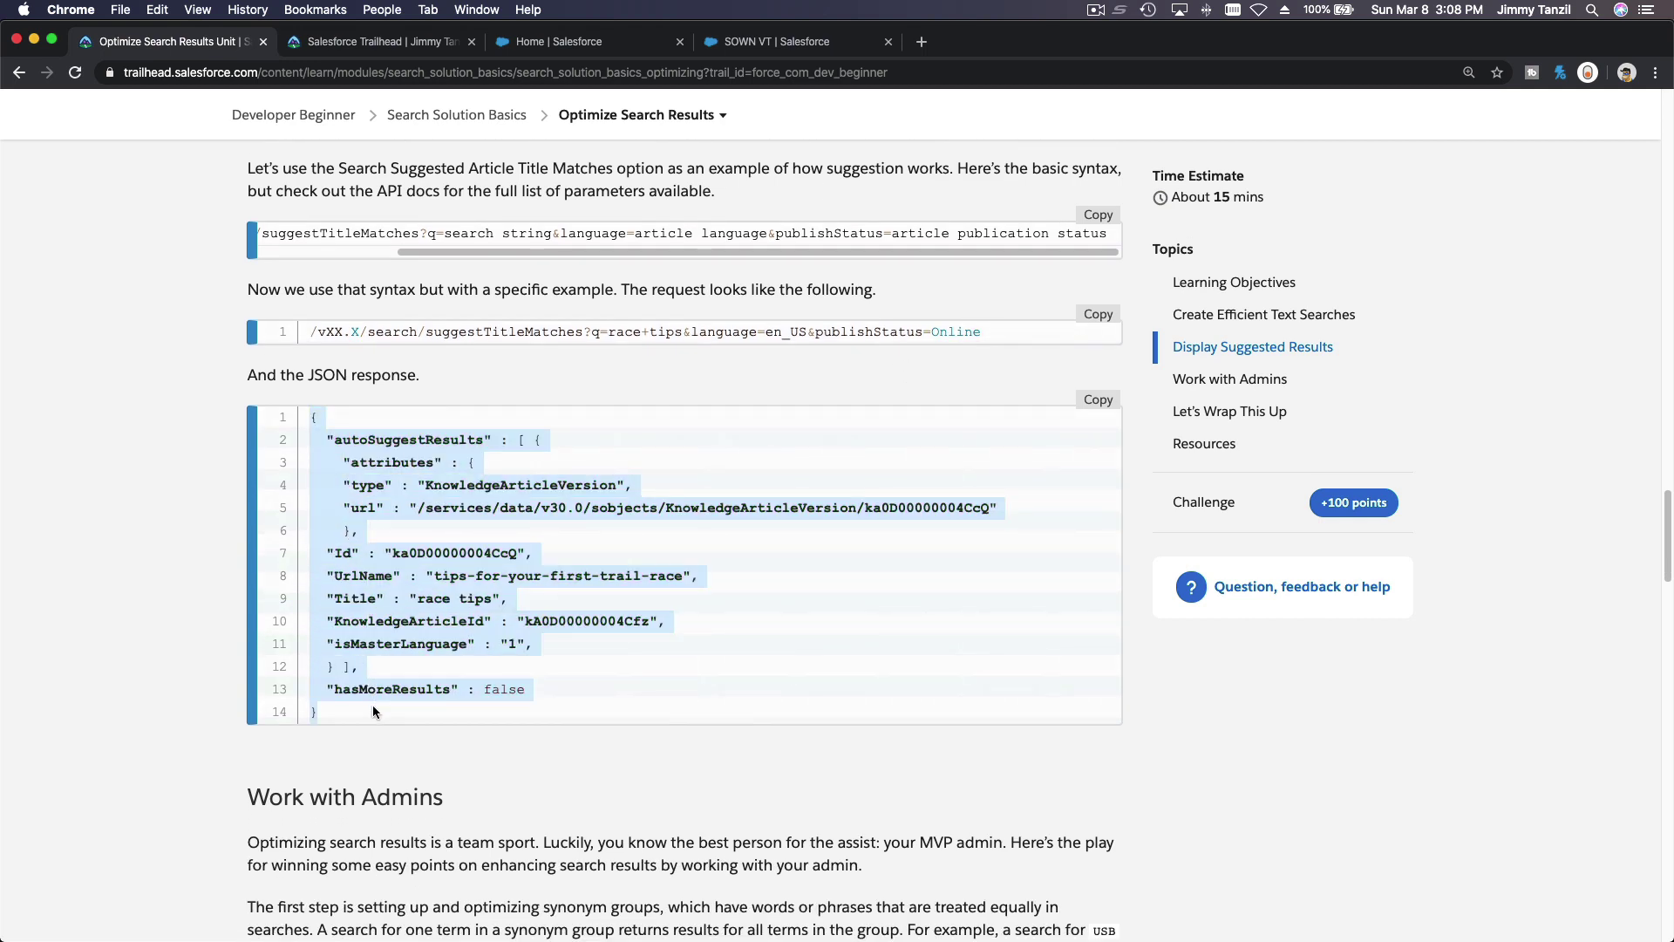
{"action": "left_click", "coordinate": [575, 777]}
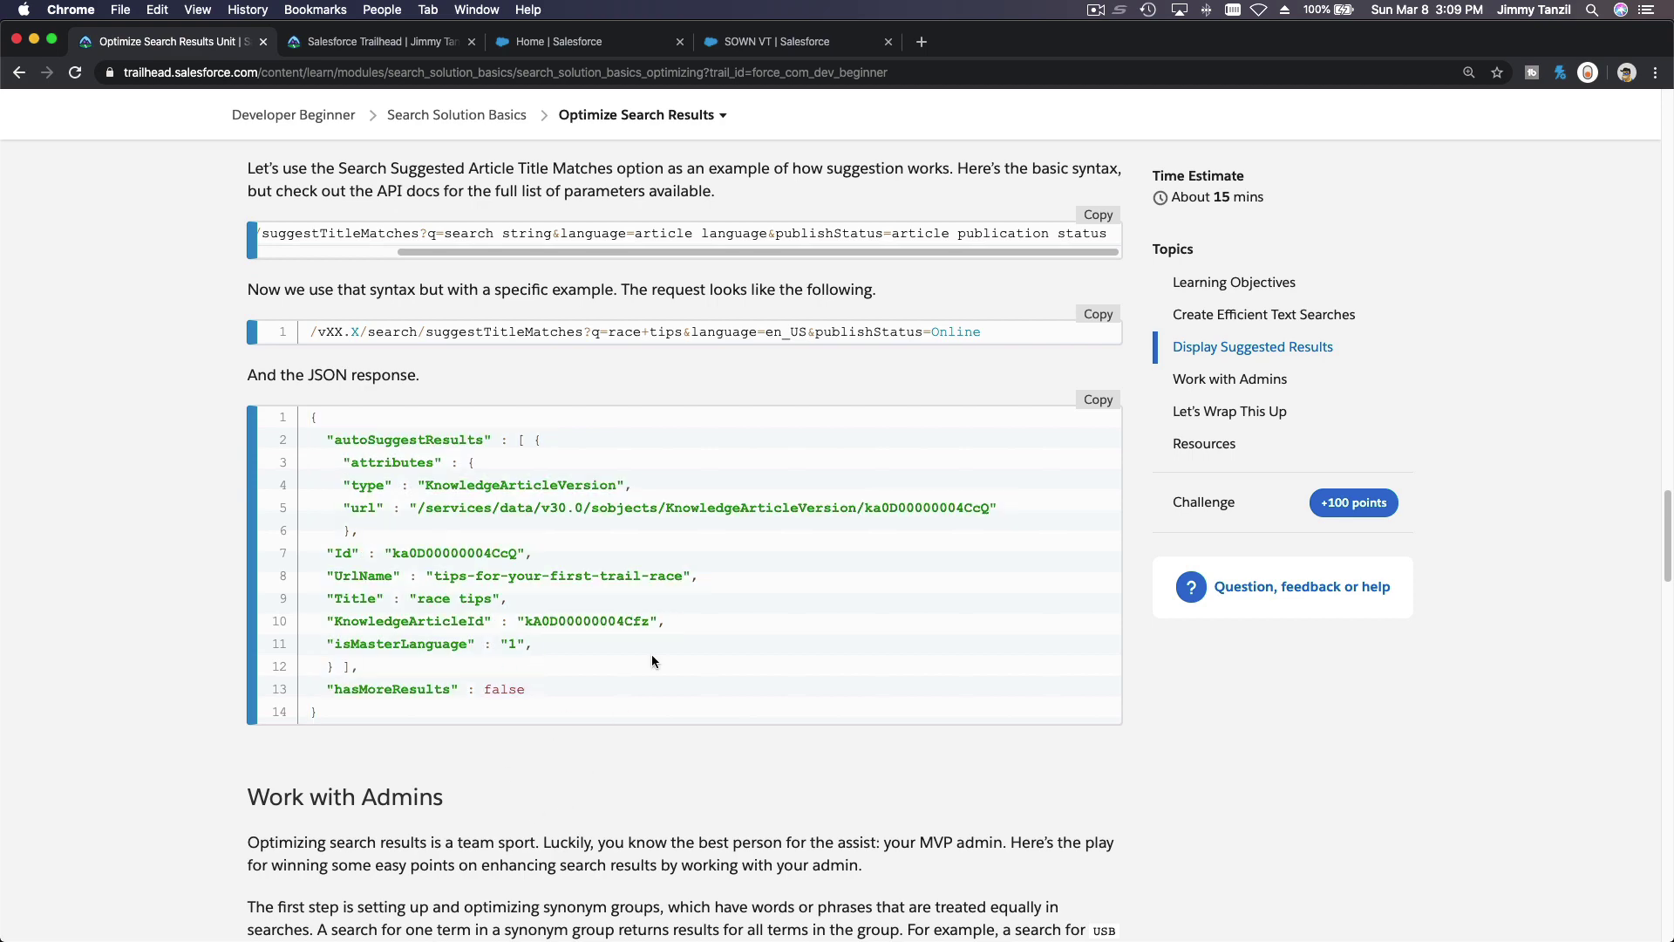
Step: Highlight USB, thumb drive and memory stick in the example, then switch to the Salesforce Home tab
{"action": "scroll", "coordinate": [851, 511], "scroll_direction": "down", "scroll_amount": 5}
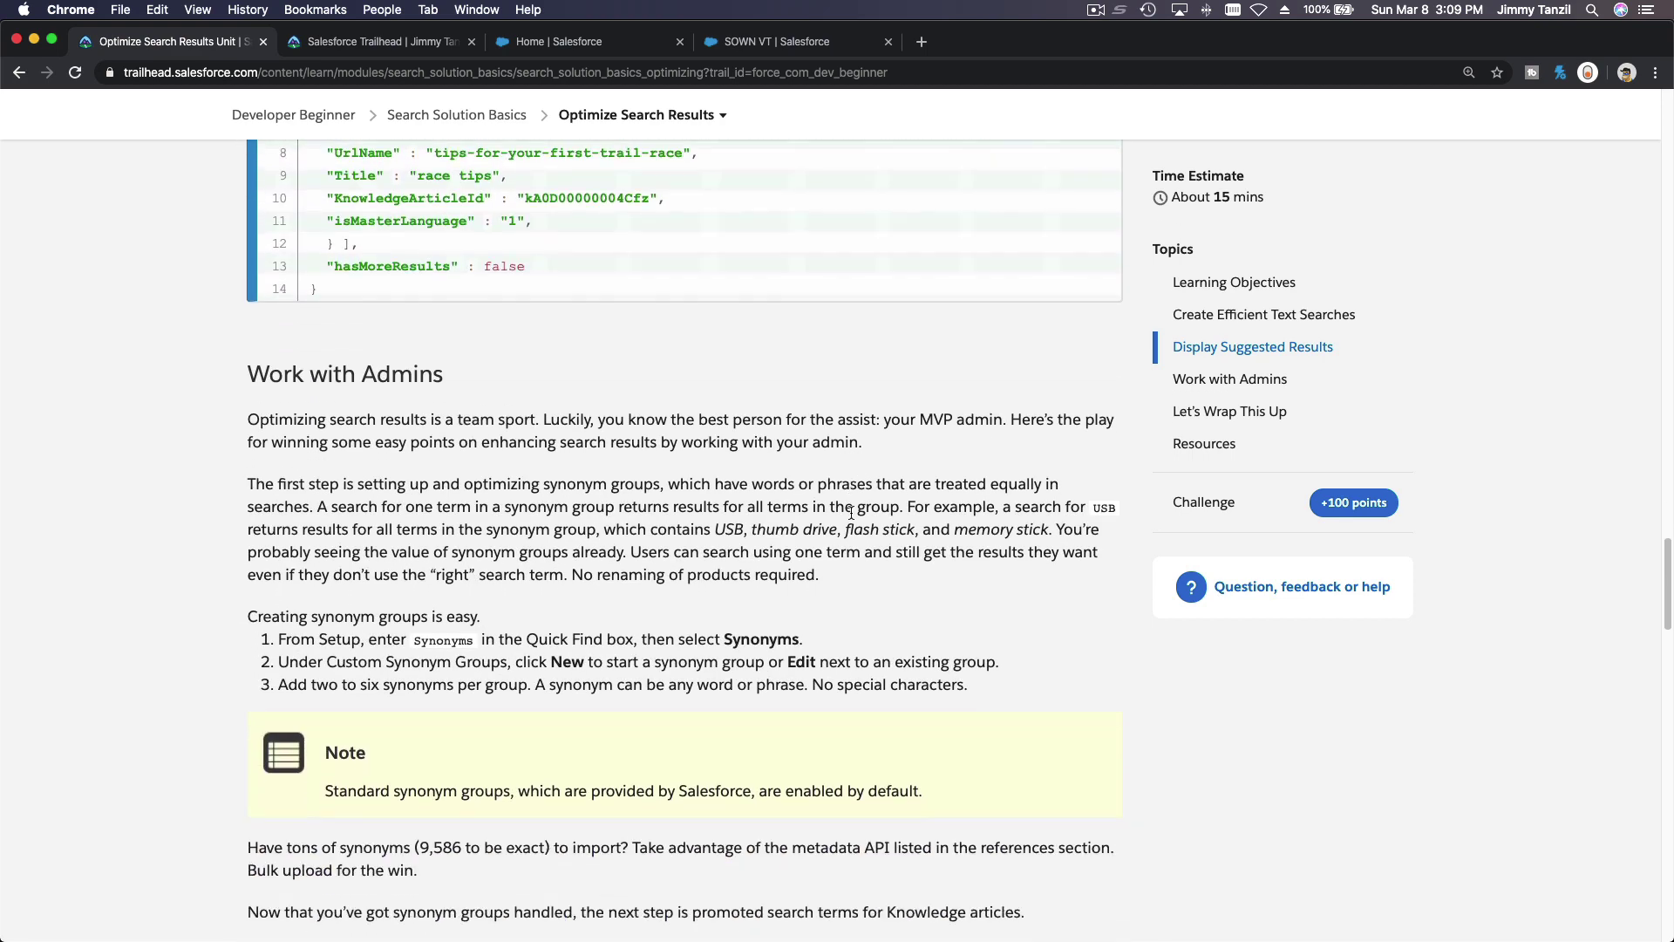
{"action": "scroll", "coordinate": [851, 513], "scroll_direction": "down", "scroll_amount": 3}
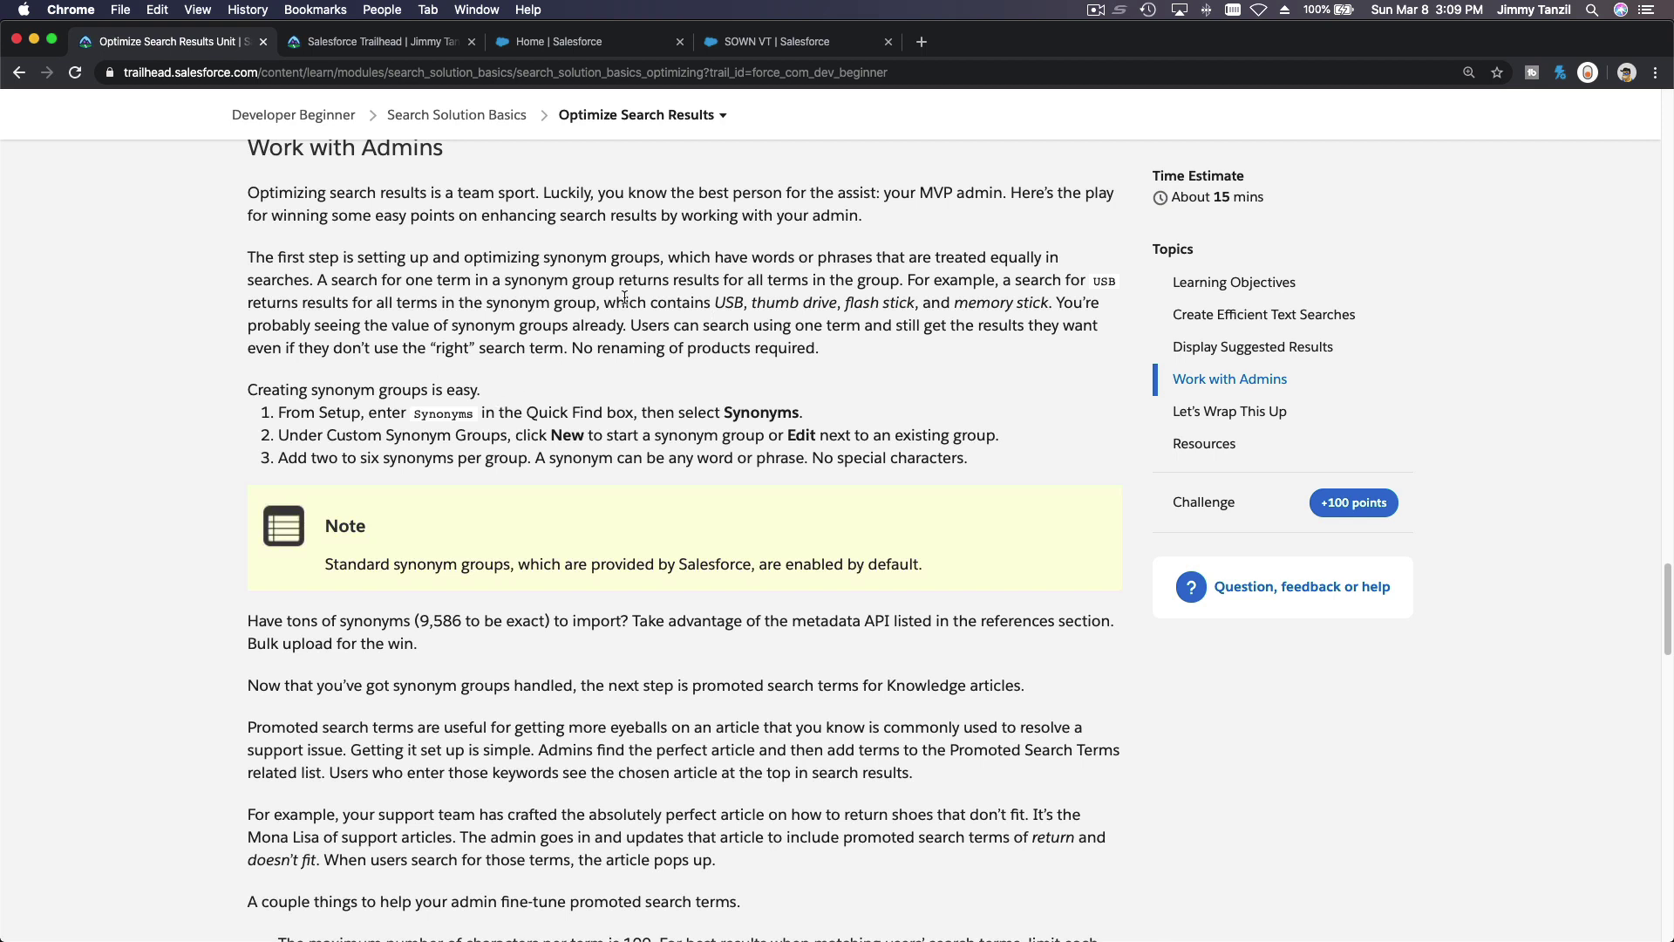
{"action": "double_click", "coordinate": [731, 302]}
{"action": "left_click_drag", "start_coordinate": [751, 302], "coordinate": [847, 304]}
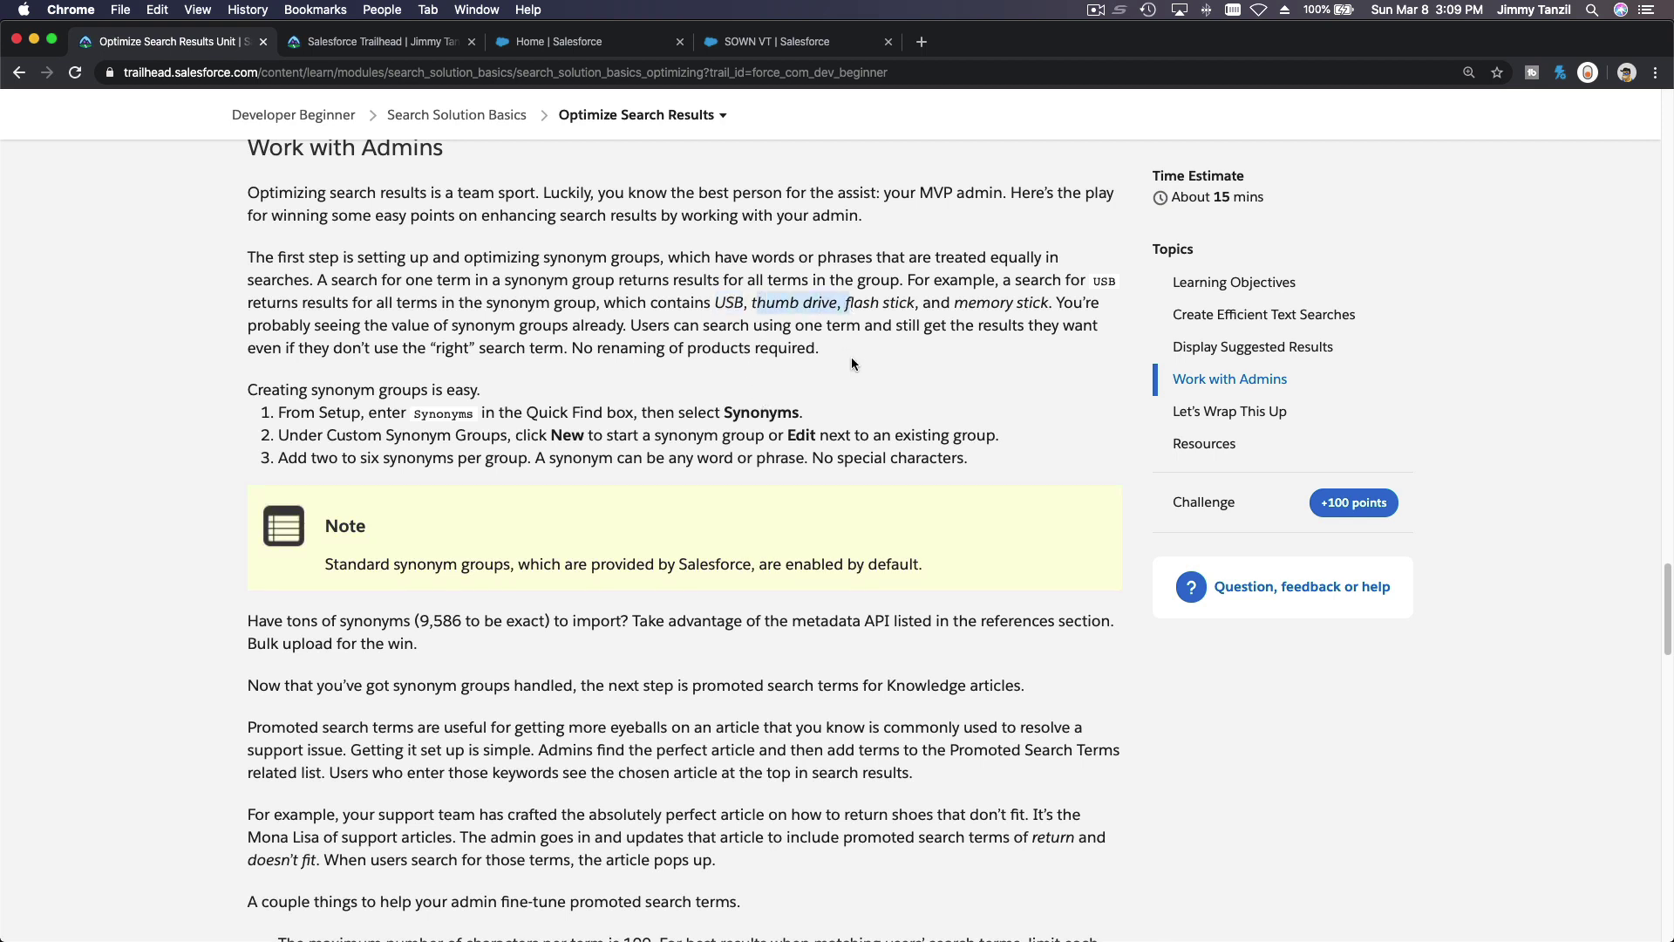
{"action": "left_click", "coordinate": [862, 296]}
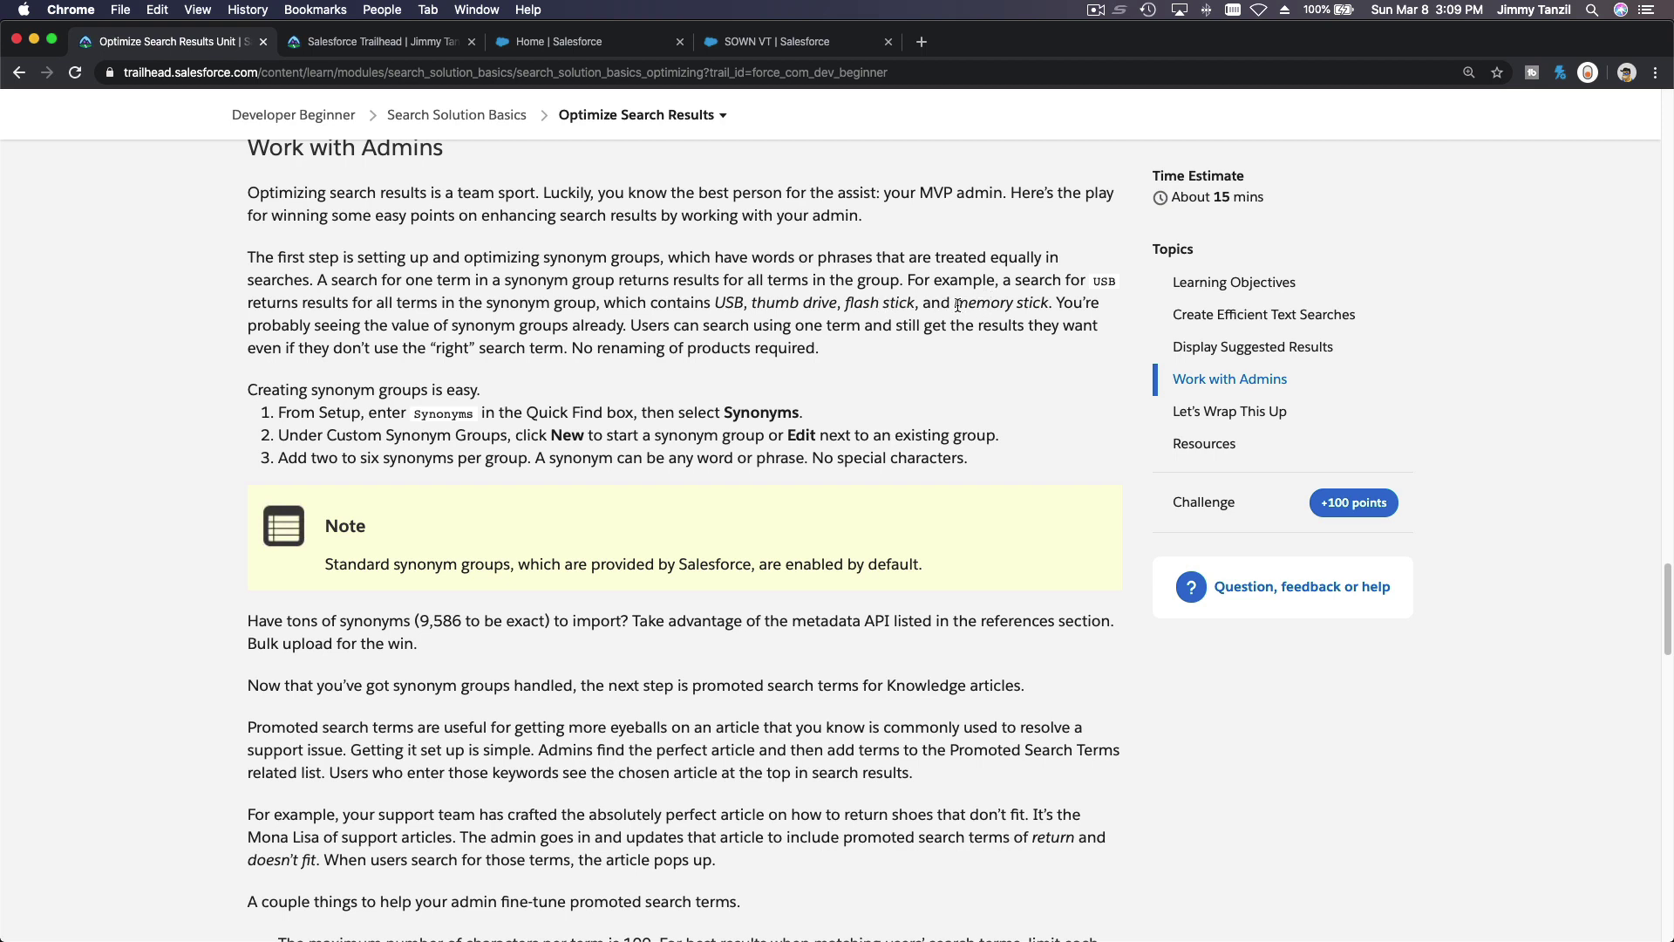
{"action": "left_click_drag", "start_coordinate": [954, 303], "coordinate": [1048, 302]}
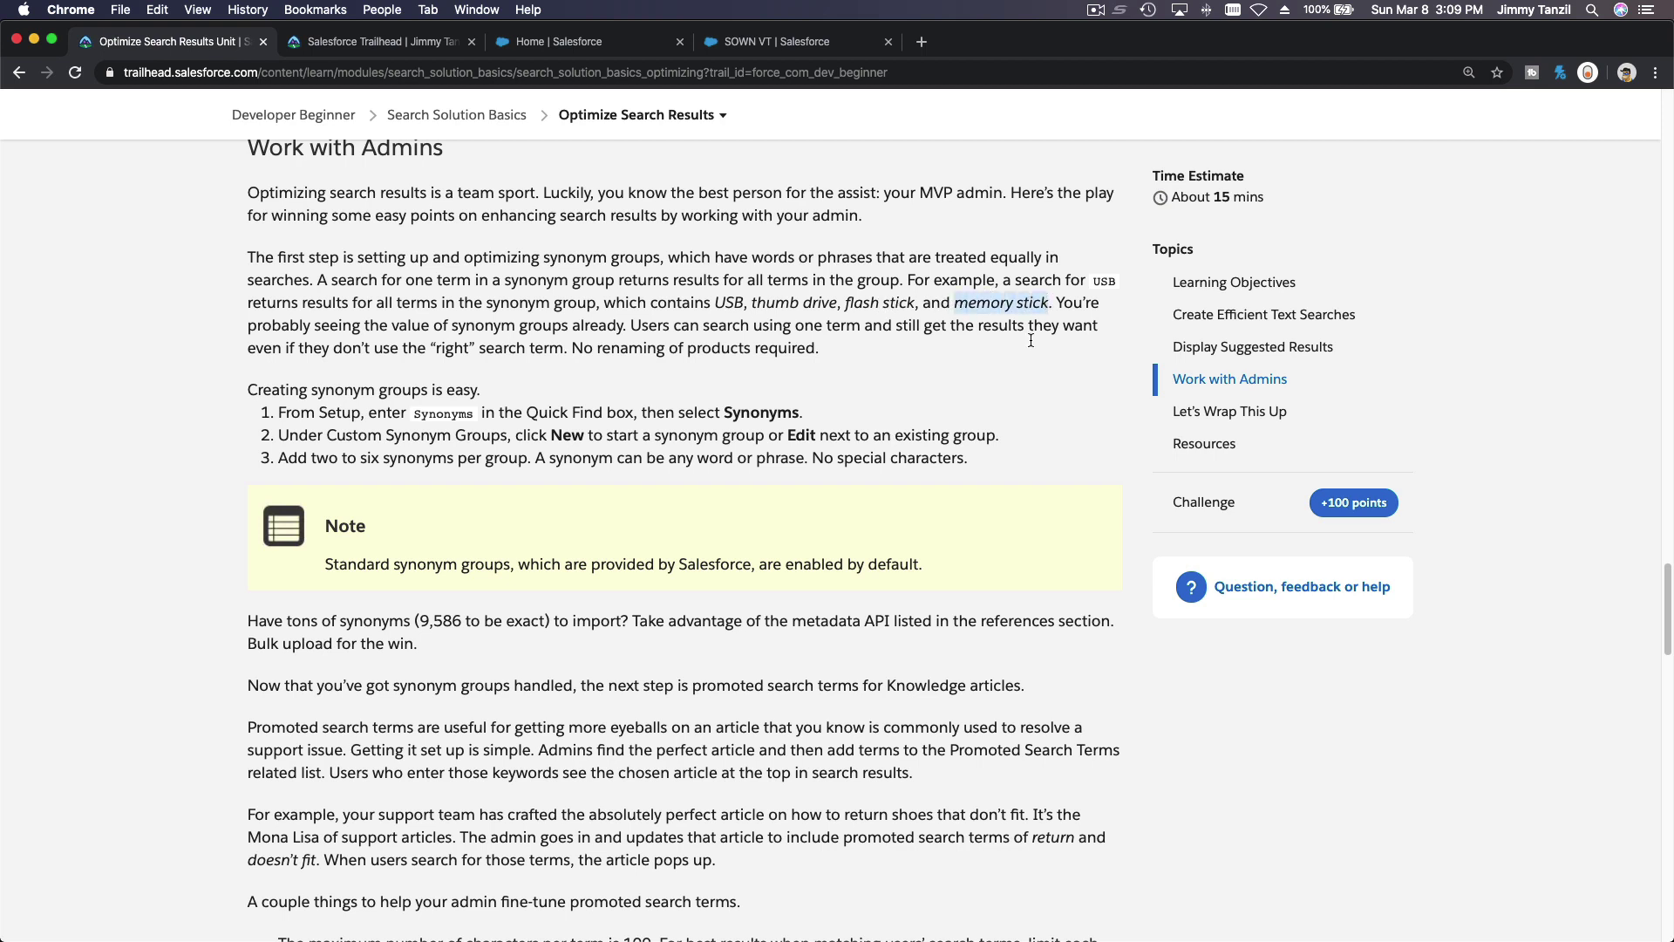
{"action": "left_click", "coordinate": [957, 390]}
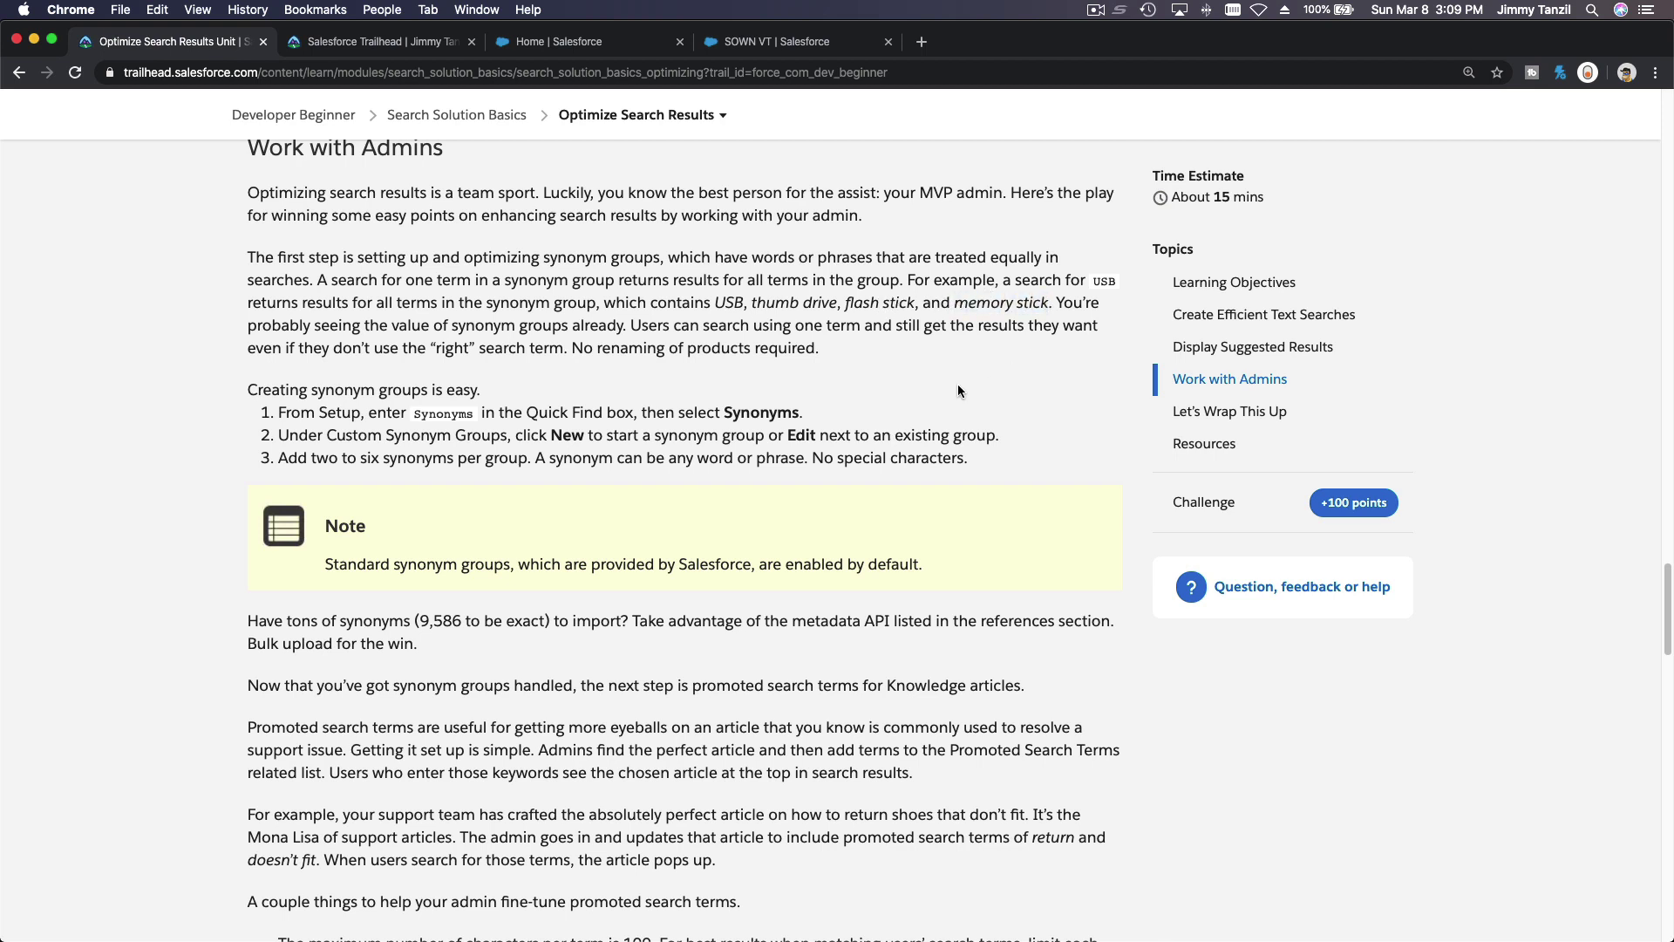
{"action": "left_click", "coordinate": [563, 46]}
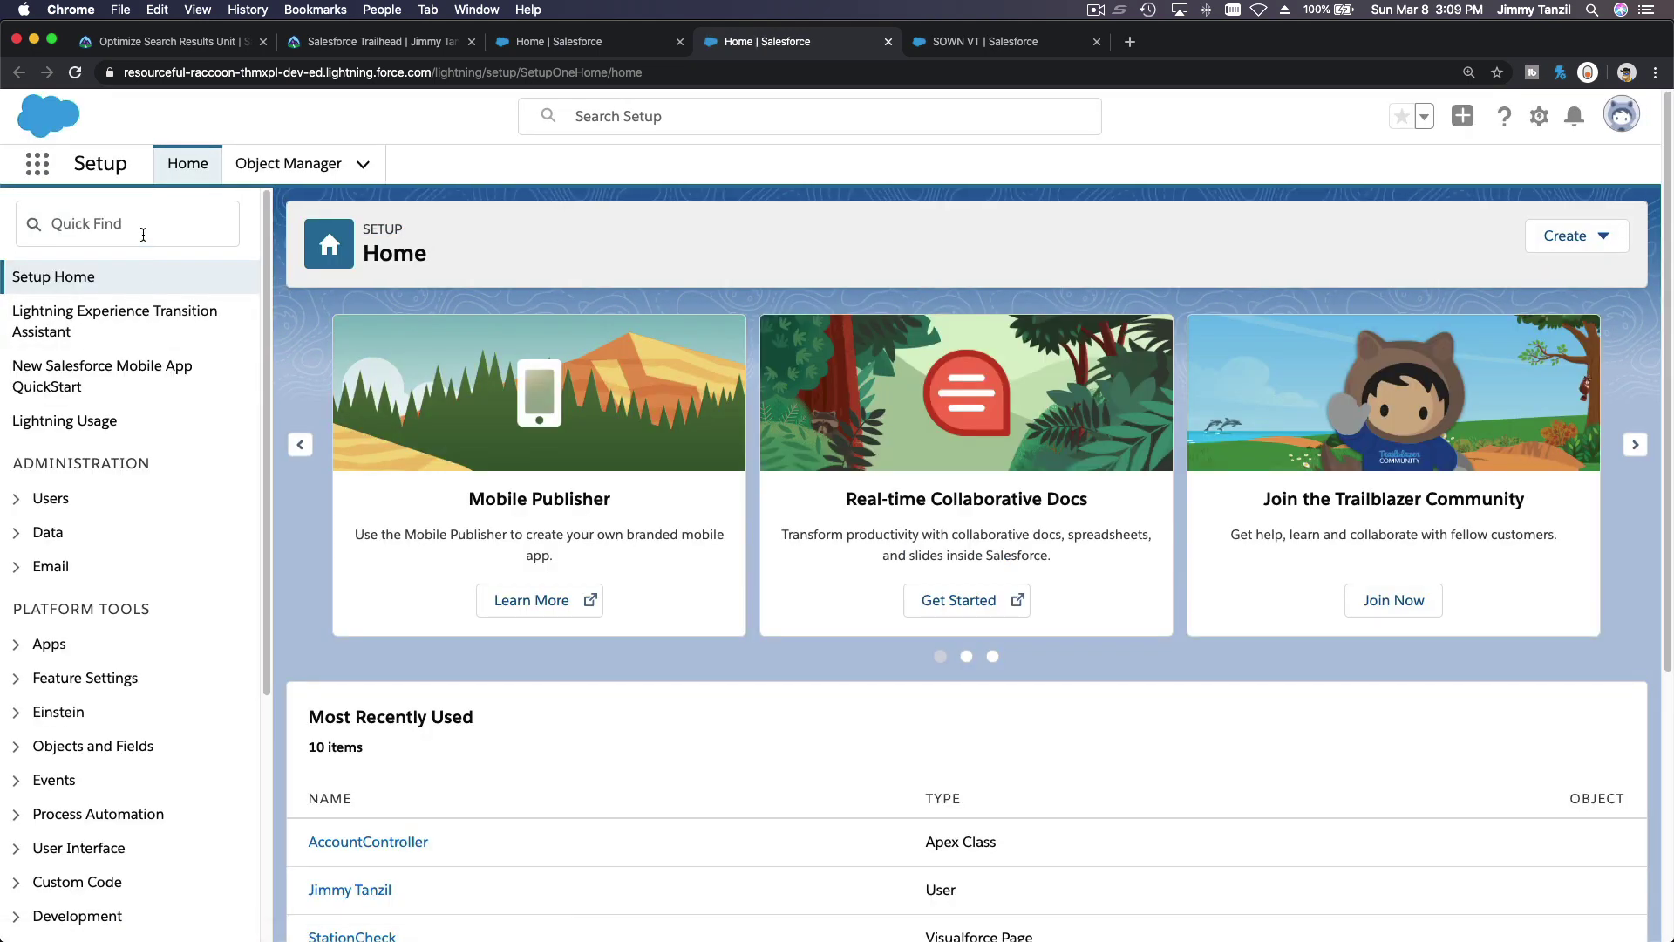
Step: Filter Setup Quick Find with 'Syn' and open the Synonyms settings page
{"action": "left_click", "coordinate": [143, 234]}
{"action": "type", "text": "Sy"}
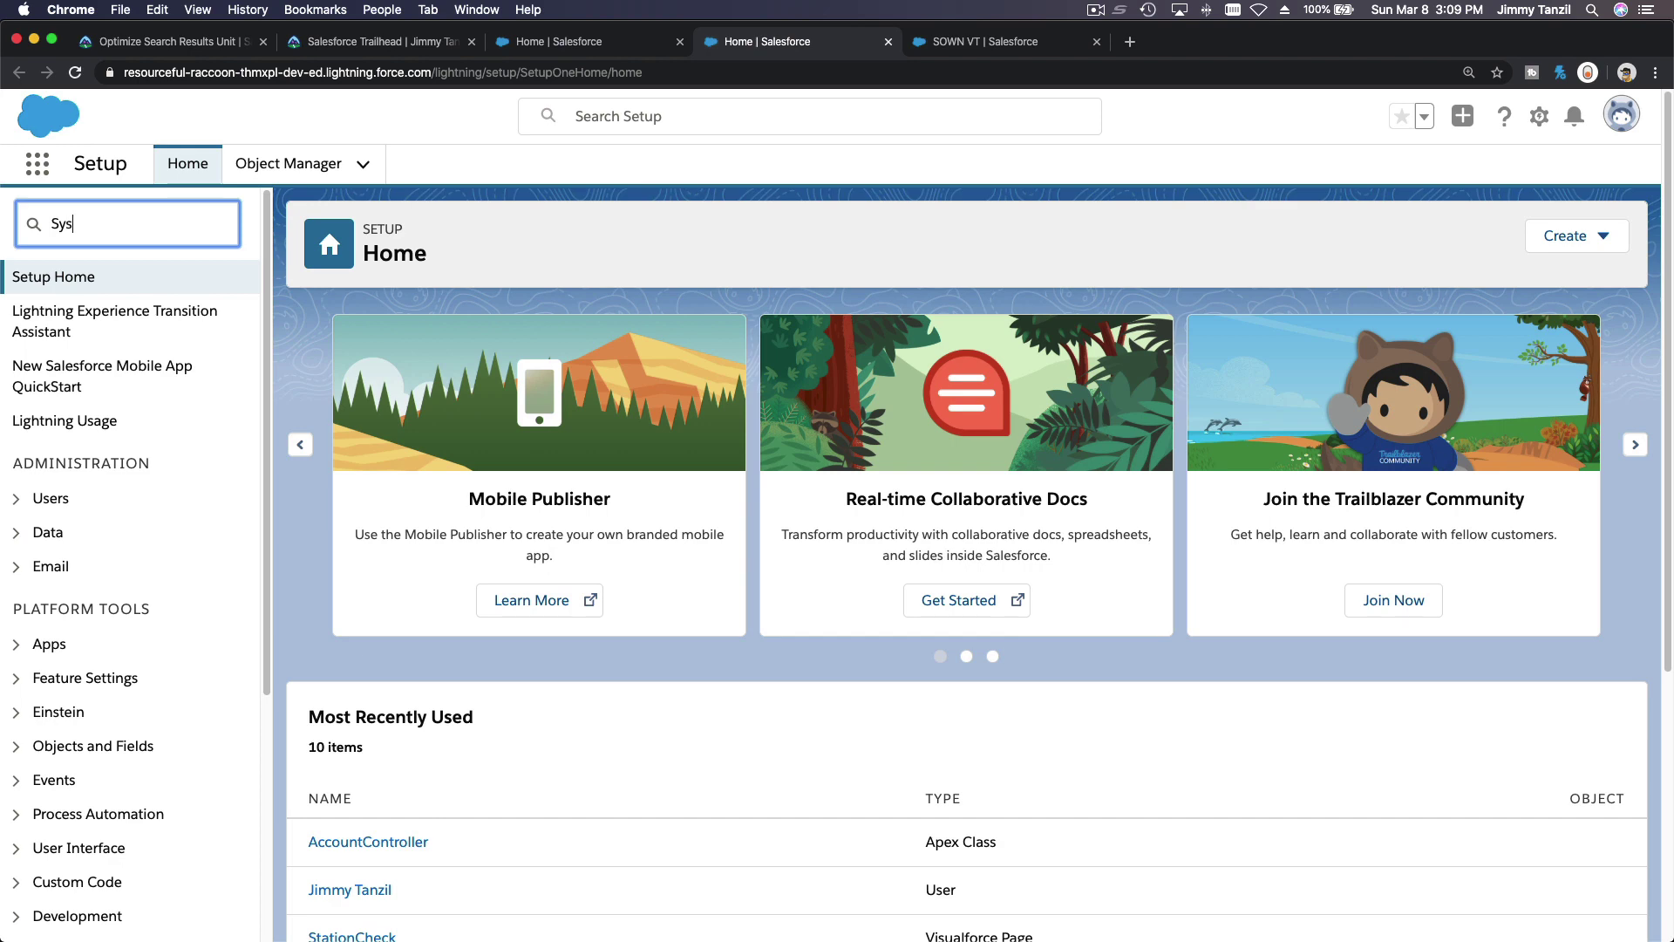
{"action": "type", "text": "n"}
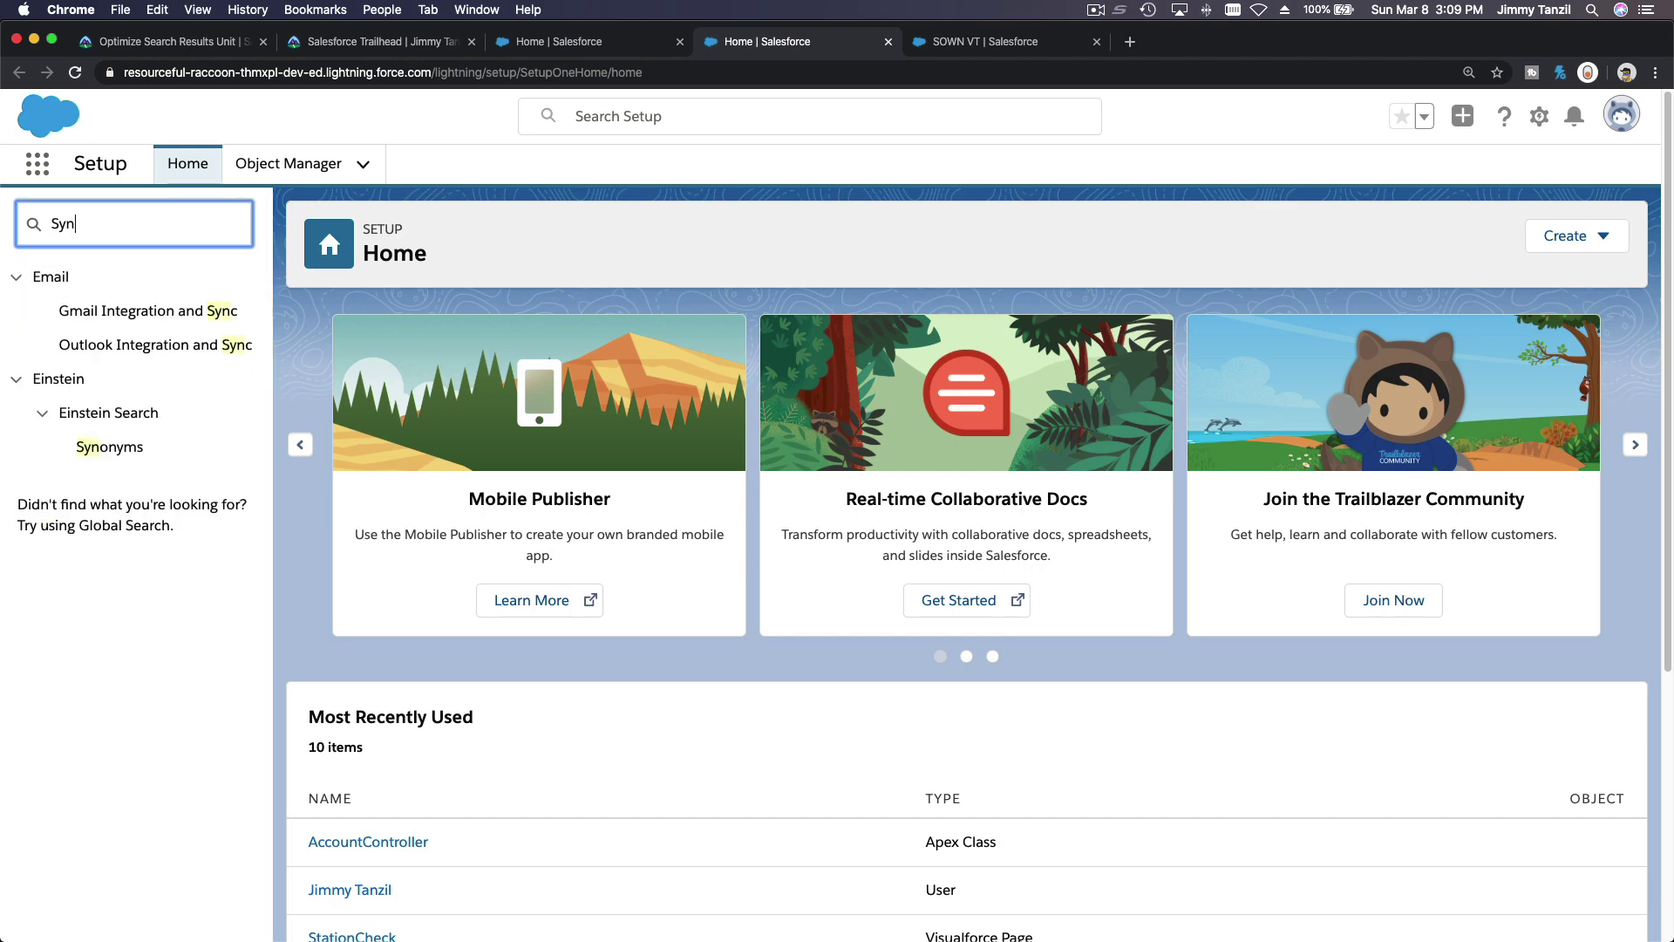
{"action": "left_click", "coordinate": [121, 448]}
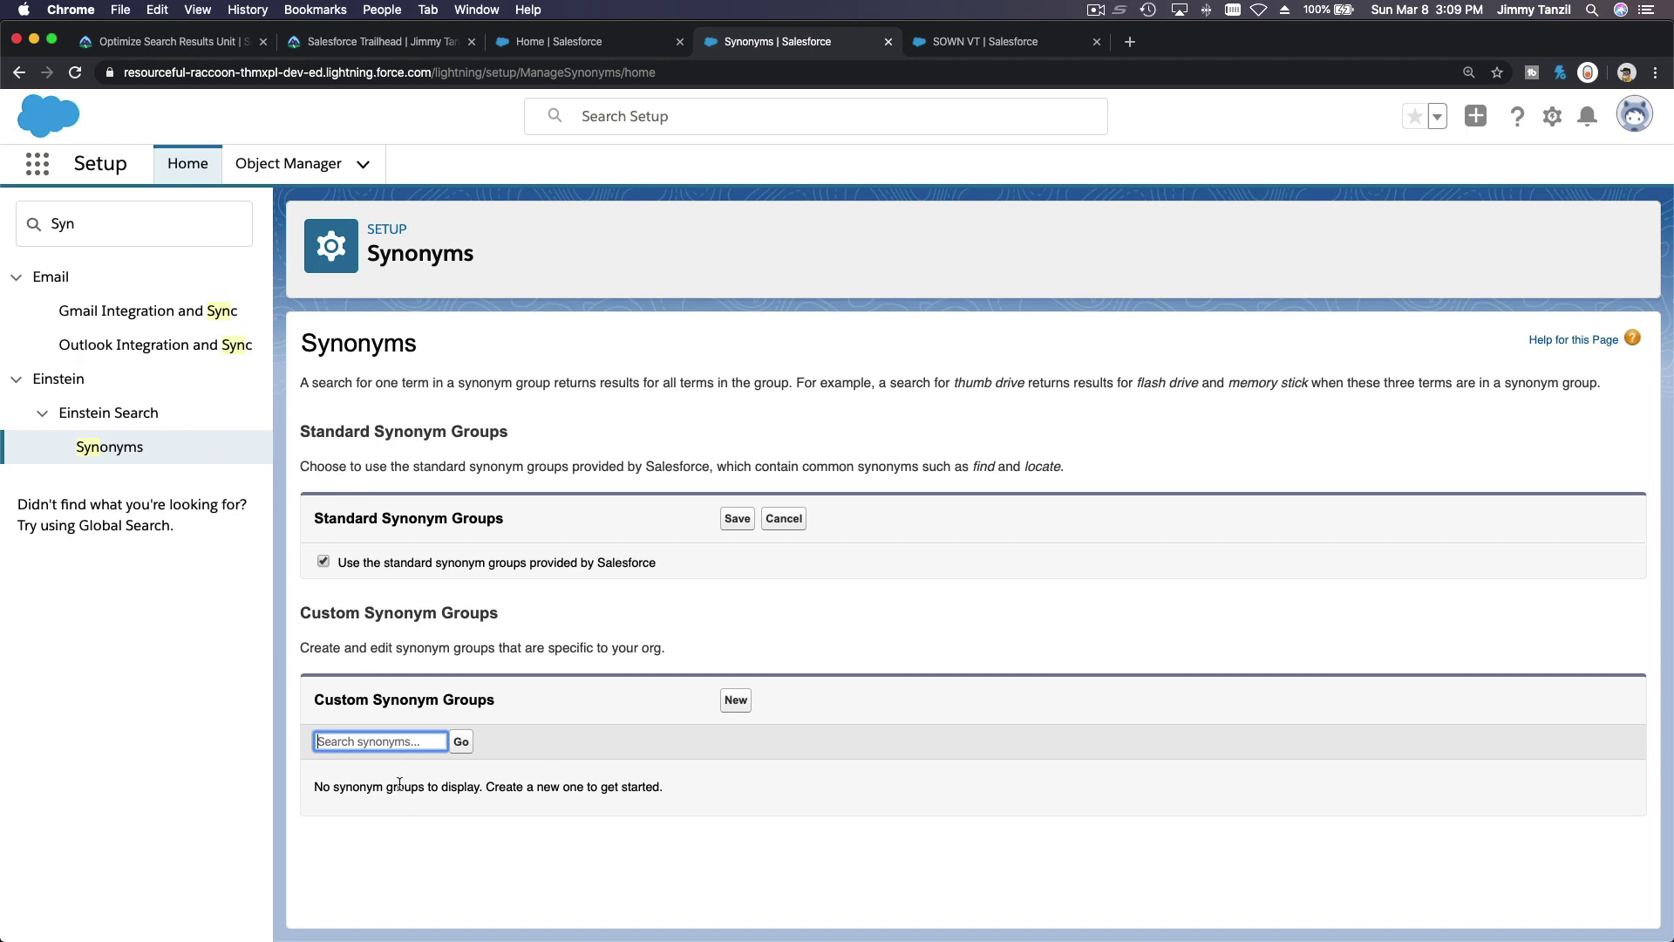
Step: Enter USB Stick, Flash Drive and Thumb Drive as a new group's synonyms, choose English, and save
{"action": "left_click", "coordinate": [737, 703]}
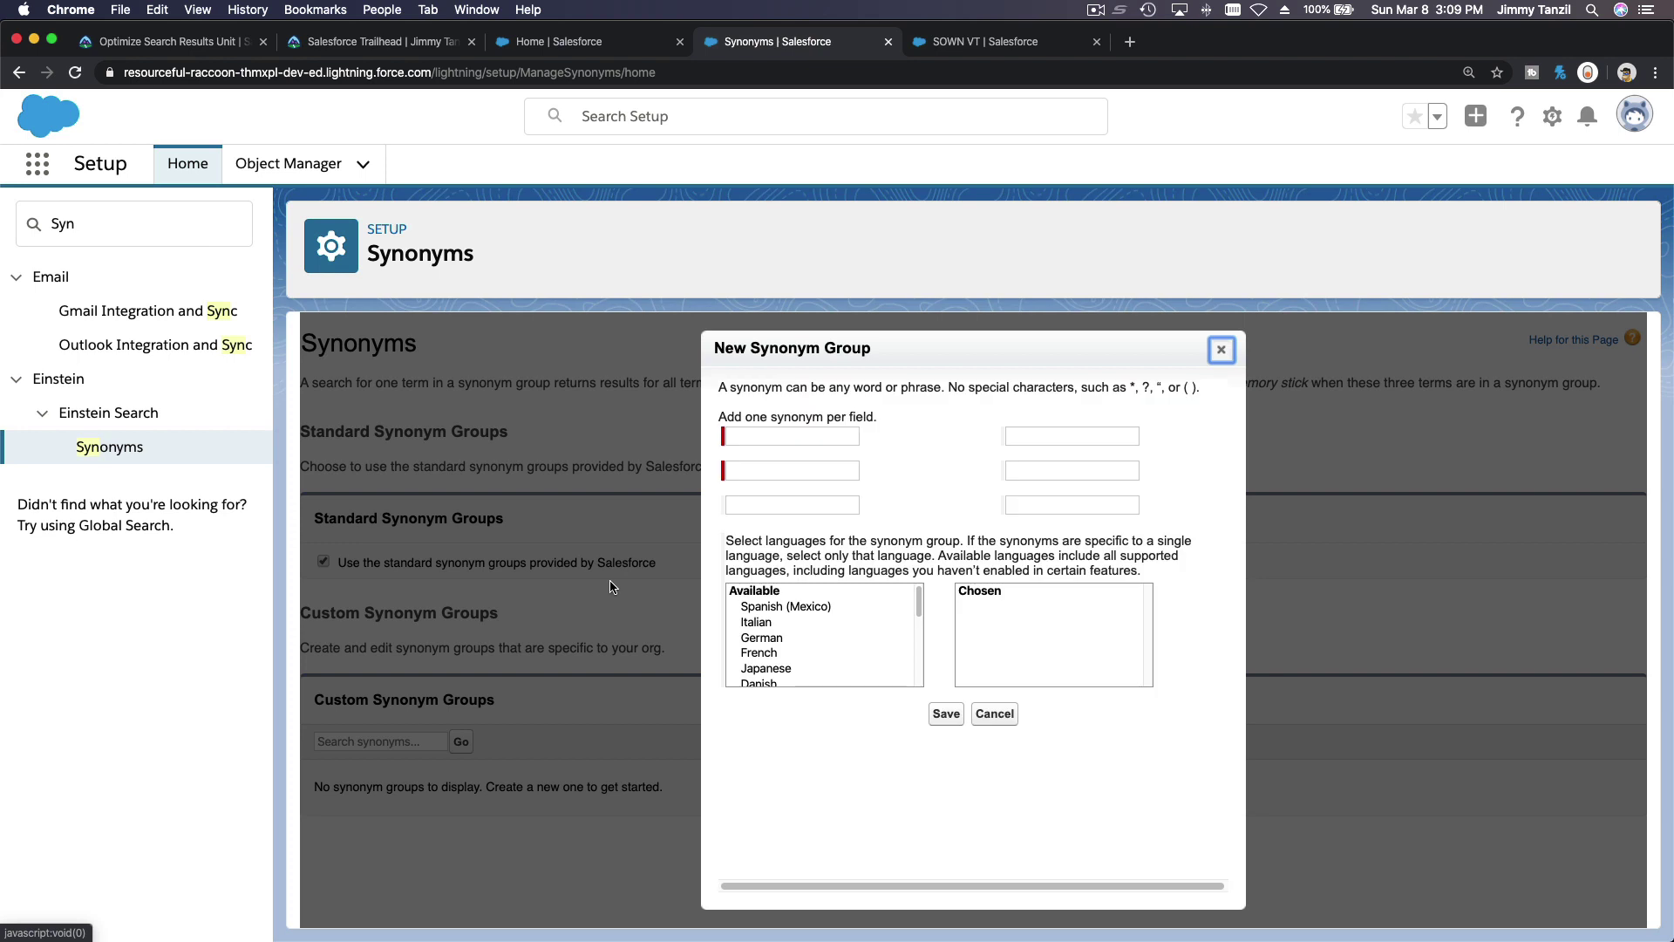
{"action": "left_click", "coordinate": [803, 442]}
{"action": "type", "text": "US"}
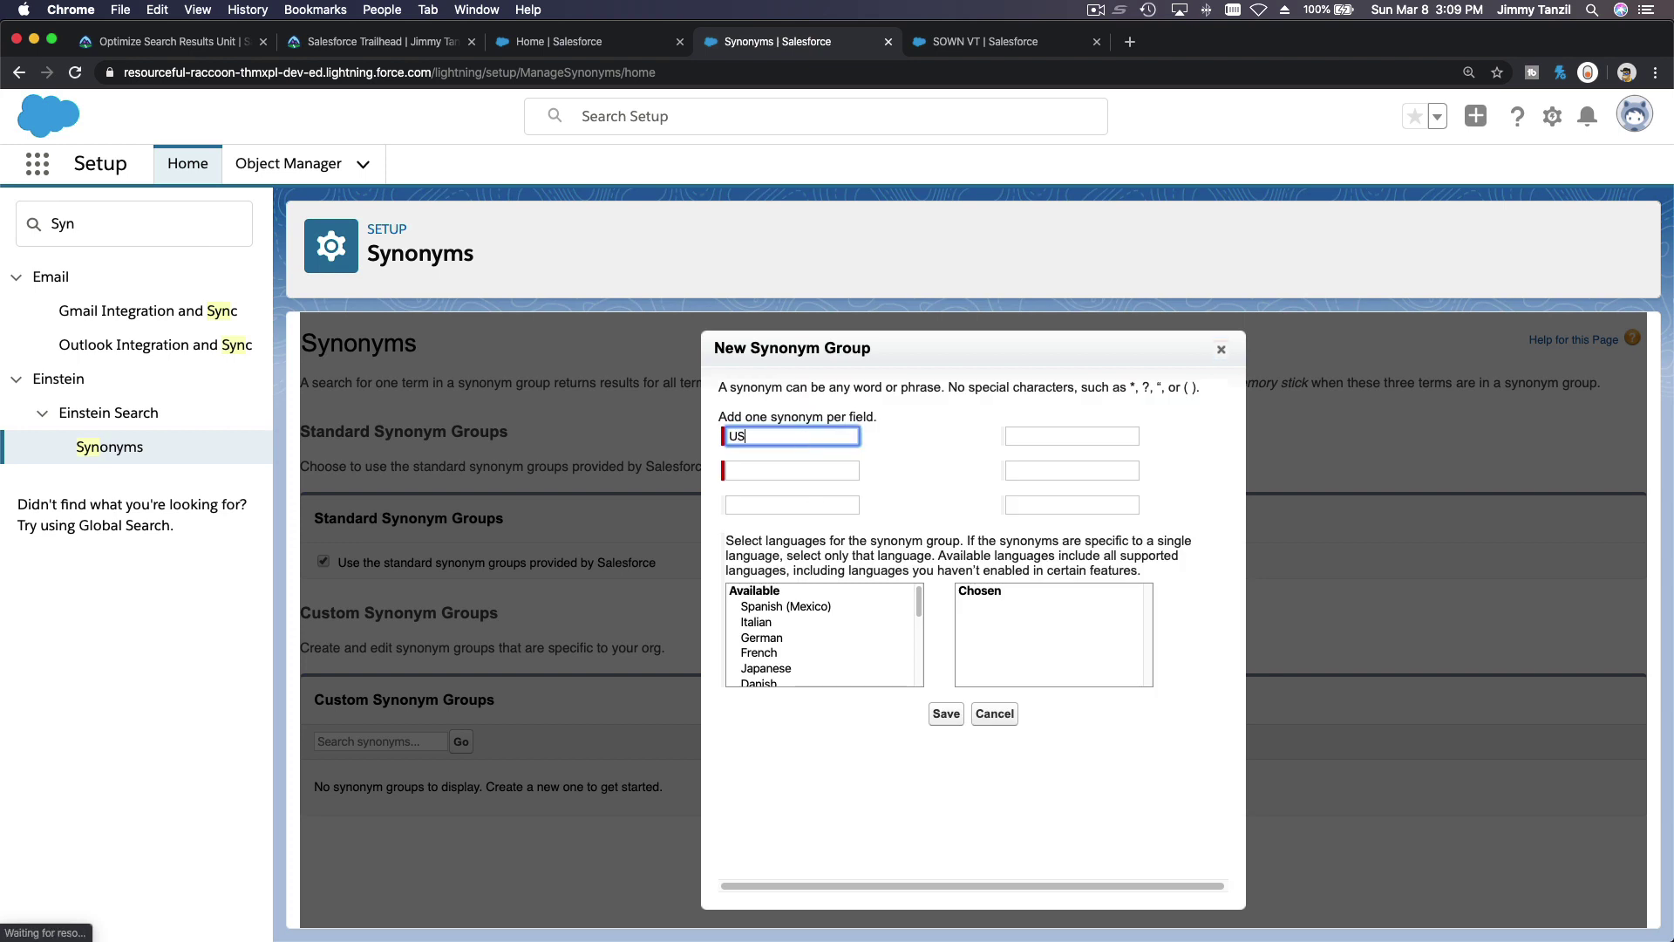
{"action": "type", "text": "B Stick"}
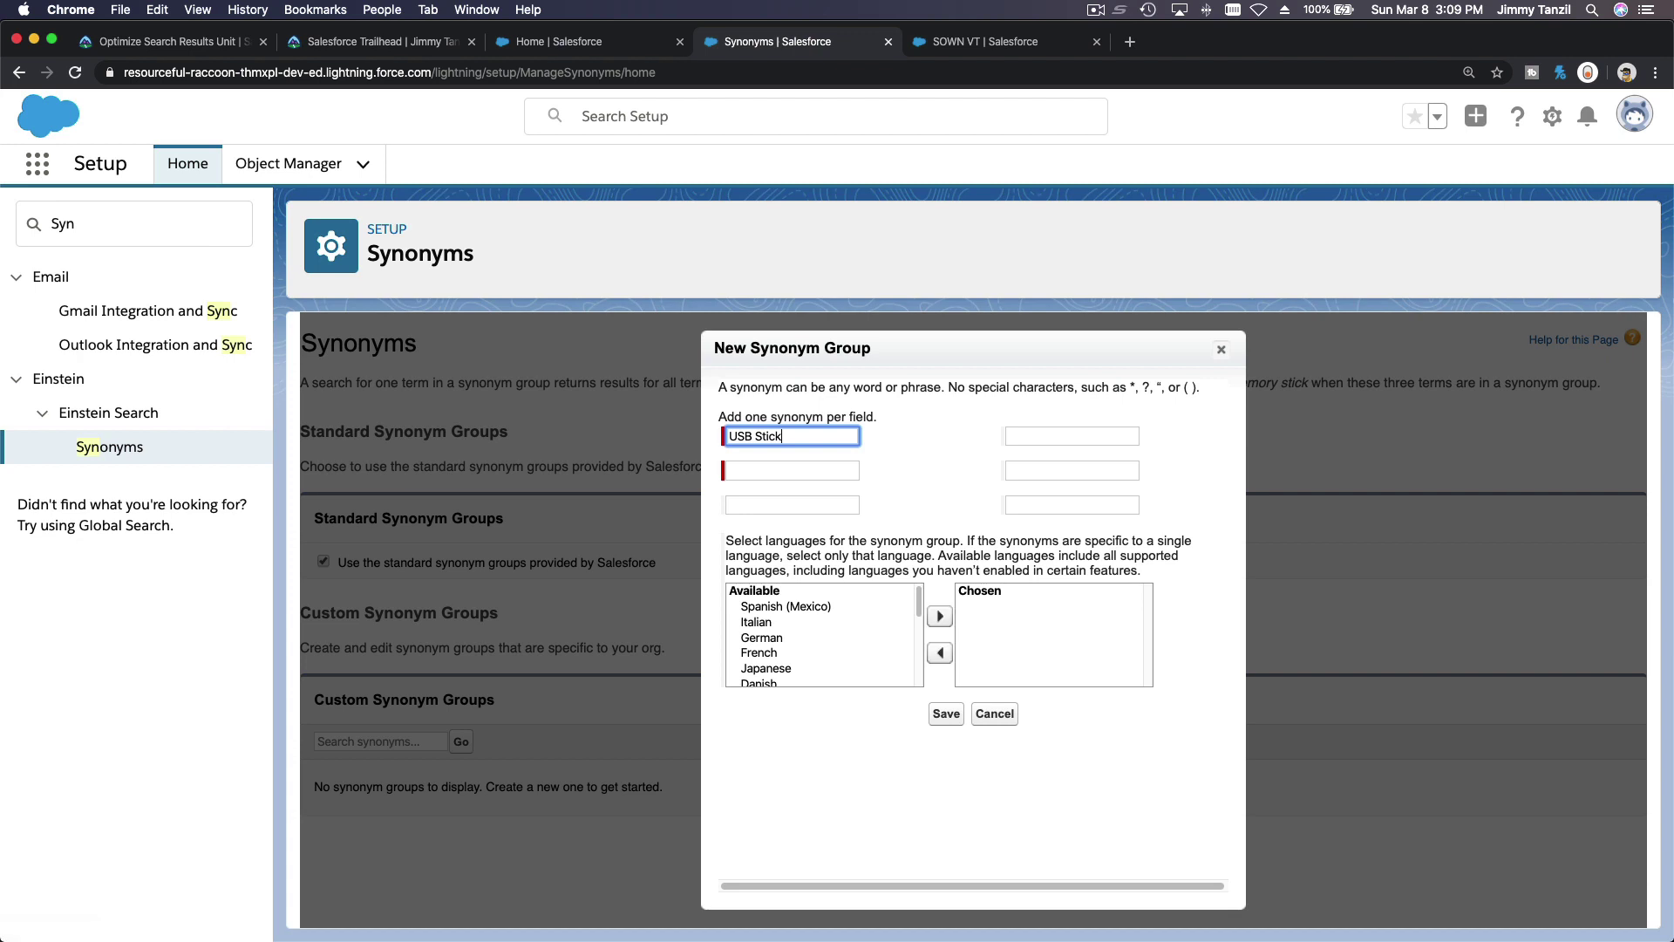
{"action": "key", "text": "Tab"}
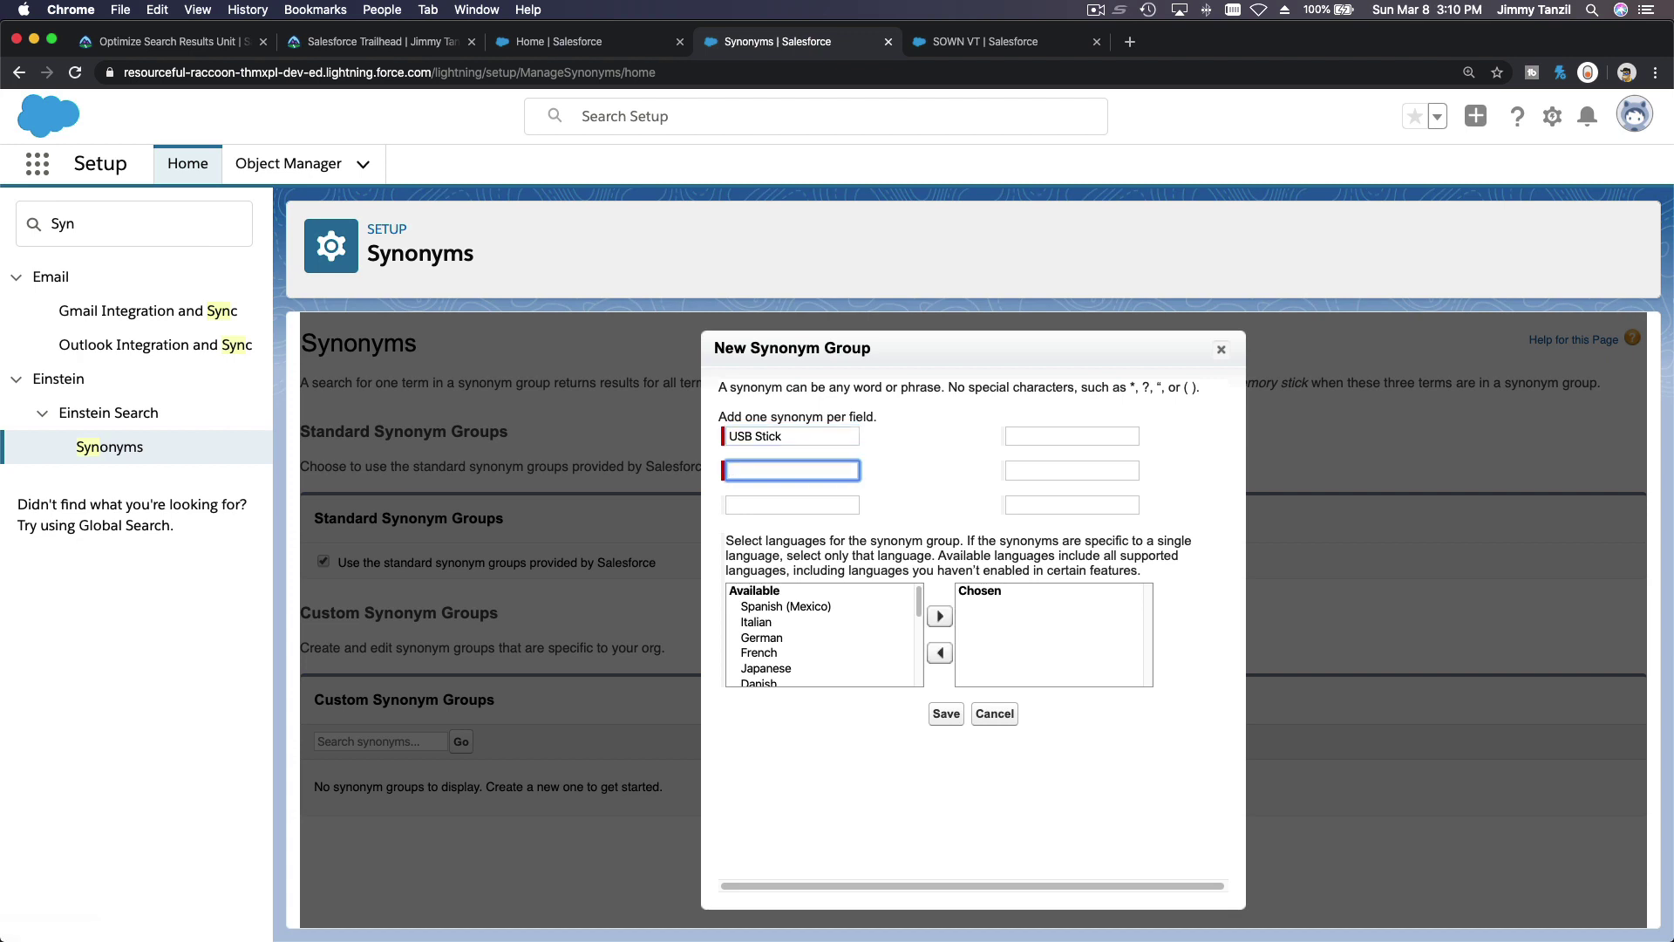
{"action": "type", "text": "Flash Drive"}
{"action": "left_click", "coordinate": [808, 497]}
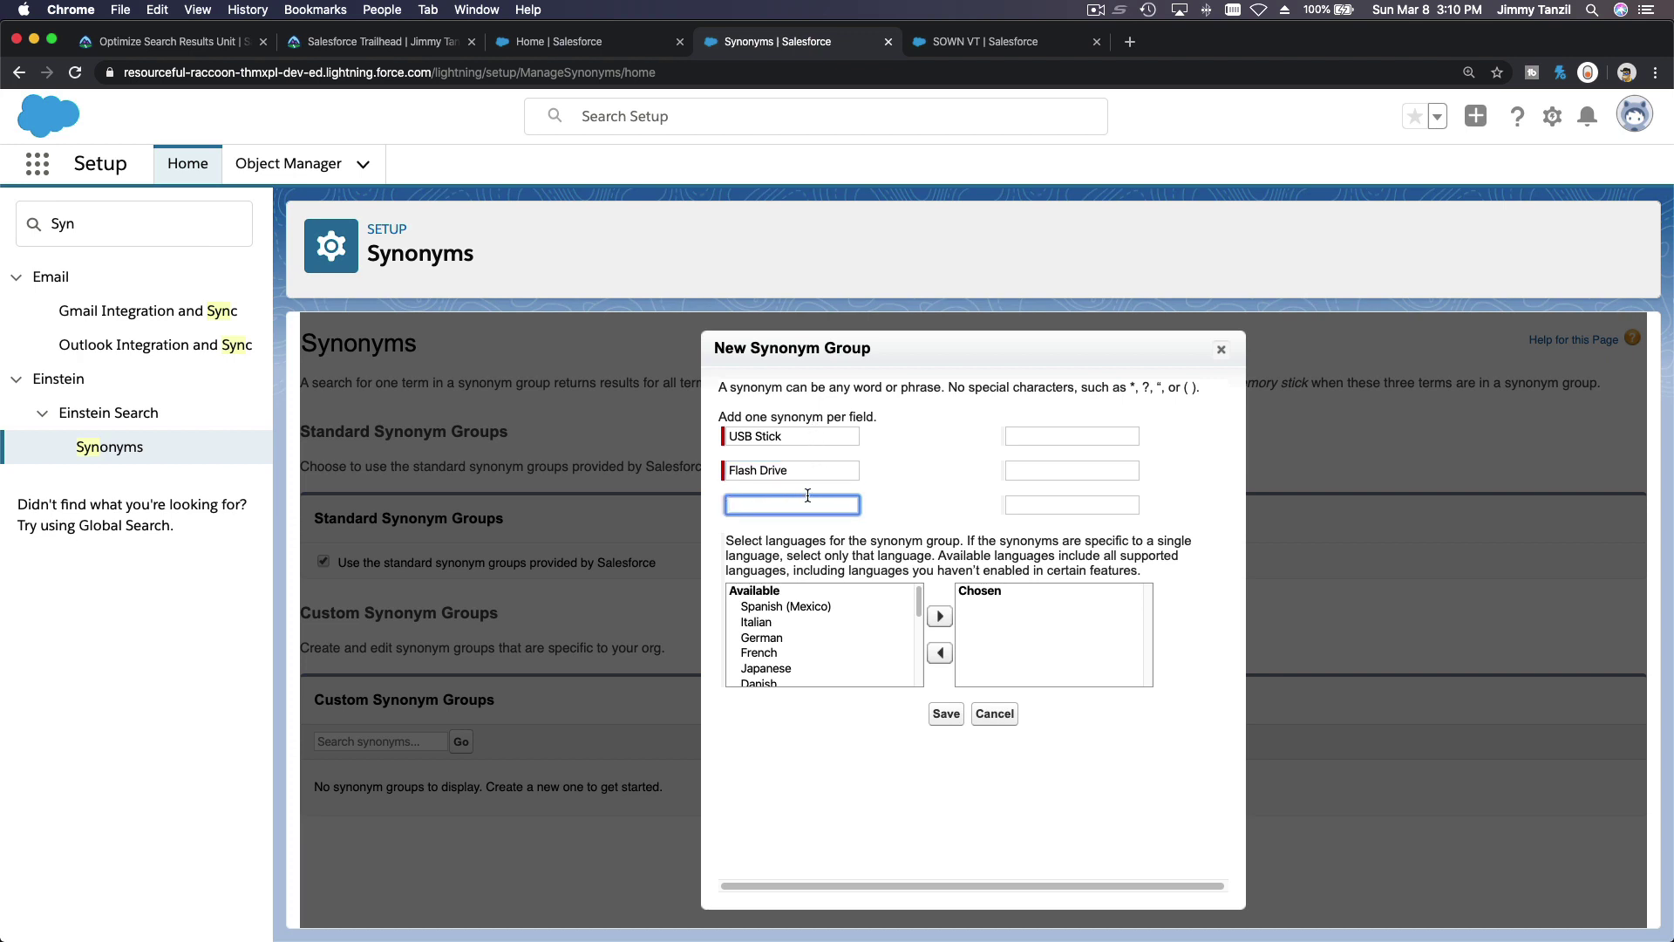
{"action": "type", "text": "Thumb Drive"}
{"action": "left_click", "coordinate": [1057, 433]}
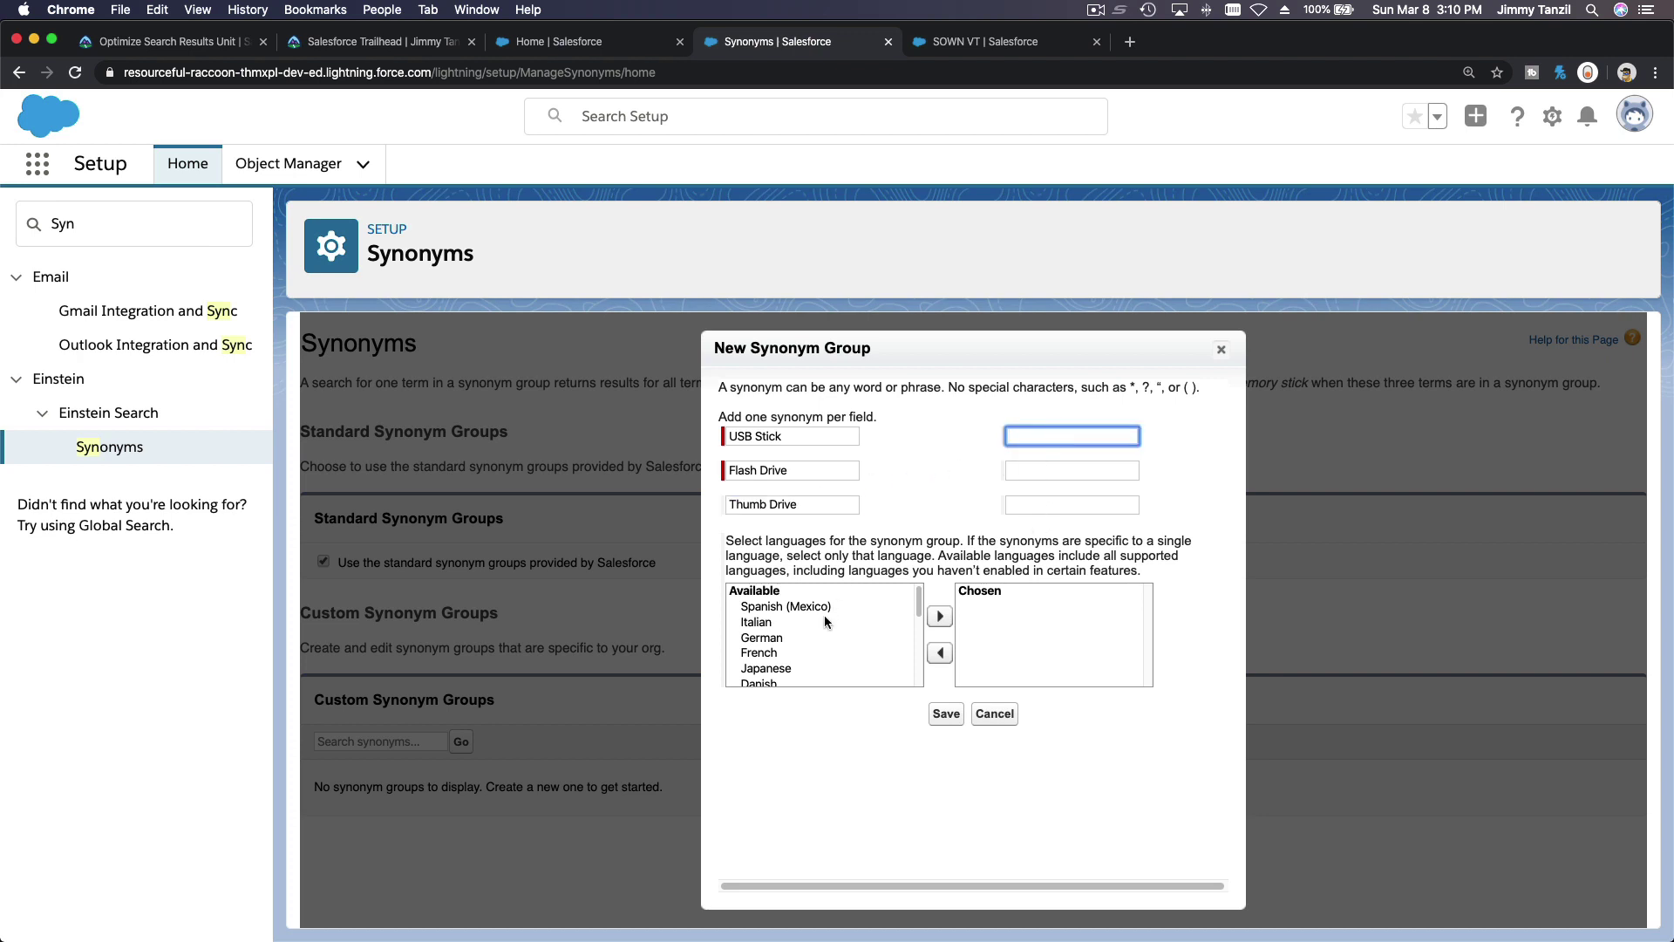
{"action": "scroll", "coordinate": [825, 616], "scroll_direction": "down", "scroll_amount": 3}
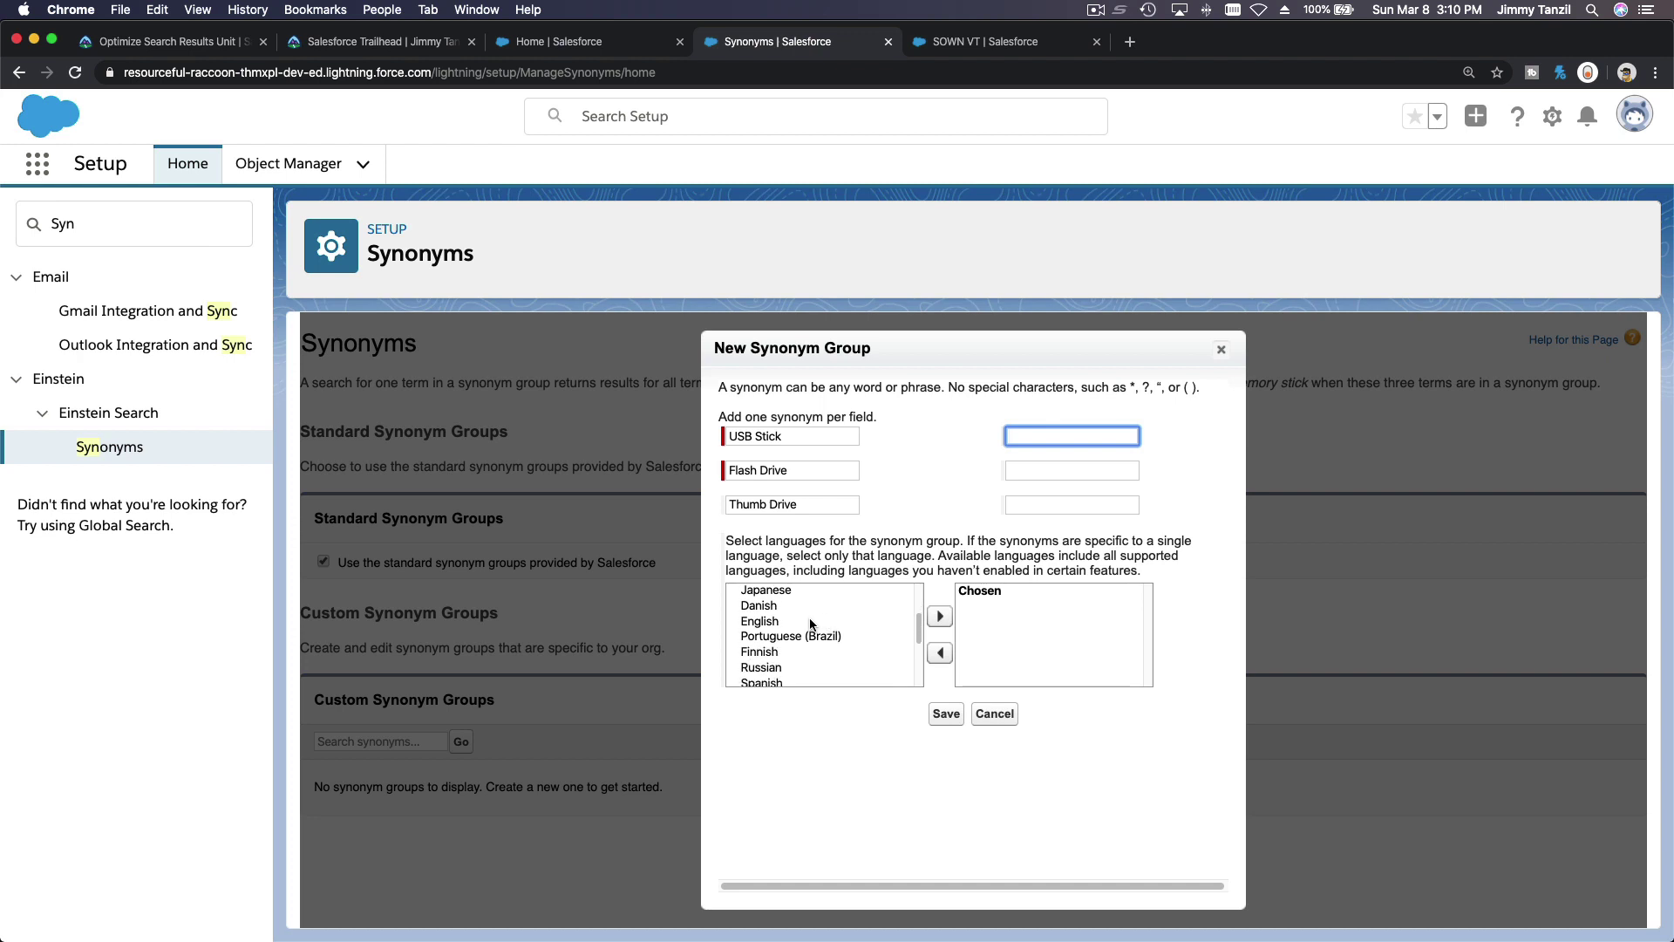
{"action": "left_click", "coordinate": [810, 622]}
{"action": "left_click", "coordinate": [940, 617]}
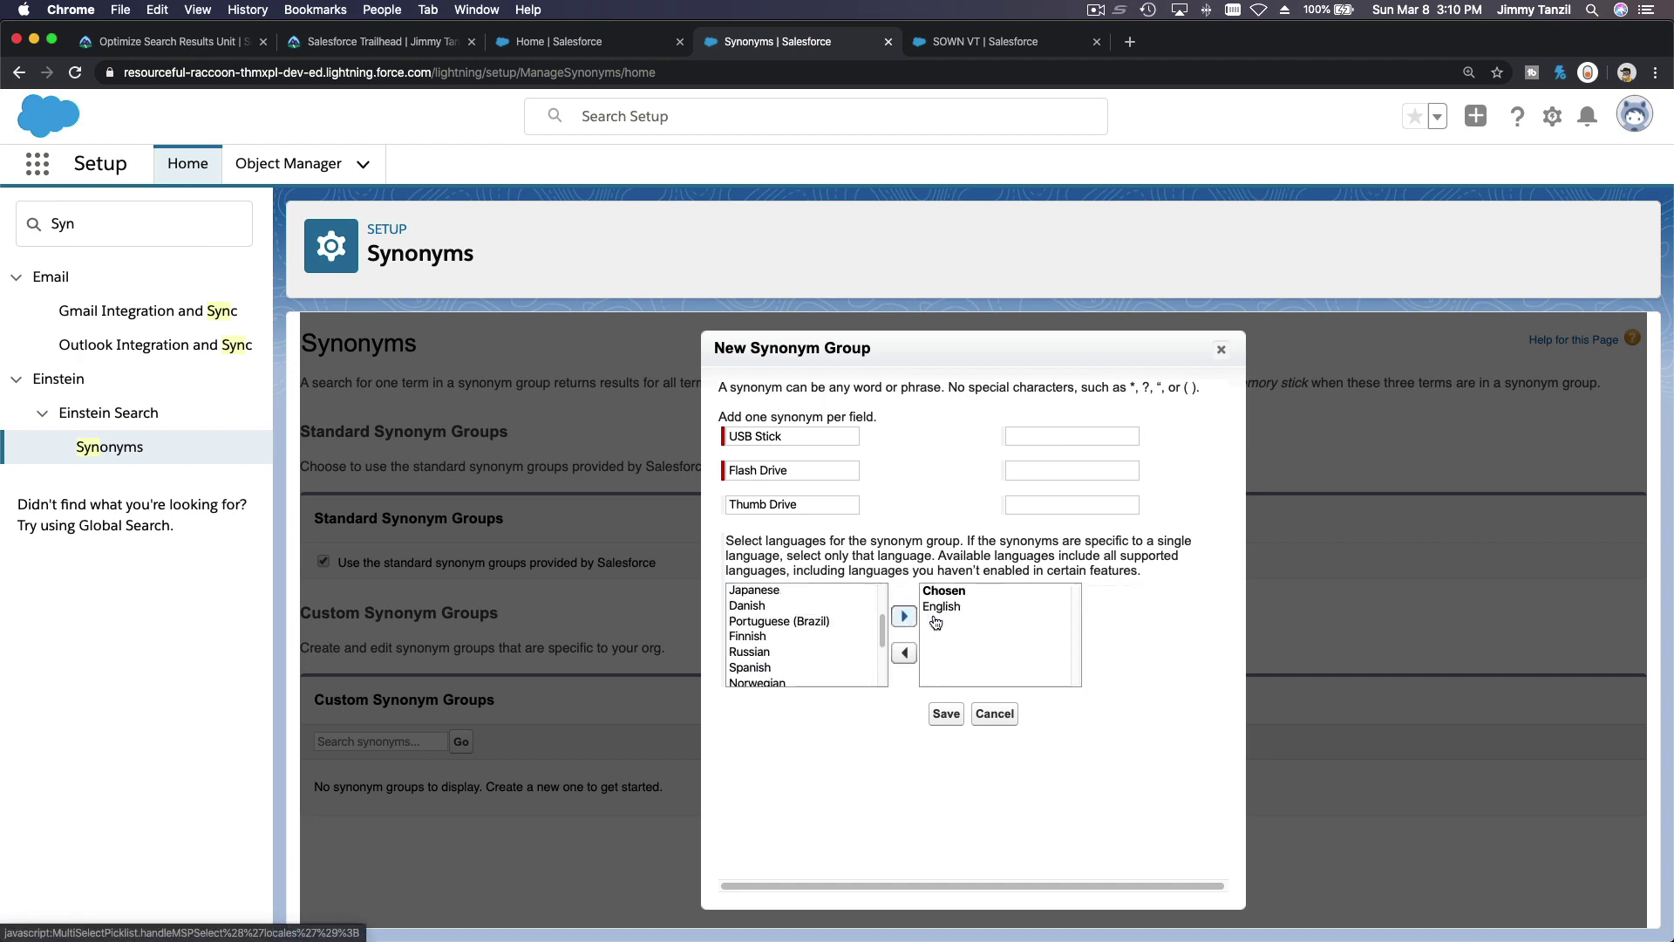
{"action": "left_click", "coordinate": [941, 717]}
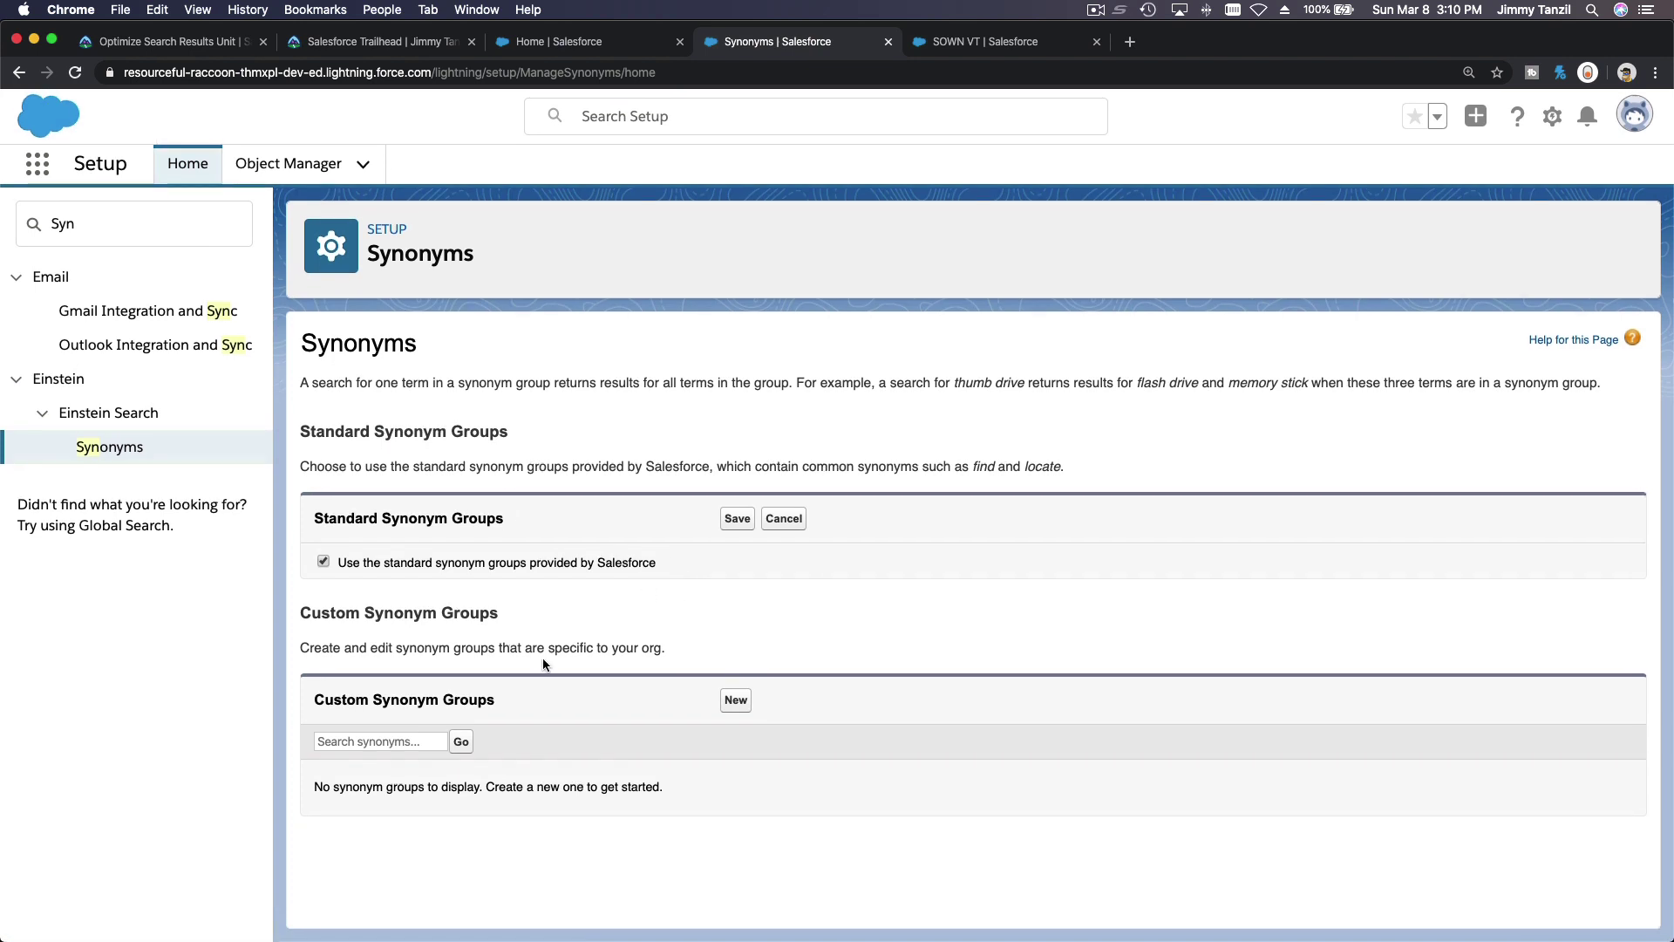
Step: Search the custom synonym groups for 'Thumb'
{"action": "left_click", "coordinate": [411, 739]}
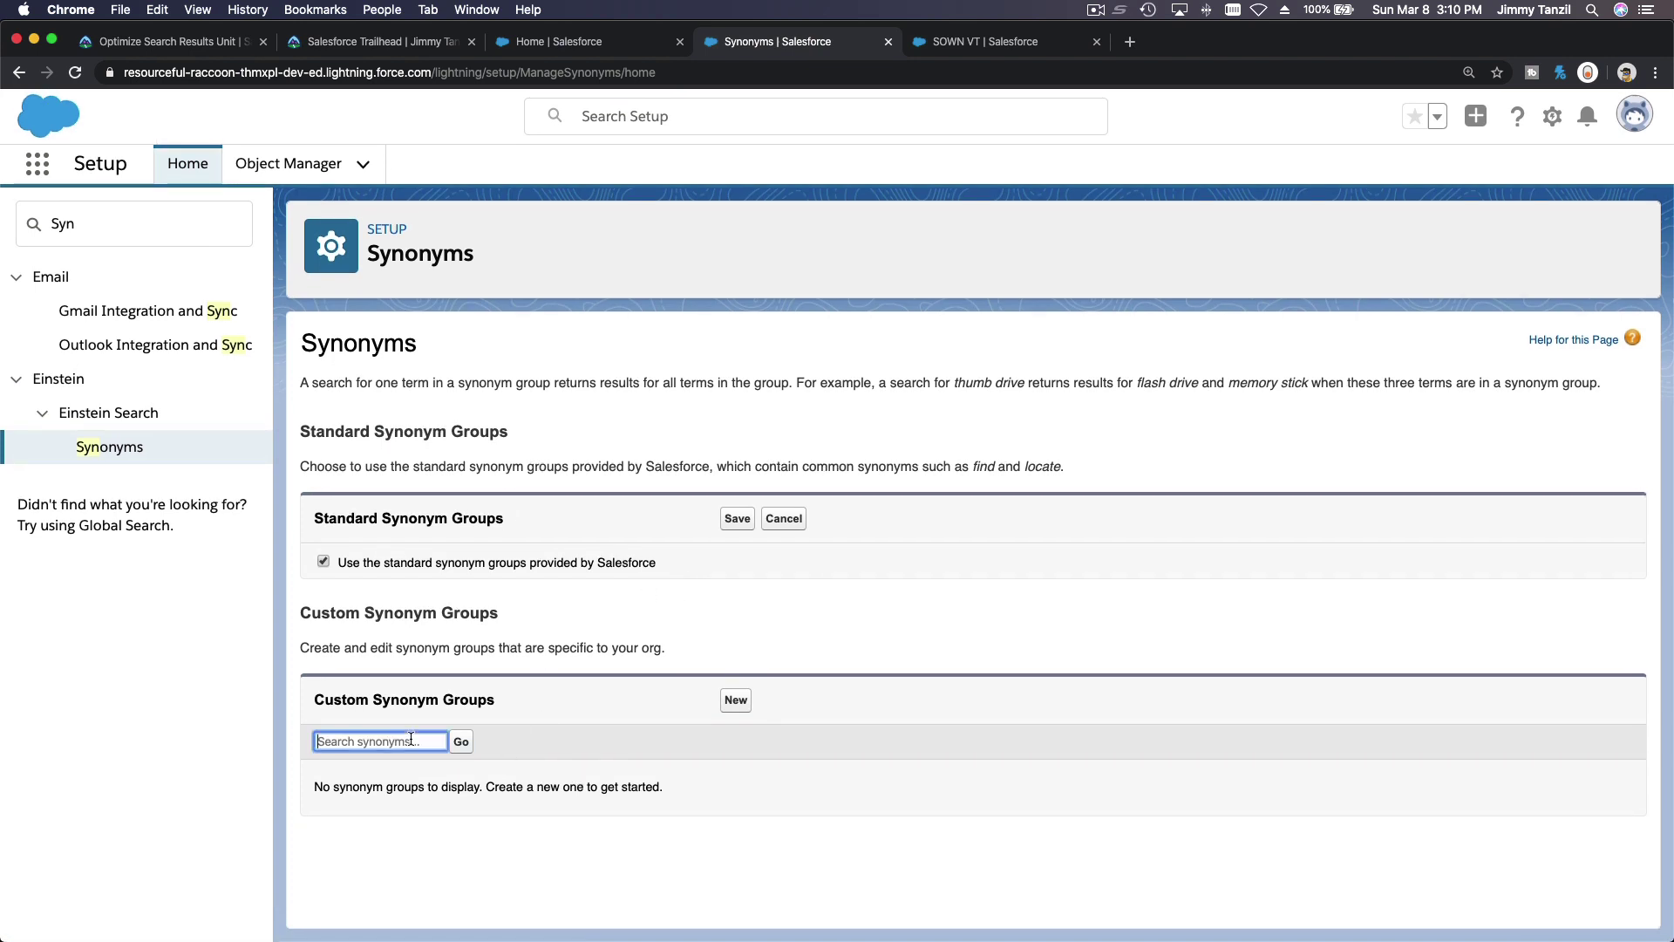
{"action": "type", "text": "Thumb"}
{"action": "left_click", "coordinate": [463, 741]}
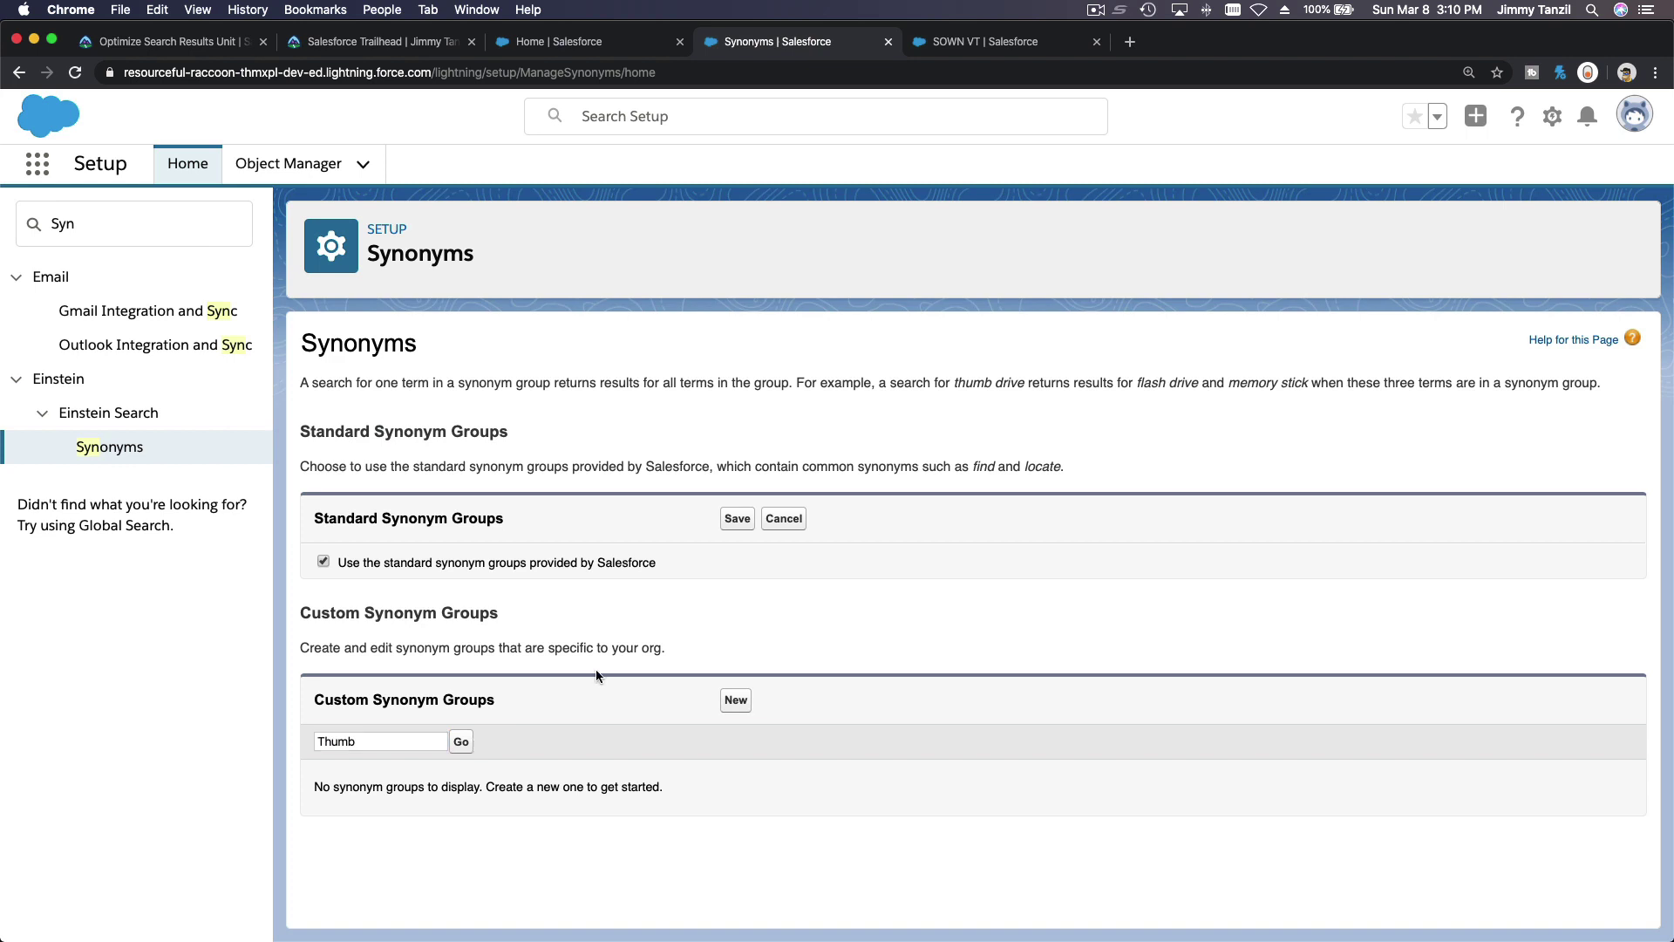
{"action": "left_click", "coordinate": [462, 743]}
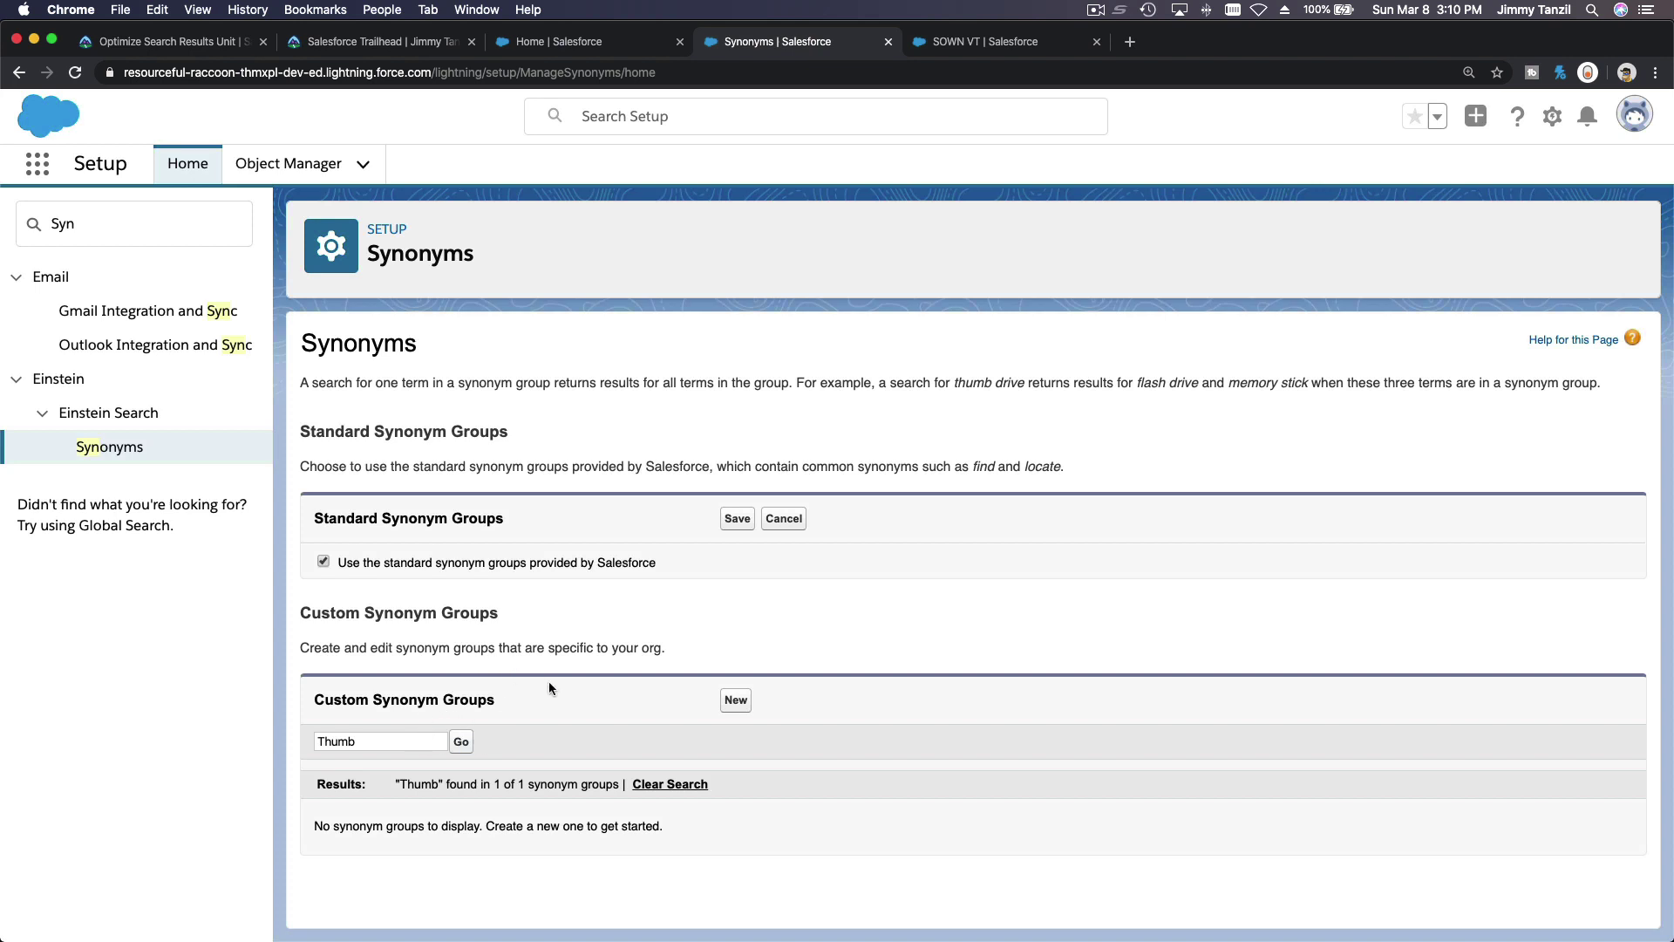
Step: Back in the unit, answer Use SOSL and REST, Search Suggested Article Title Matches, and synonym groups with promoted terms
{"action": "left_click", "coordinate": [189, 43]}
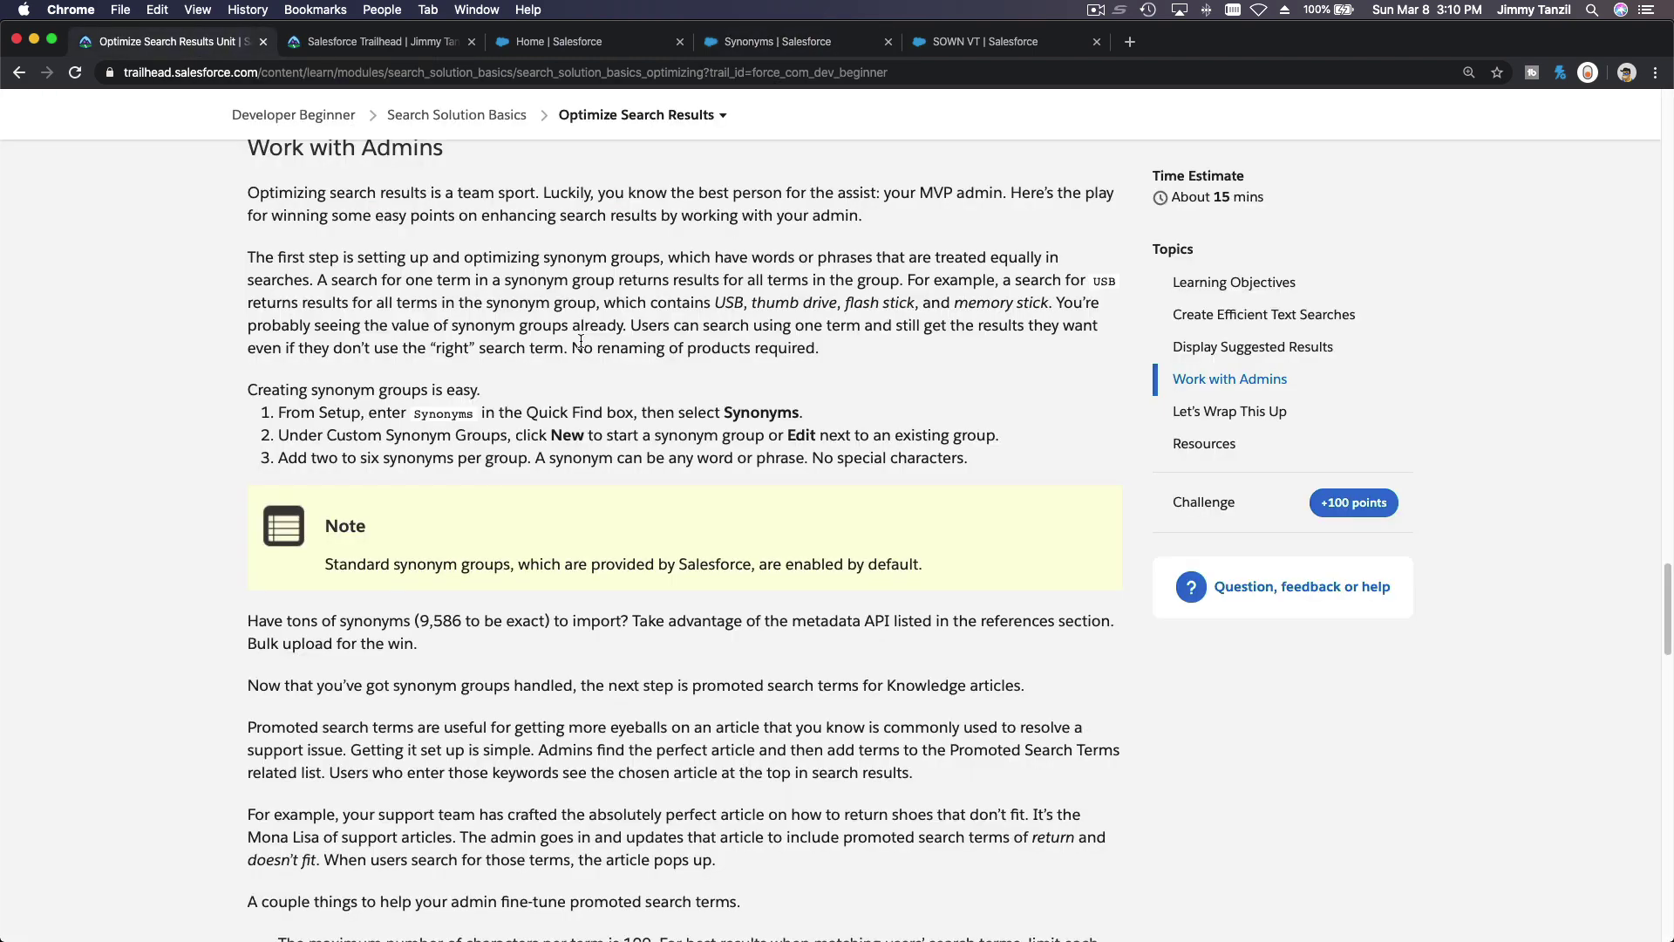
{"action": "scroll", "coordinate": [630, 362], "scroll_direction": "down", "scroll_amount": 8}
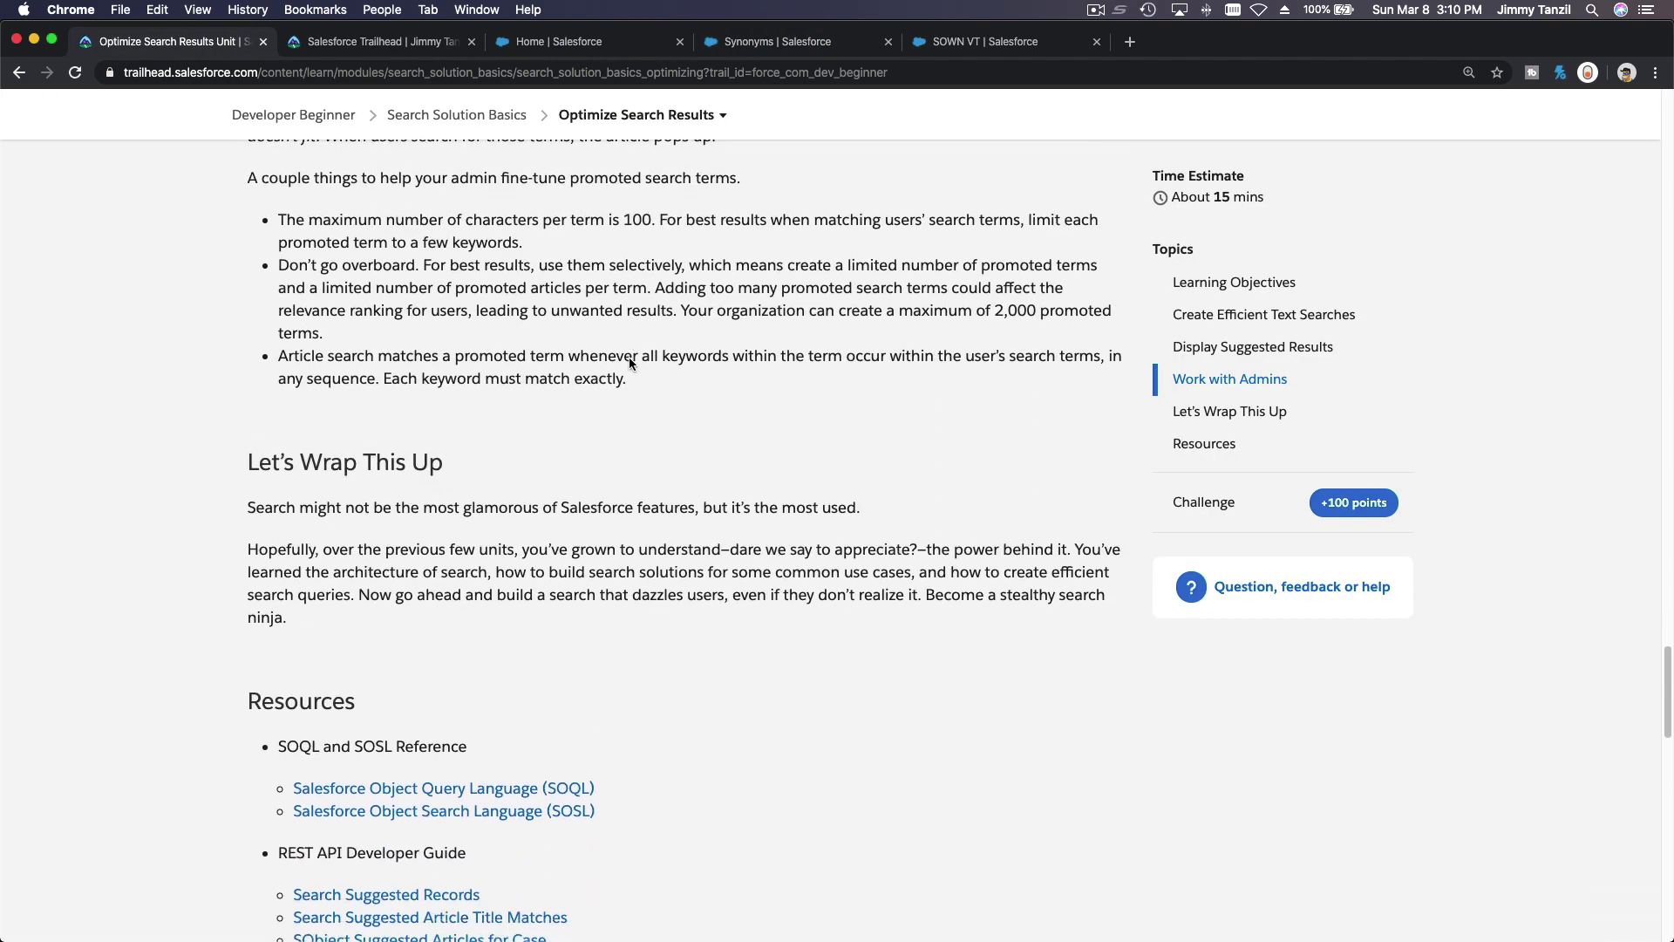
{"action": "scroll", "coordinate": [630, 364], "scroll_direction": "down", "scroll_amount": 10}
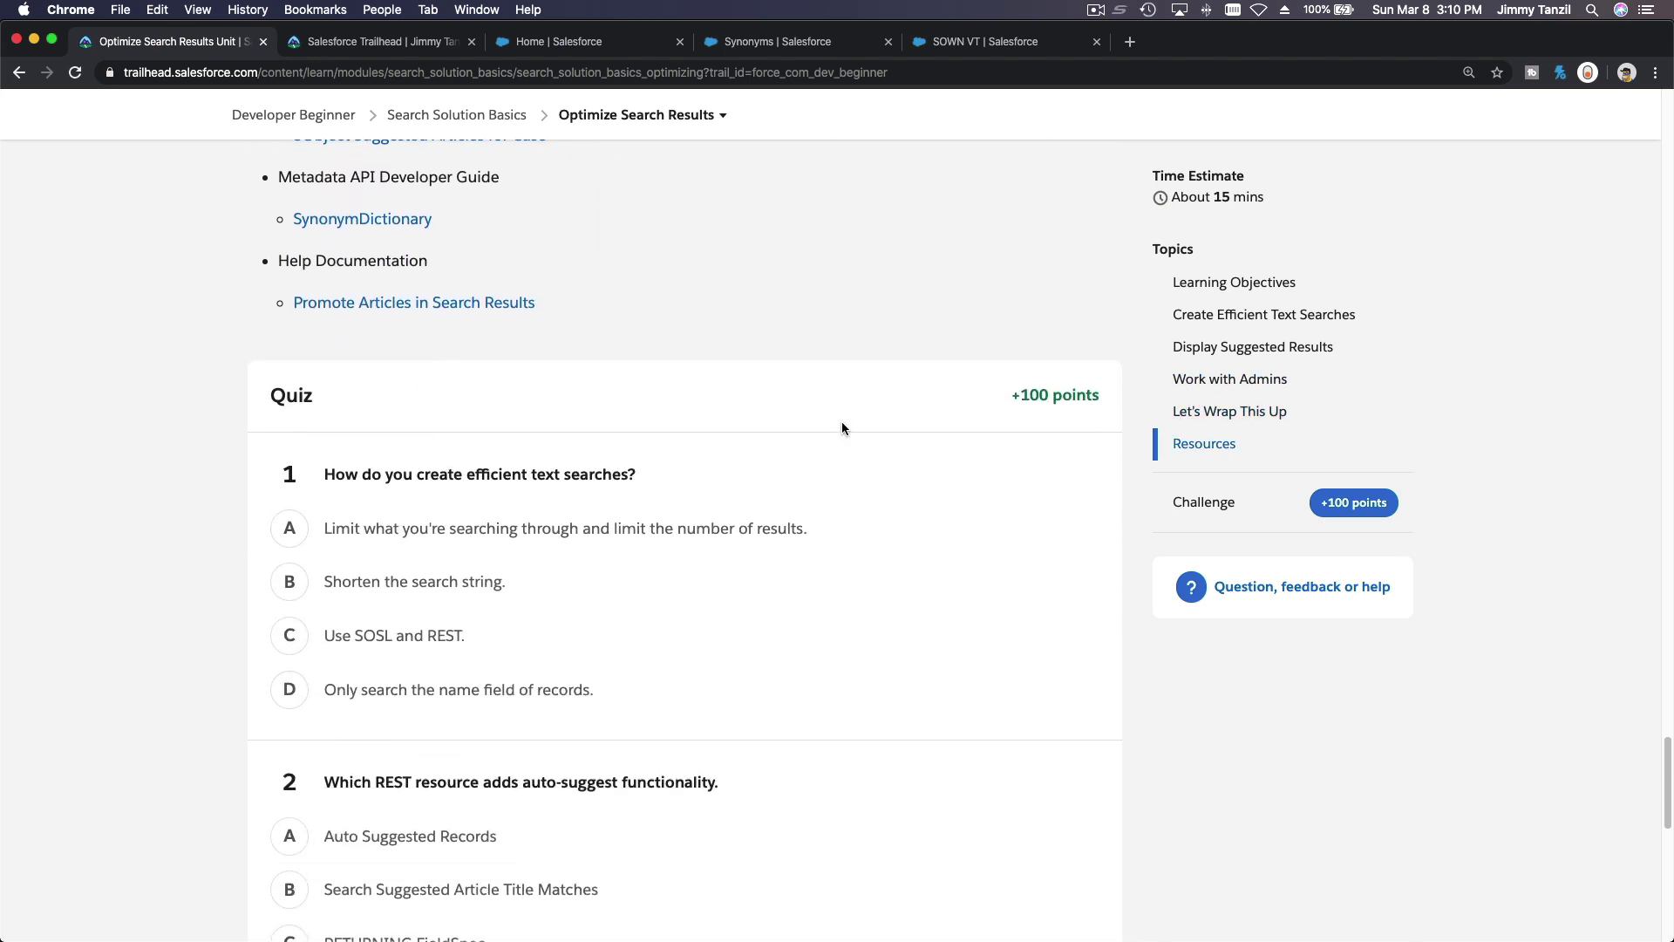
{"action": "scroll", "coordinate": [844, 430], "scroll_direction": "down", "scroll_amount": 1}
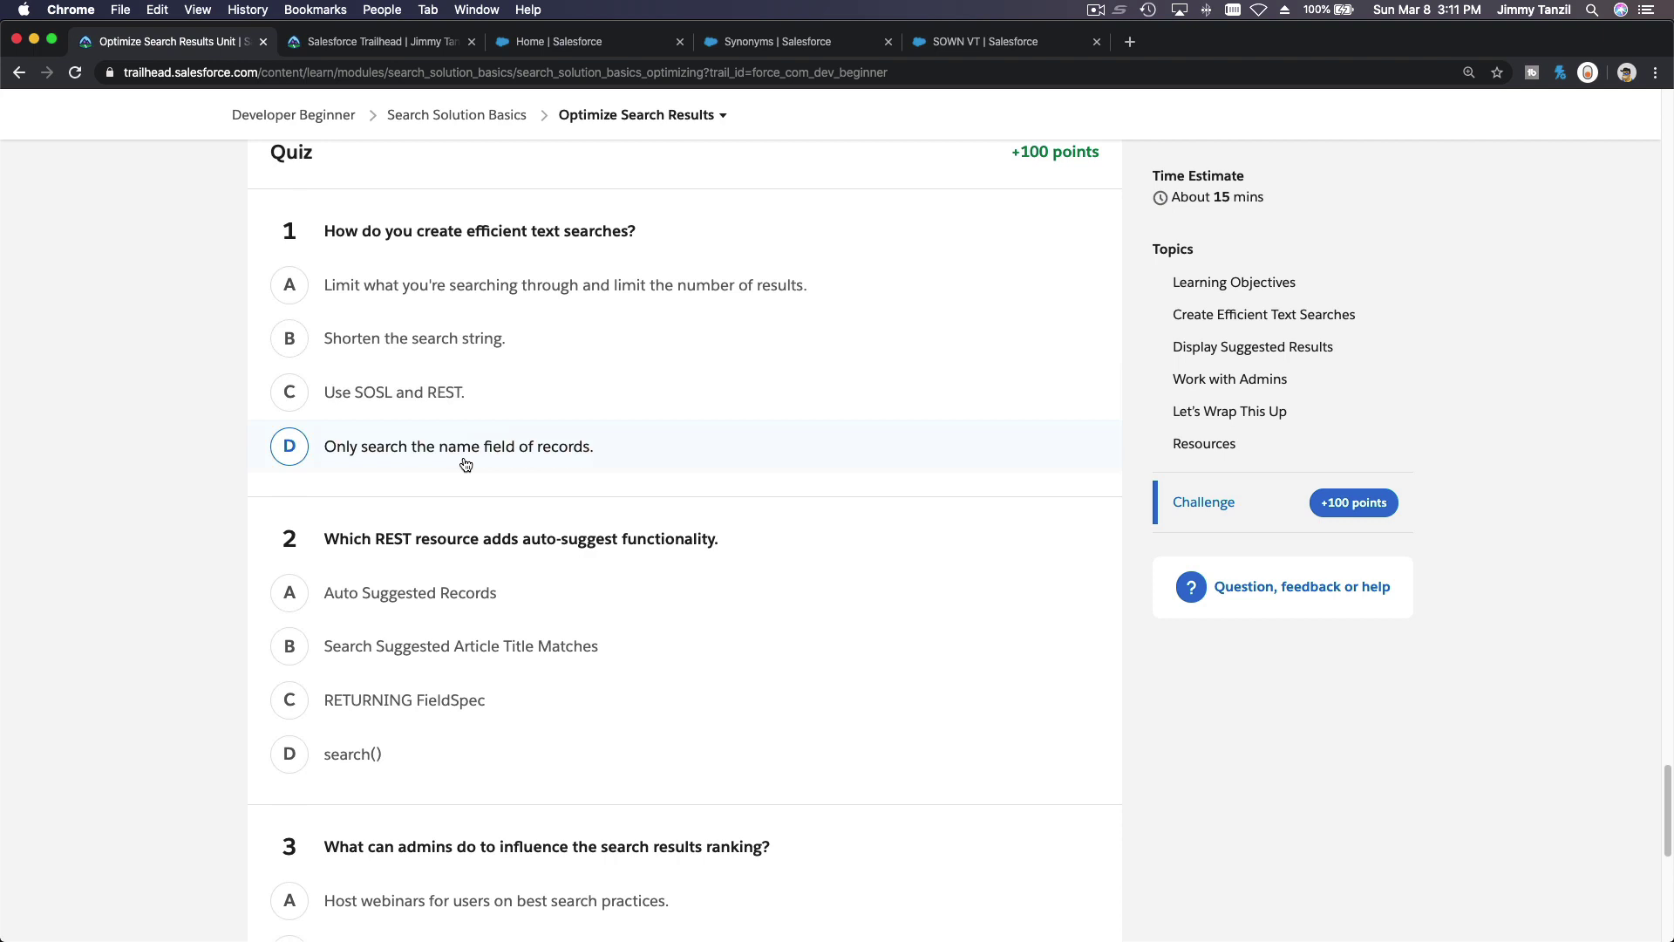
{"action": "left_click", "coordinate": [435, 400]}
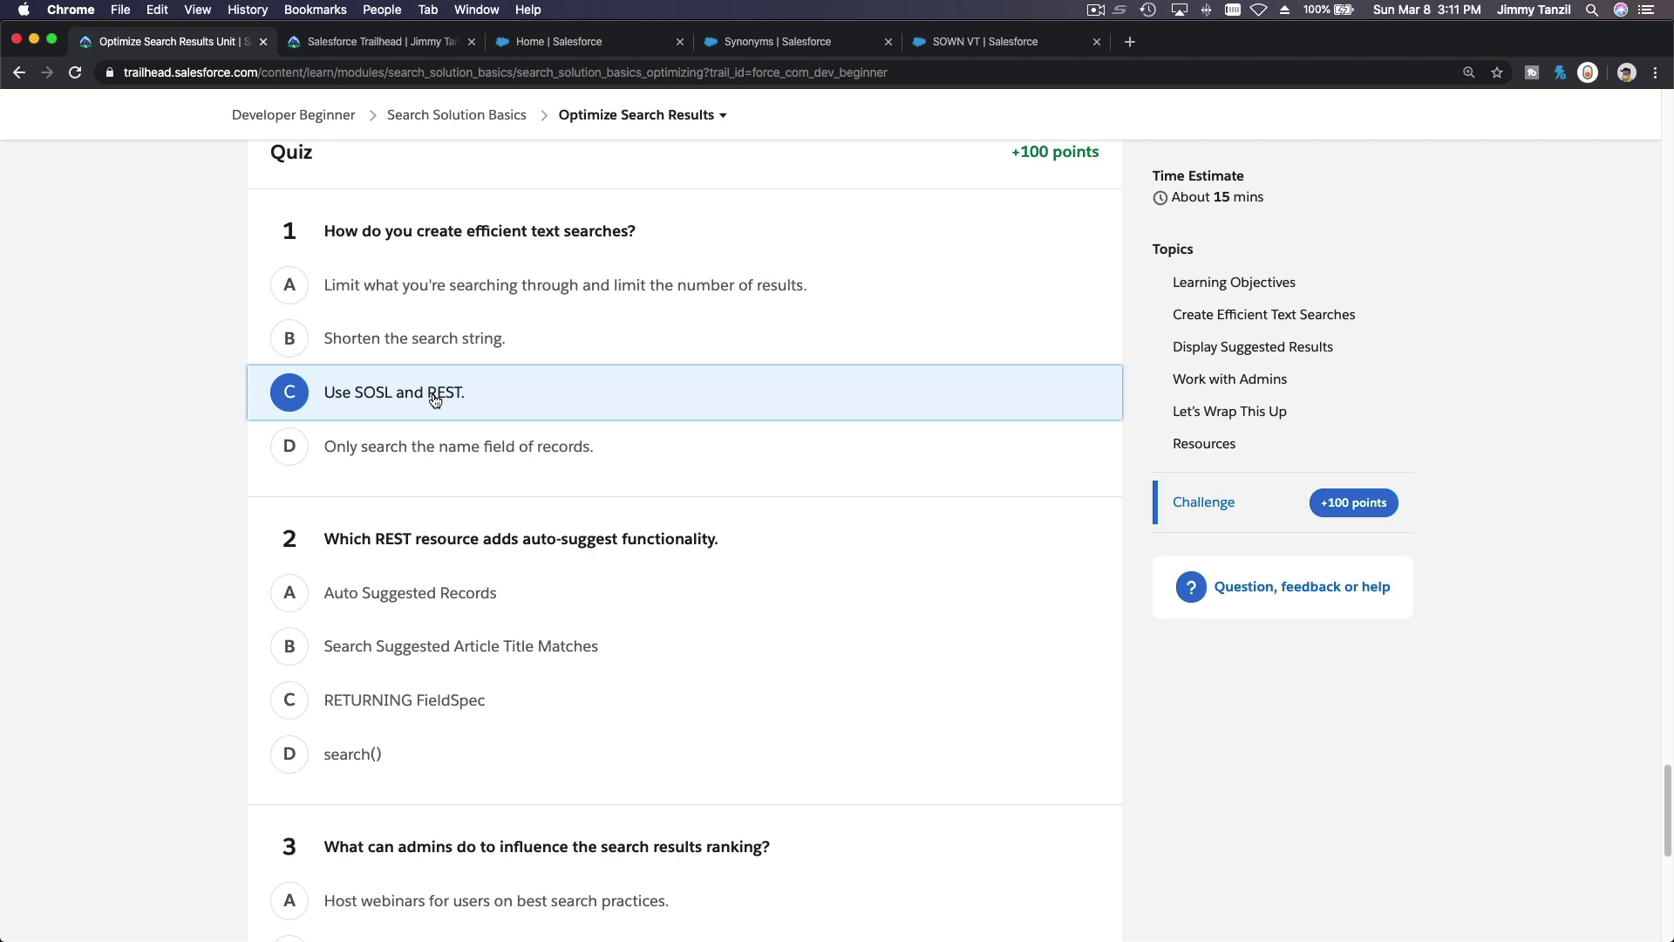
{"action": "scroll", "coordinate": [435, 400], "scroll_direction": "down", "scroll_amount": 2}
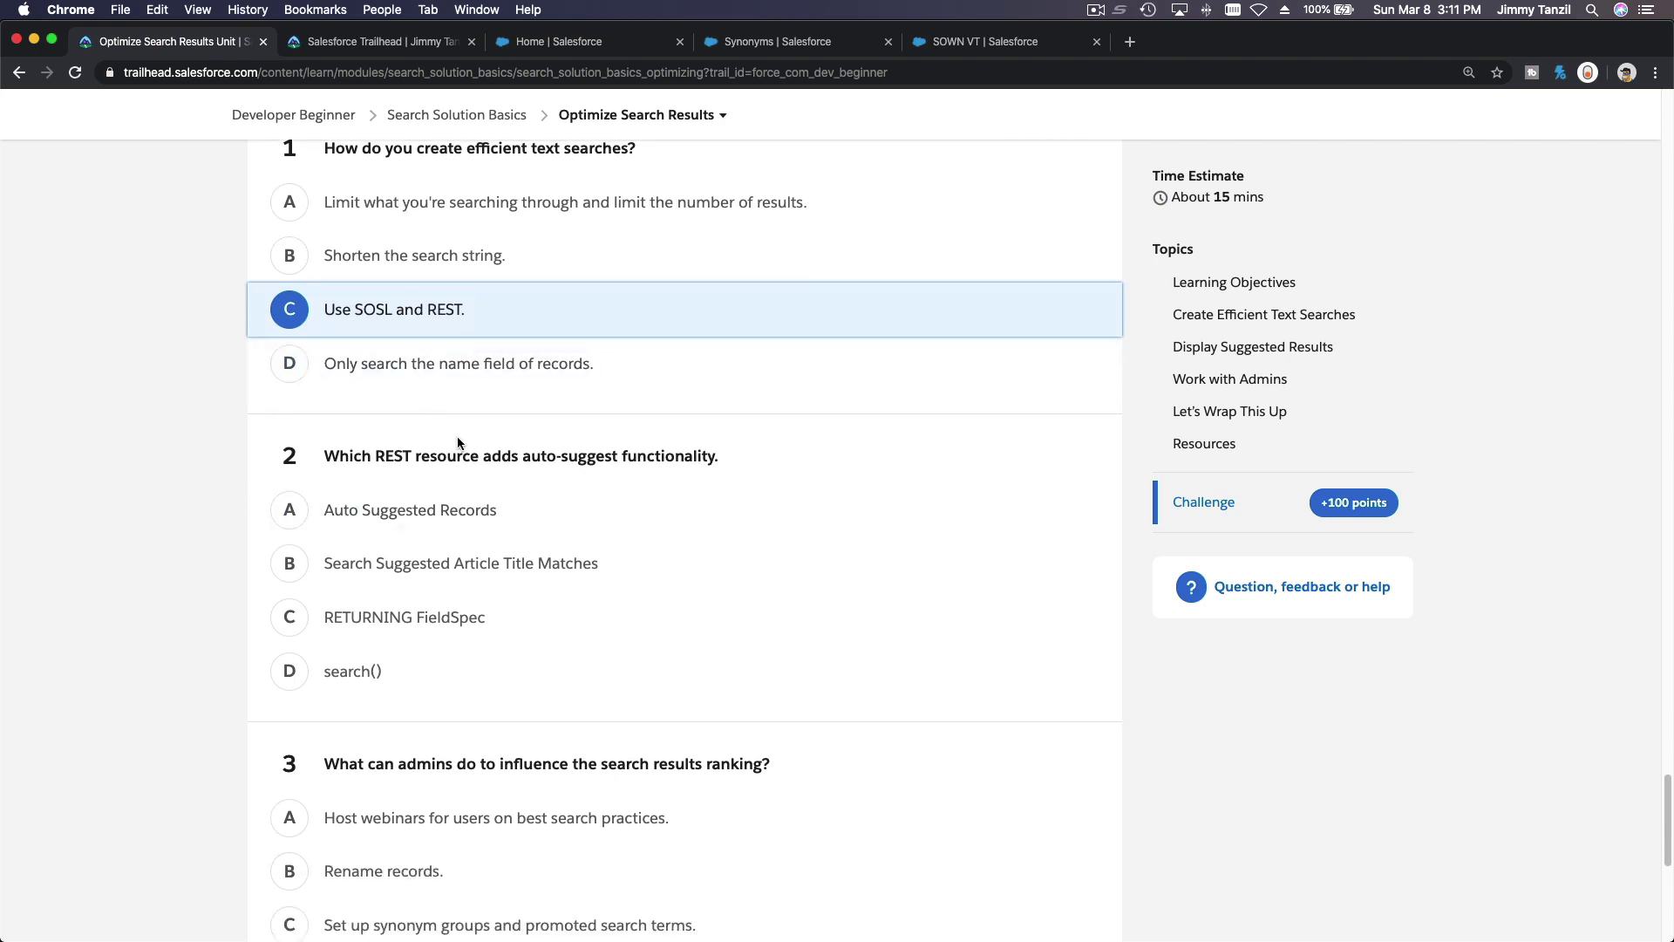
{"action": "scroll", "coordinate": [457, 442], "scroll_direction": "down", "scroll_amount": 2}
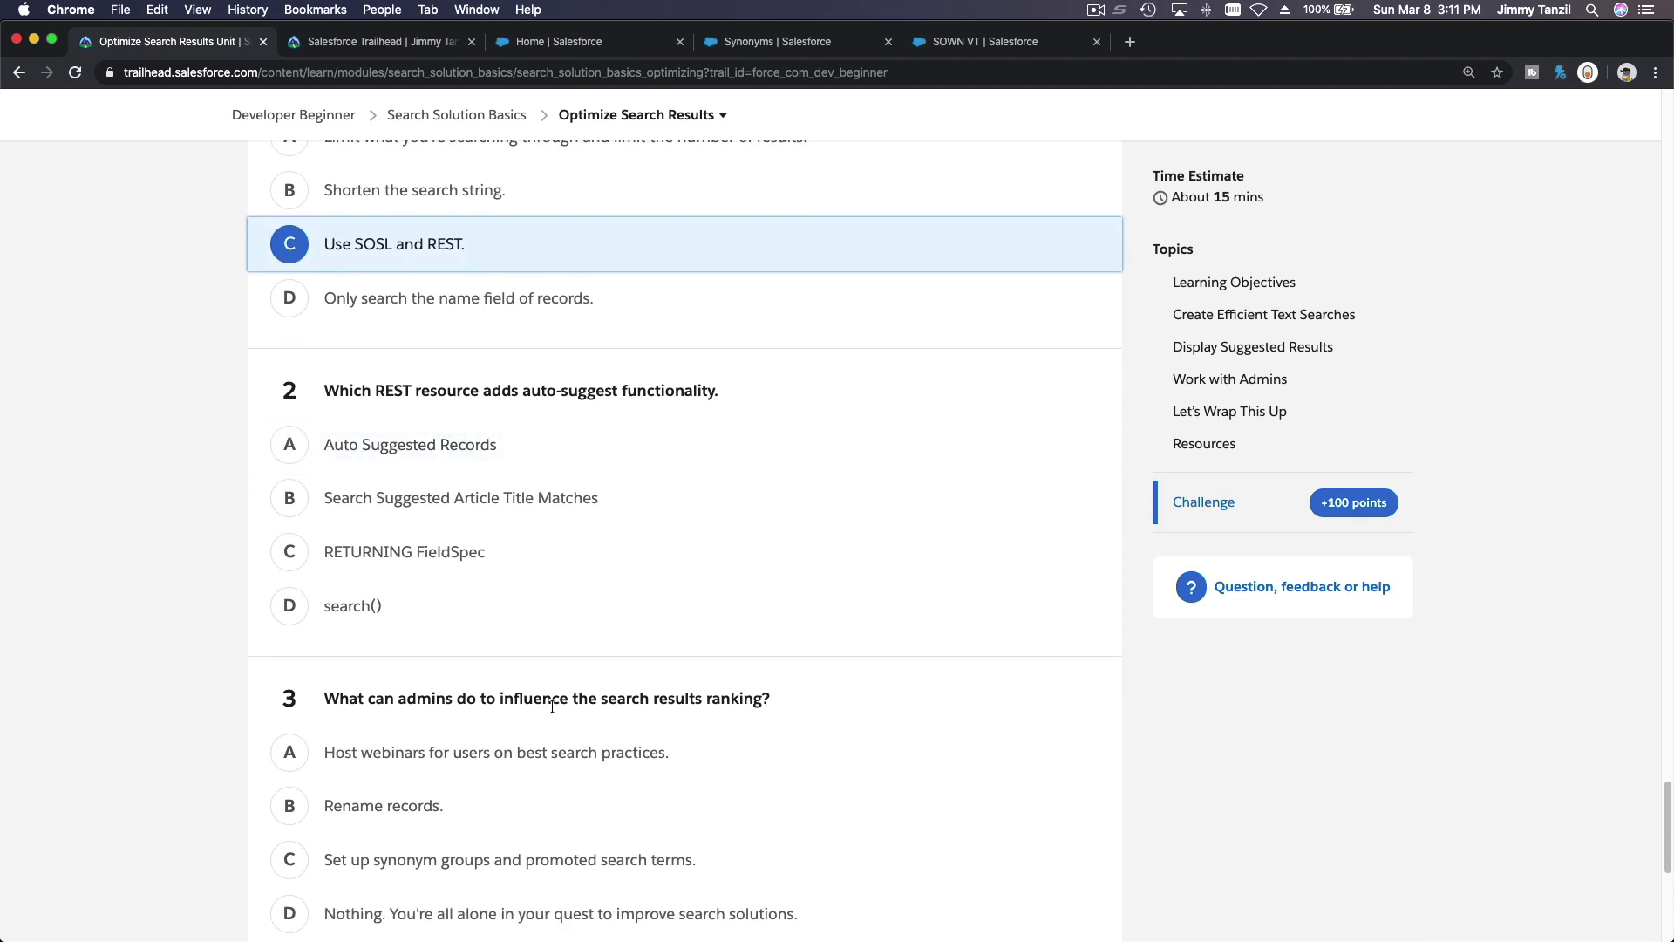
{"action": "left_click", "coordinate": [482, 517]}
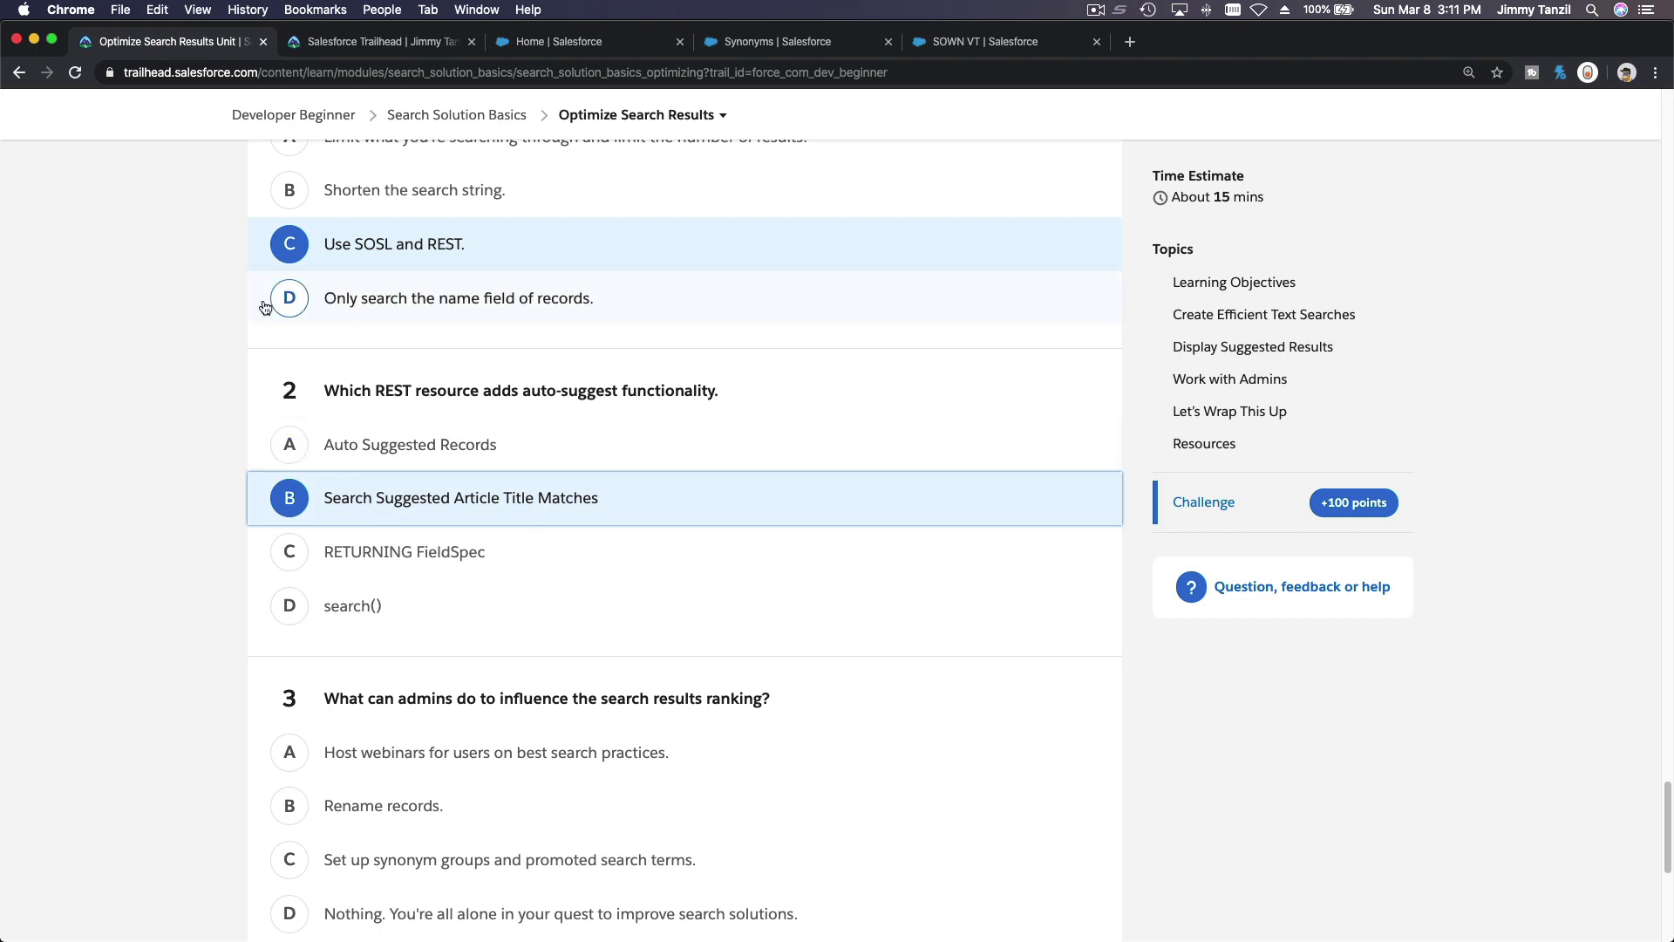
{"action": "scroll", "coordinate": [180, 381], "scroll_direction": "down", "scroll_amount": 5}
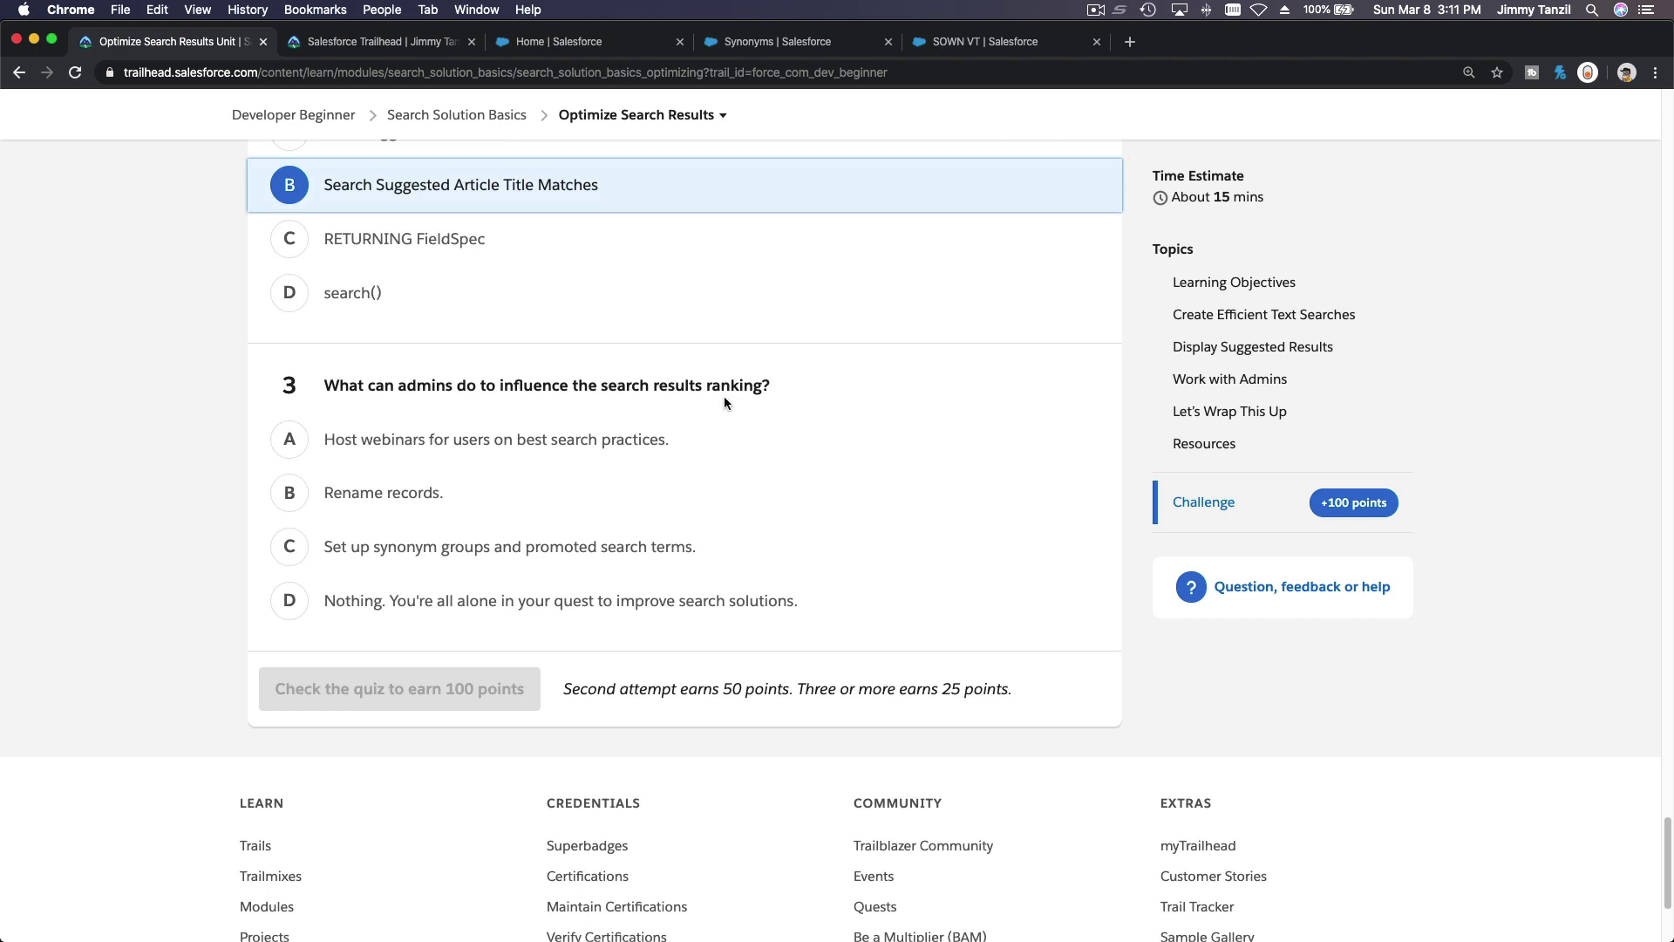
{"action": "left_click", "coordinate": [506, 542]}
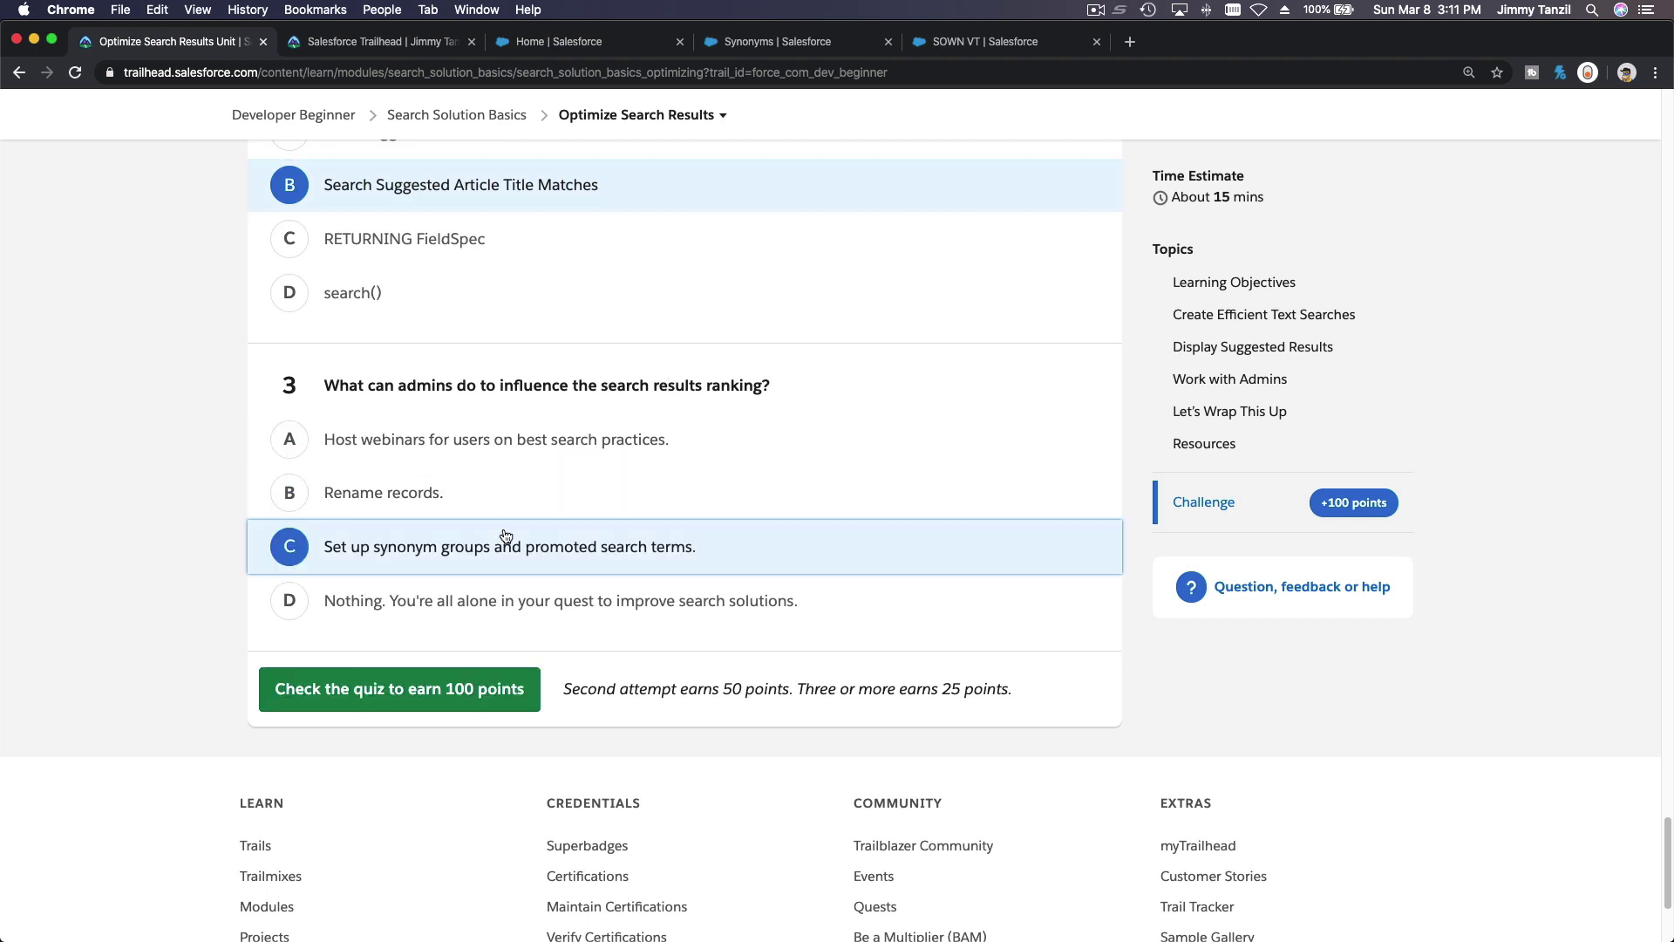
Step: Submit the quiz, change question 1 to limiting the search scope, resubmit, and dismiss the badge announcement
{"action": "left_click", "coordinate": [407, 688]}
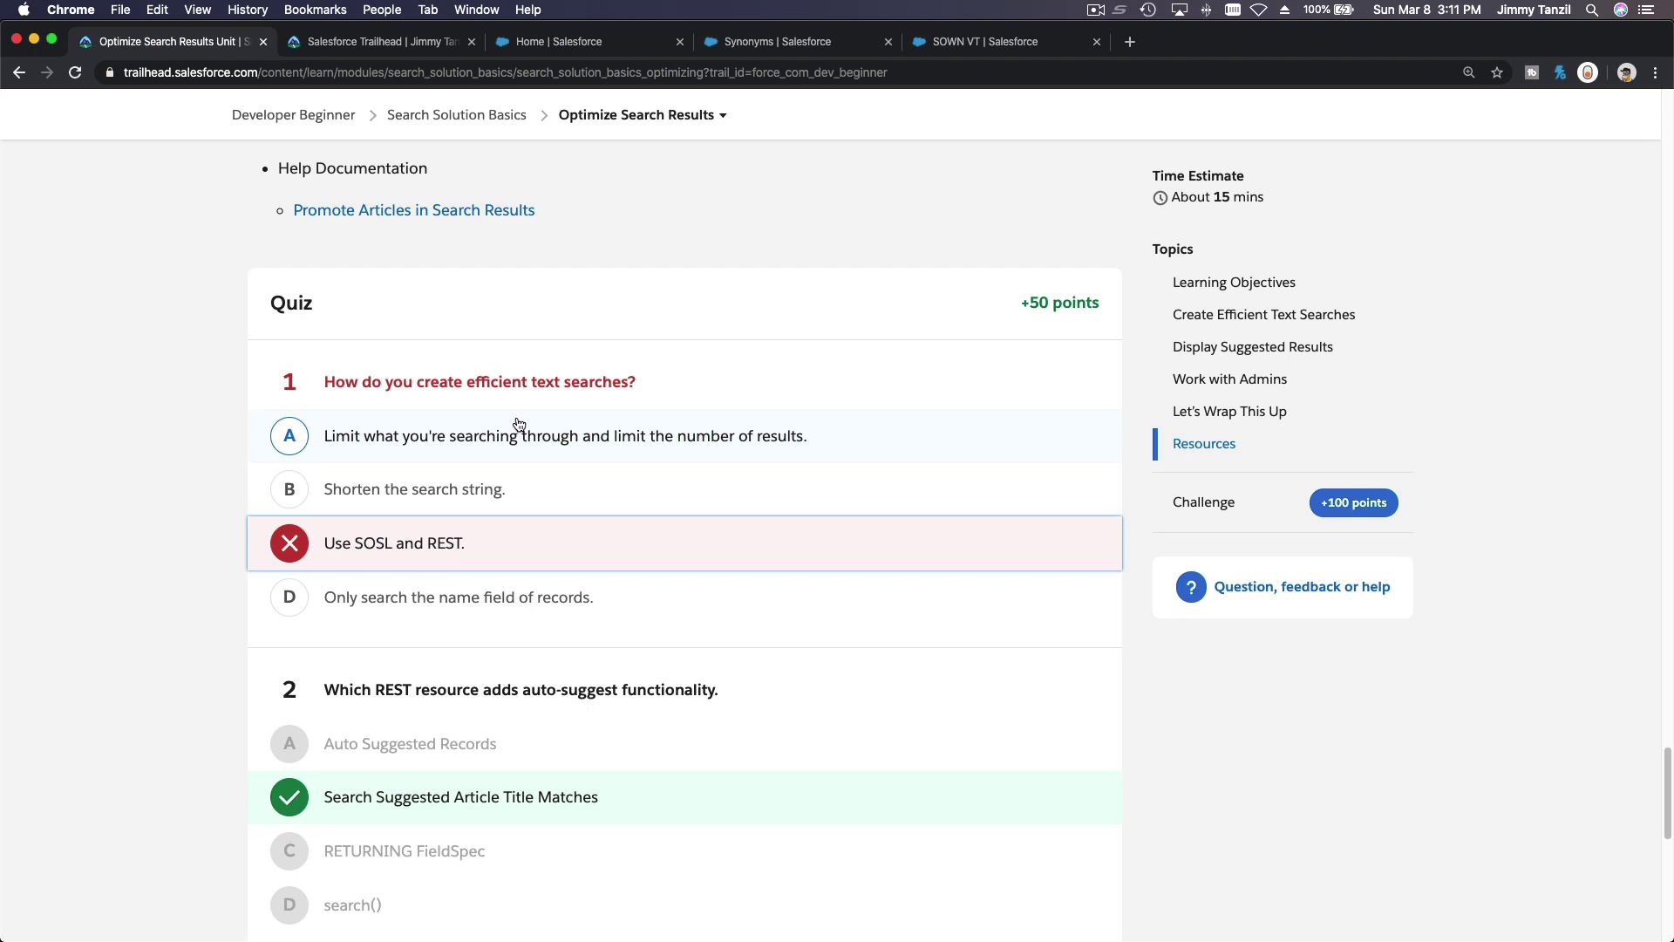
{"action": "left_click", "coordinate": [519, 427]}
{"action": "scroll", "coordinate": [521, 425], "scroll_direction": "down", "scroll_amount": 5}
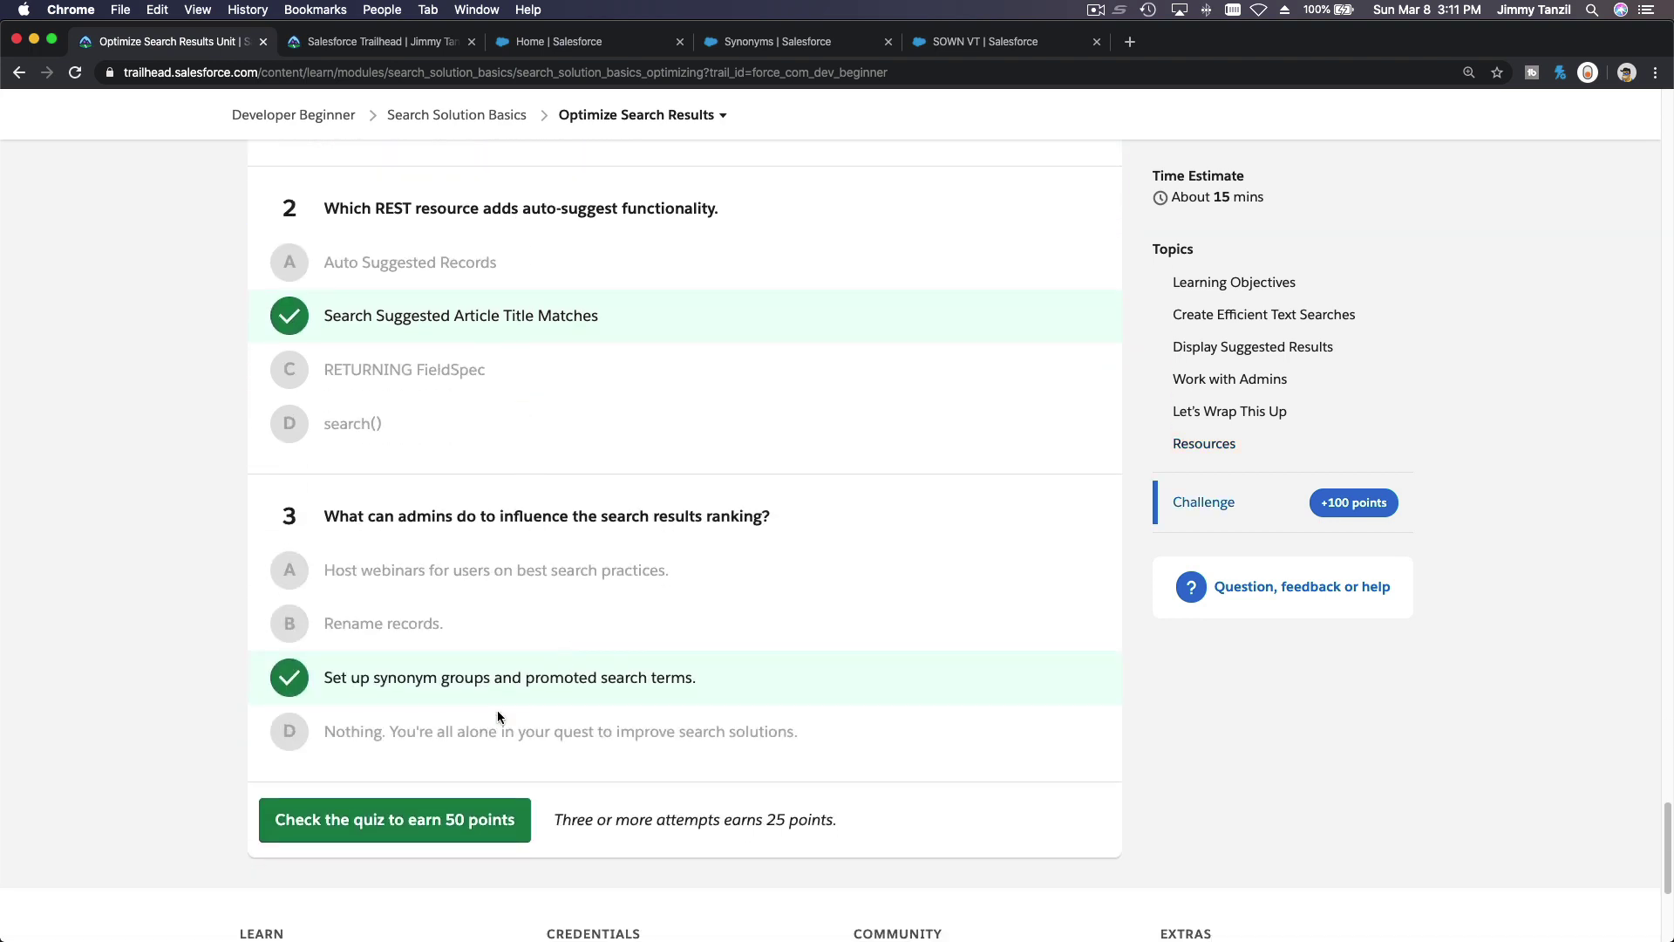
{"action": "left_click", "coordinate": [433, 798]}
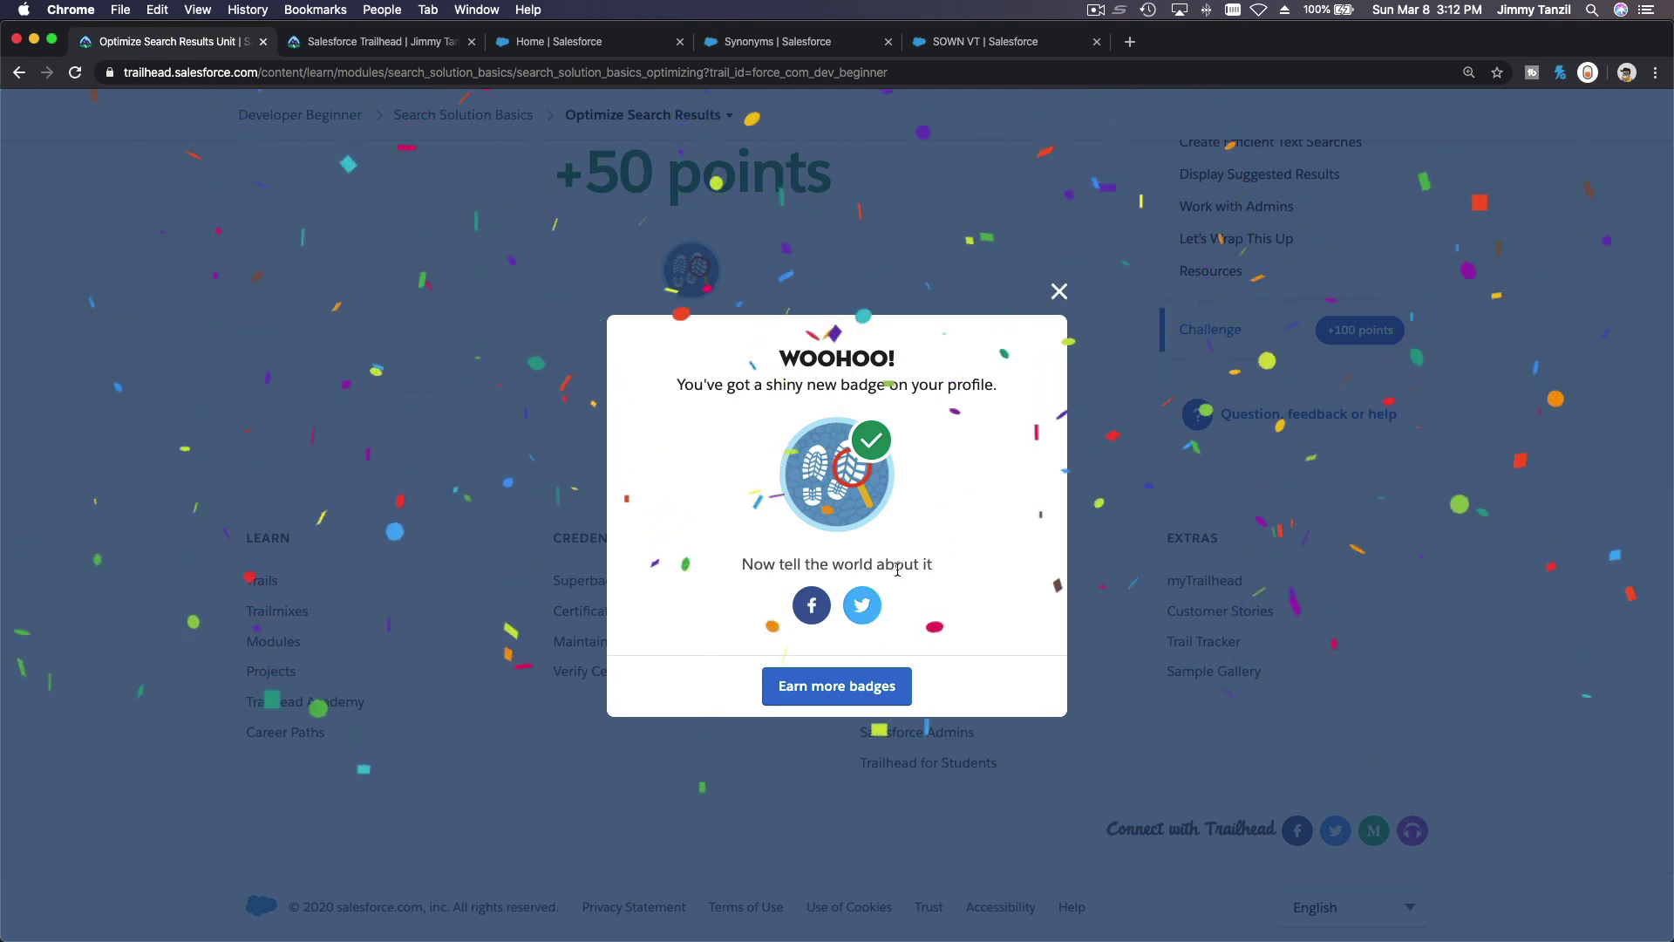
{"action": "left_click", "coordinate": [1057, 294]}
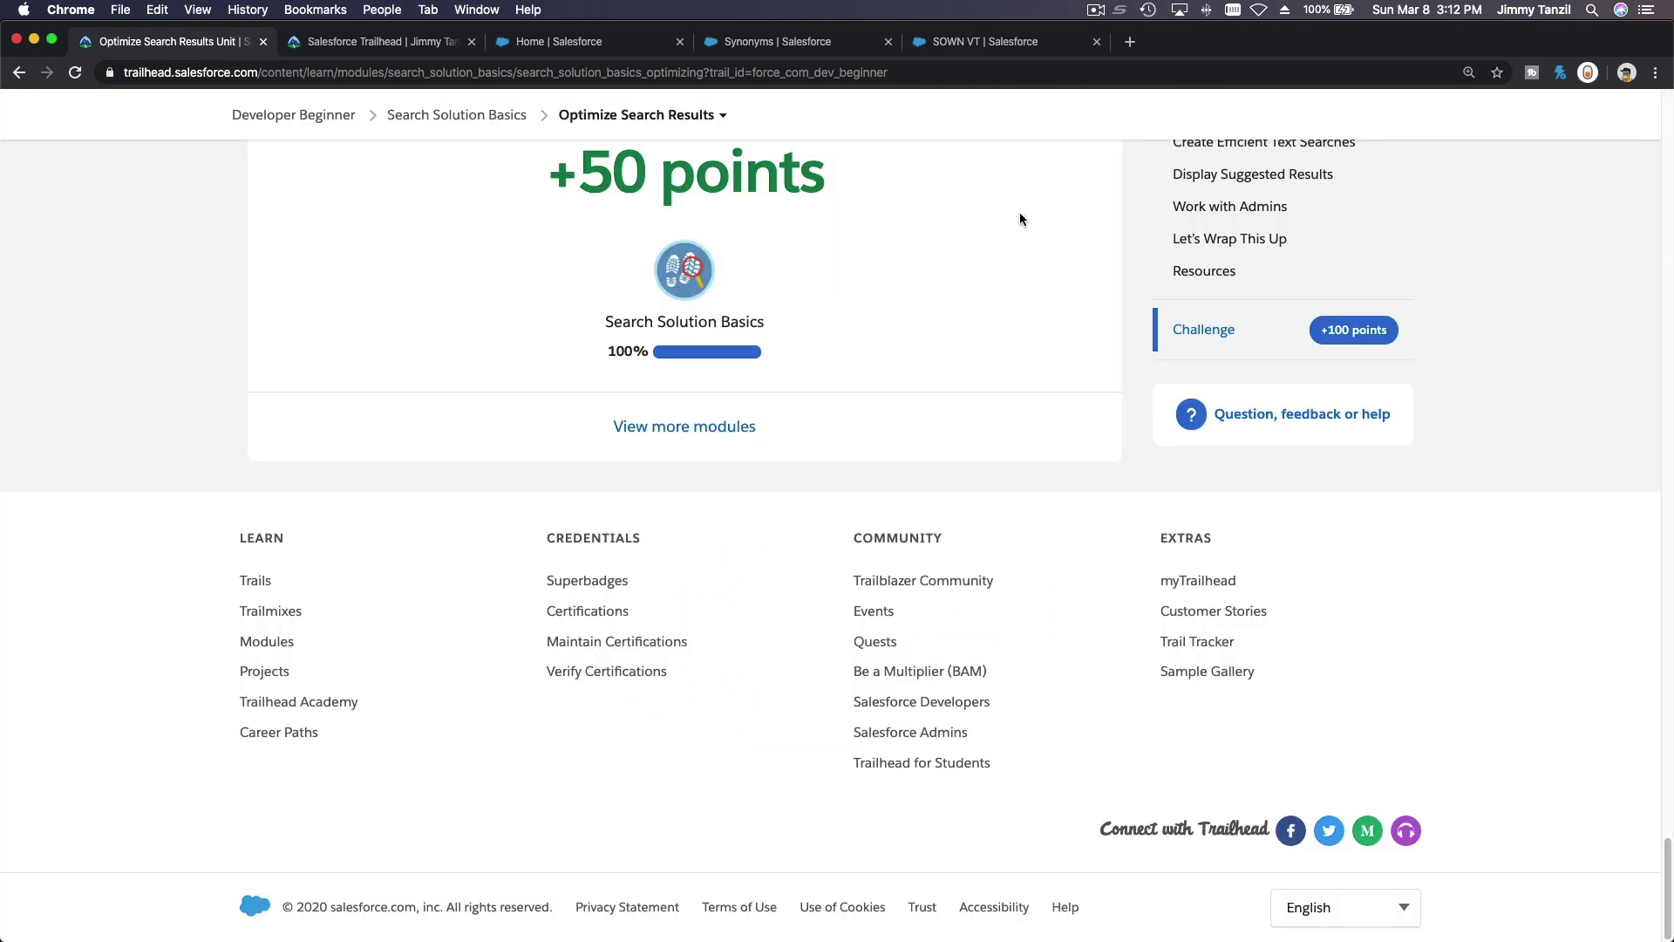
Step: Scroll back up through the Optimize Search Results unit
{"action": "scroll", "coordinate": [1020, 218], "scroll_direction": "up", "scroll_amount": 7}
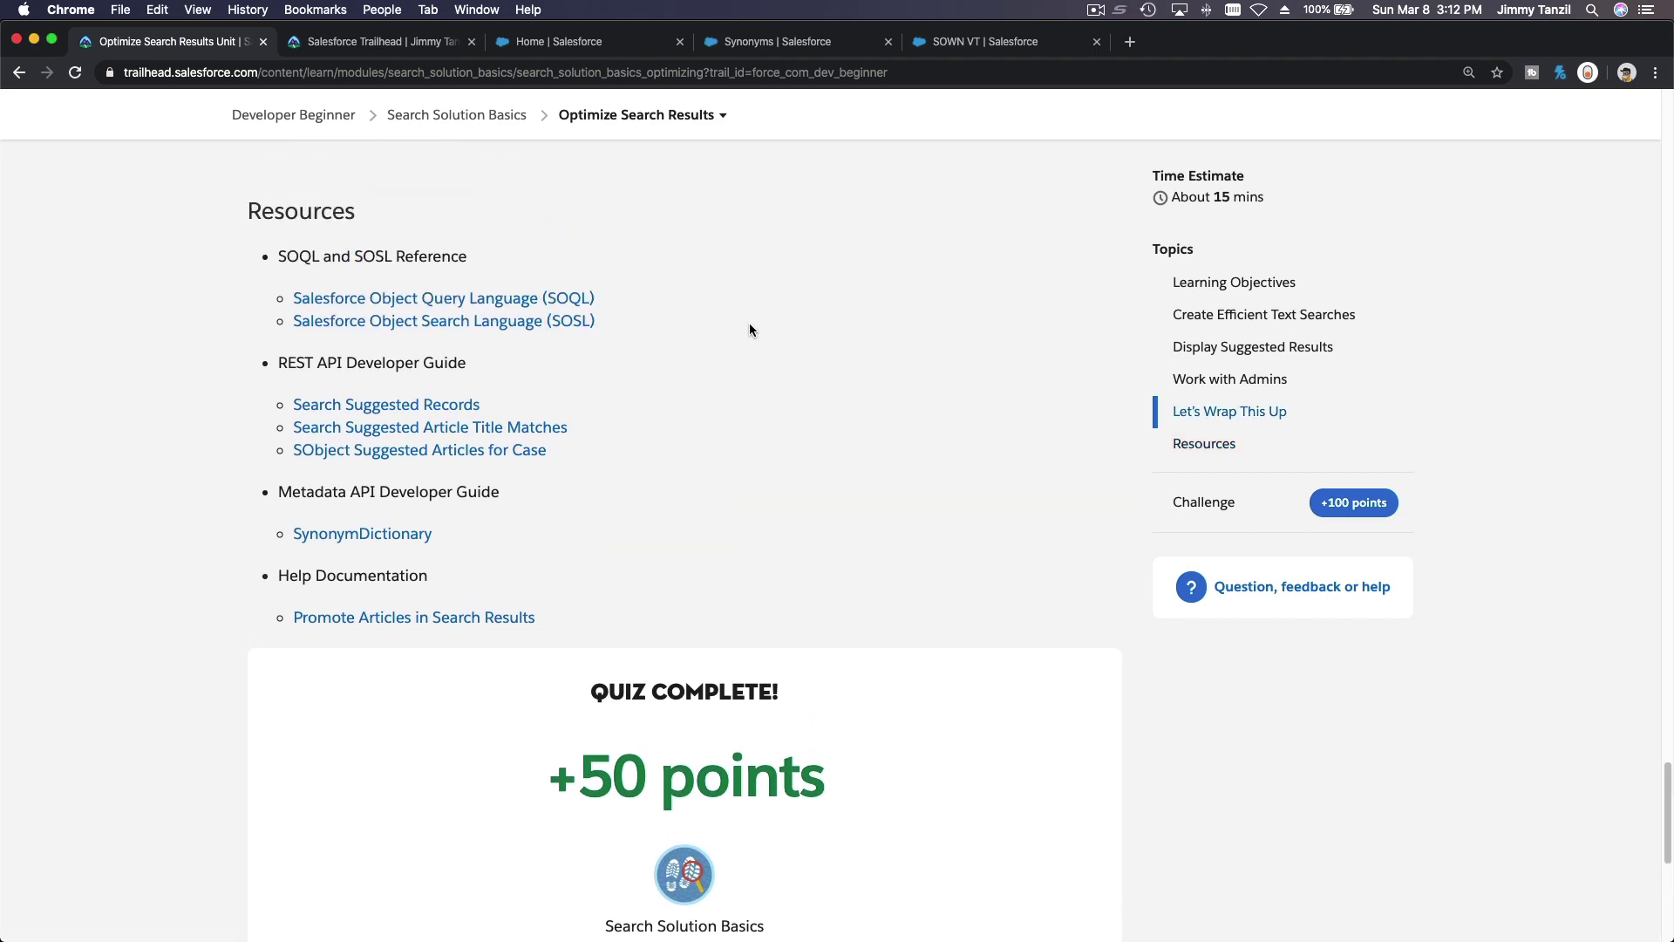
{"action": "scroll", "coordinate": [750, 330], "scroll_direction": "up", "scroll_amount": 15}
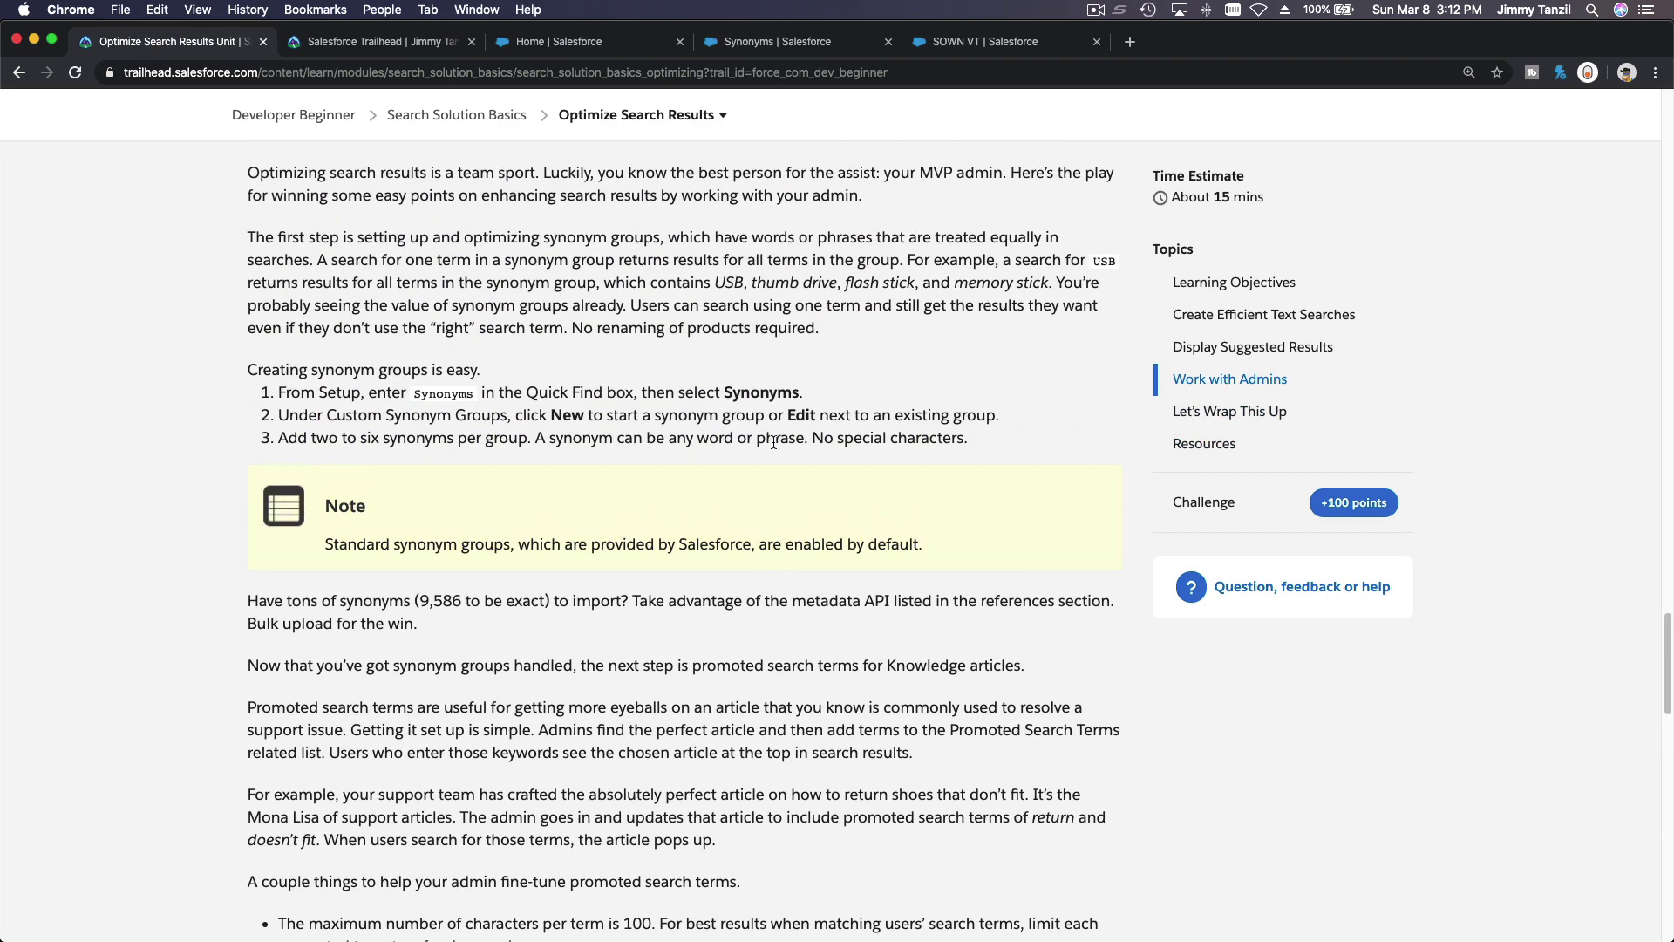
{"action": "scroll", "coordinate": [768, 489], "scroll_direction": "up", "scroll_amount": 7}
{"action": "scroll", "coordinate": [706, 275], "scroll_direction": "up", "scroll_amount": 20}
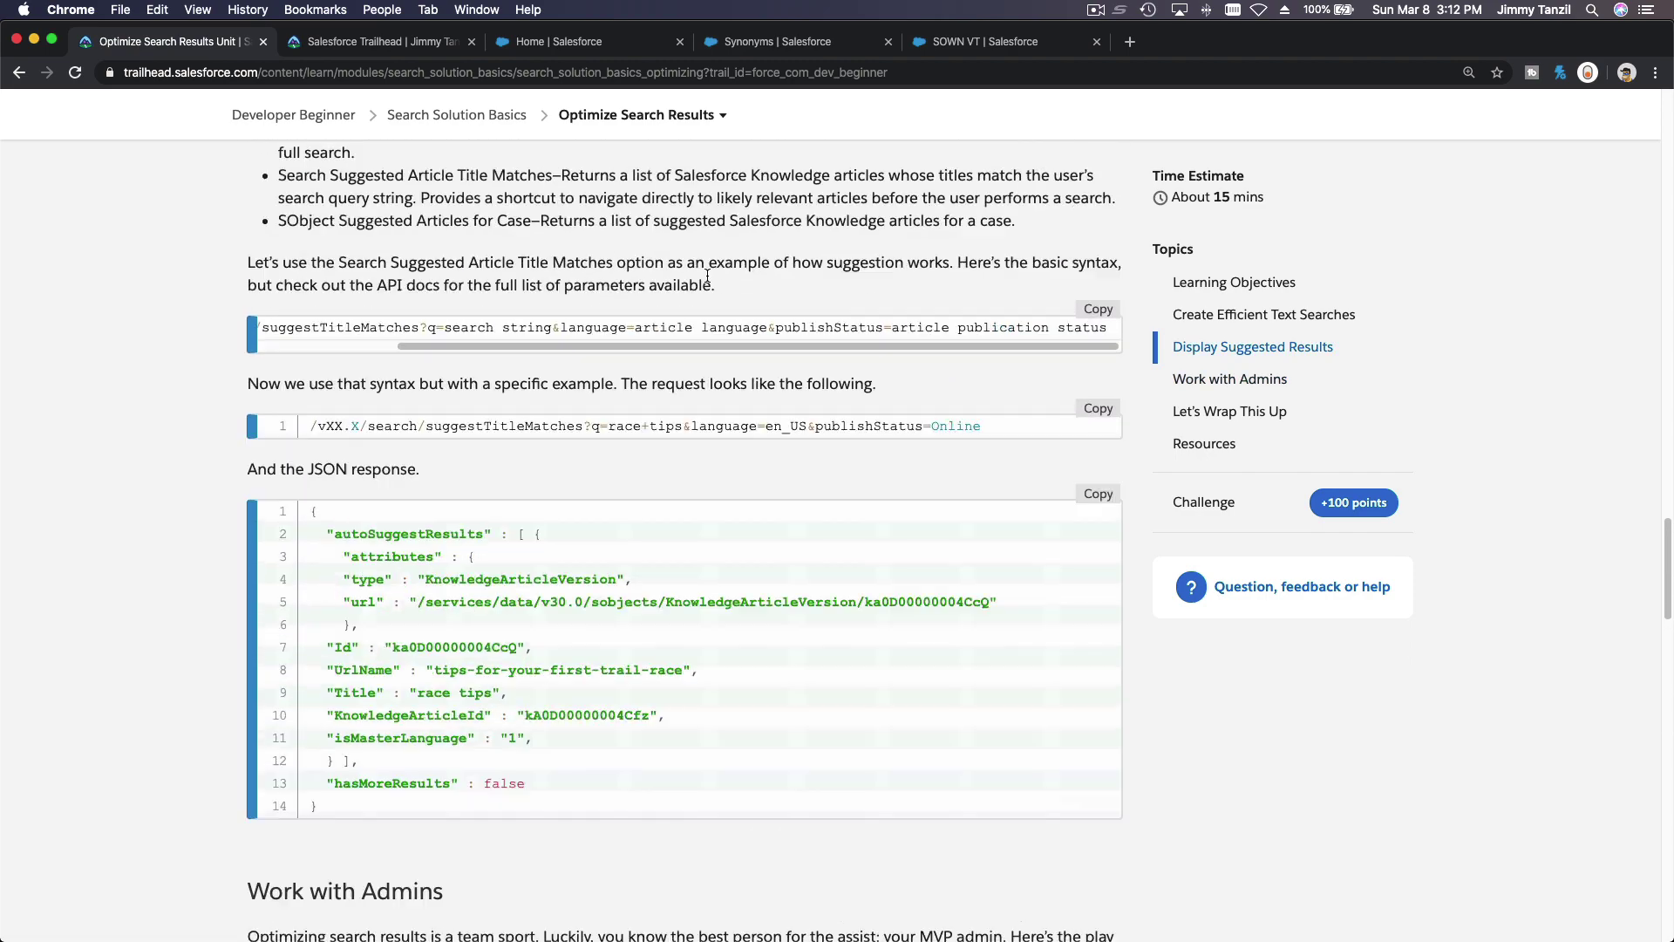
{"action": "scroll", "coordinate": [708, 392], "scroll_direction": "up", "scroll_amount": 1}
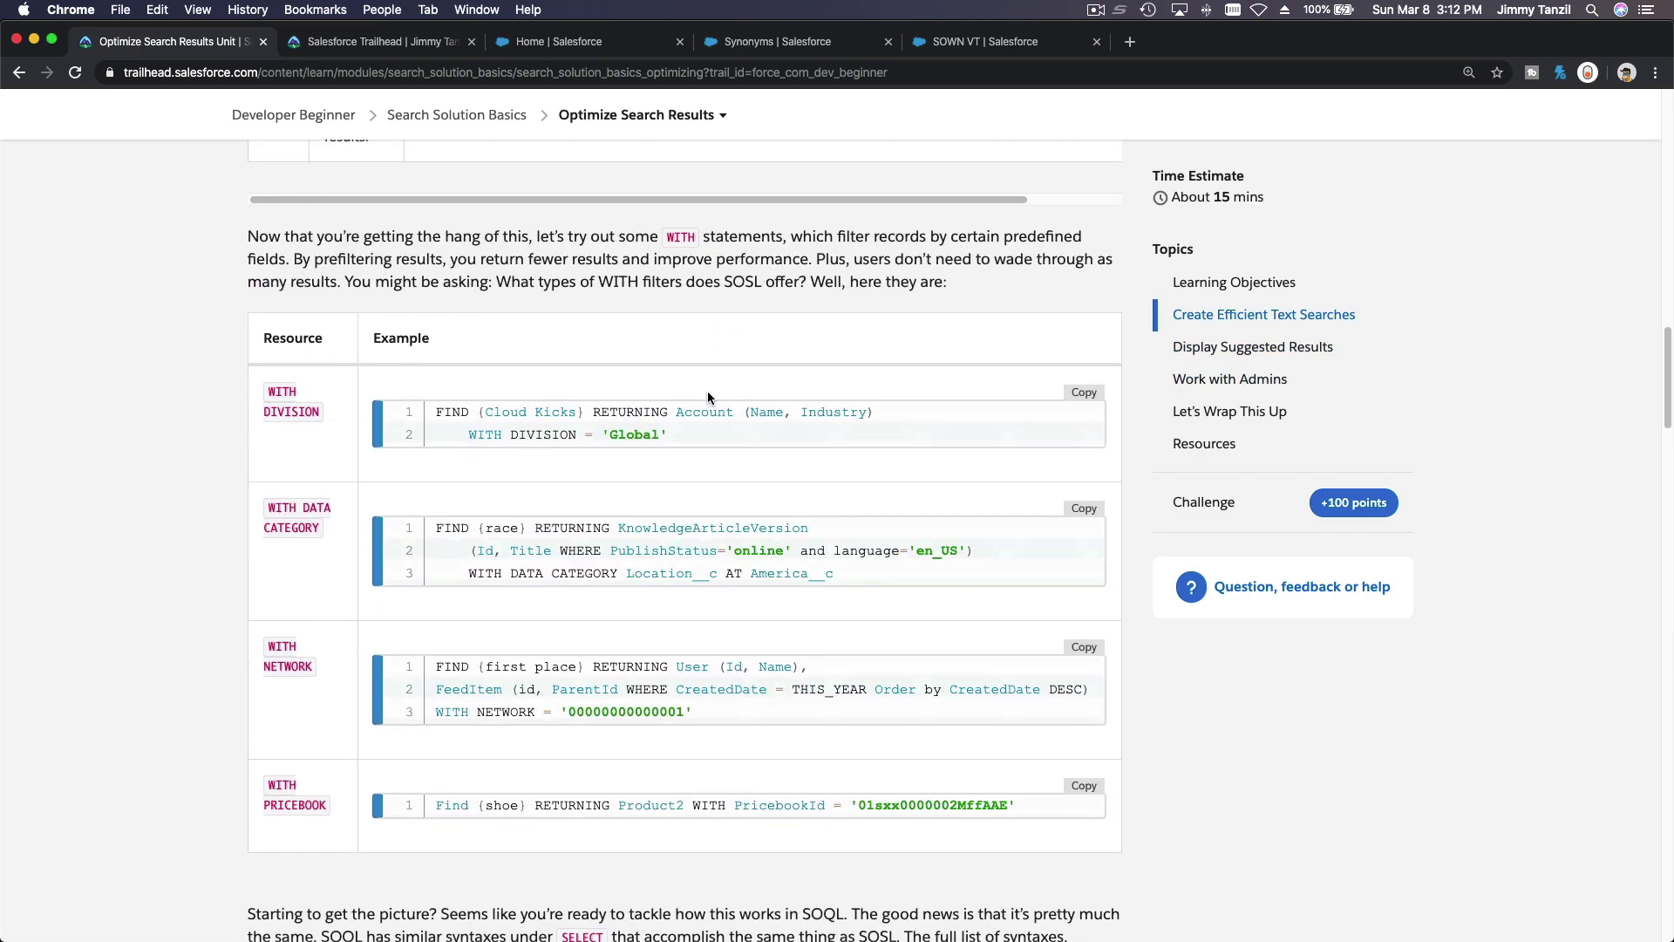
Step: Visit the Salesforce Home tab and its search box, then switch to the custom order entry form
{"action": "left_click", "coordinate": [551, 44]}
{"action": "left_click", "coordinate": [658, 111]}
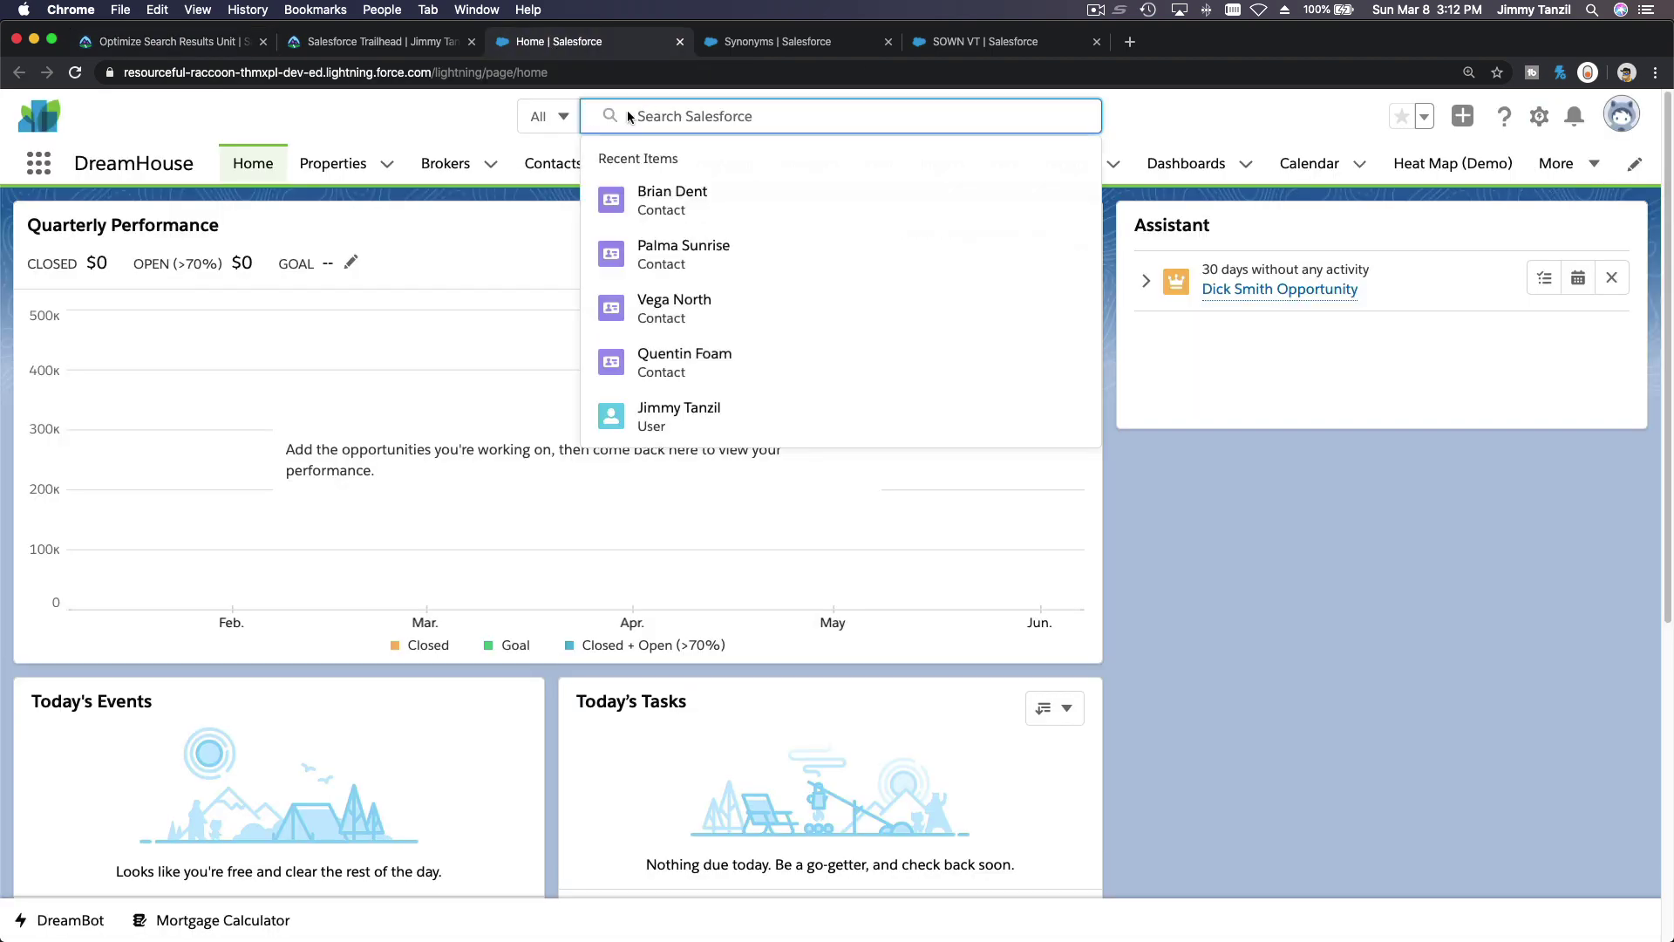
{"action": "left_click", "coordinate": [565, 145]}
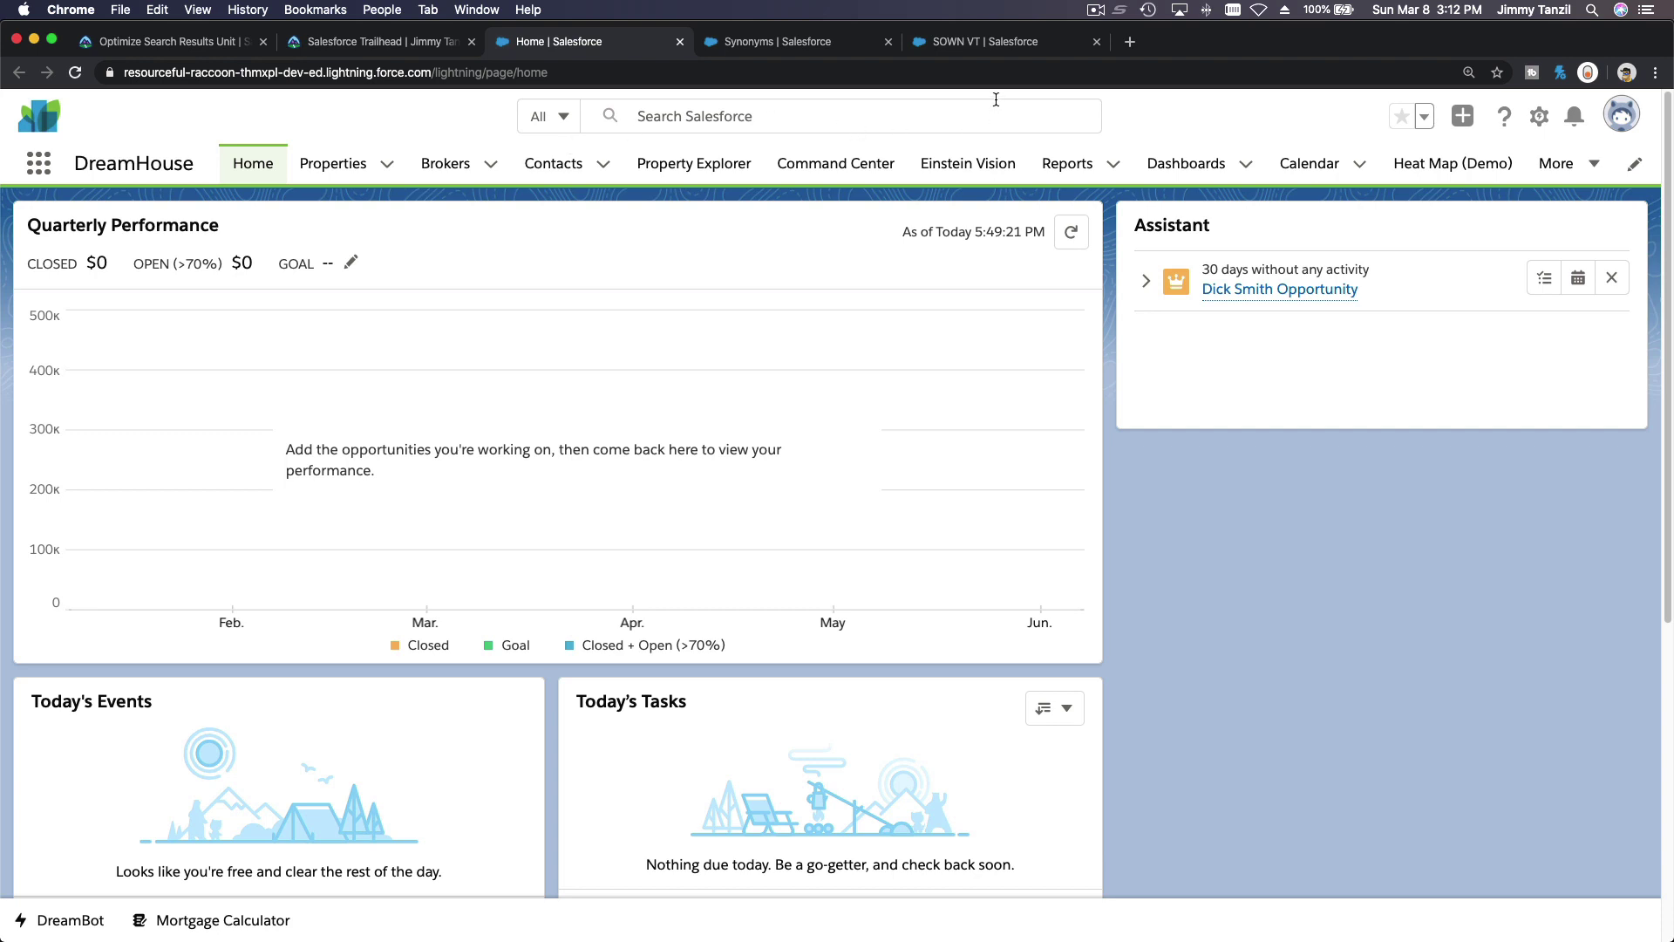
{"action": "left_click", "coordinate": [990, 44]}
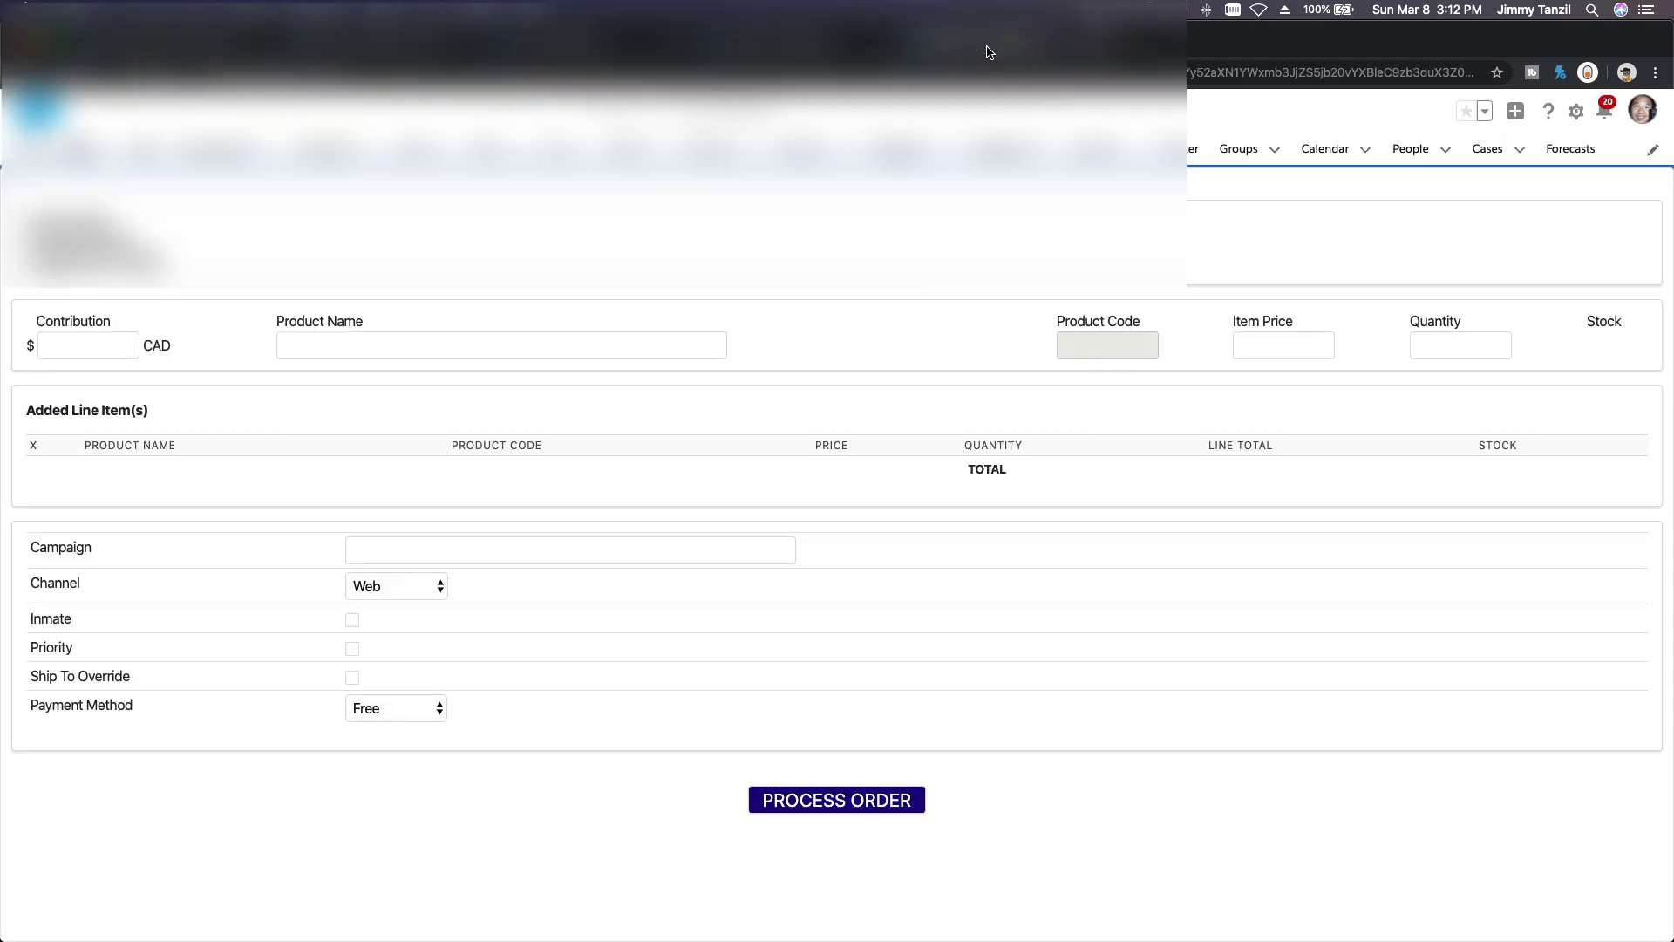
Step: Add 749007 - New Name Magazine with quantity 1 as a line item
{"action": "left_click", "coordinate": [487, 348]}
{"action": "type", "text": "New Name"}
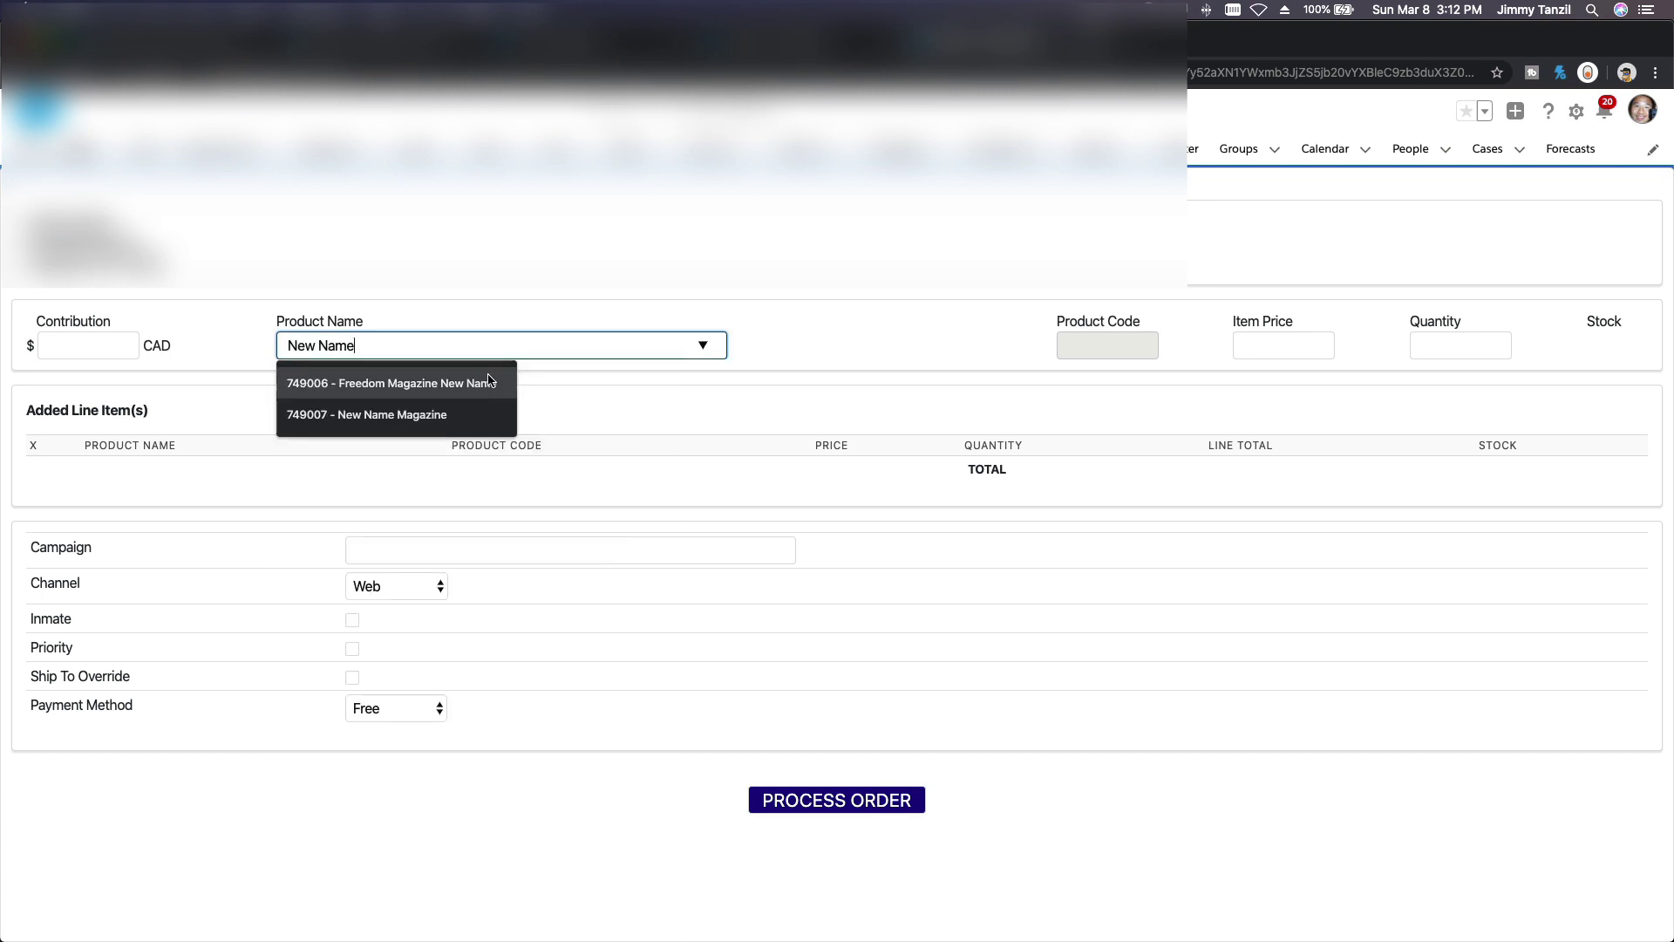
{"action": "left_click", "coordinate": [391, 421]}
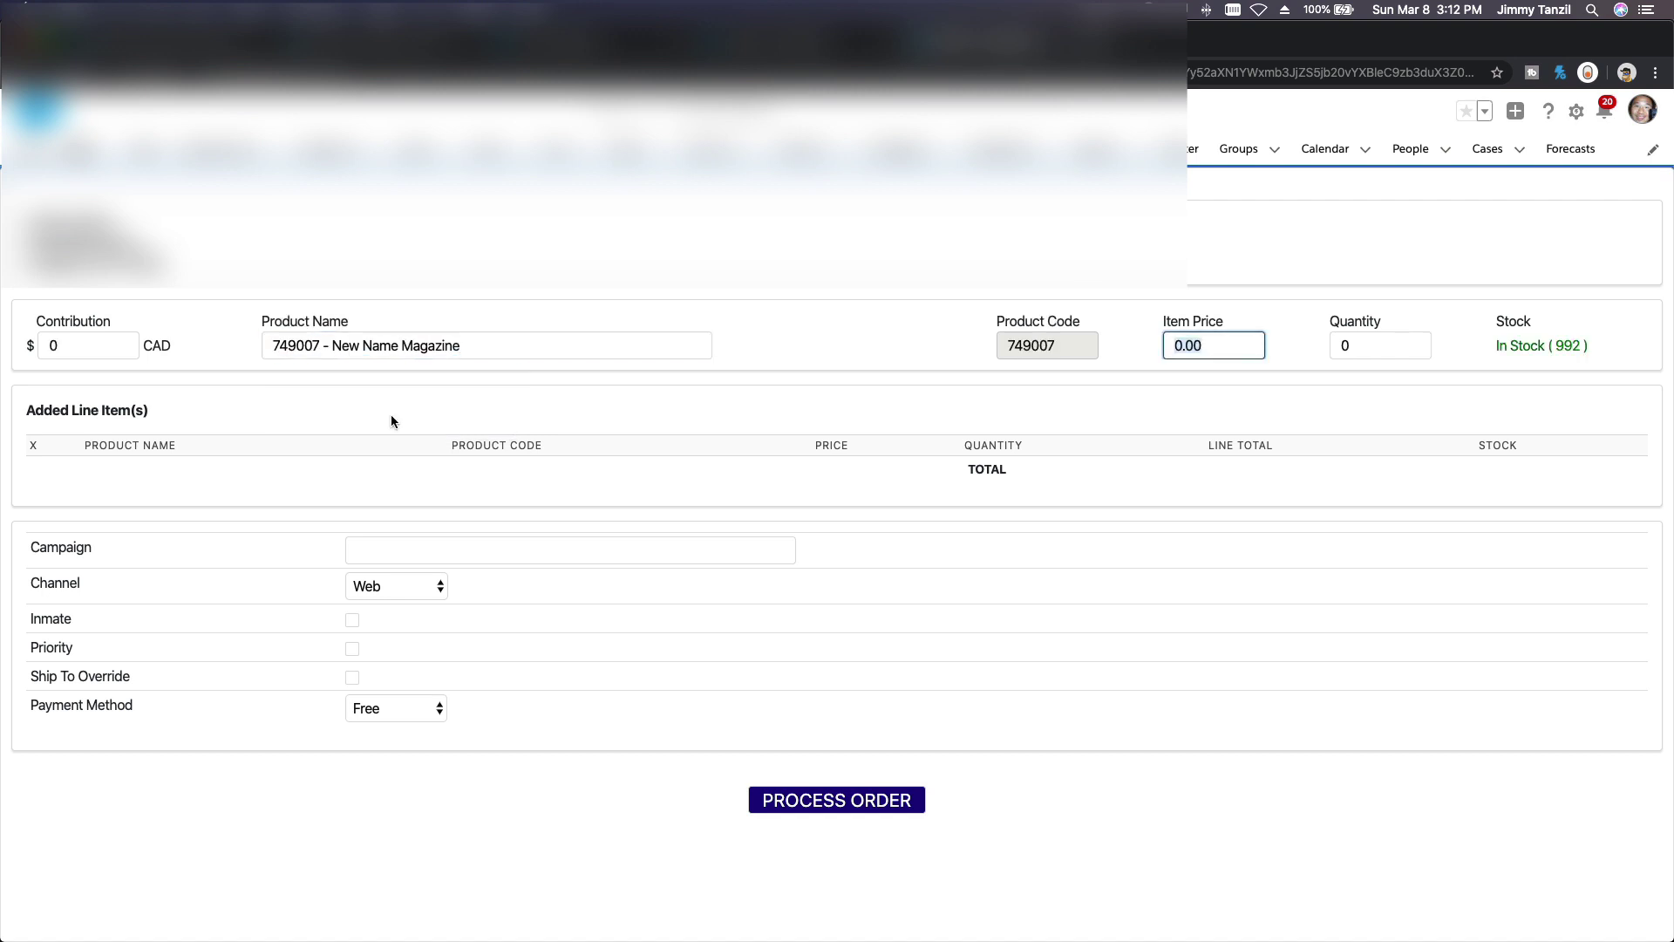
{"action": "key", "text": "Tab"}
{"action": "type", "text": "1"}
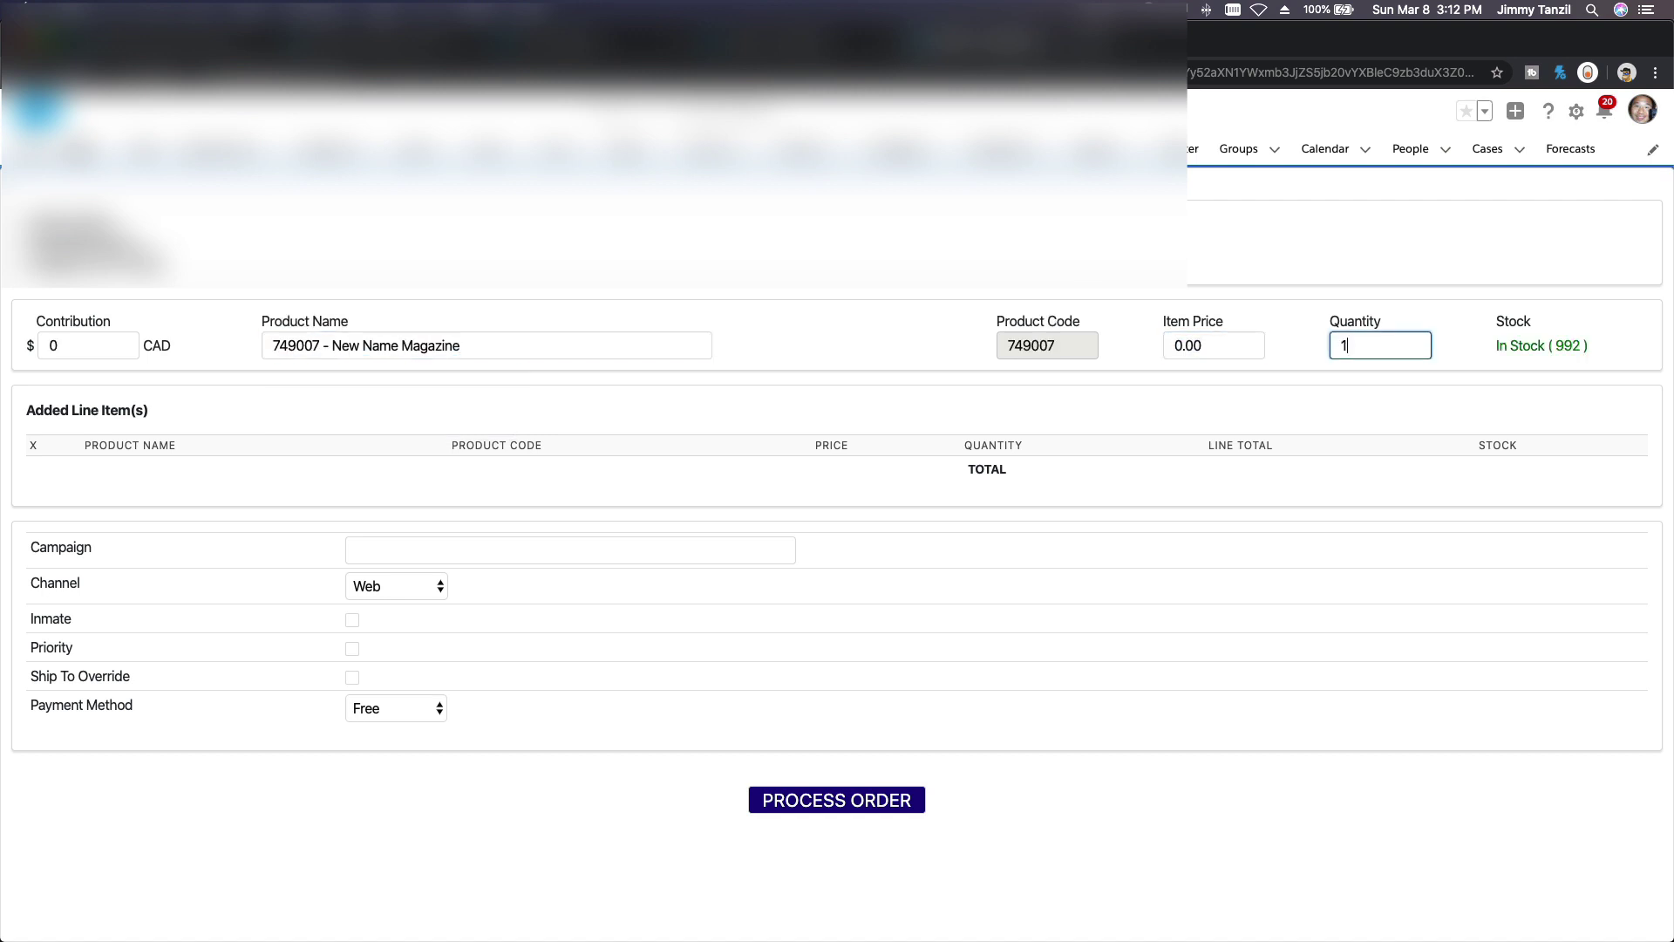
{"action": "key", "text": "Tab"}
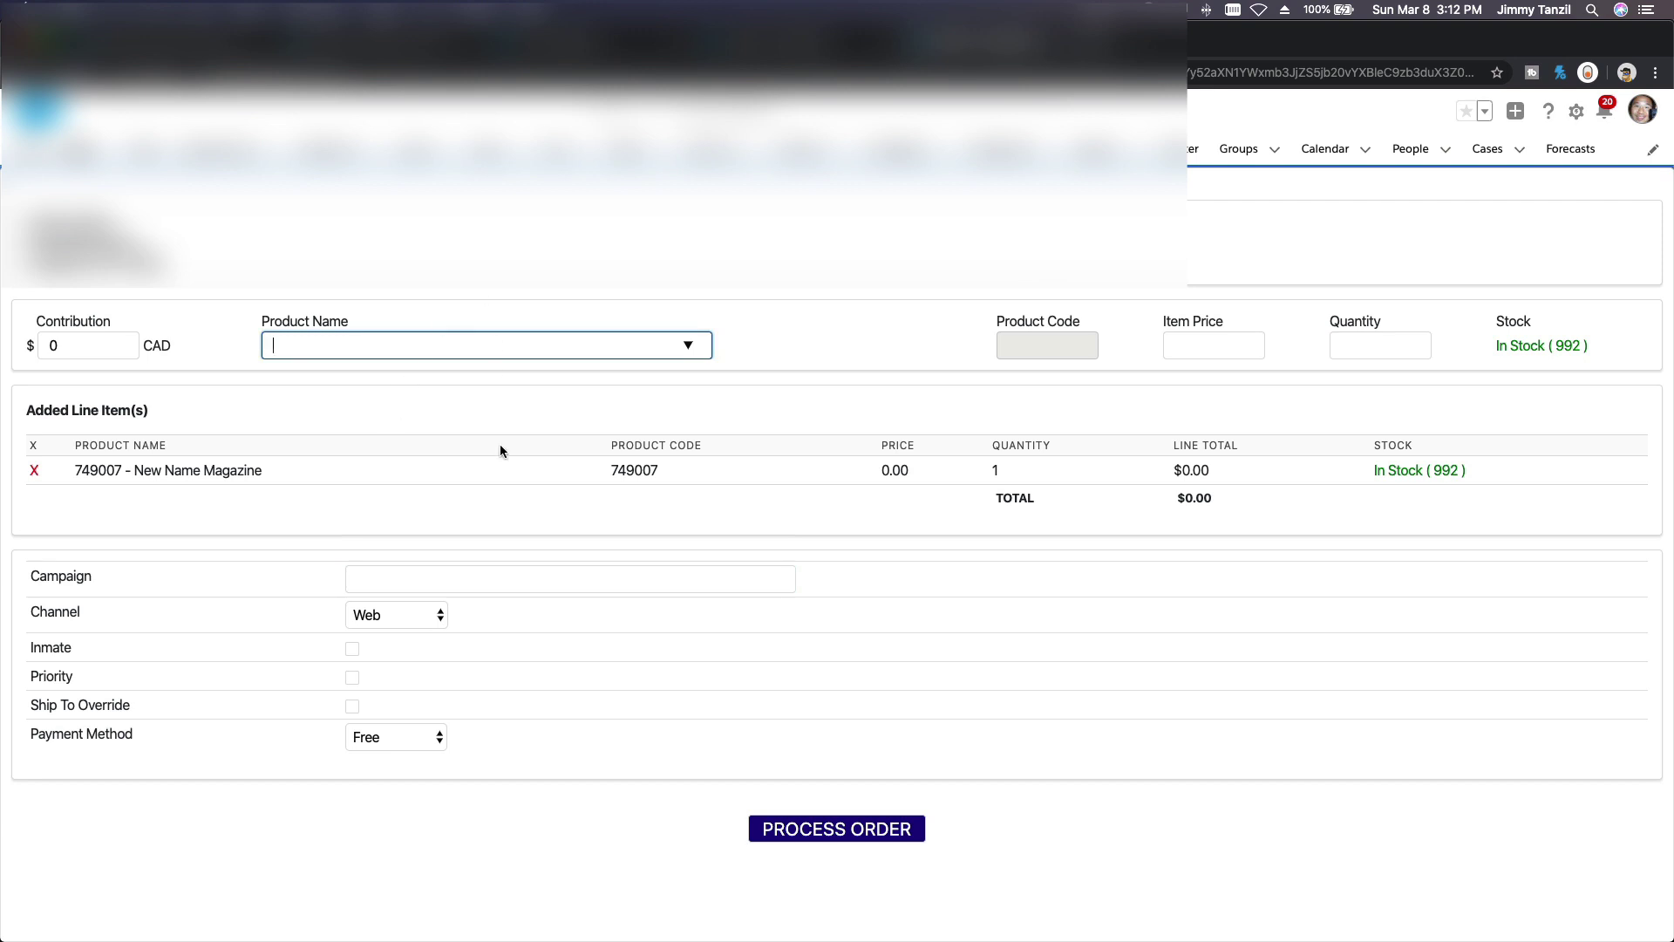
Step: Add CPNPP - Prison New Partner Package with quantity 1 as a second line item
{"action": "type", "text": "Partner C"}
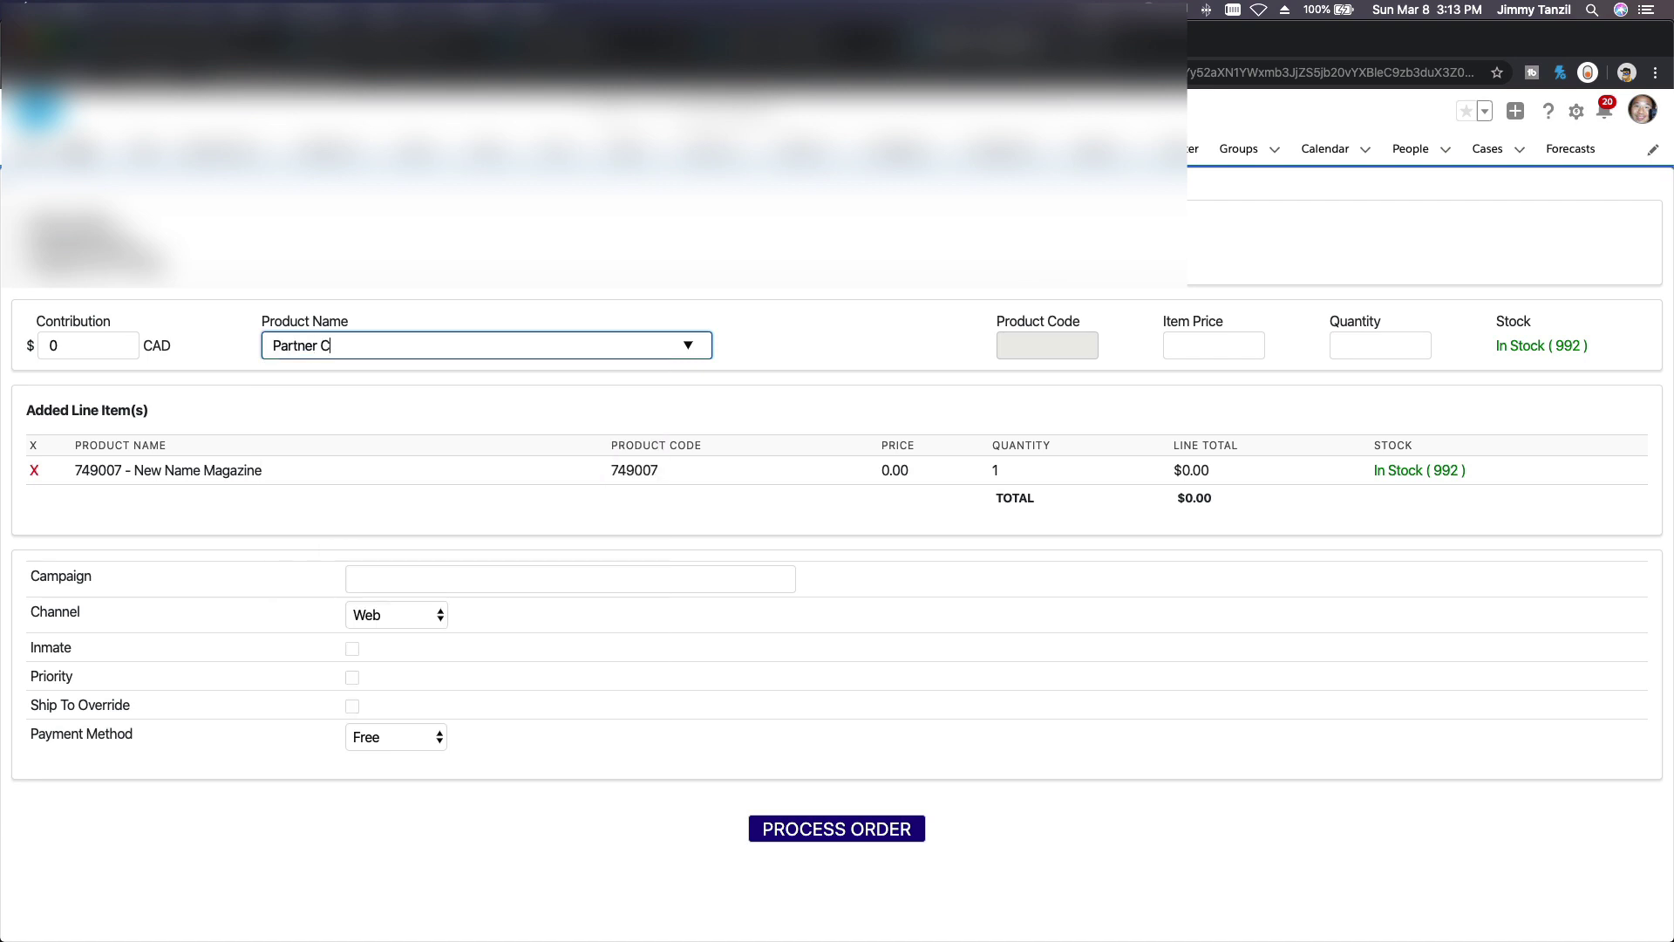
{"action": "key", "text": "BackSpace"}
{"action": "type", "text": "P"}
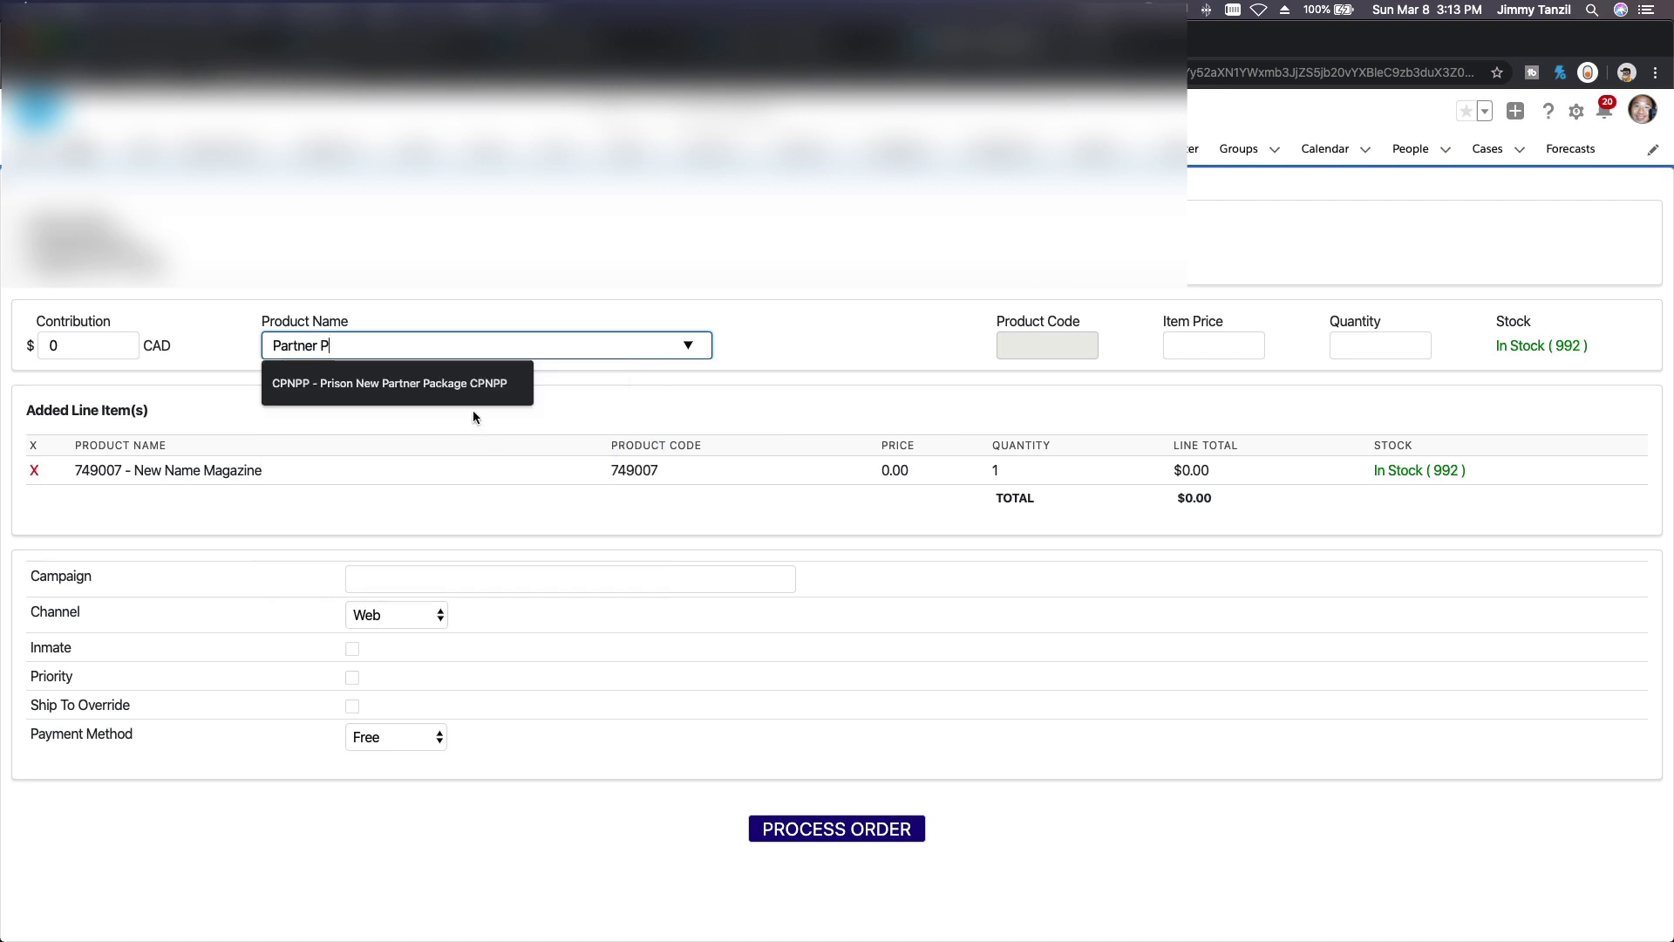
{"action": "left_click", "coordinate": [389, 384]}
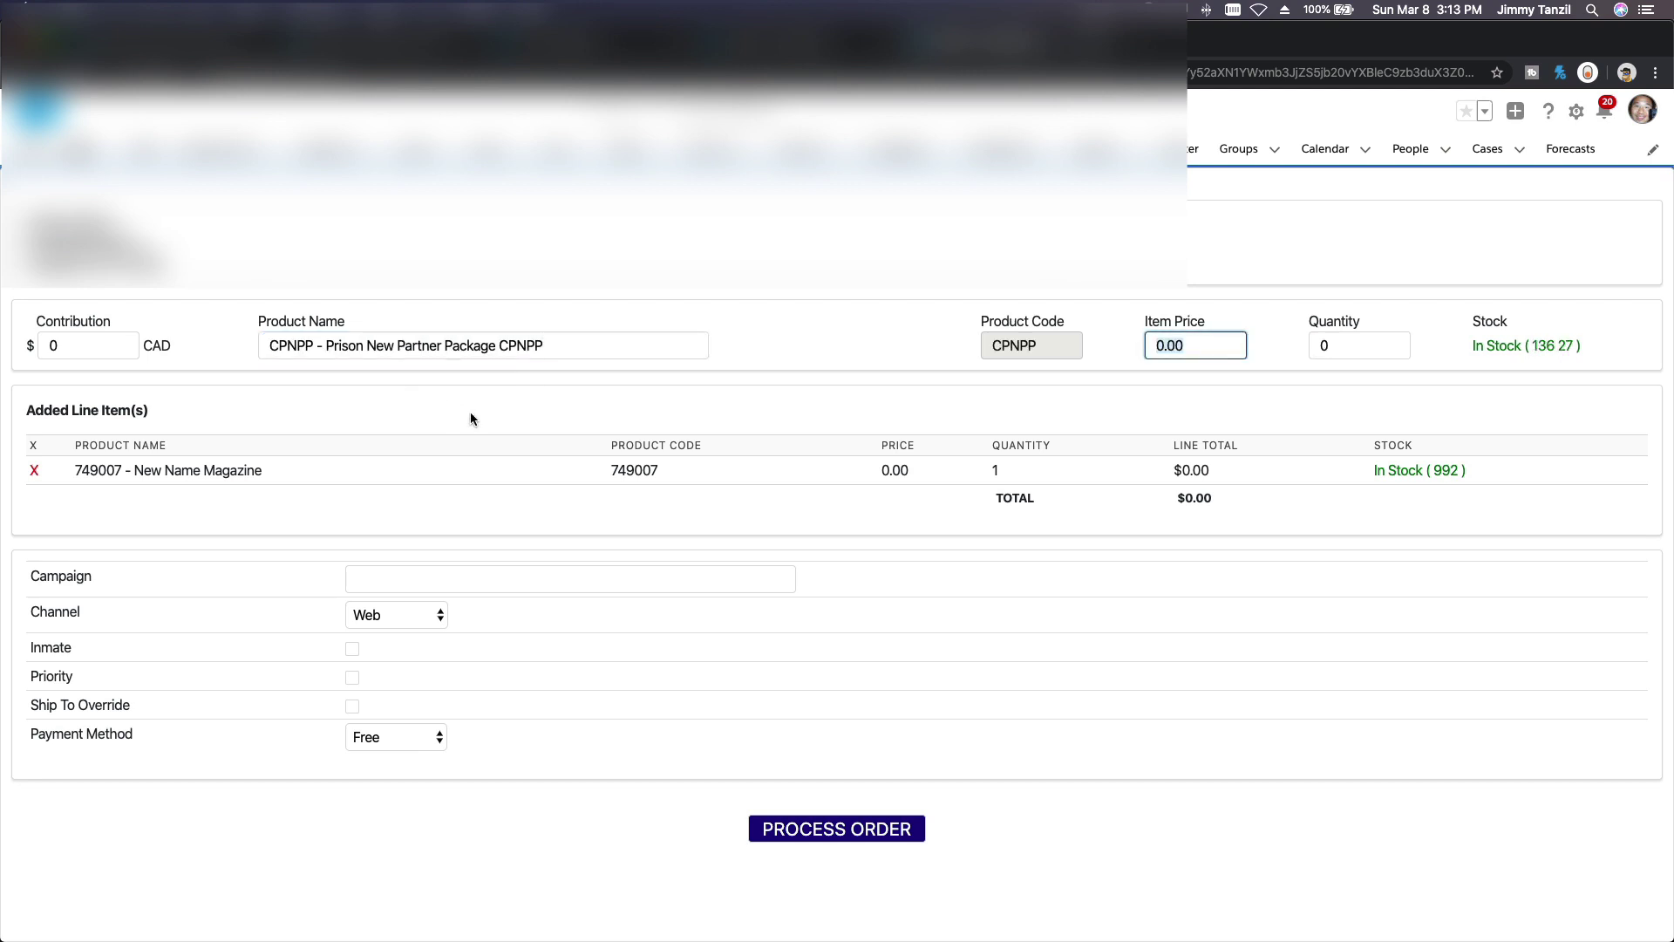
{"action": "key", "text": "Tab"}
{"action": "type", "text": "1"}
{"action": "key", "text": "Tab"}
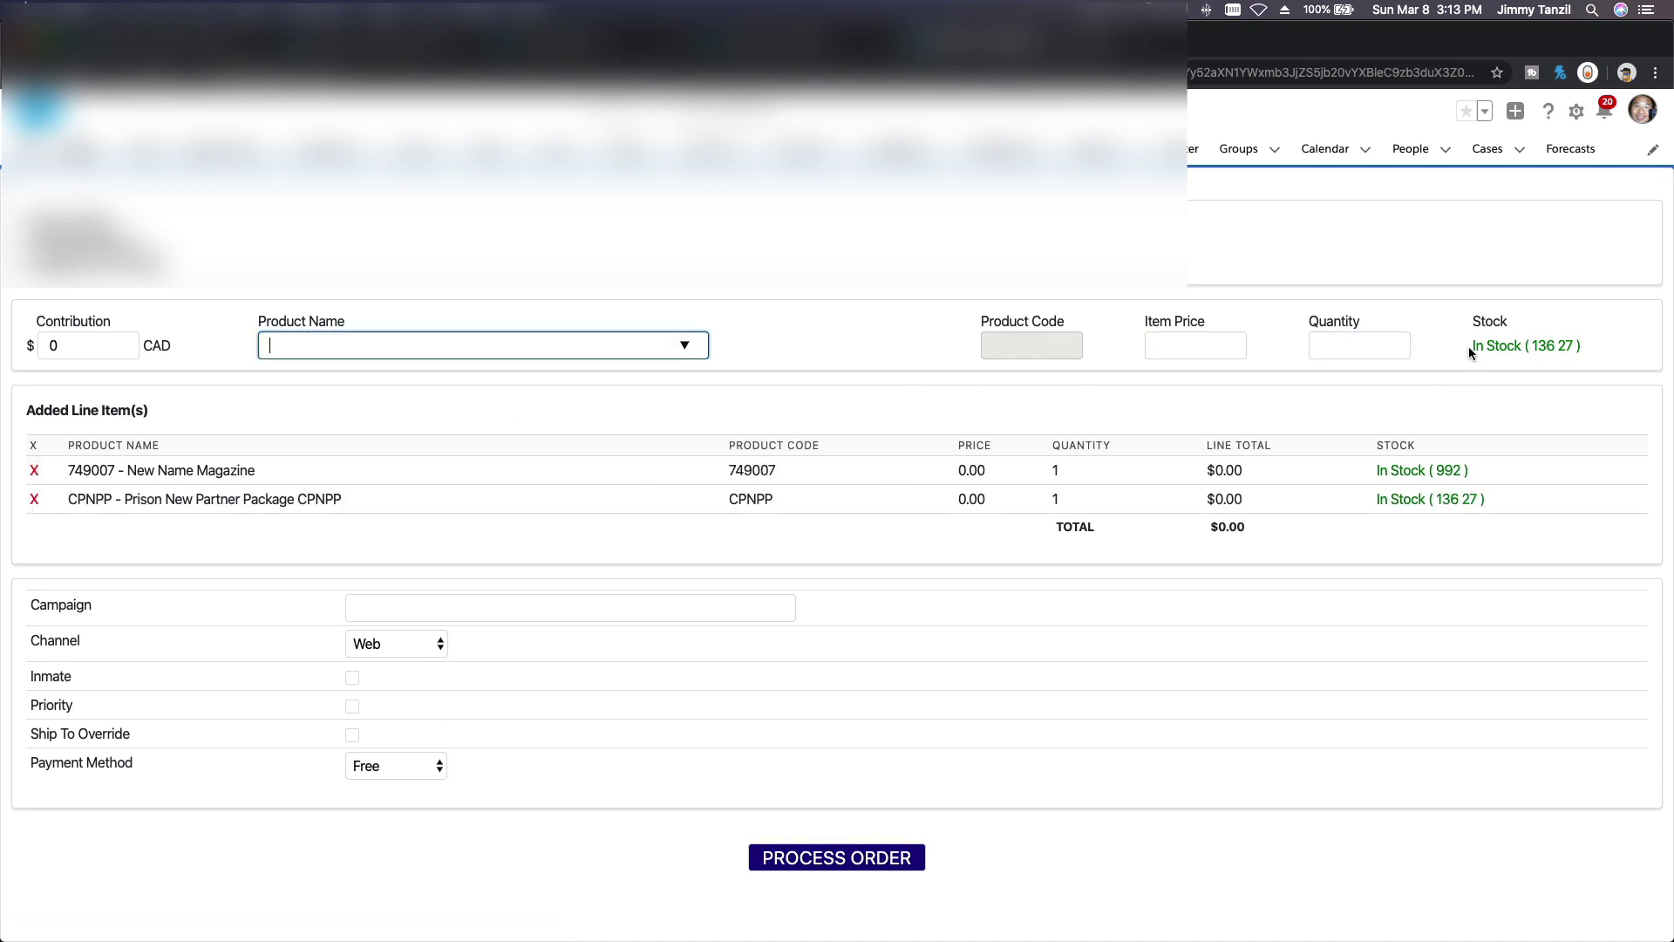
{"action": "left_click_drag", "start_coordinate": [1470, 351], "coordinate": [1591, 349]}
{"action": "left_click", "coordinate": [1435, 407]}
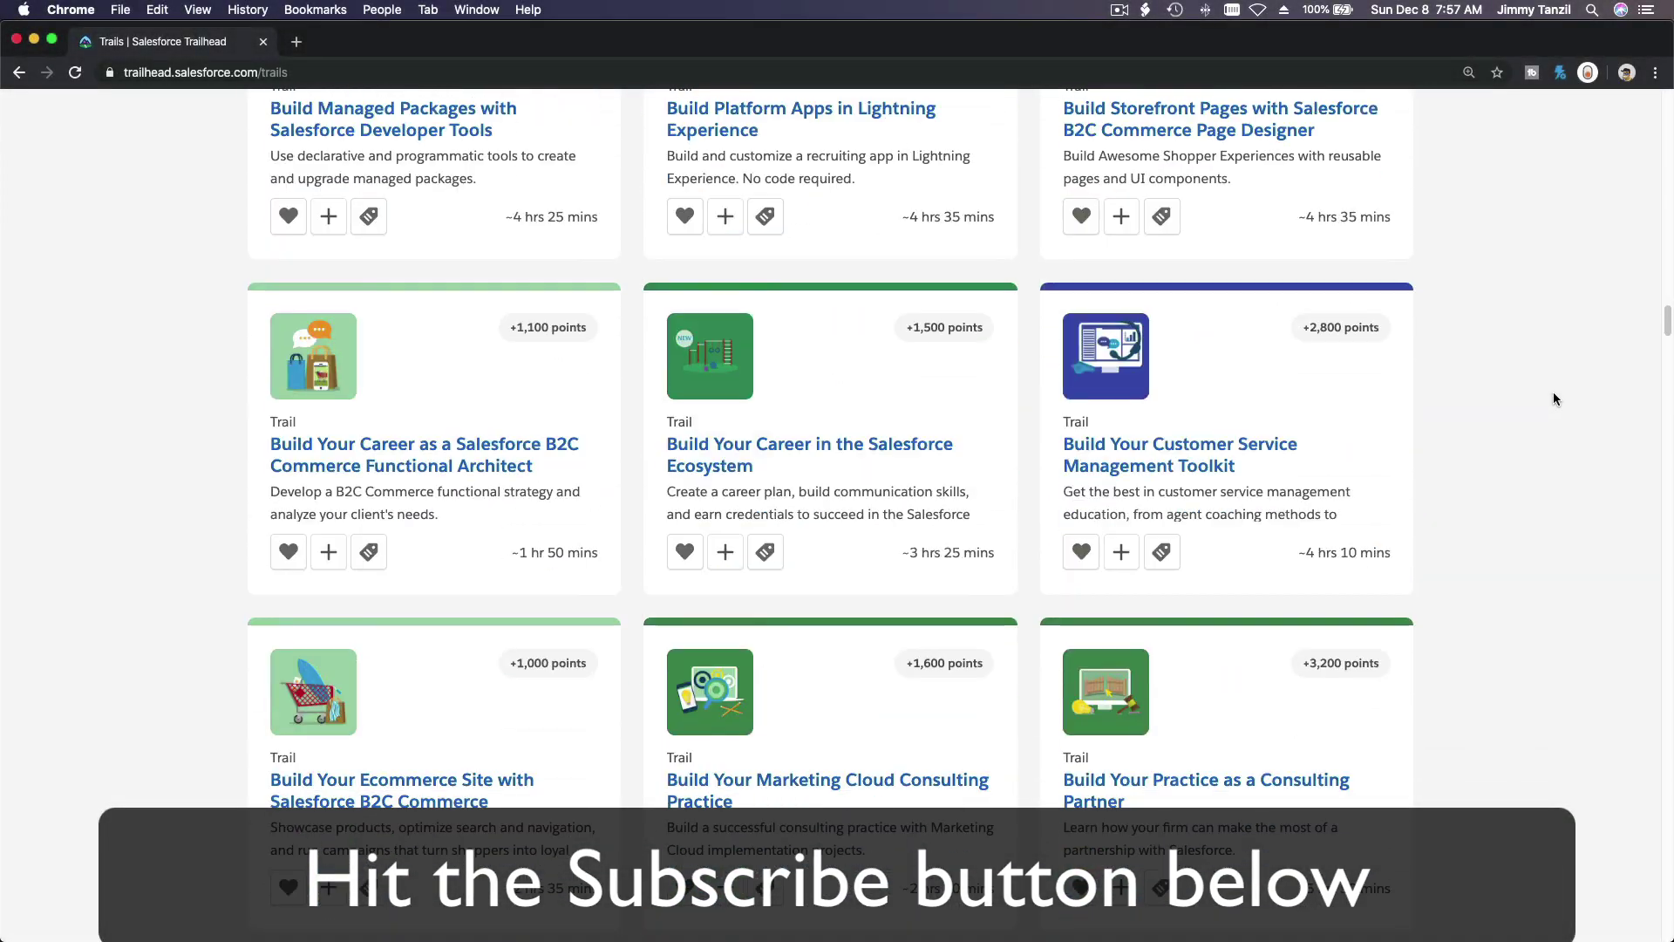
{"action": "scroll", "coordinate": [1554, 399], "scroll_direction": "down", "scroll_amount": 15}
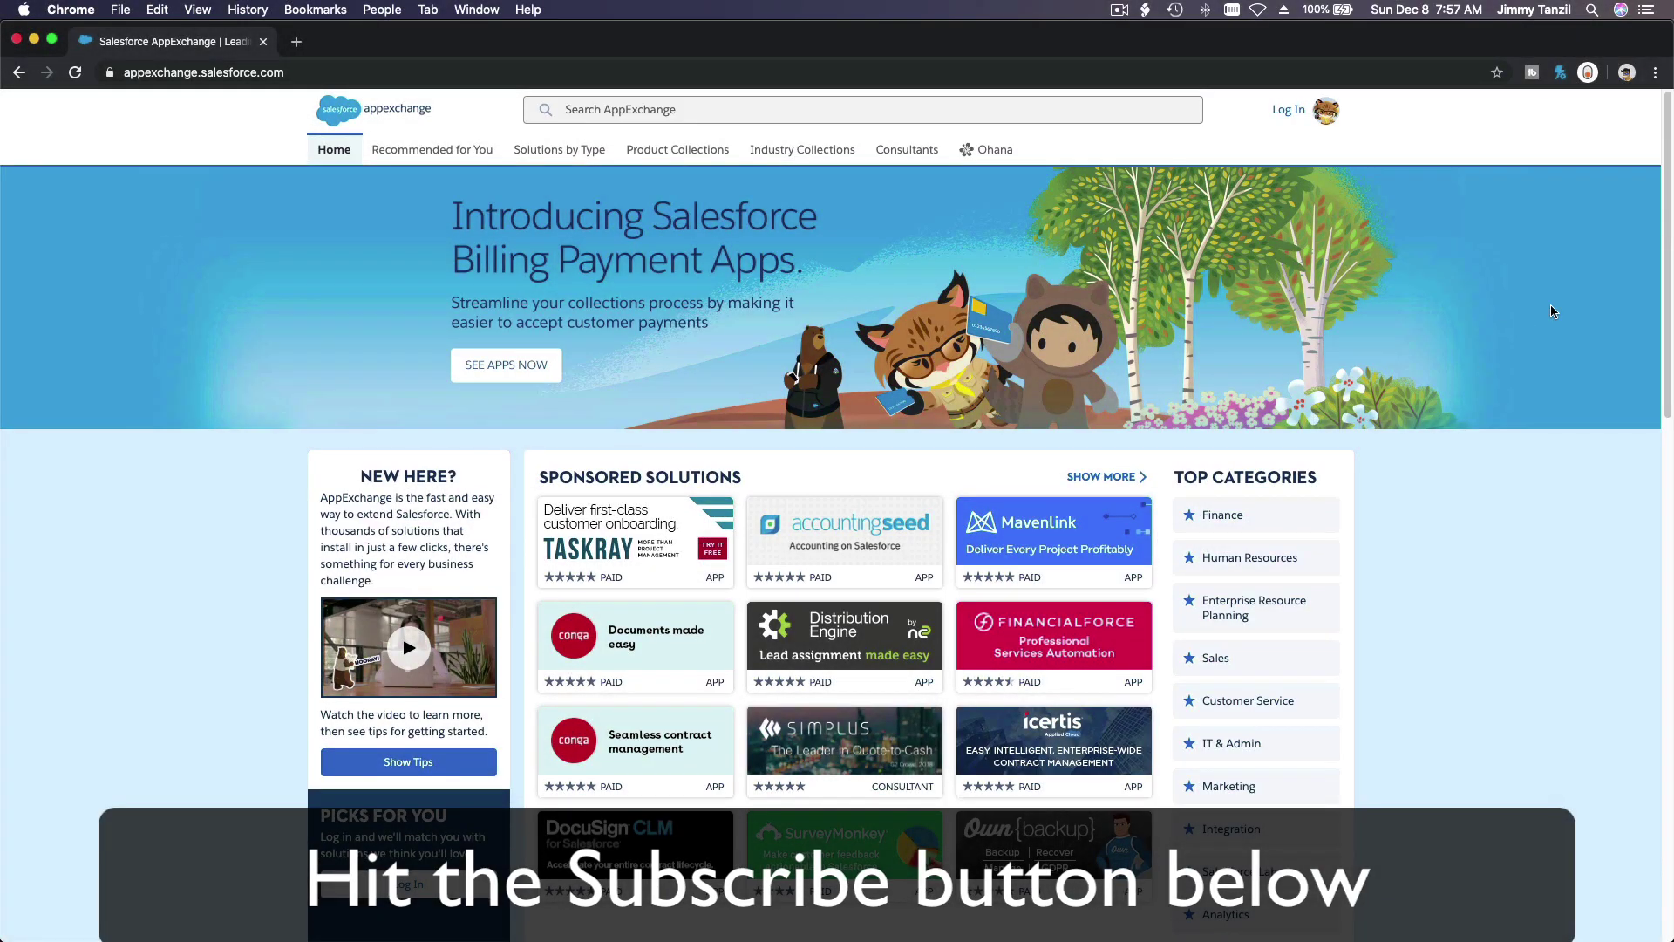
Step: Scroll the AppExchange home page past Trending Now to the Blaze Your Trail section
{"action": "scroll", "coordinate": [1551, 311], "scroll_direction": "down", "scroll_amount": 15}
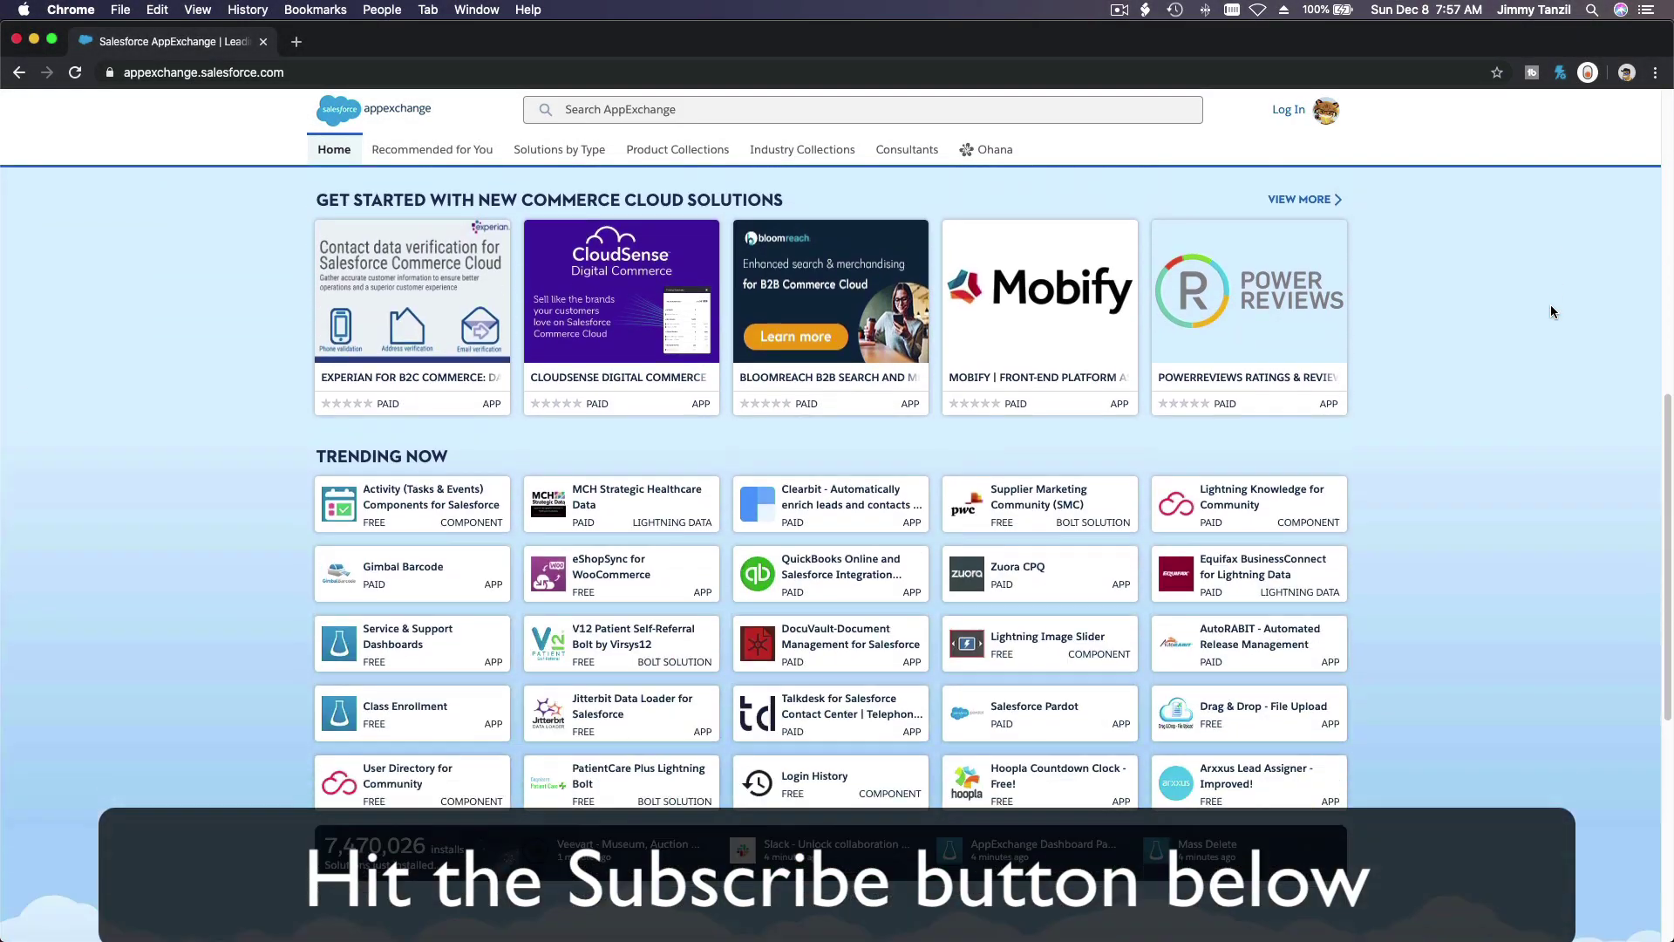
{"action": "scroll", "coordinate": [1550, 311], "scroll_direction": "down", "scroll_amount": 5}
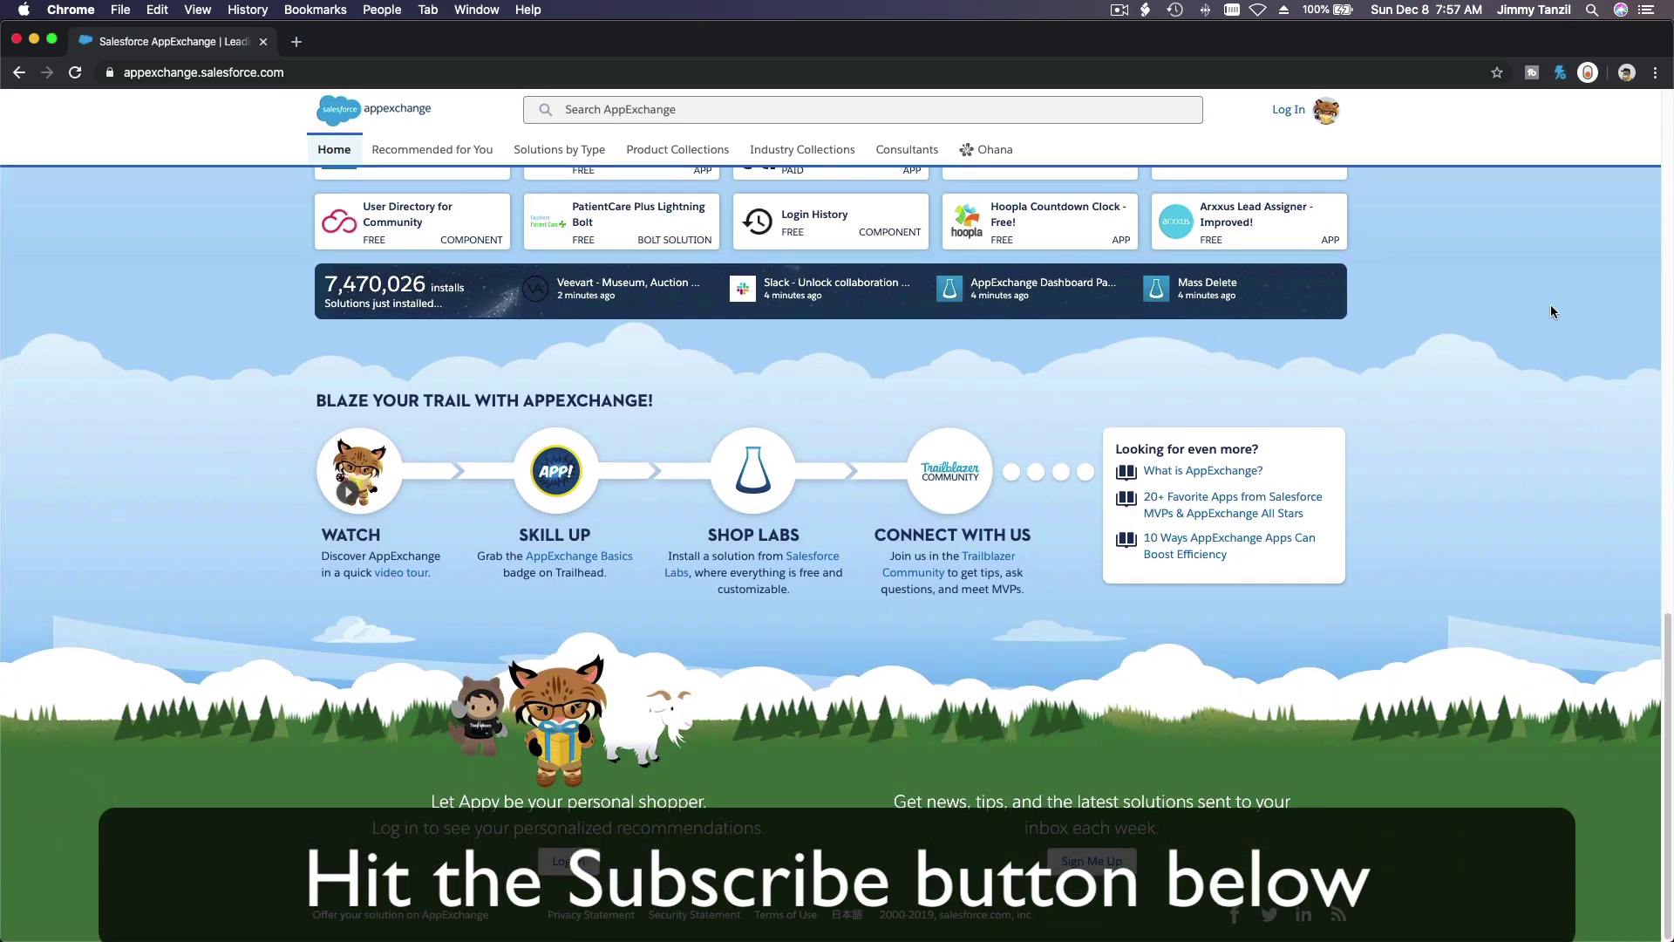